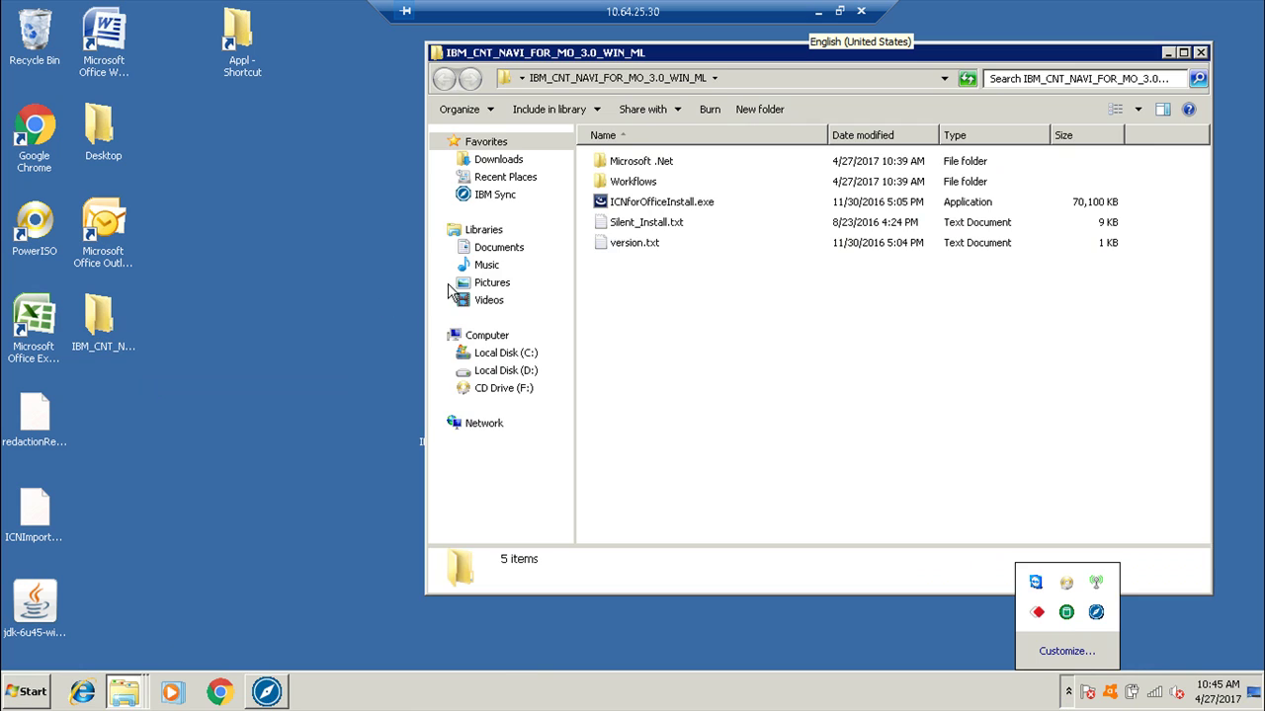
Run ICNforOfficeInstall.exe as administrator and dismiss the notification popup.
right_click(629, 205)
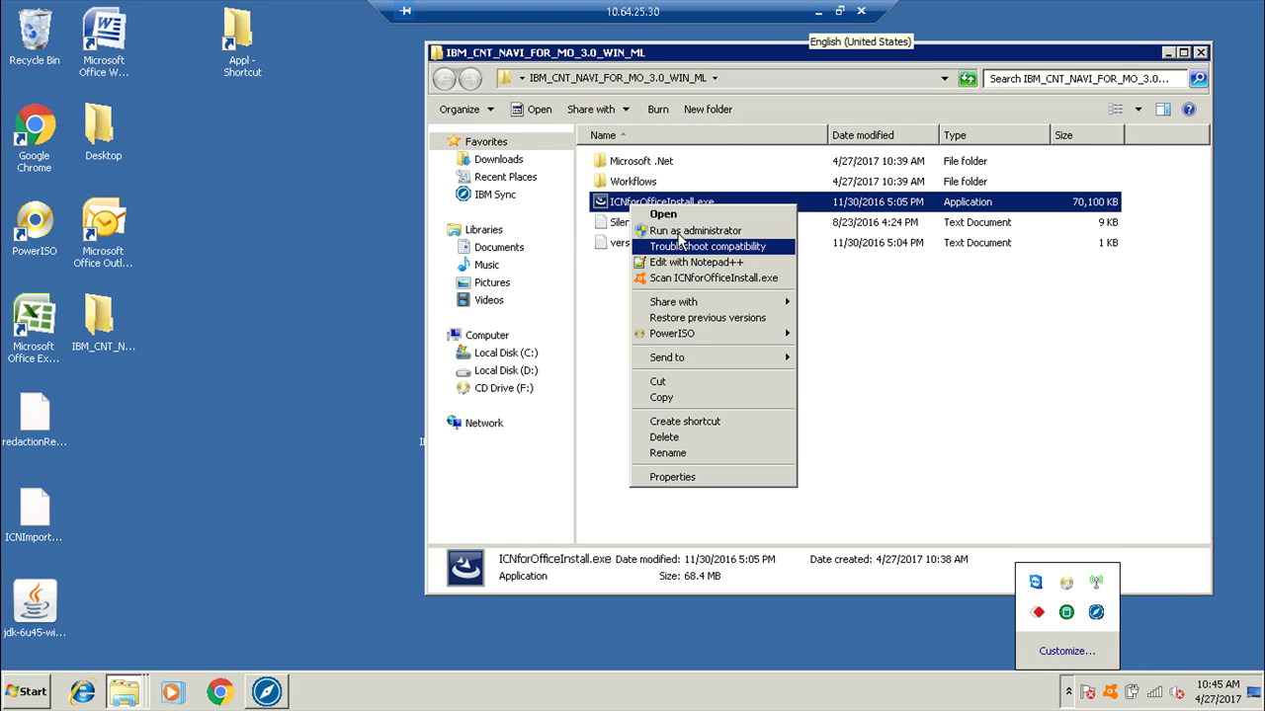
left_click(680, 231)
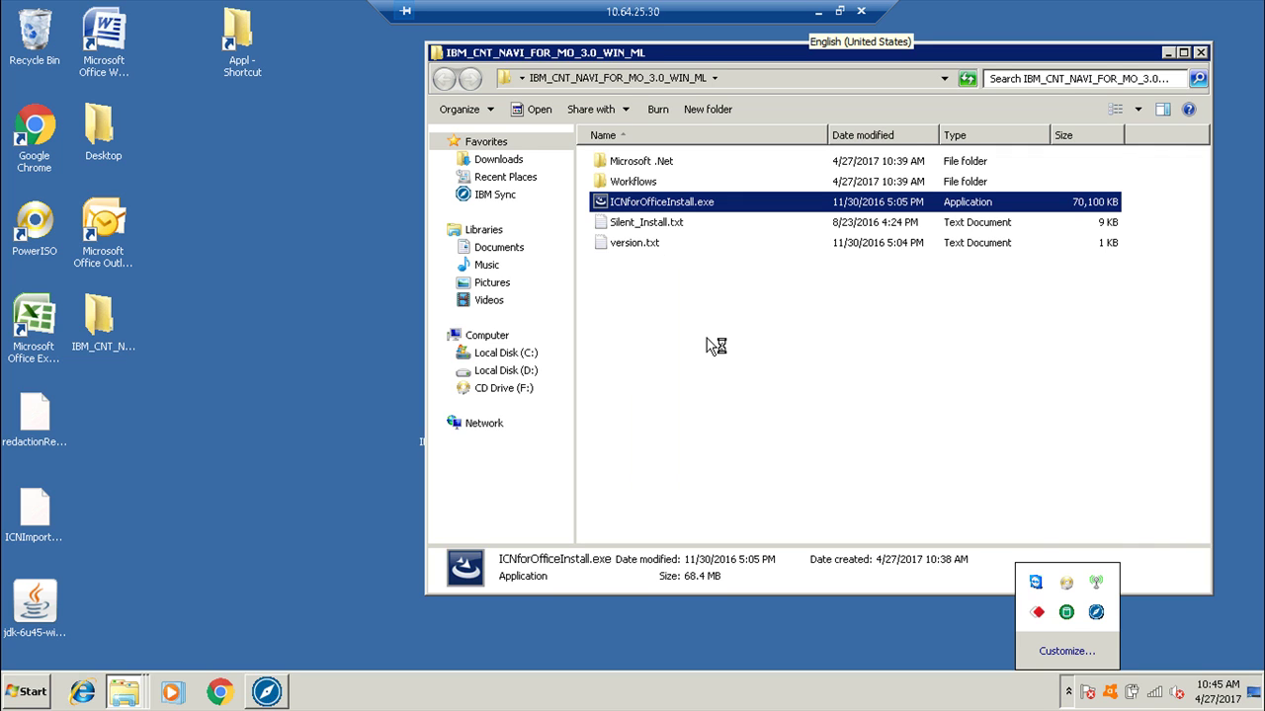
left_click(1068, 691)
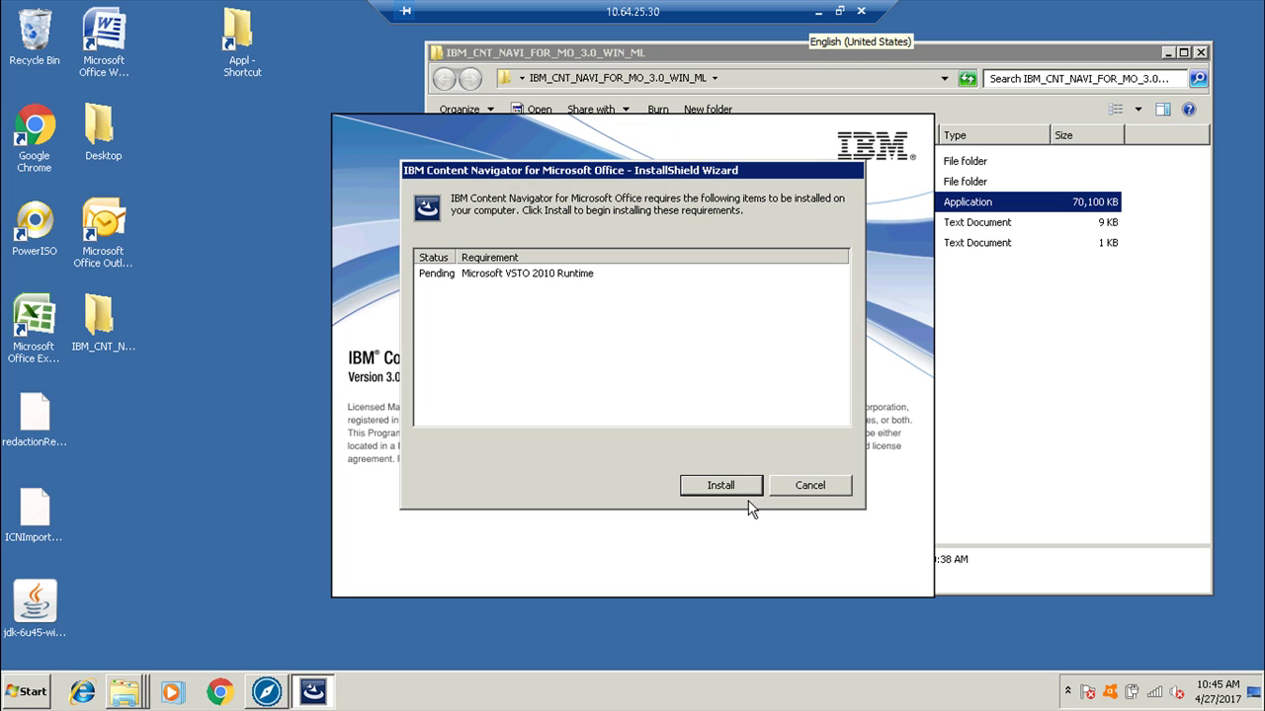
left_click(737, 485)
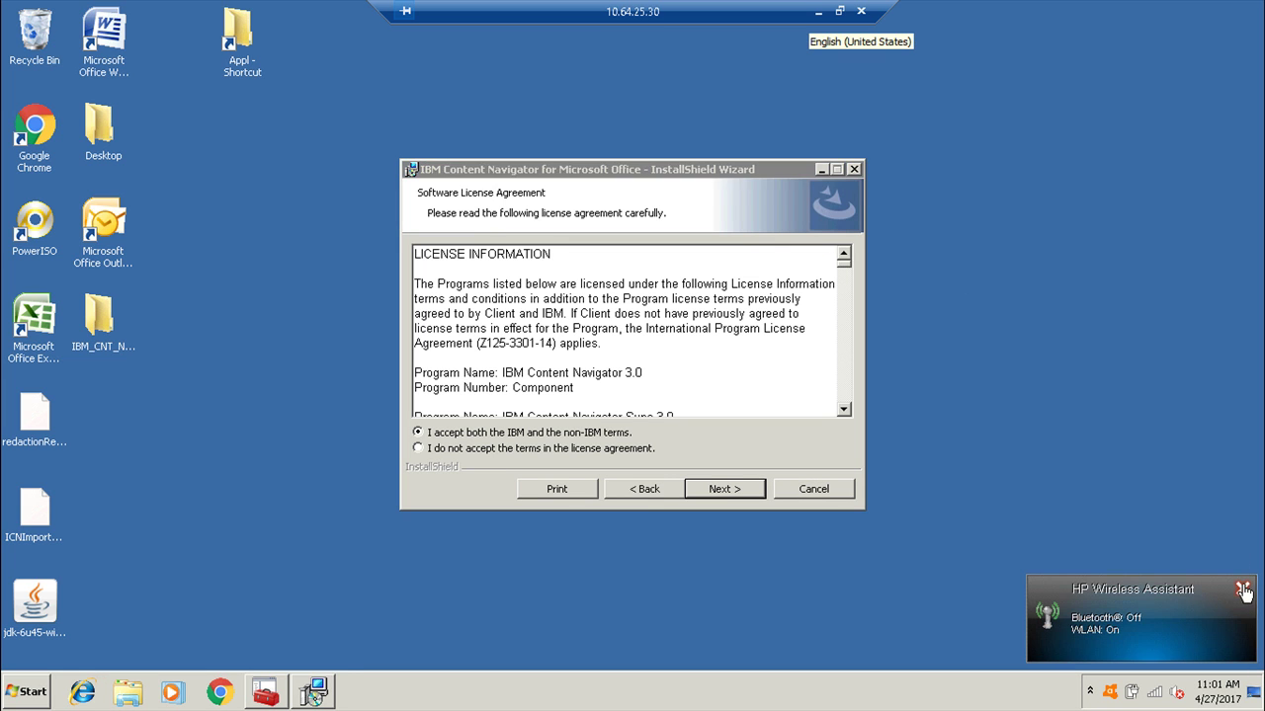
left_click(1242, 591)
left_click(711, 499)
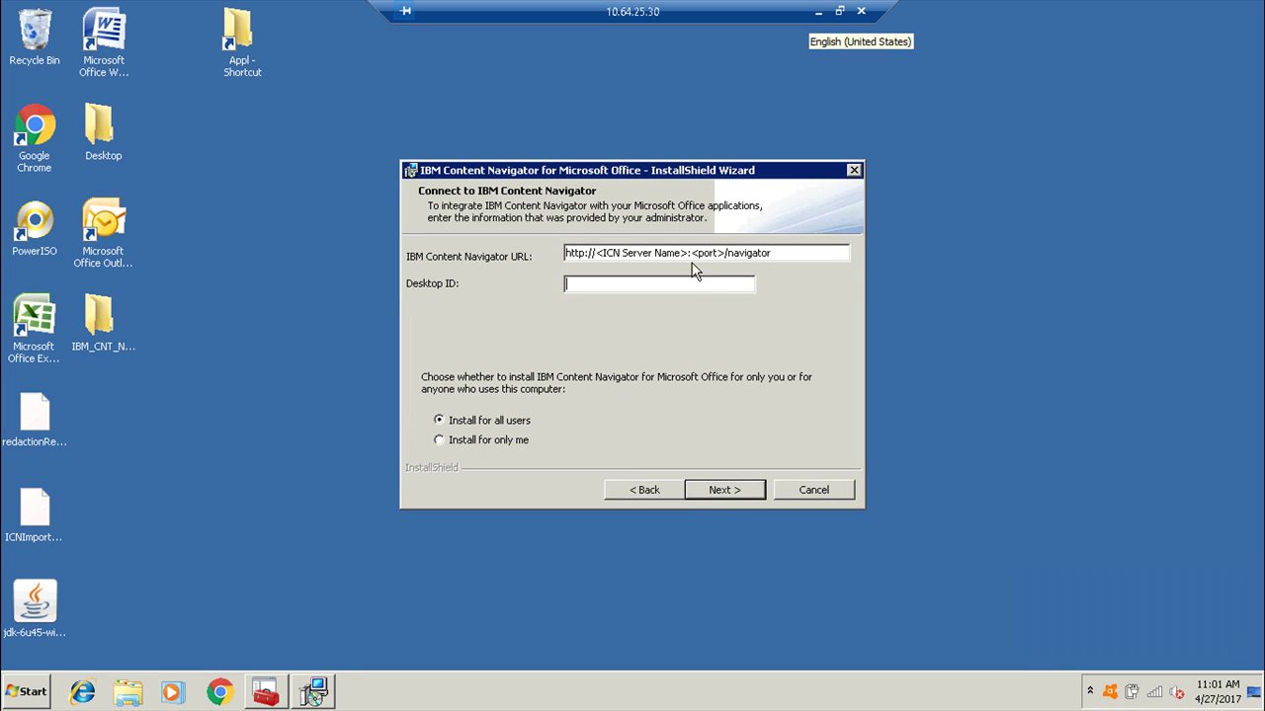
left_click_drag(718, 253, 597, 259)
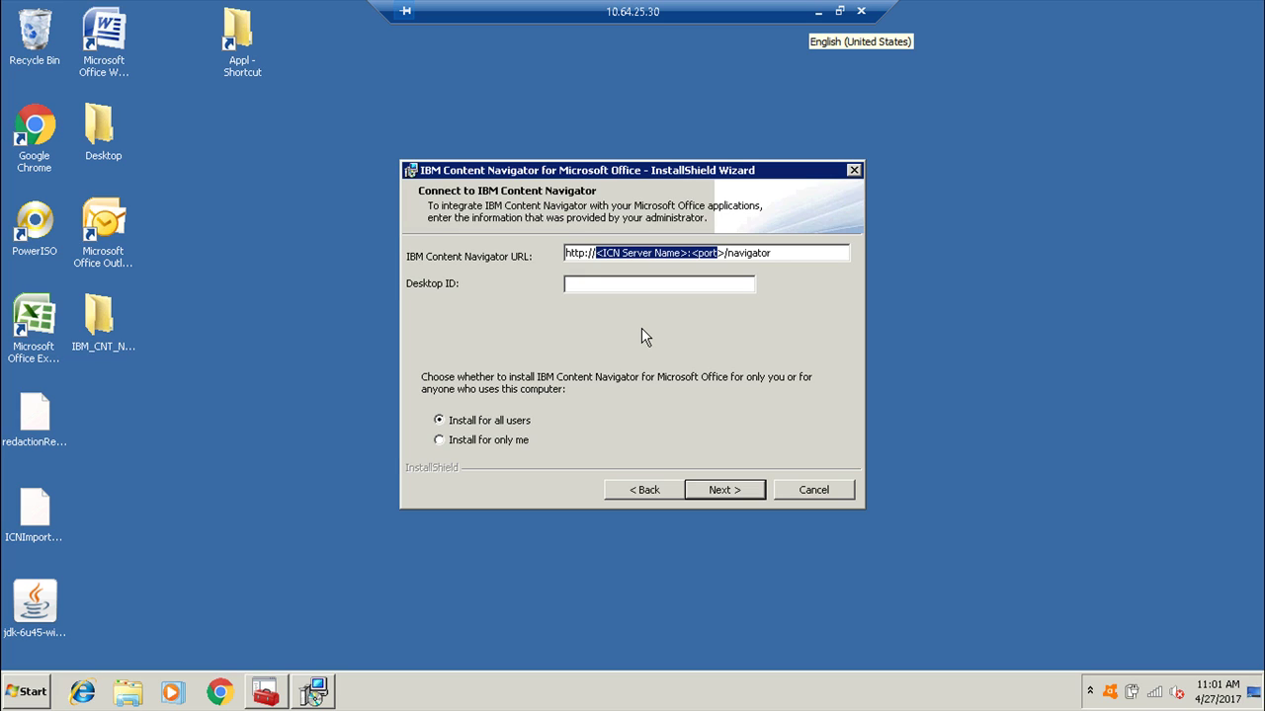
type("10.64")
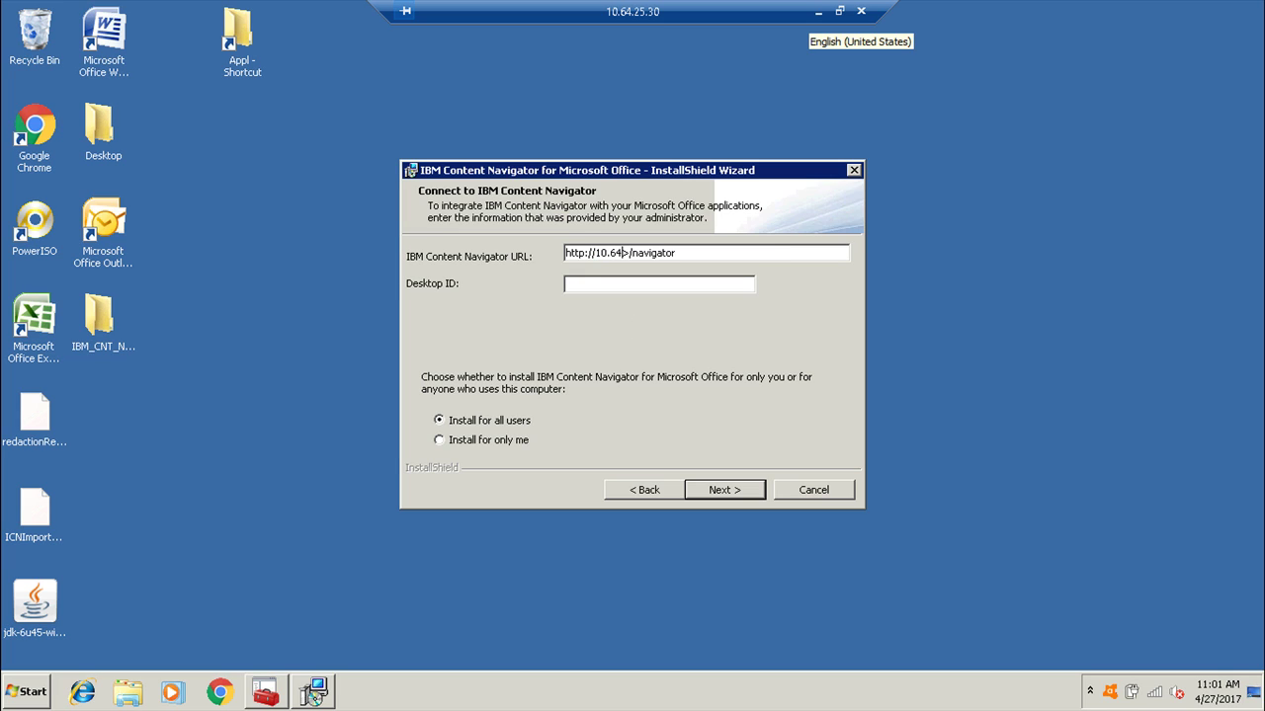
type(".25.30:9080")
key("Delete")
left_click(623, 280)
type("CN")
Keep the default folder and Complete setup type, install, and close the finished wizard.
left_click(705, 494)
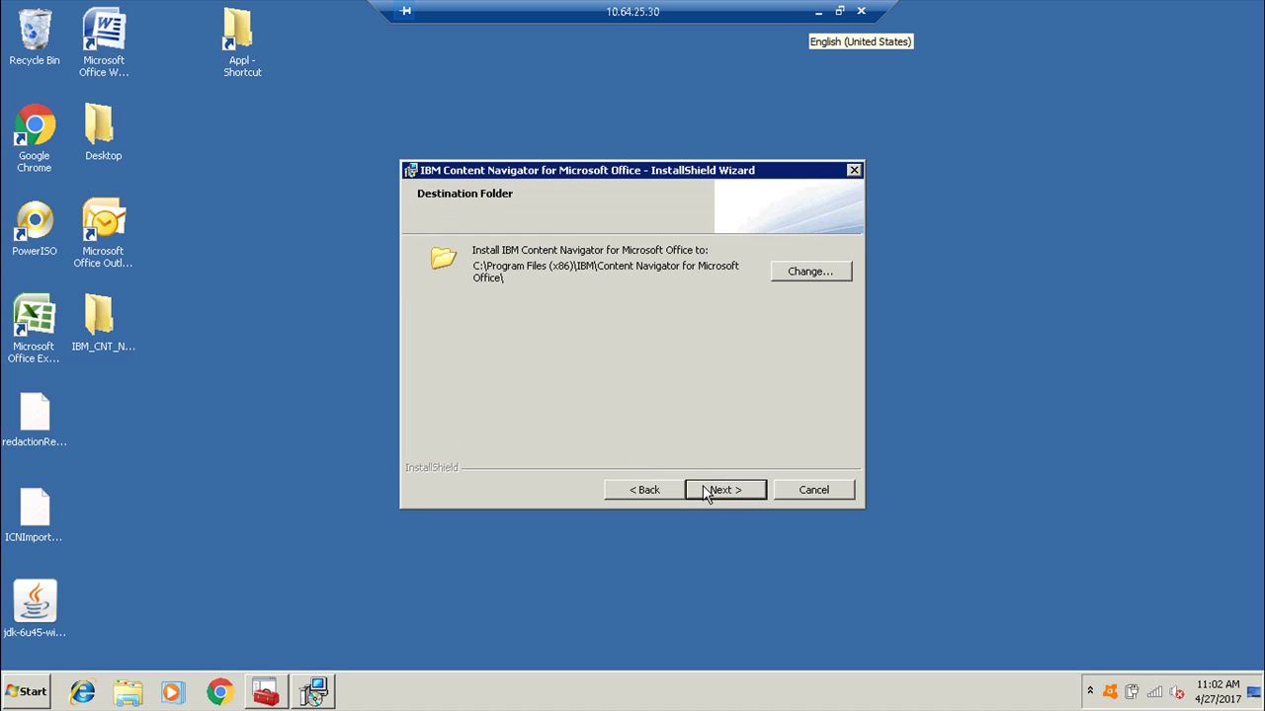
left_click(720, 499)
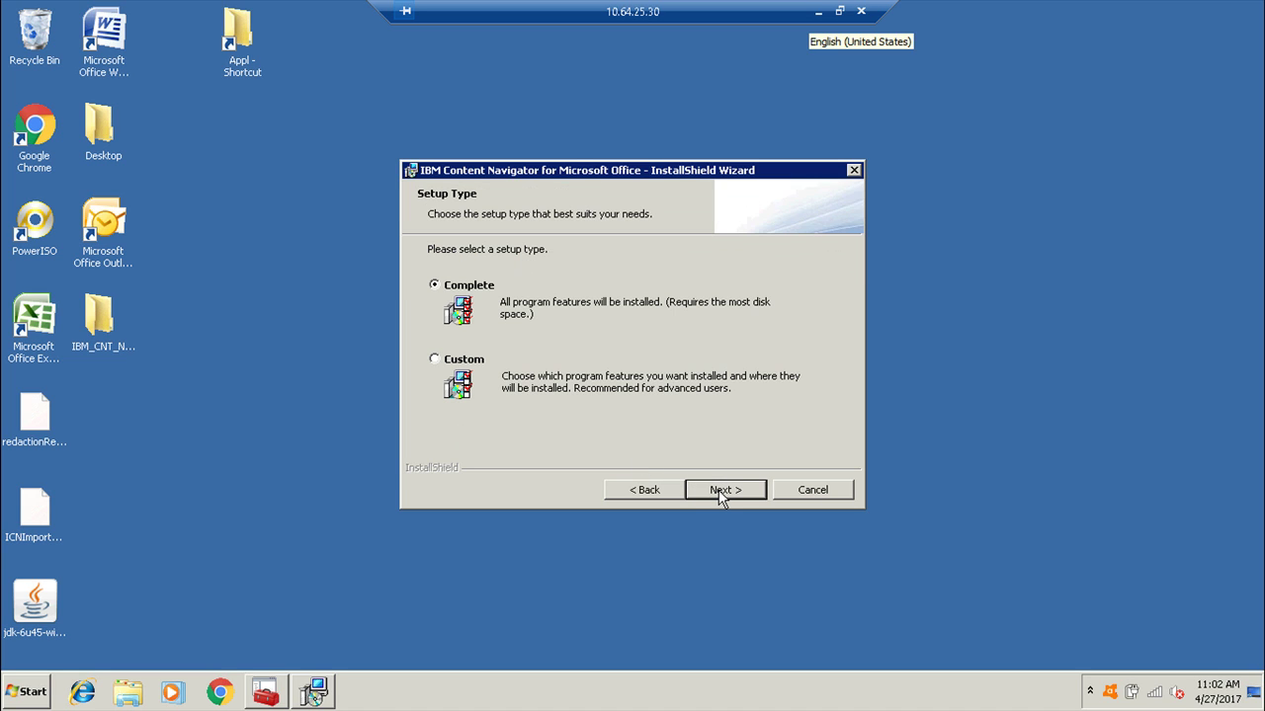
left_click(721, 499)
left_click(739, 494)
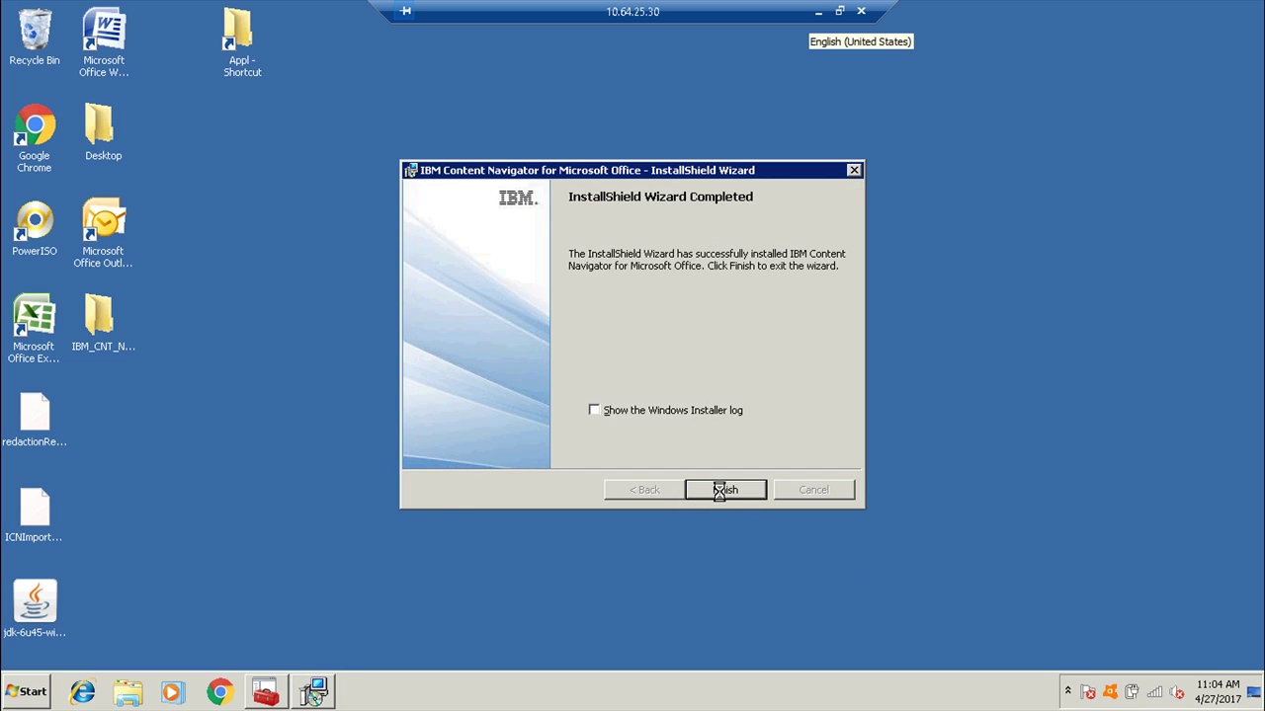
left_click(724, 489)
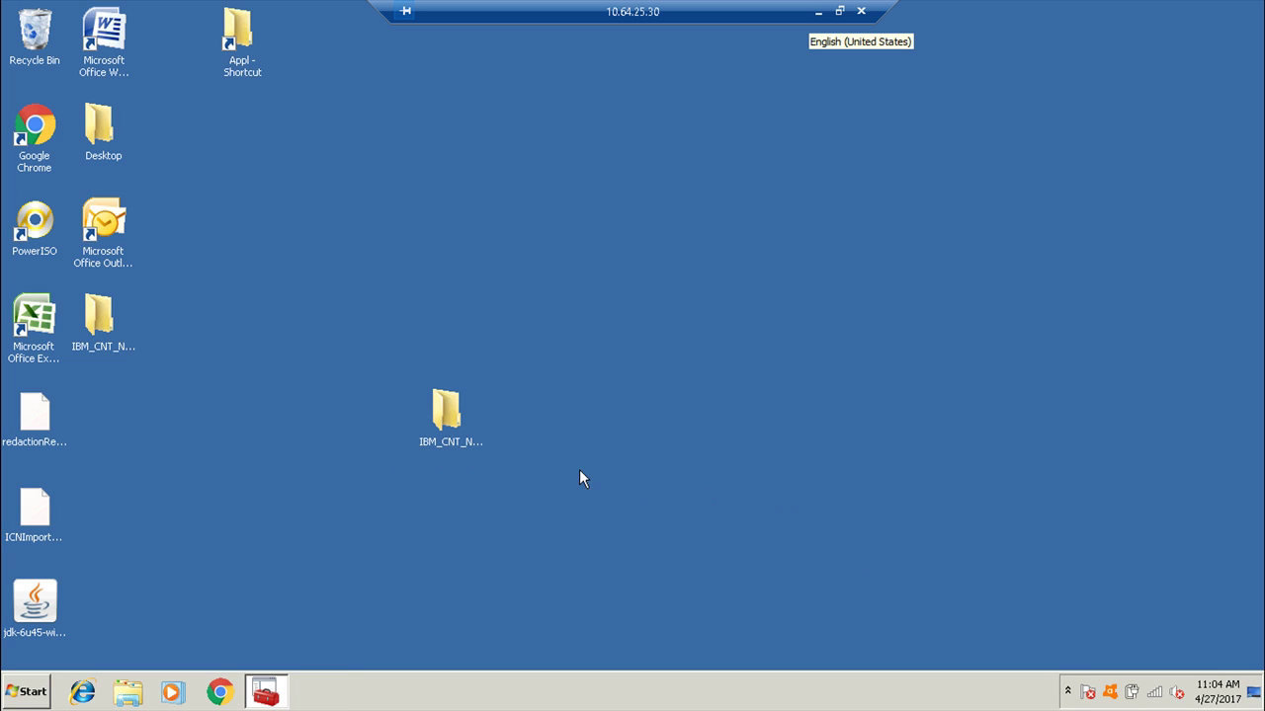
Dismiss the Java update notice and launch Microsoft Excel from its desktop icon.
left_click(37, 691)
left_click(297, 456)
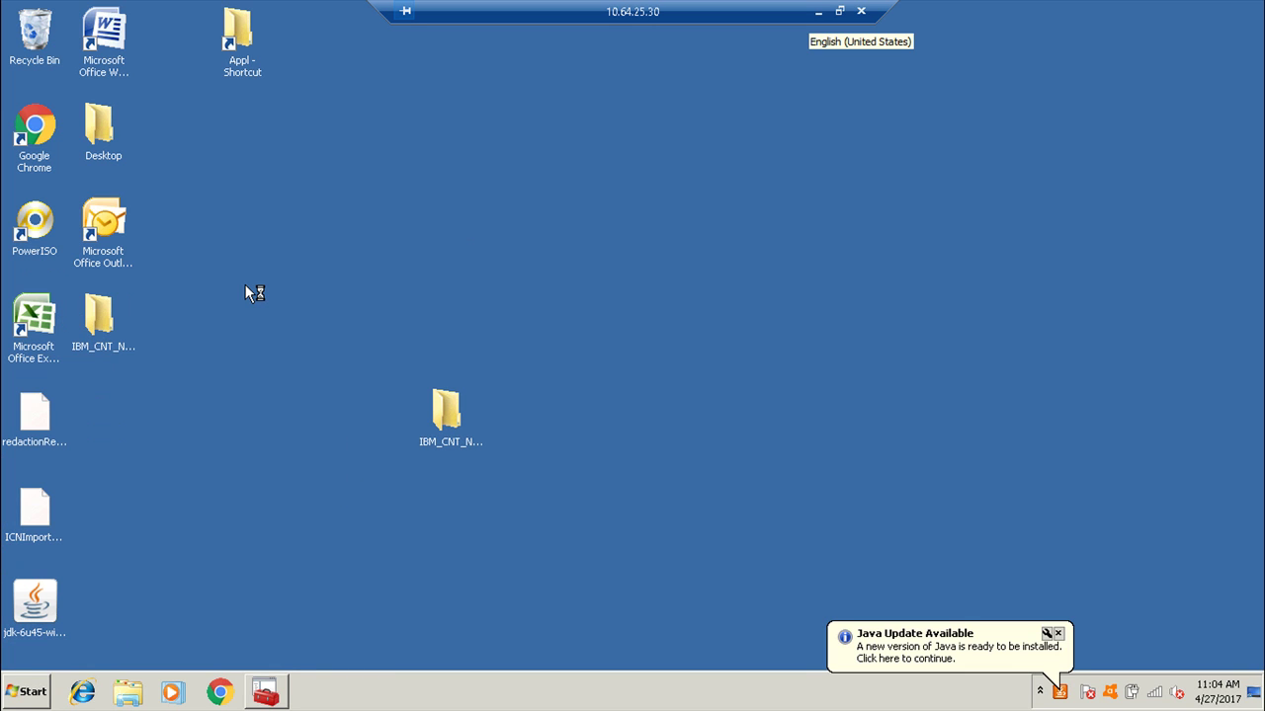
left_click(1057, 633)
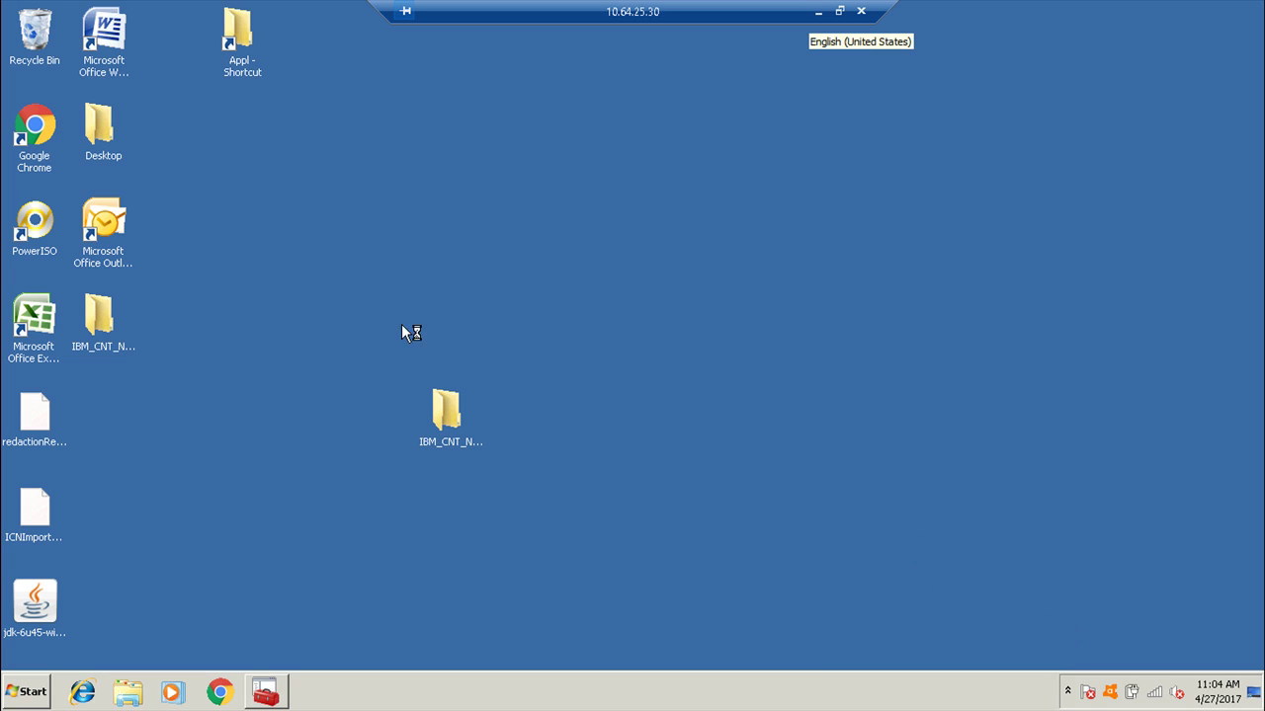
double_click(50, 326)
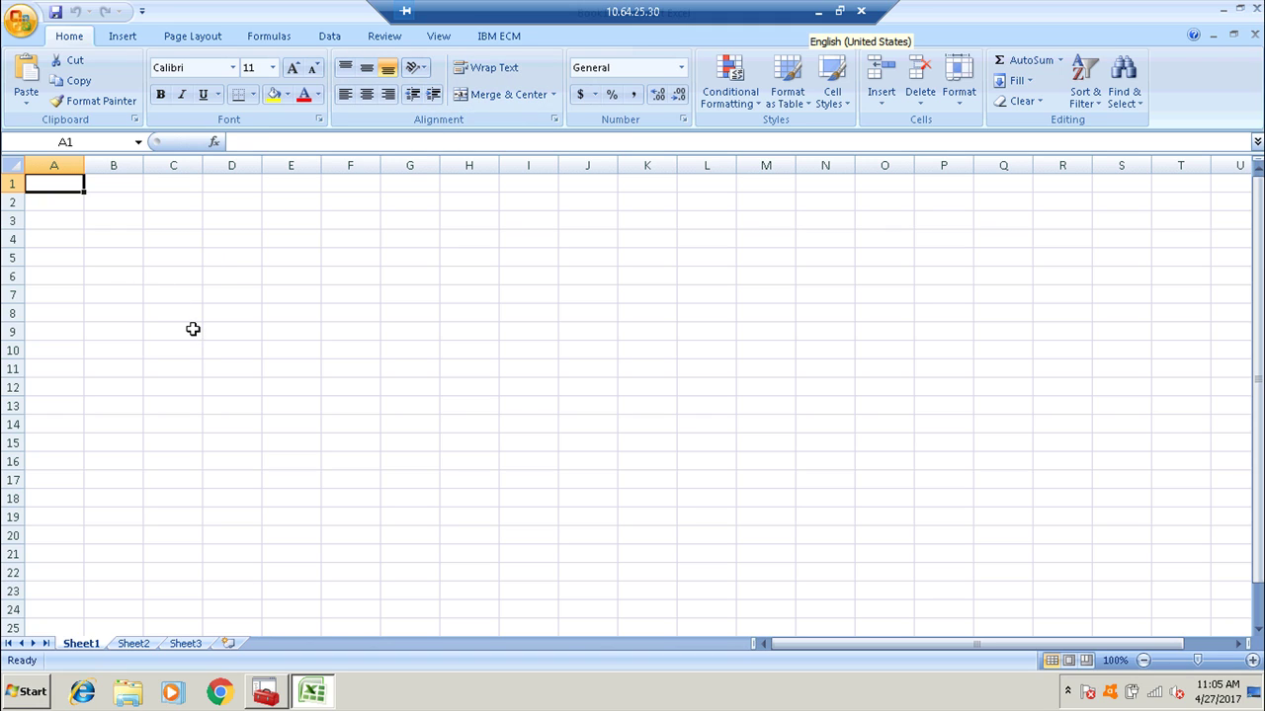
Enter Test, s, sd, sd and df down column A.
type("Test")
key("Return")
key("Return")
type("s")
key("Return")
key("Return")
type("sd")
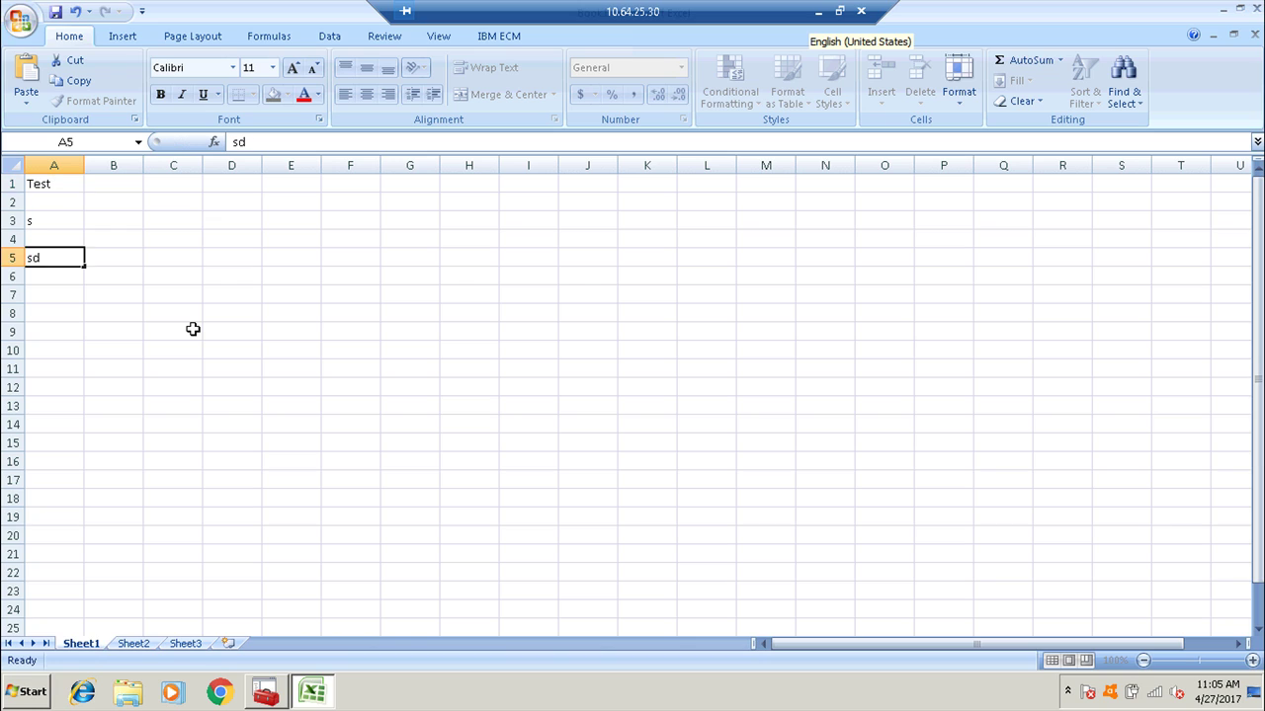
key("Return")
type("sd")
key("Return")
type("df")
key("ctrl+Return")
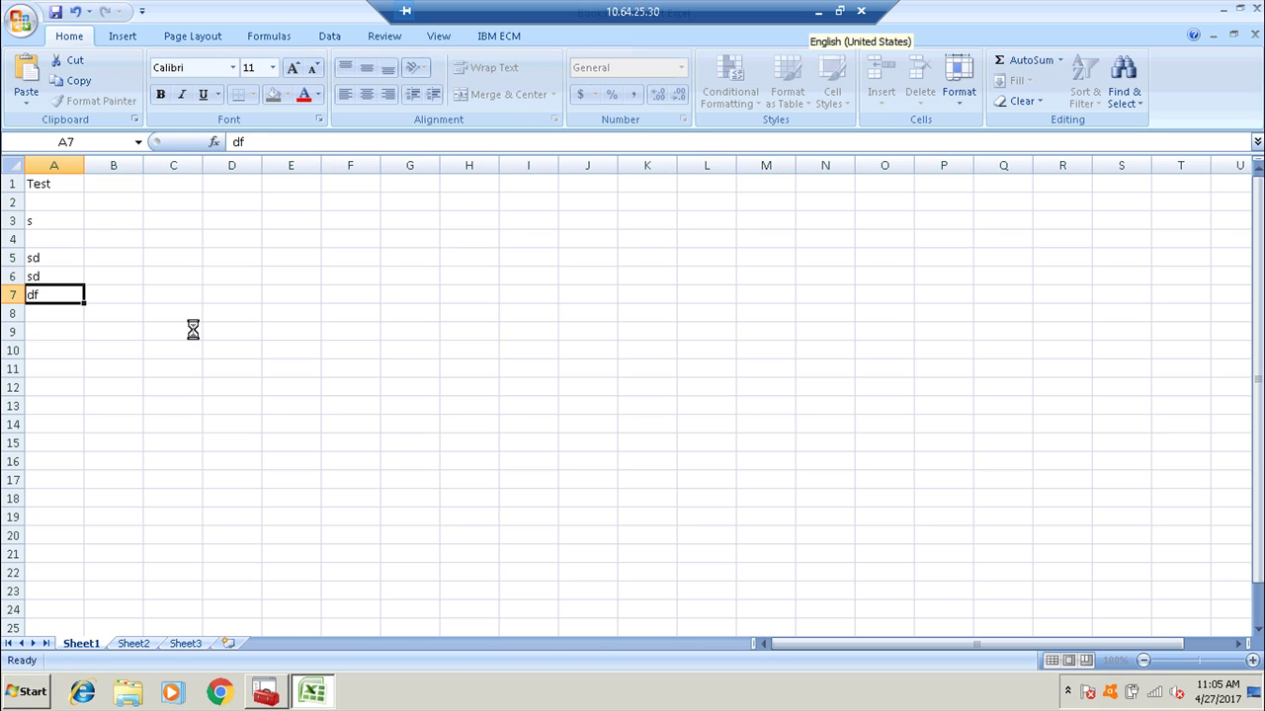
Save the workbook as Test111.
key("ctrl+s")
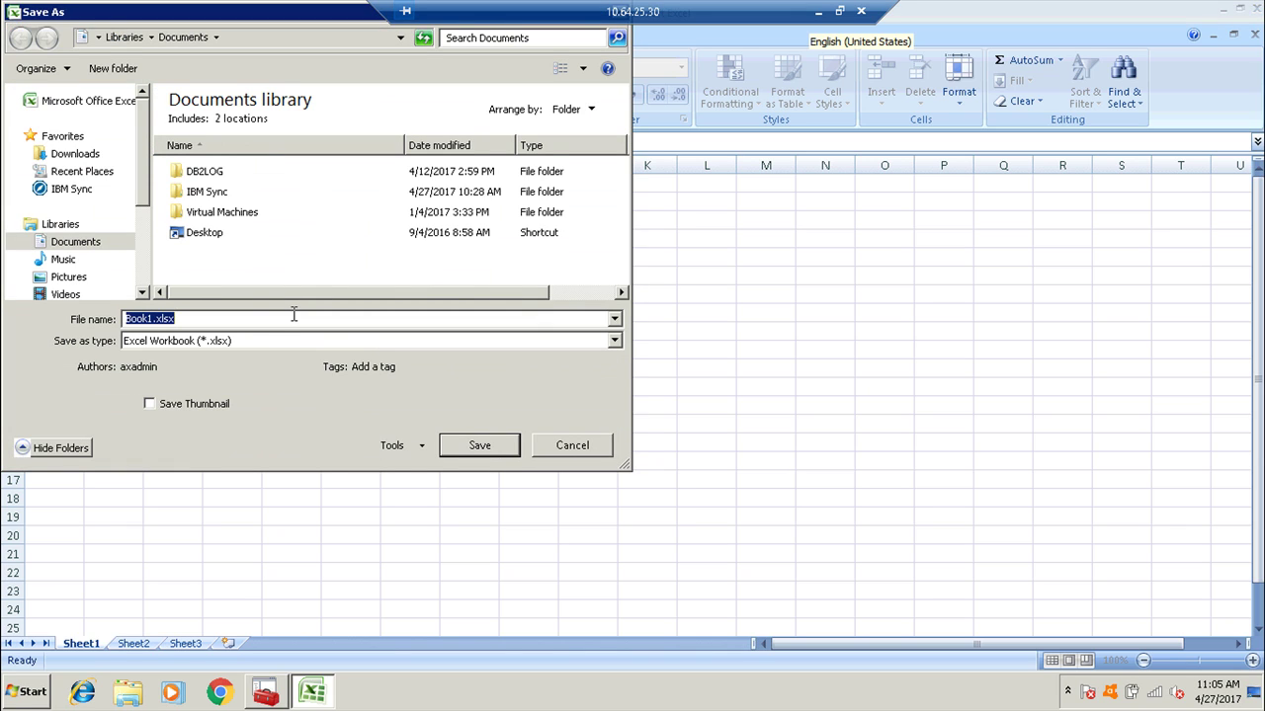
type("Test111")
key("Return")
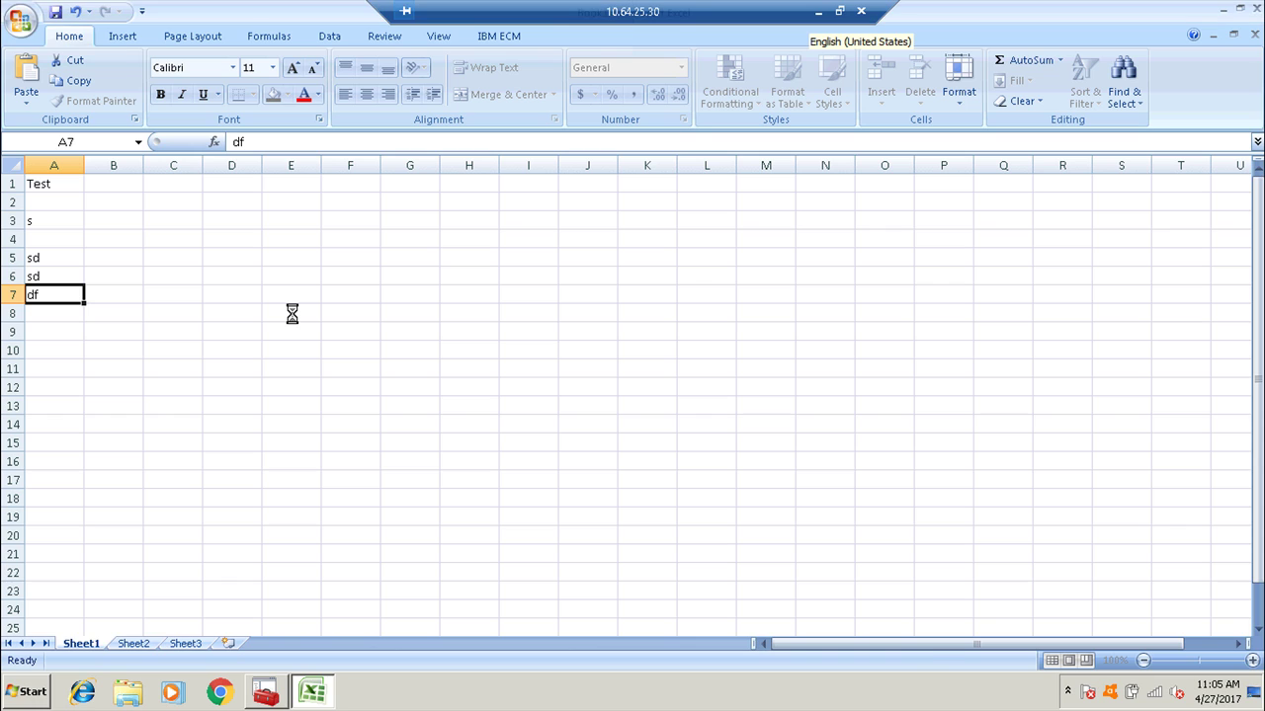
Connect to IBM ECM from its ribbon tab using the administrator user name and password.
left_click(486, 40)
left_click(24, 79)
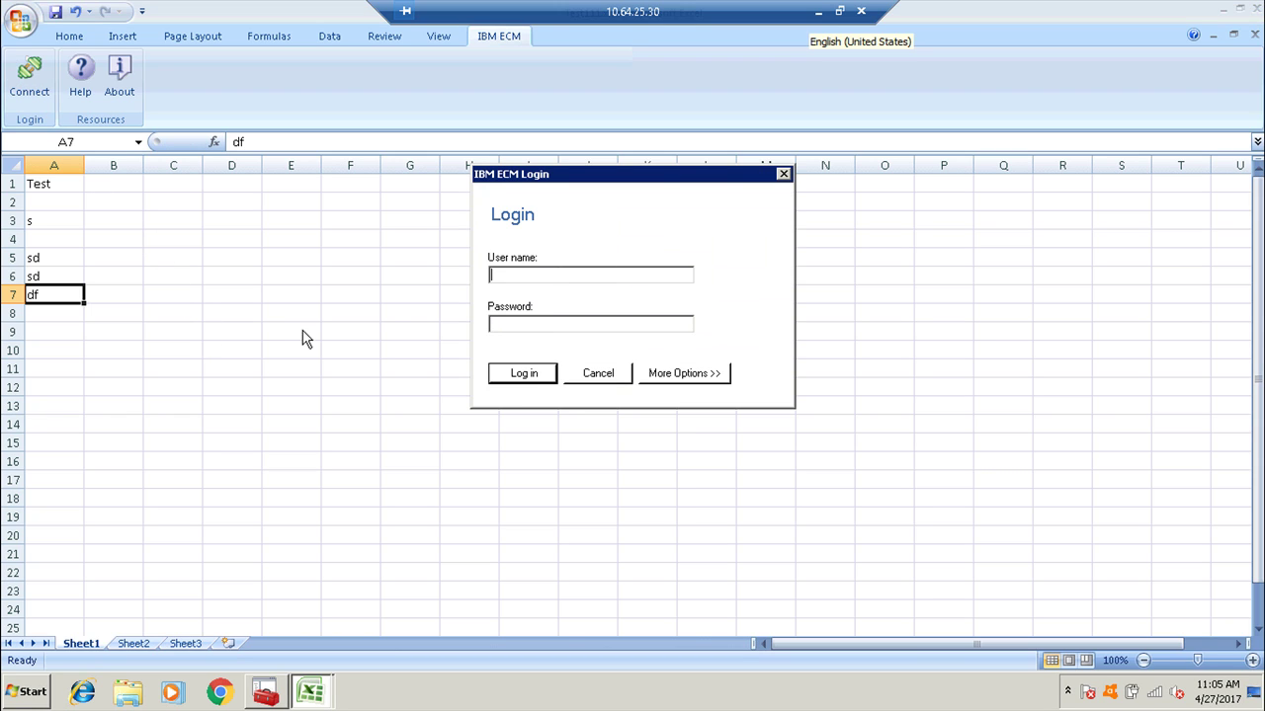
type("p8admin")
key("Tab")
type("********")
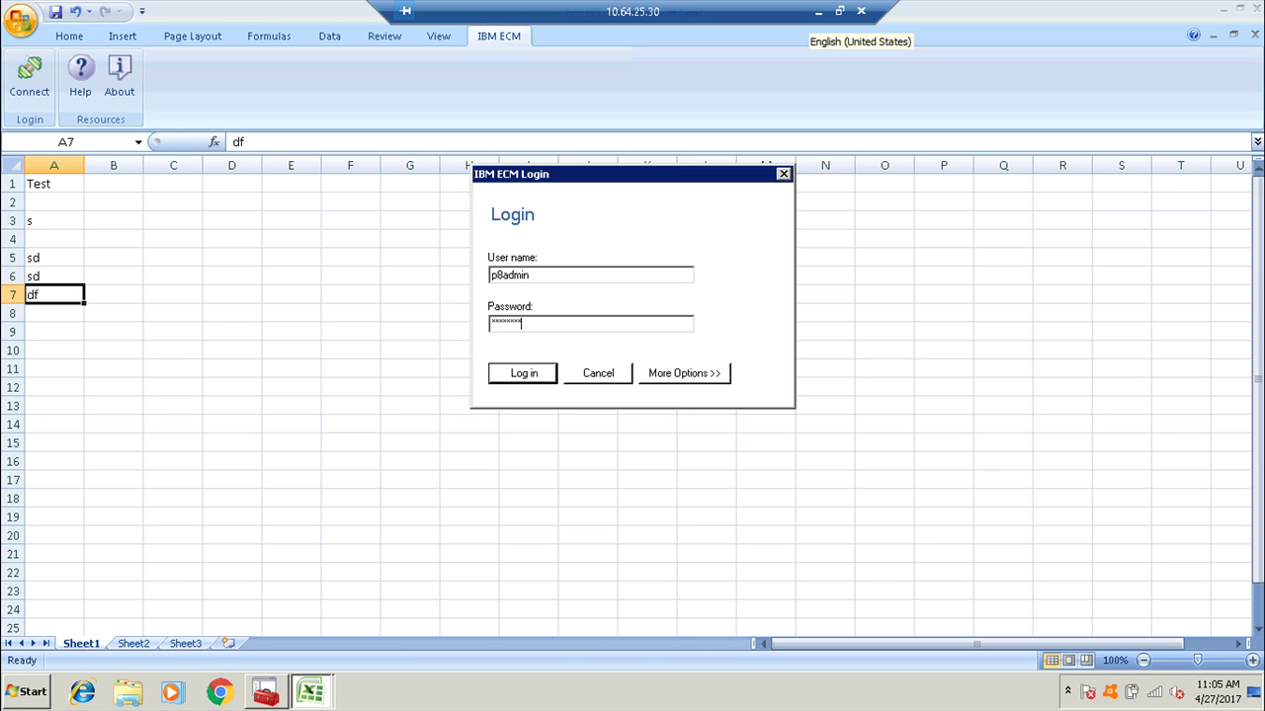
key("Return")
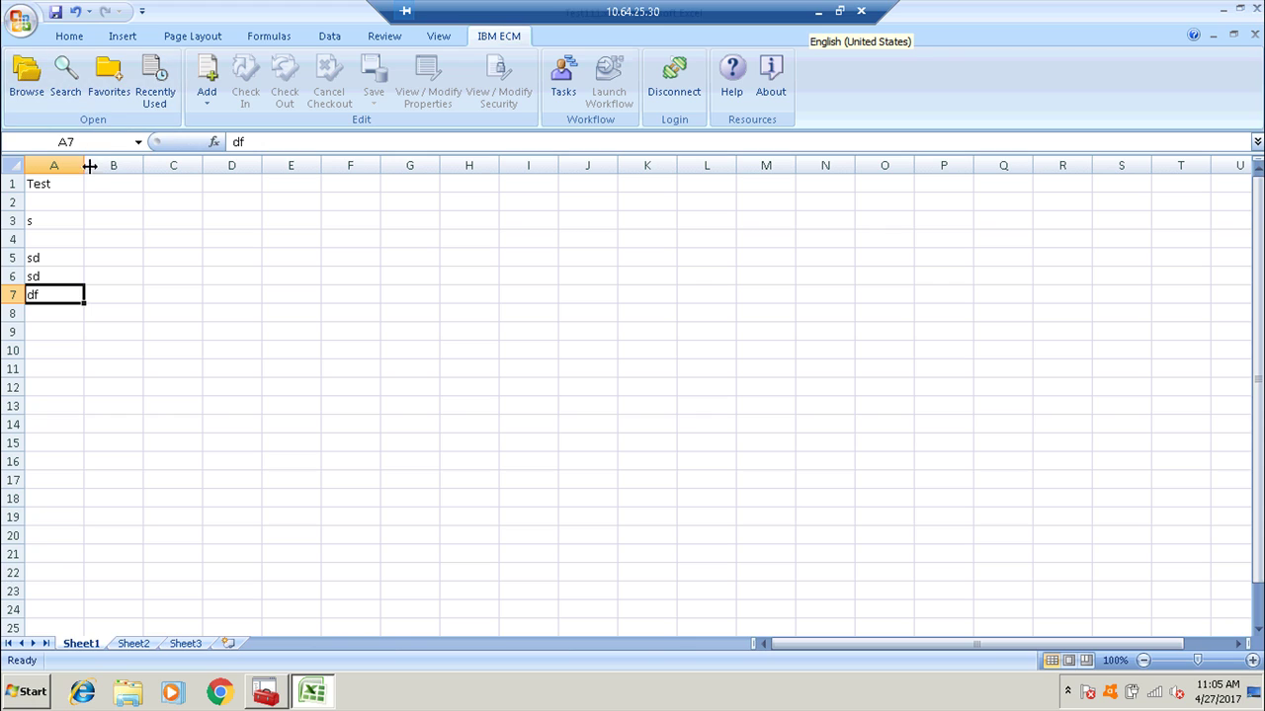
Add Test111.xlsx to the Test3 folder as a major-version Document via IBM ECM Add.
left_click(207, 99)
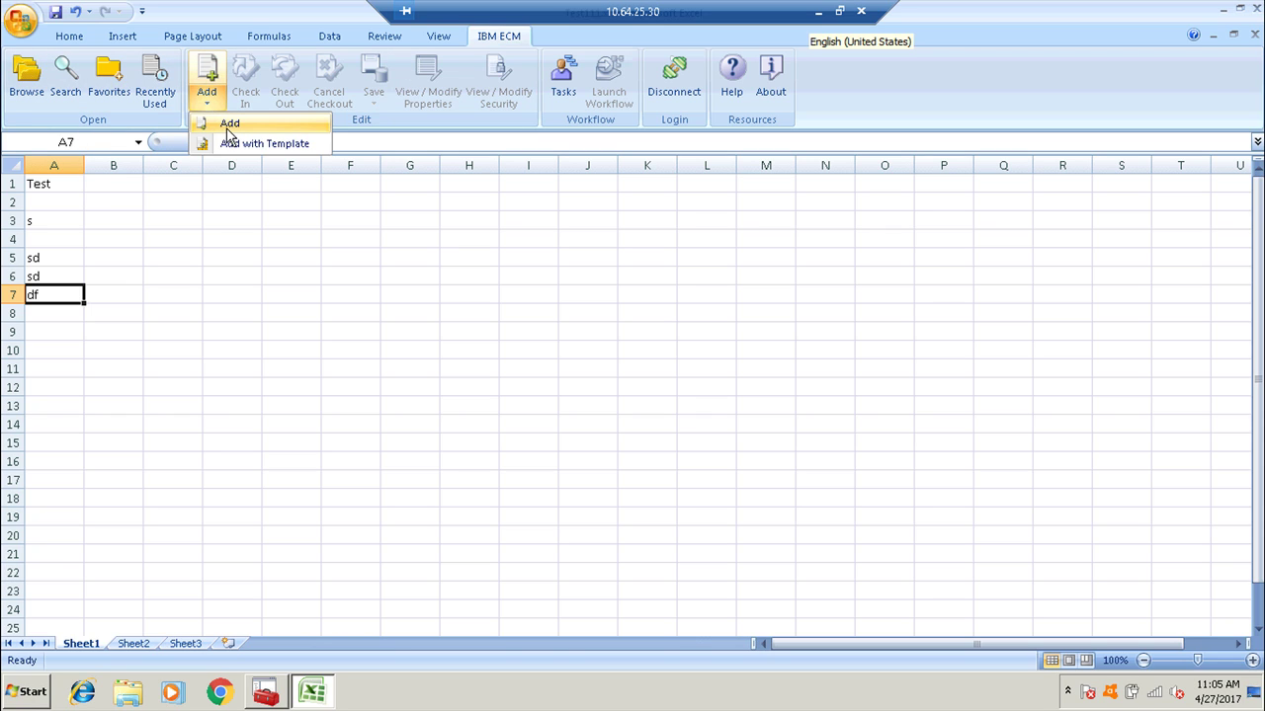
left_click(227, 129)
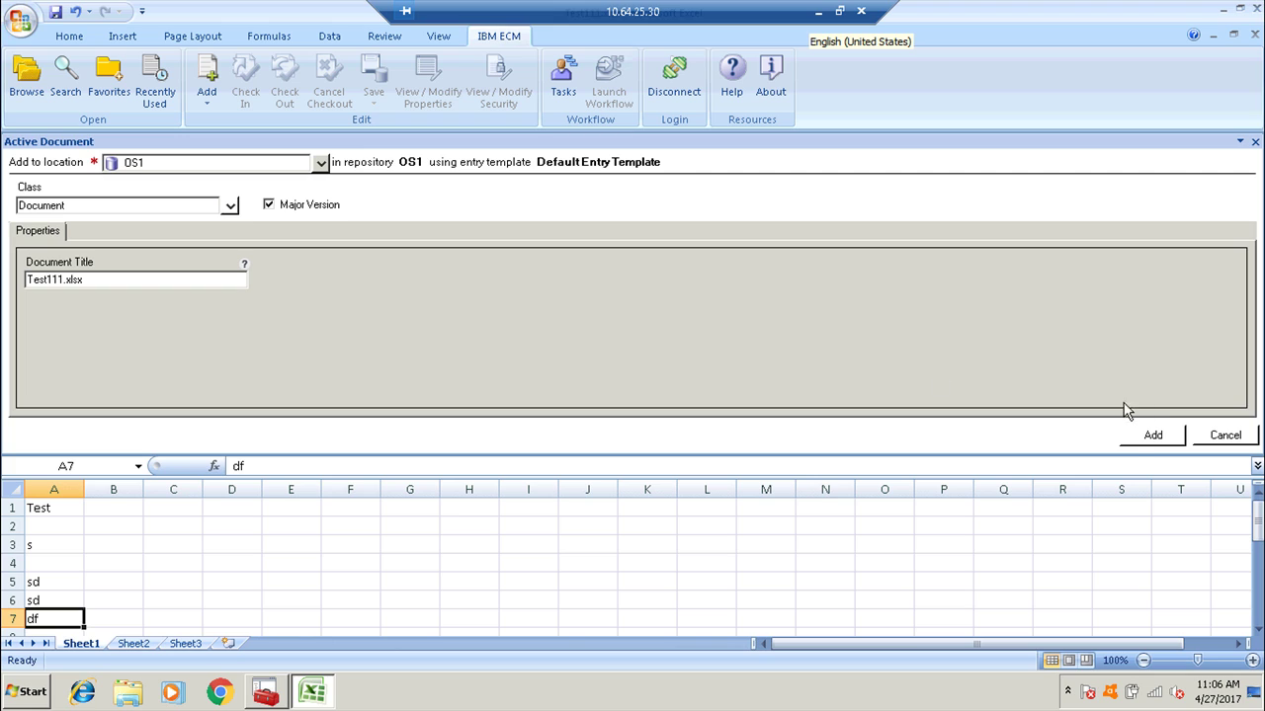
left_click(321, 163)
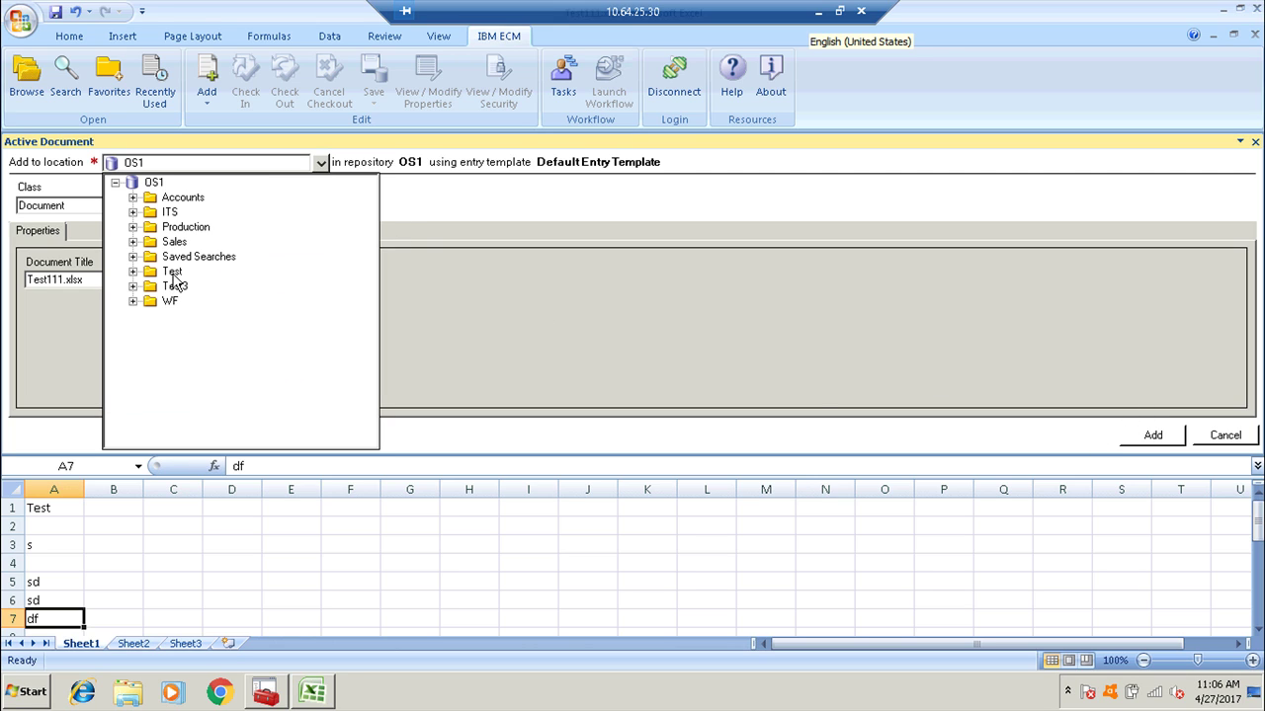
left_click(174, 286)
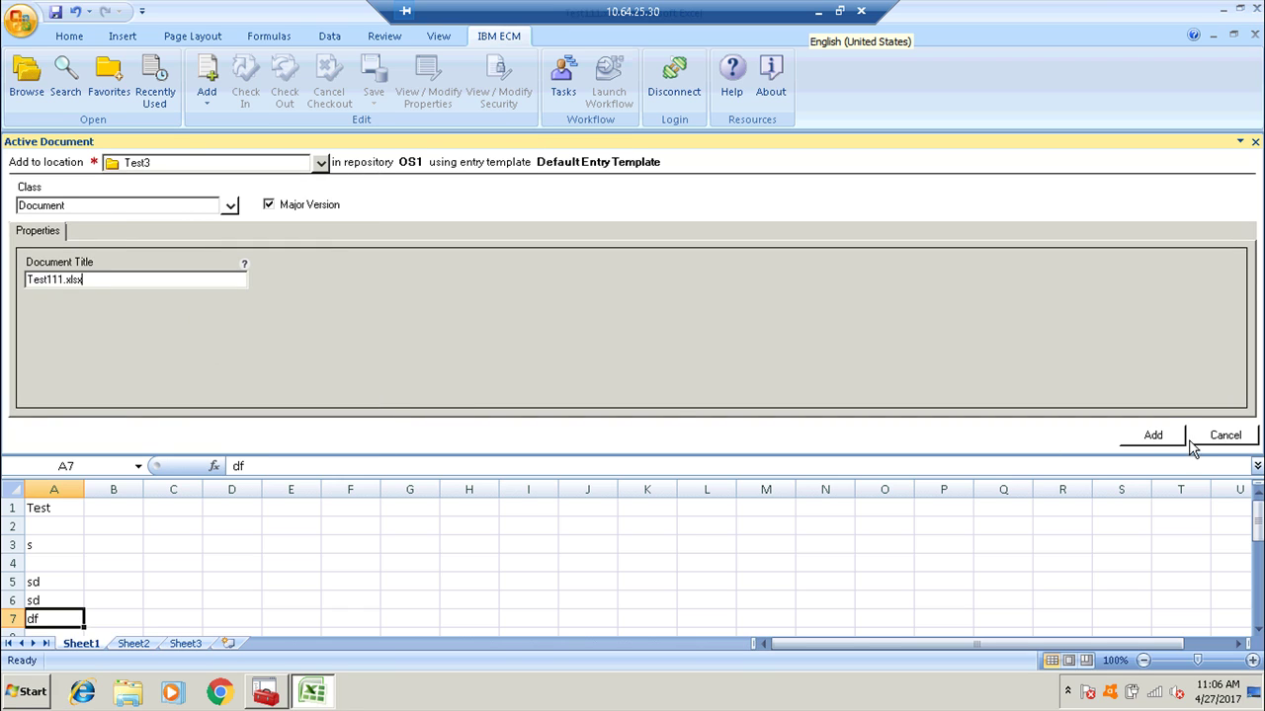
left_click(1169, 442)
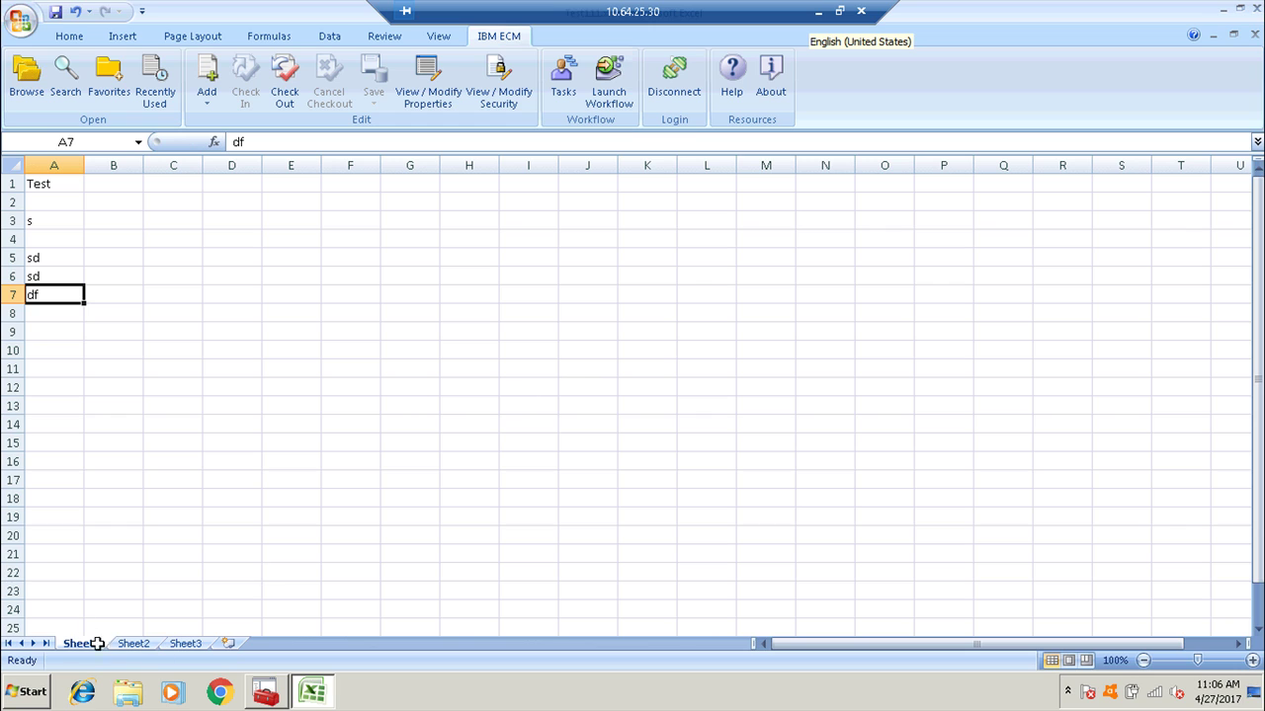
Create a new workbook, after the online Analysis template fails to download.
left_click(18, 22)
left_click(45, 60)
double_click(328, 175)
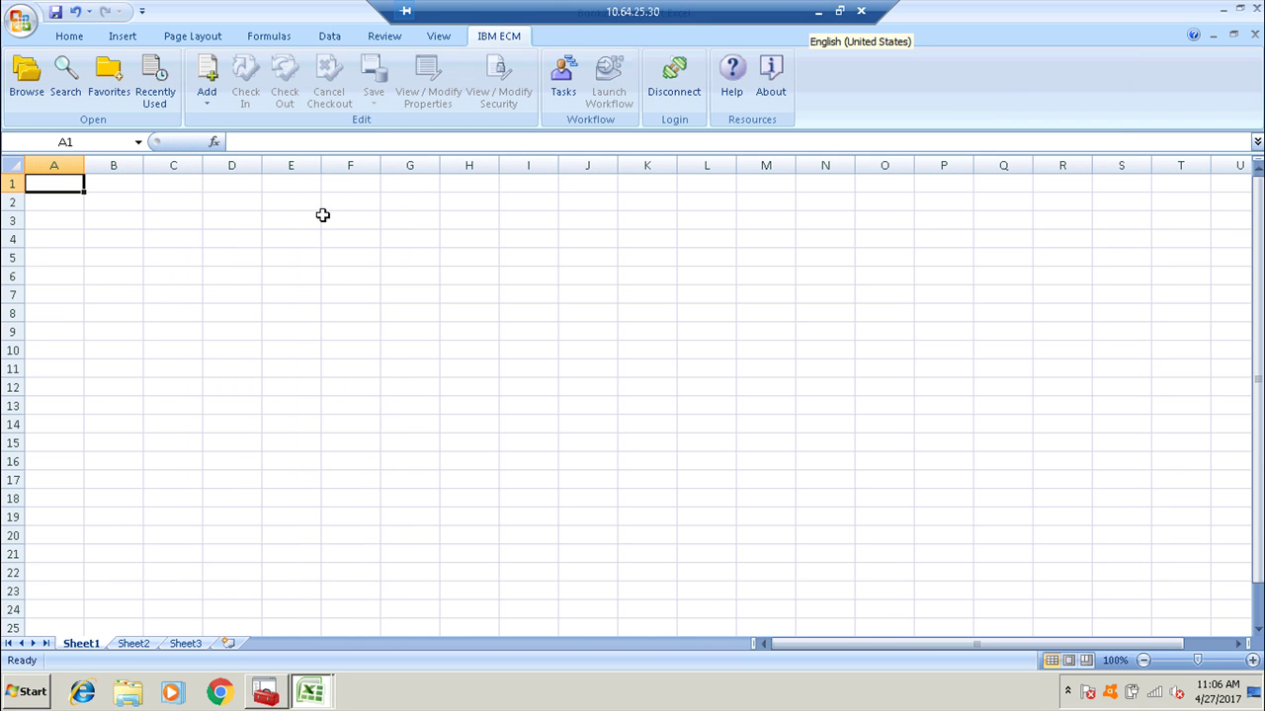
left_click(19, 21)
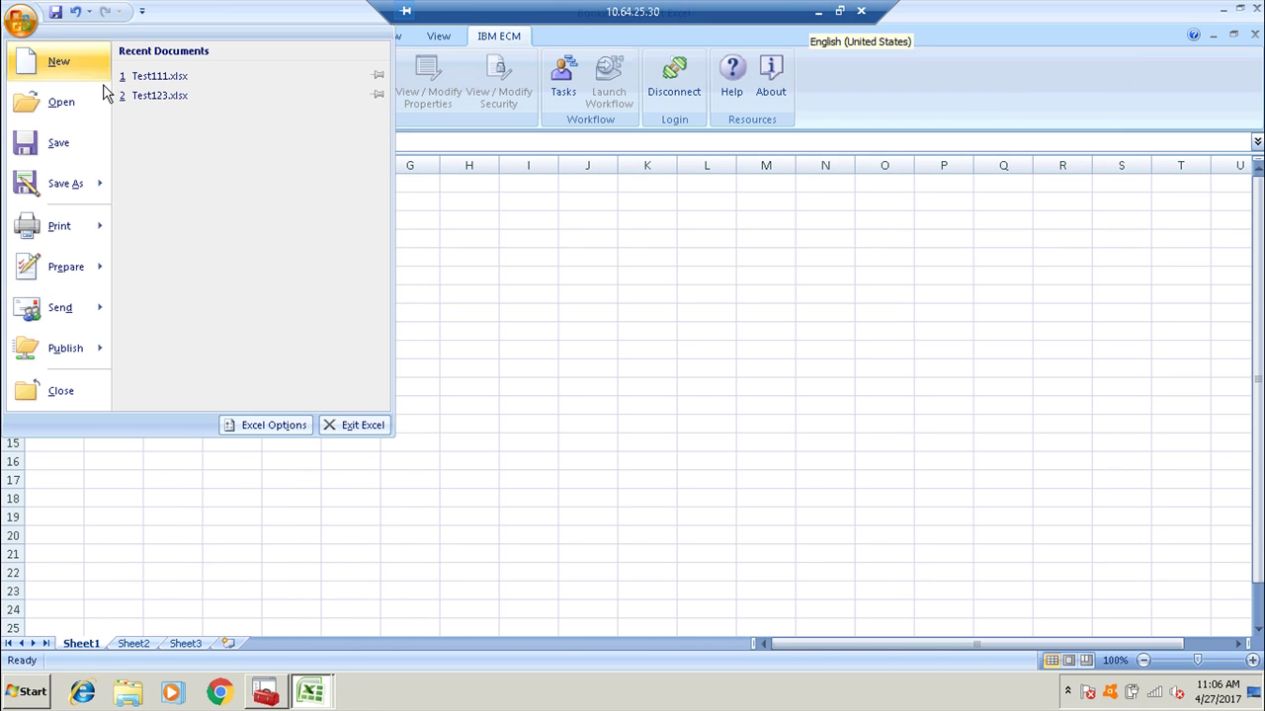
left_click(79, 65)
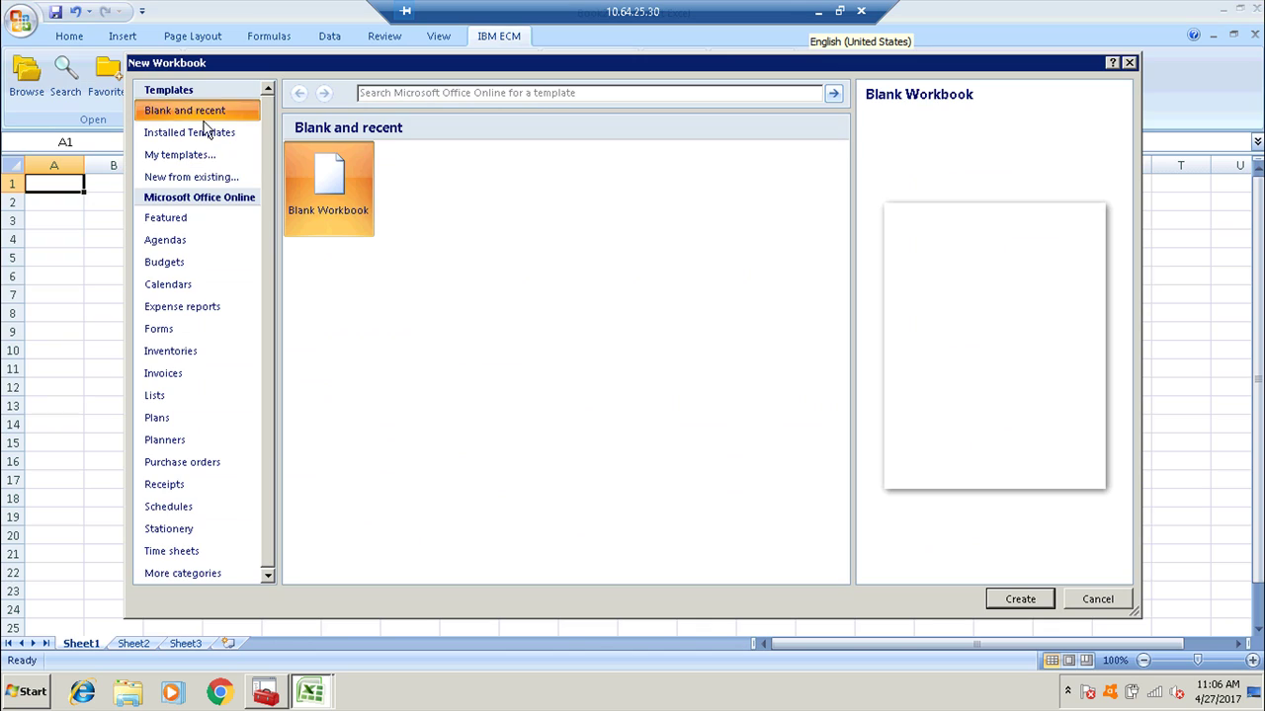
left_click(188, 240)
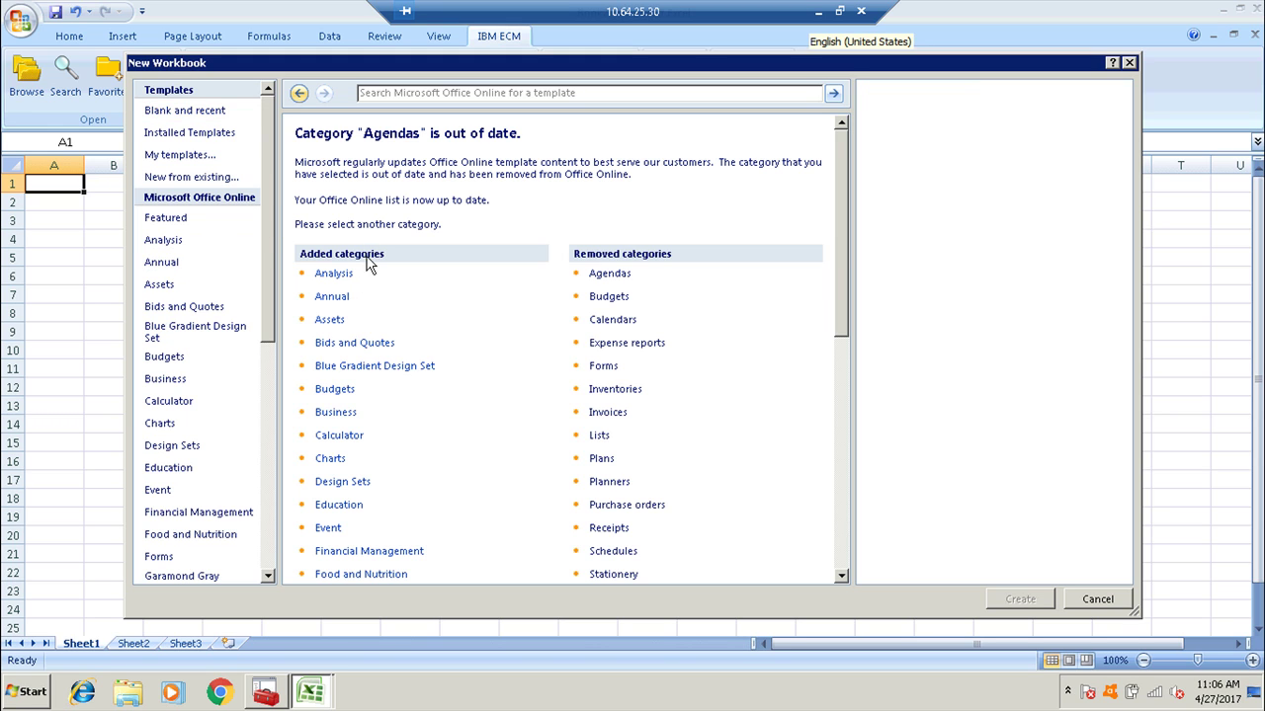
left_click(343, 276)
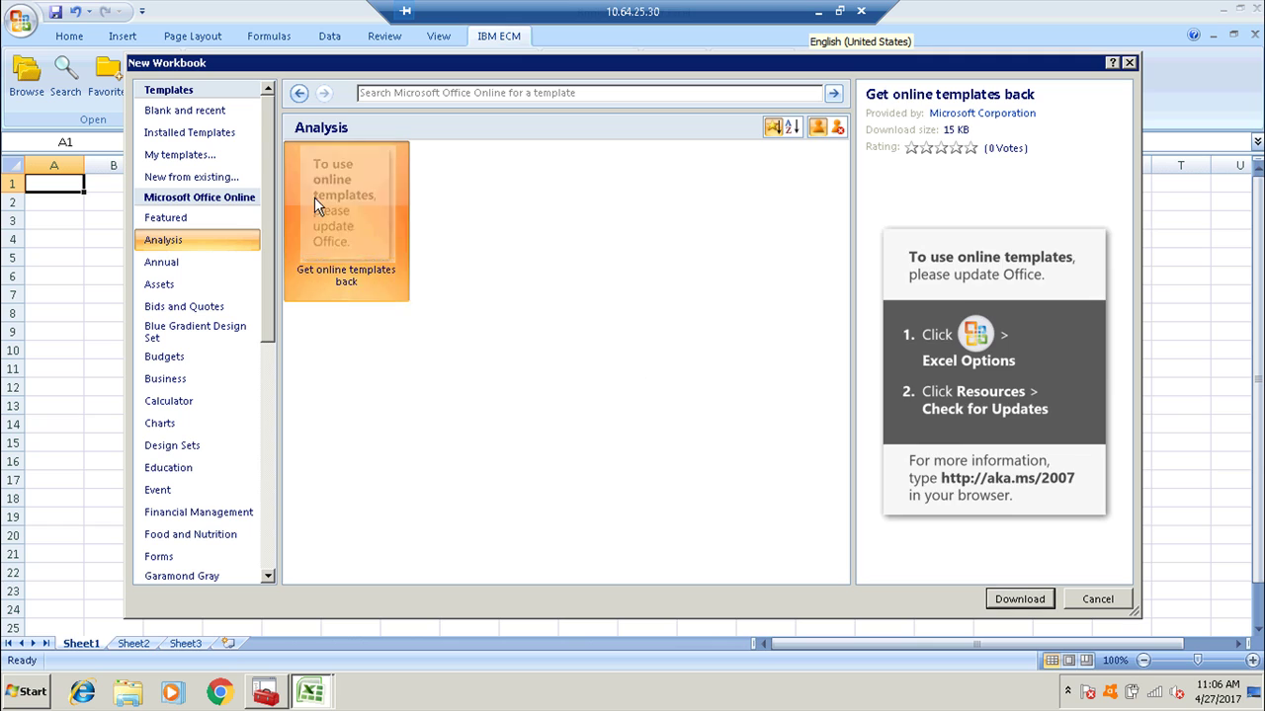
double_click(314, 197)
left_click(633, 403)
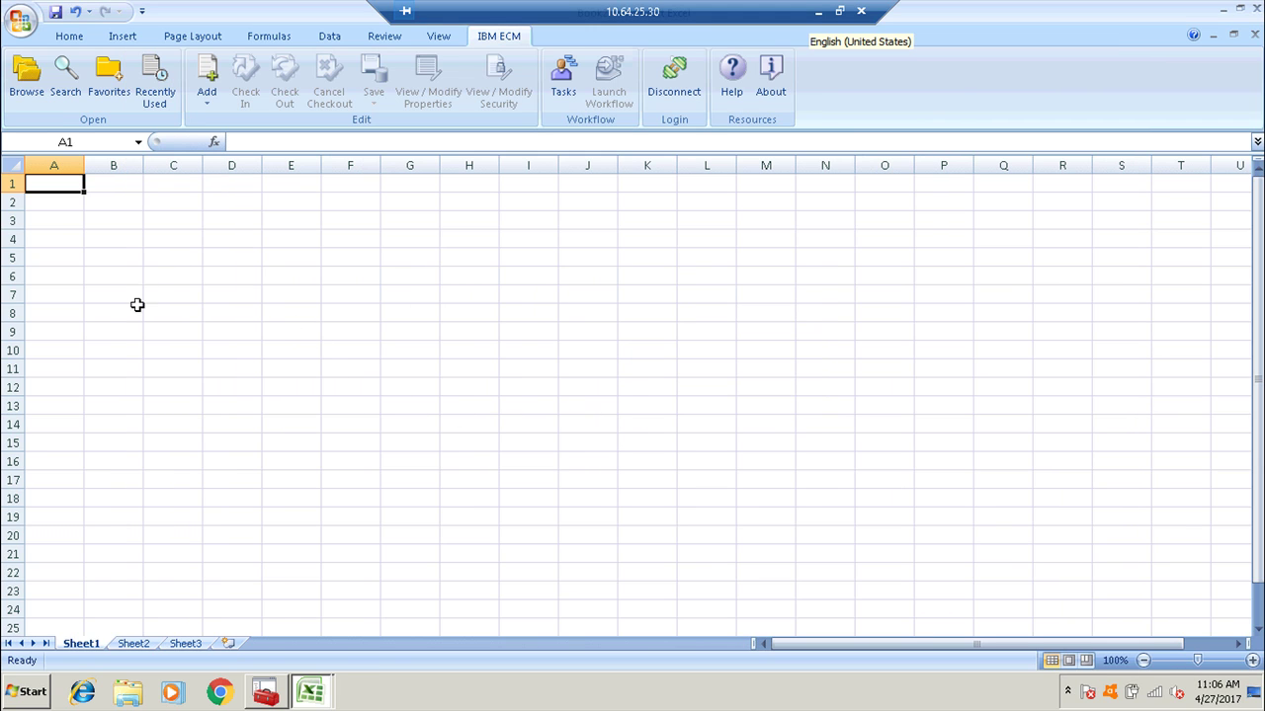
Enter asd, asd, d sample text in column A and save under an edited Test111 name.
type("asd asd d asd asd d asd asd")
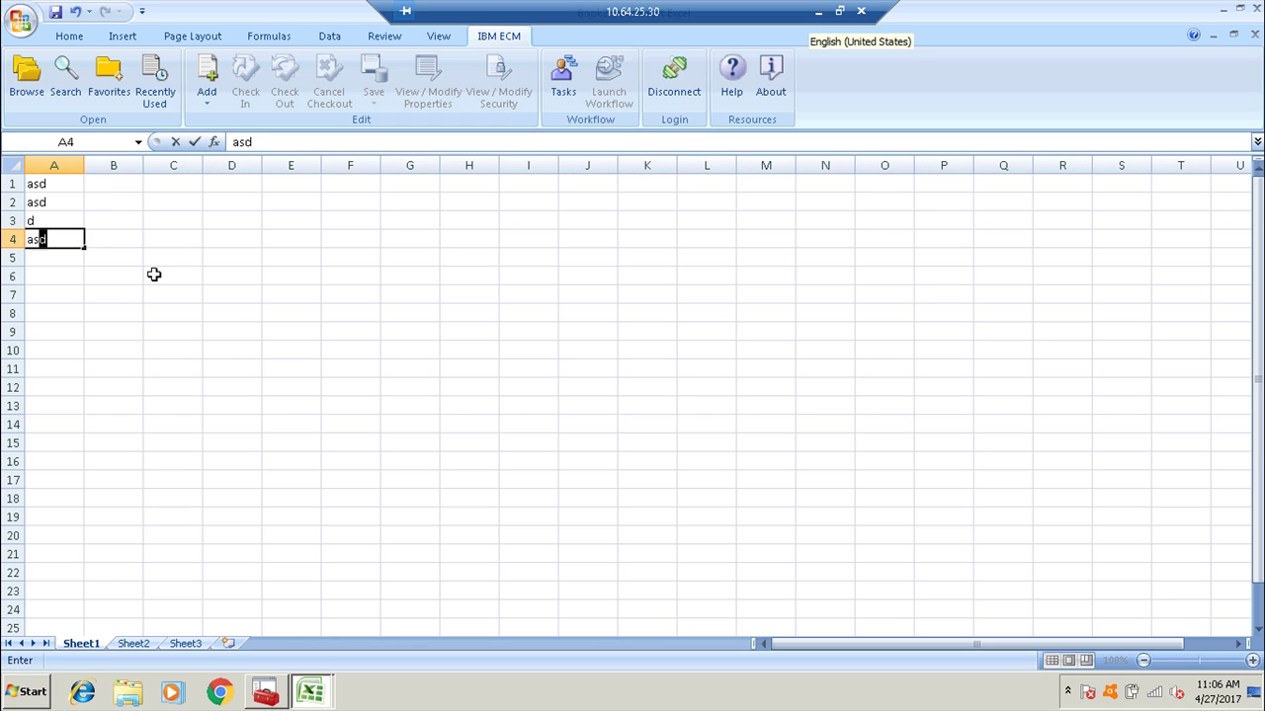
key("ctrl+s")
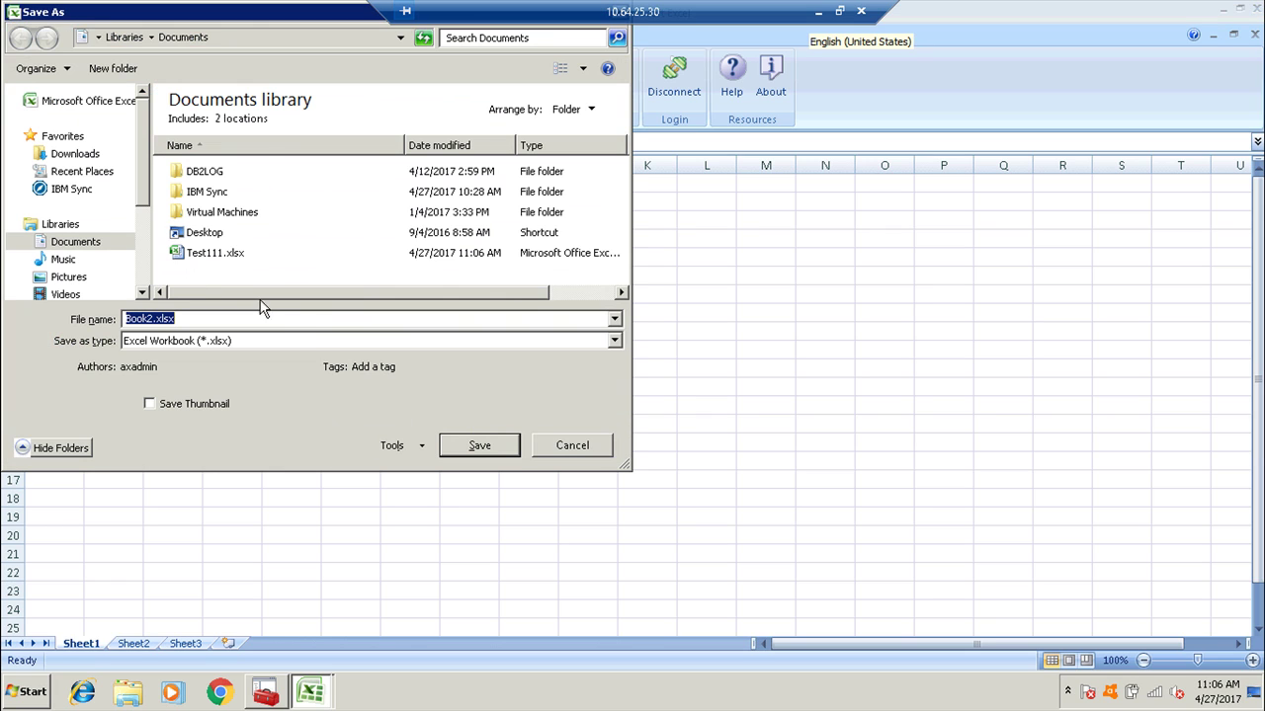
left_click(237, 254)
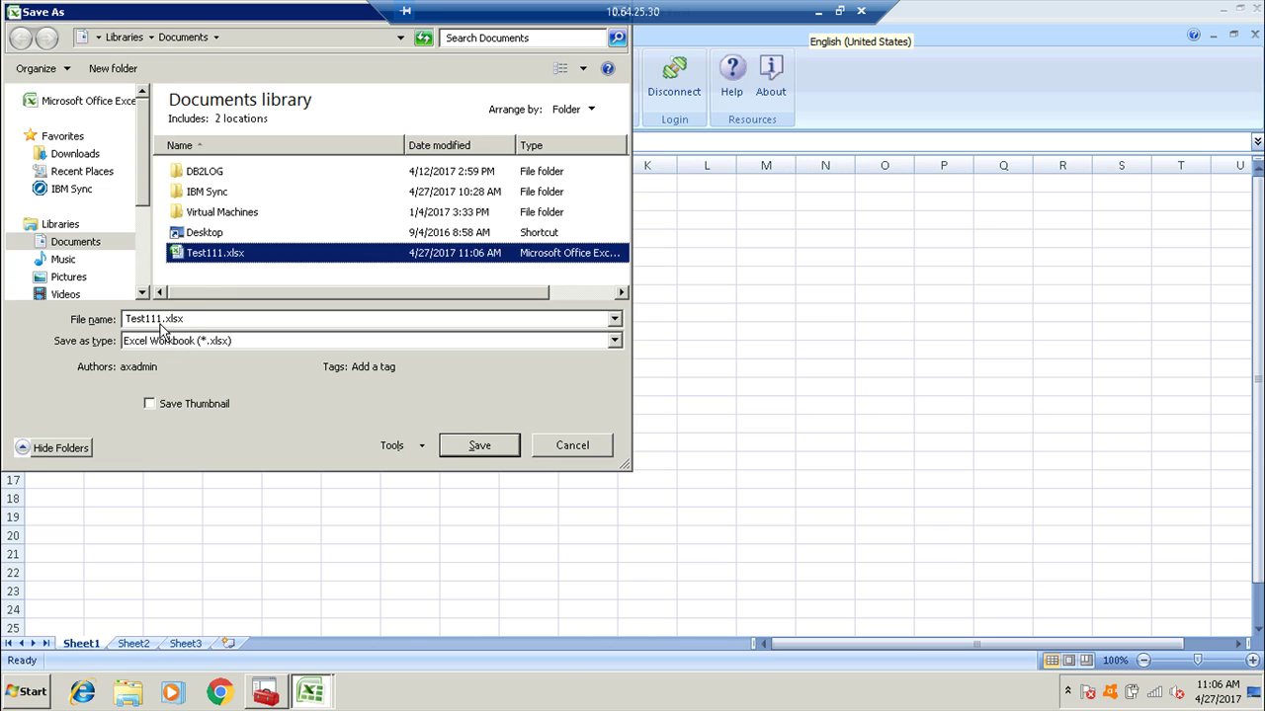
left_click(149, 318)
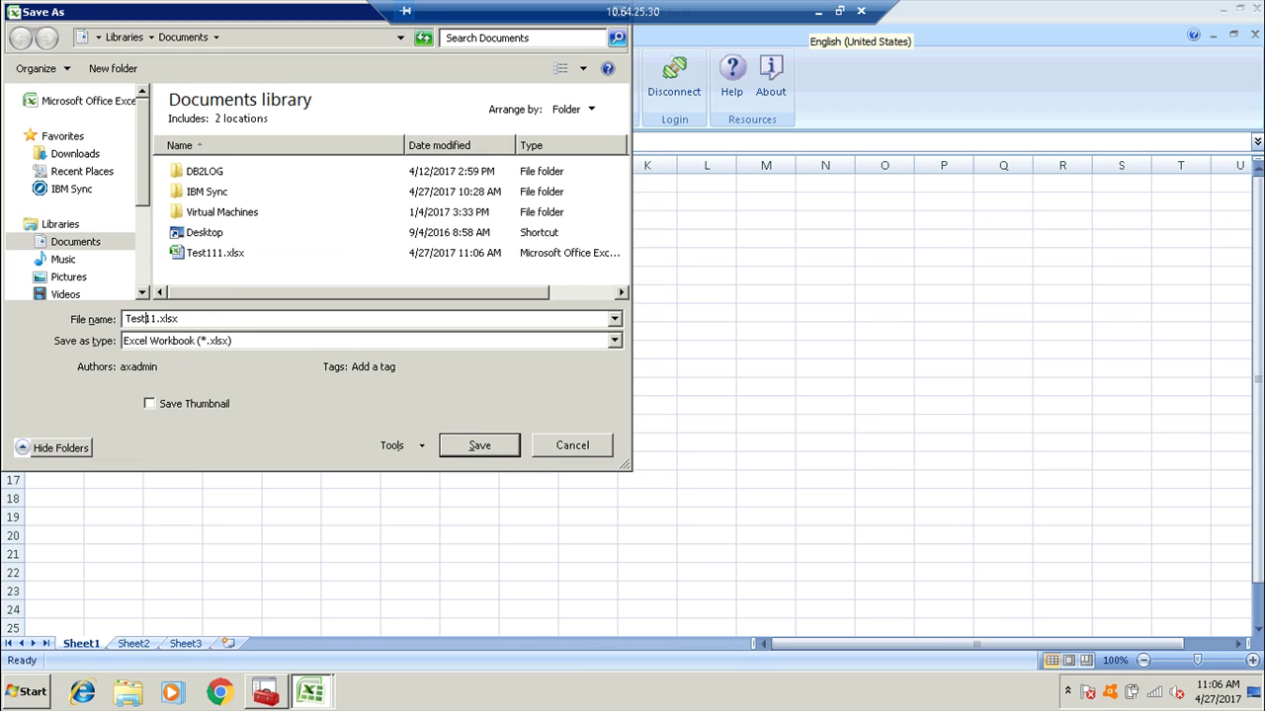
type("11")
key("Return")
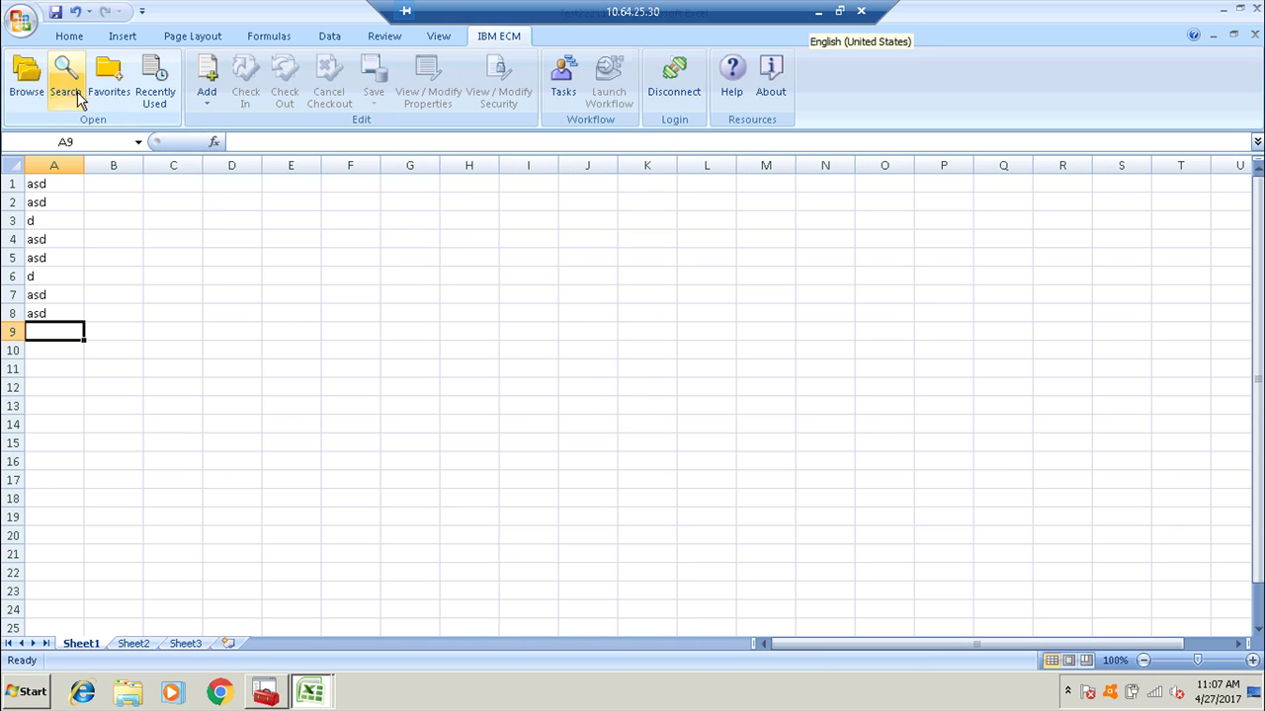
Add with Template using Add Invoice Document, entering invoice number 333333333.
left_click(207, 95)
left_click(221, 125)
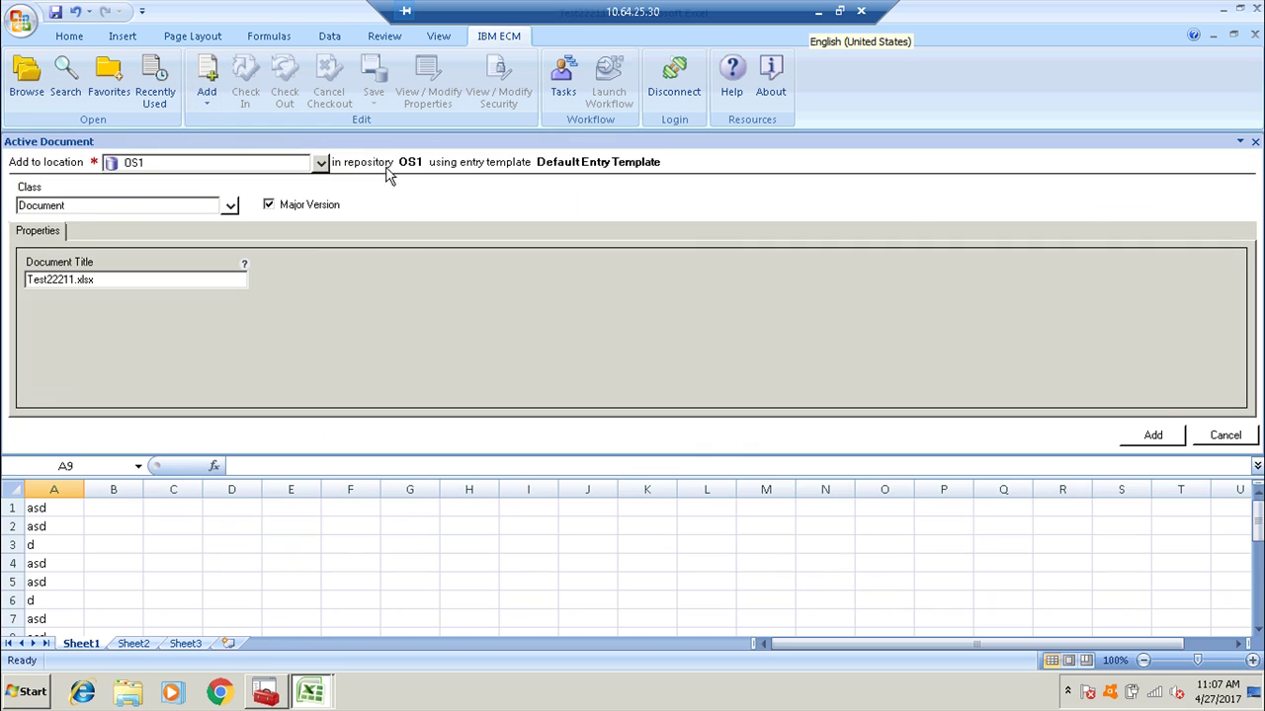
left_click(207, 95)
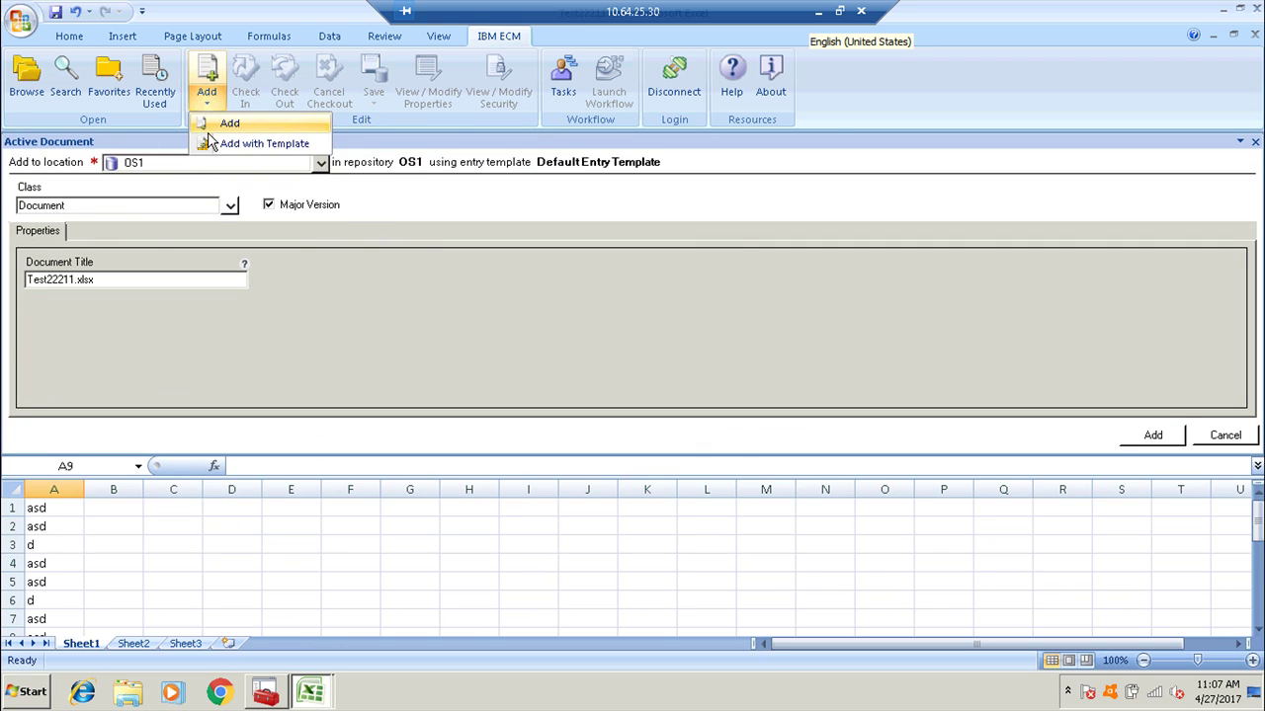
left_click(230, 141)
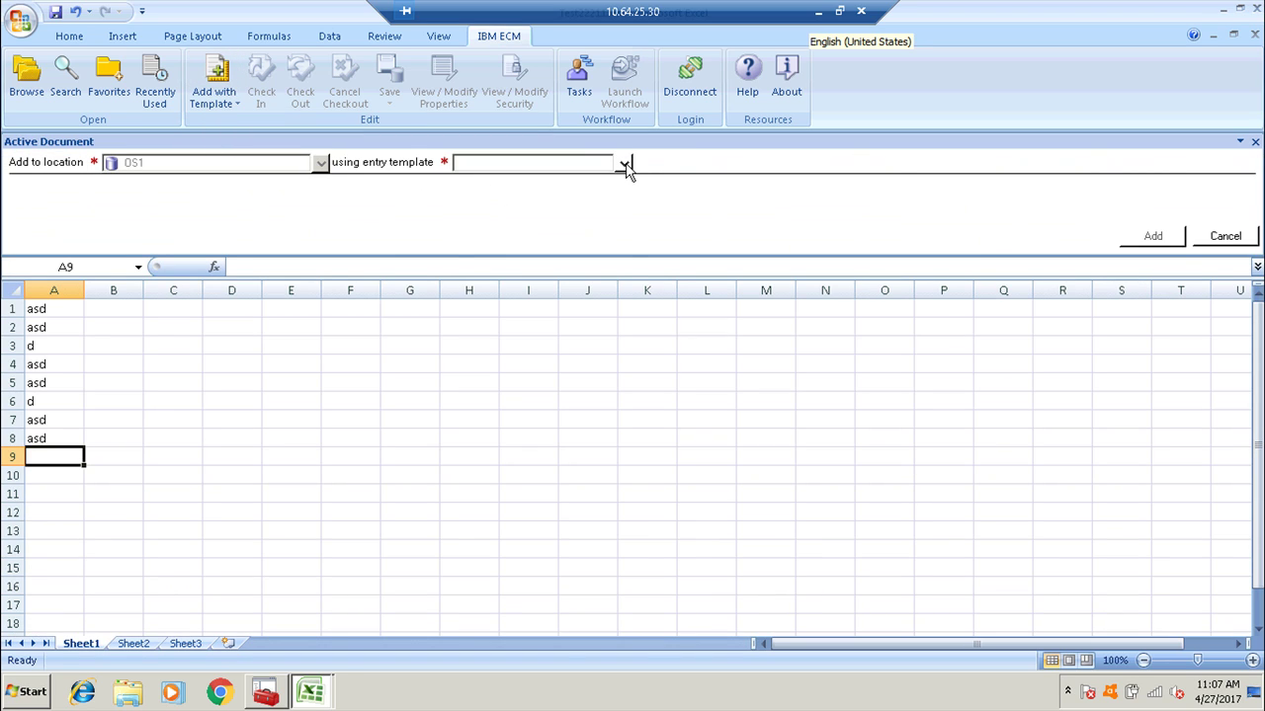
left_click(625, 163)
left_click(536, 183)
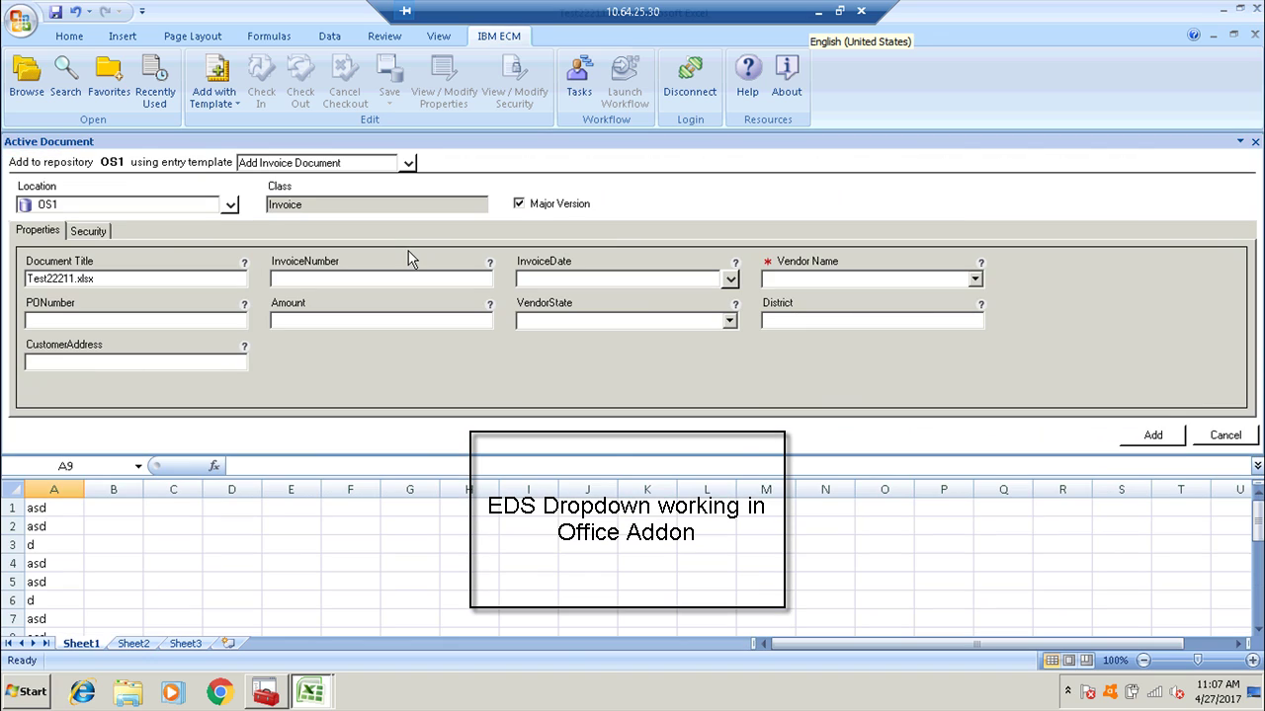
left_click(473, 281)
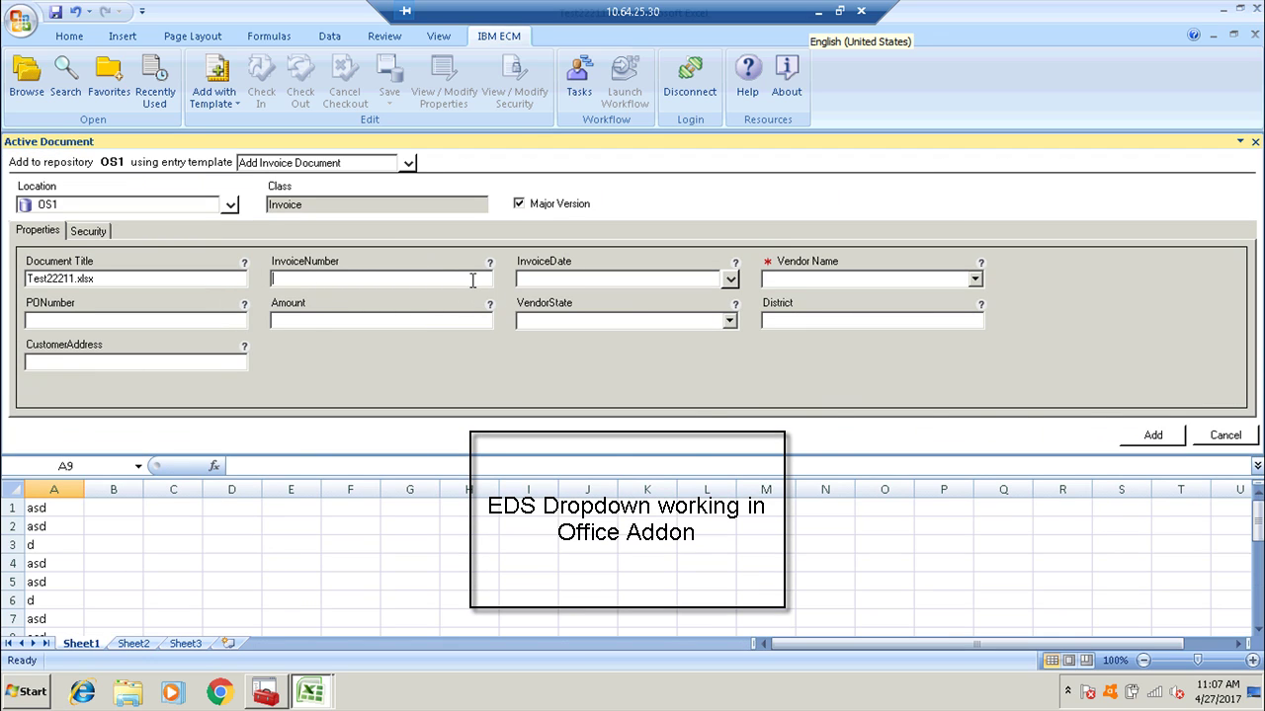
type("333333333")
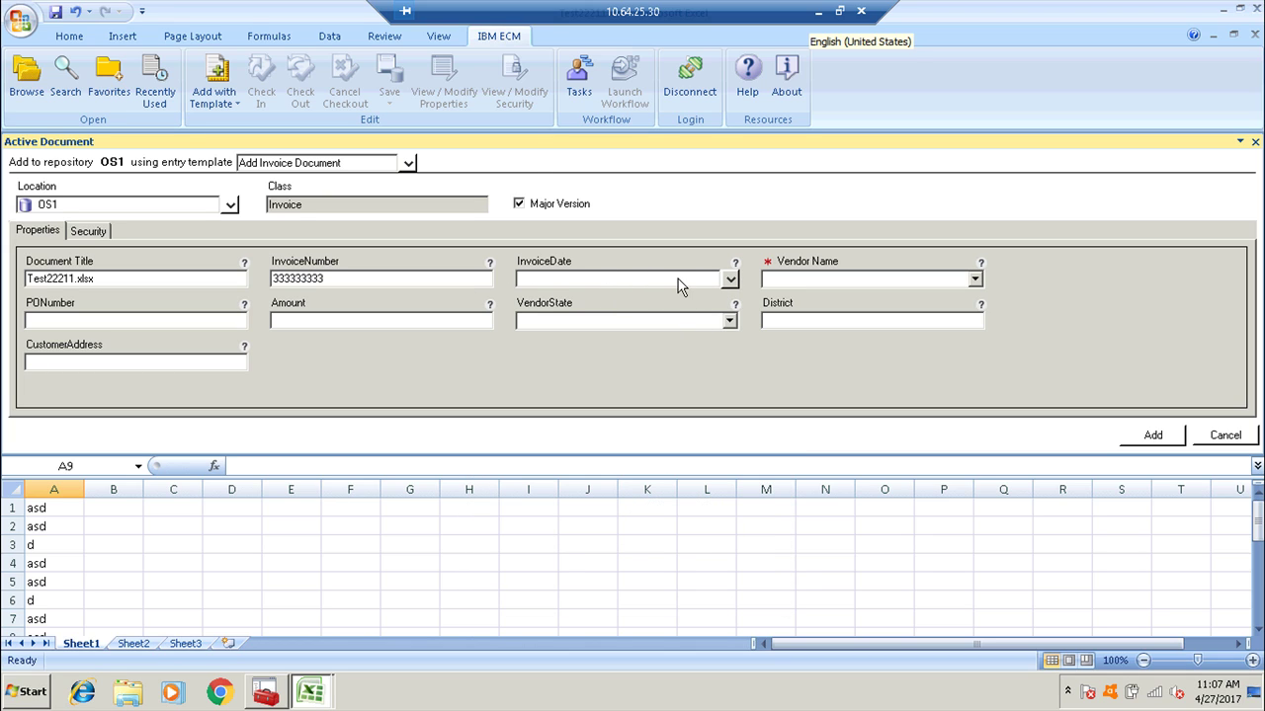
Set the invoice date to 4/18/2017 and the vendor to SMT Industries.
left_click(729, 282)
left_click(602, 402)
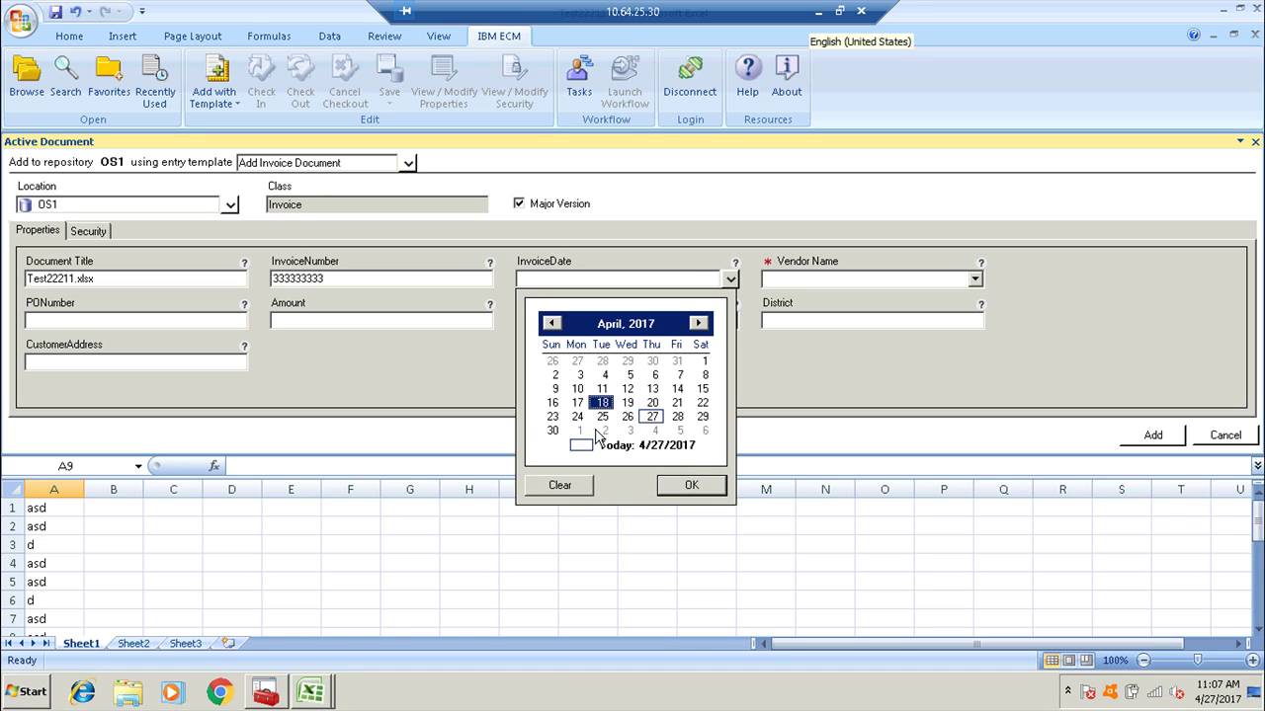
left_click(677, 489)
left_click(975, 280)
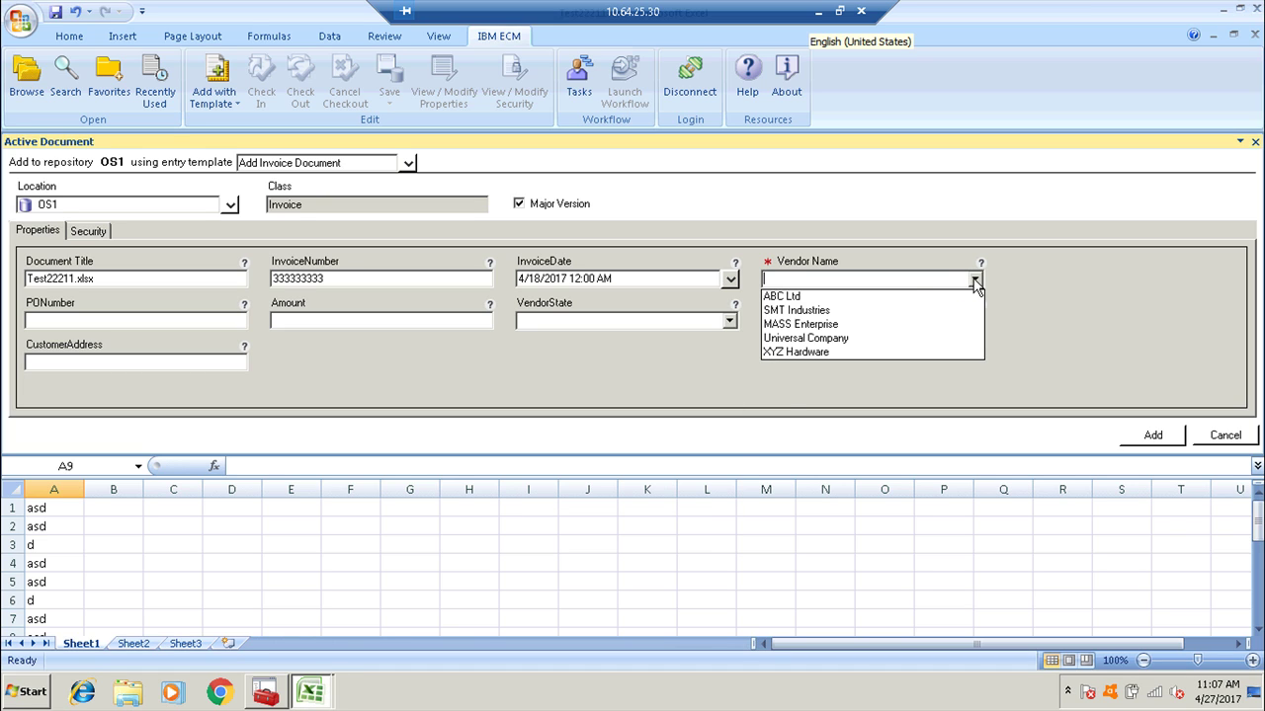
left_click(828, 314)
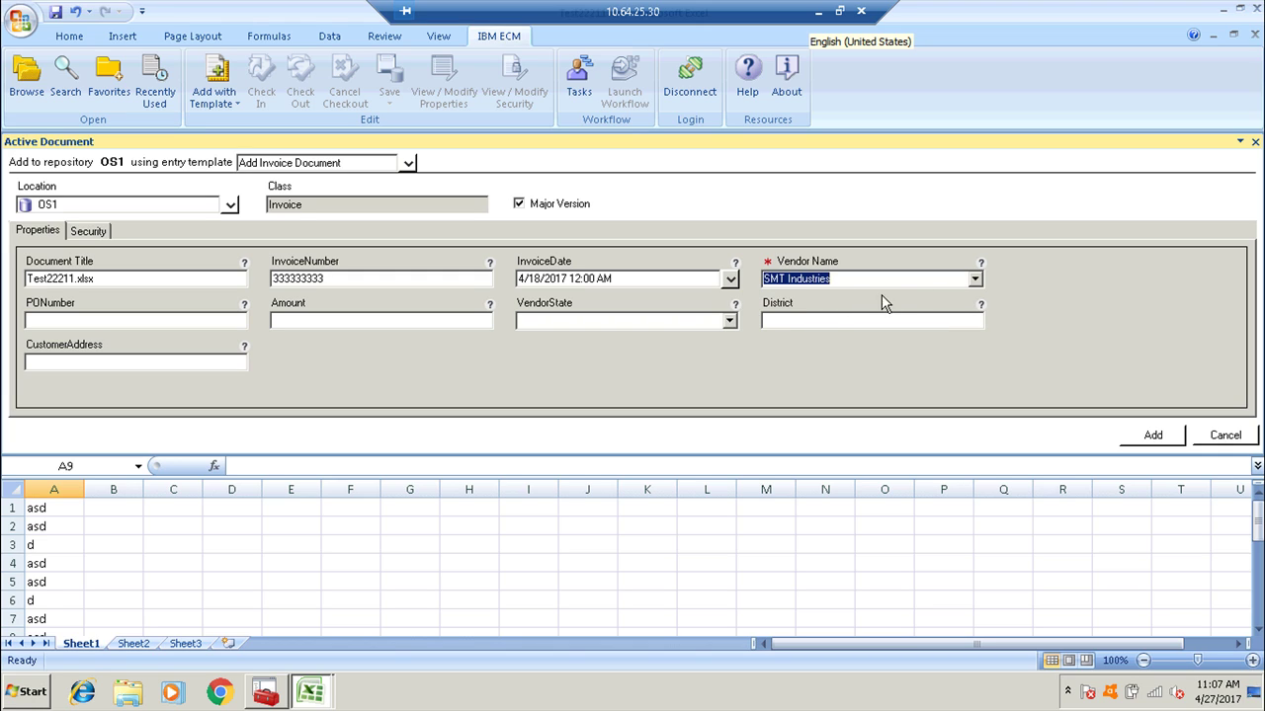
Enter PO number 4444444 and amount, choose Tamil Nadu and Madurai, and begin the customer address.
left_click(241, 320)
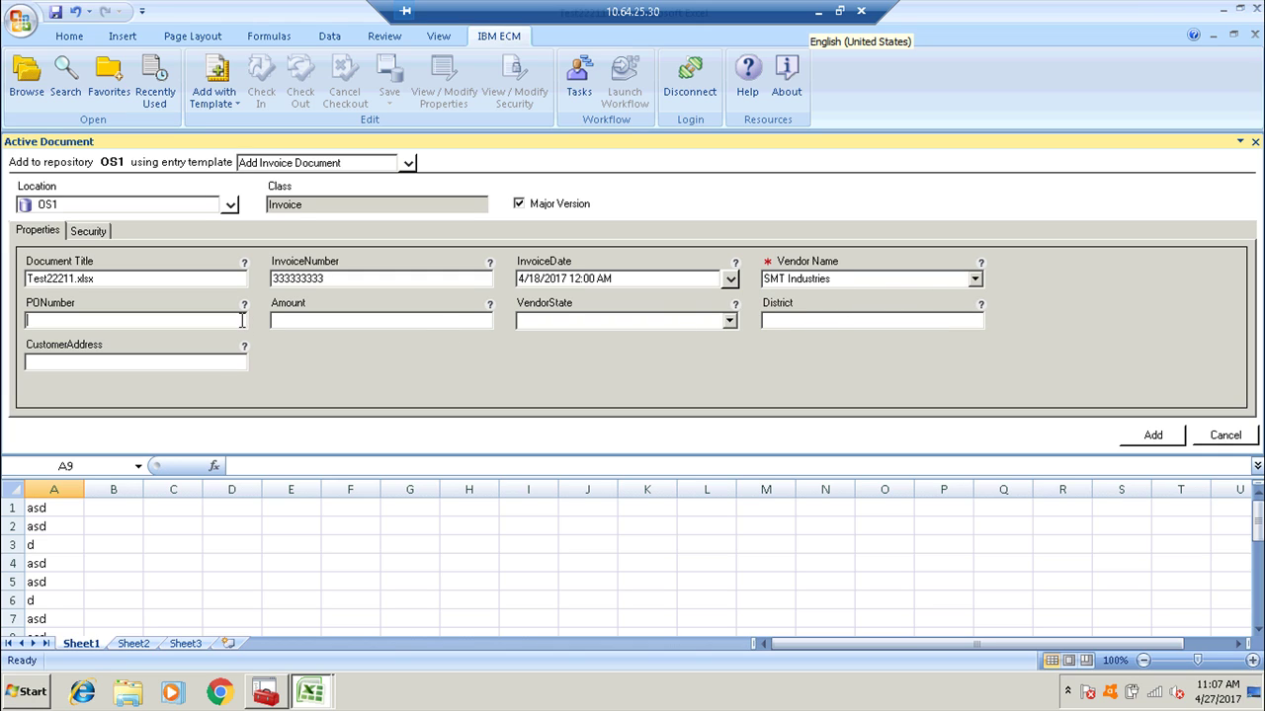
type("4444444")
type("50000000")
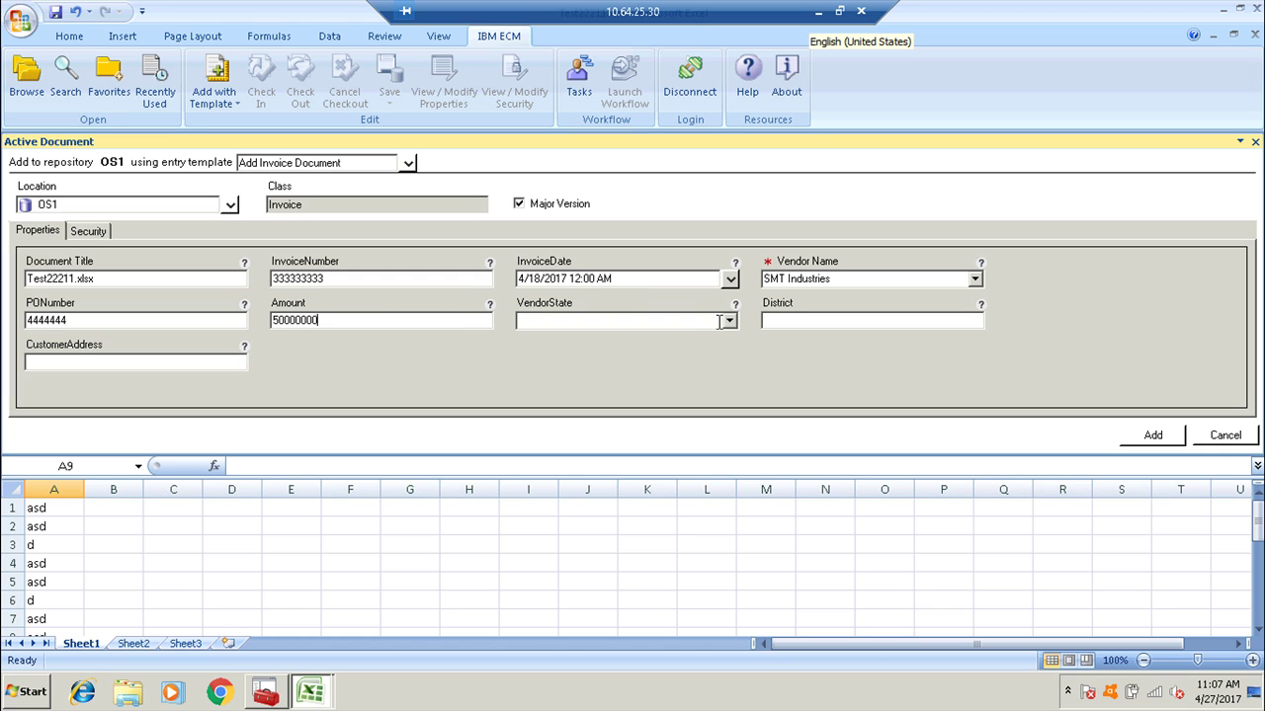
left_click(728, 322)
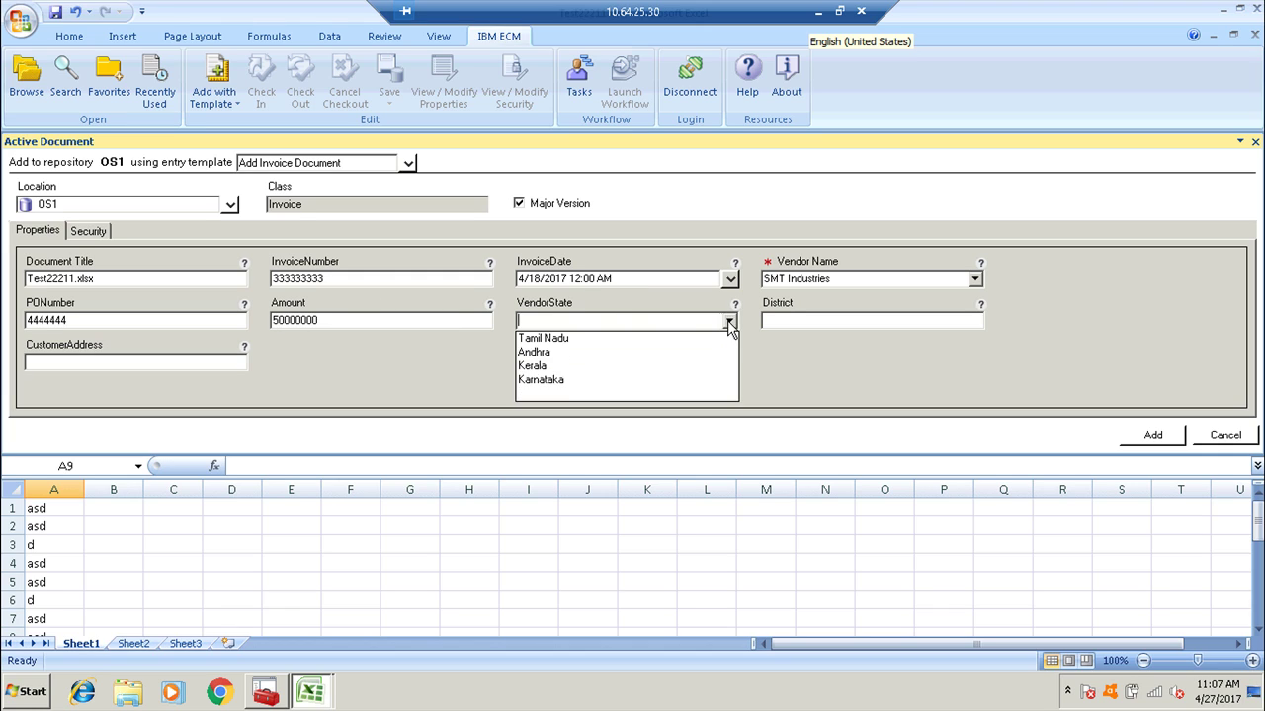
left_click(714, 340)
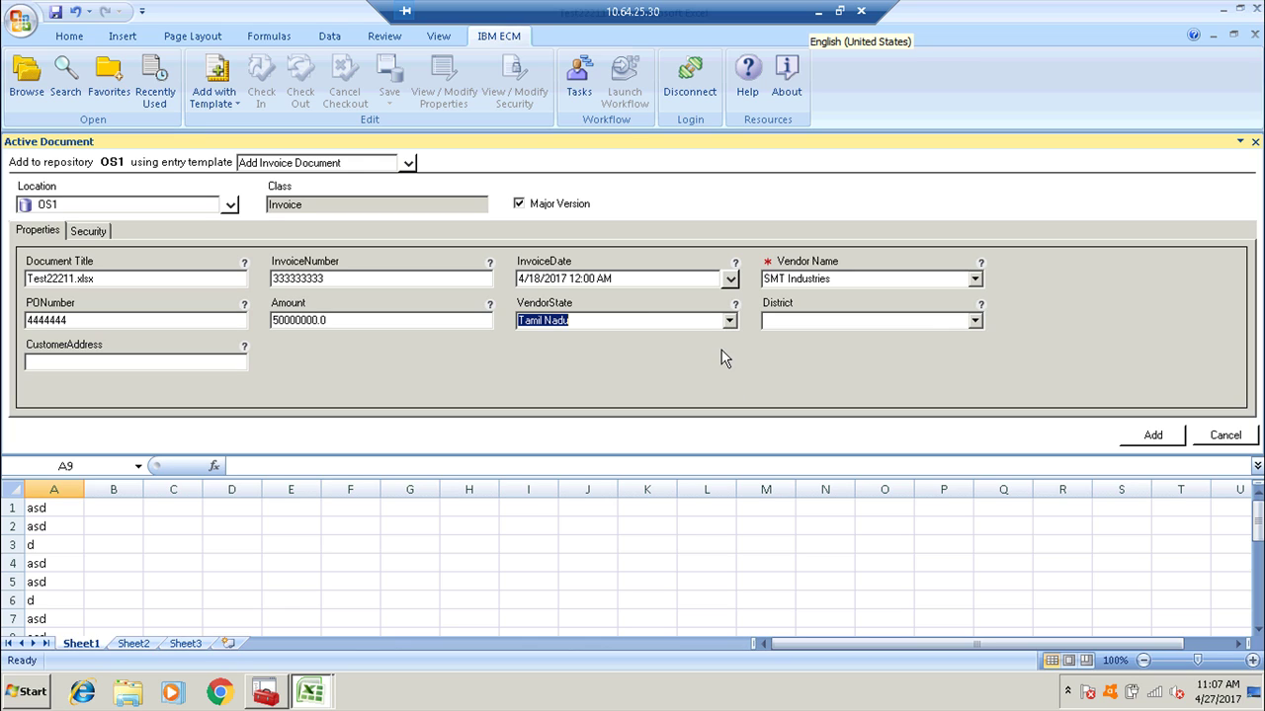
left_click(974, 321)
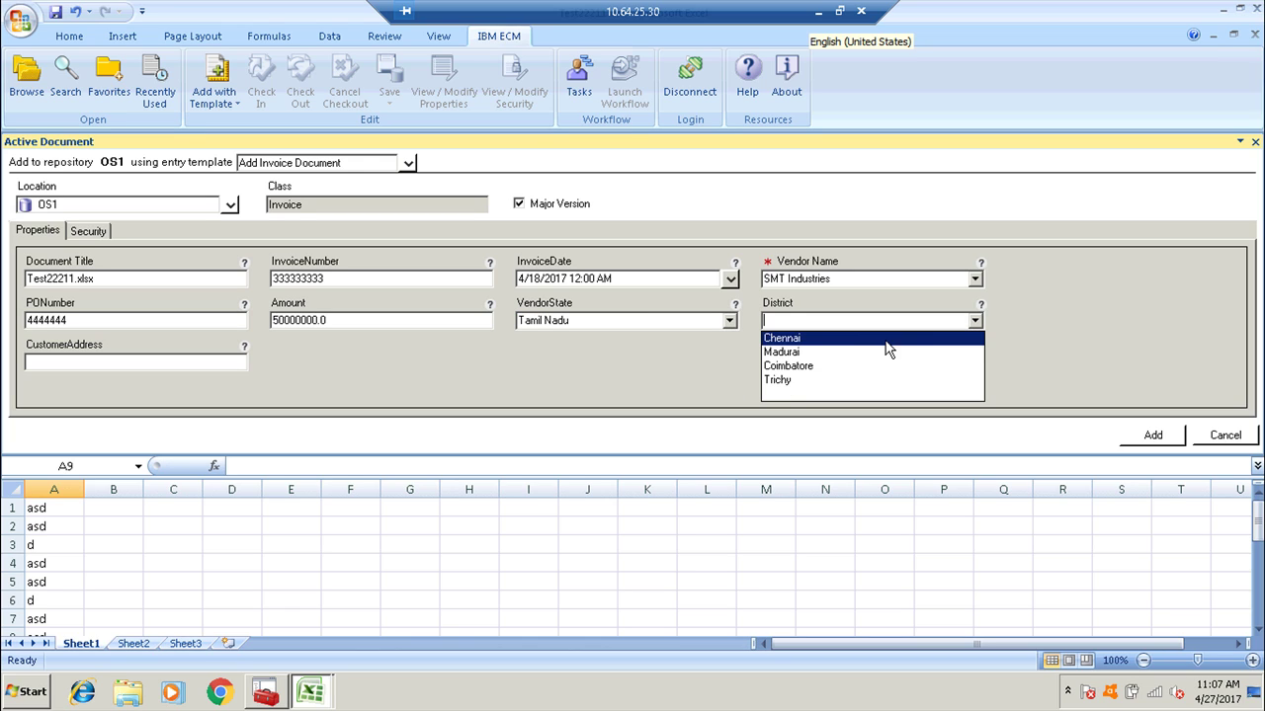
left_click(819, 356)
left_click(174, 364)
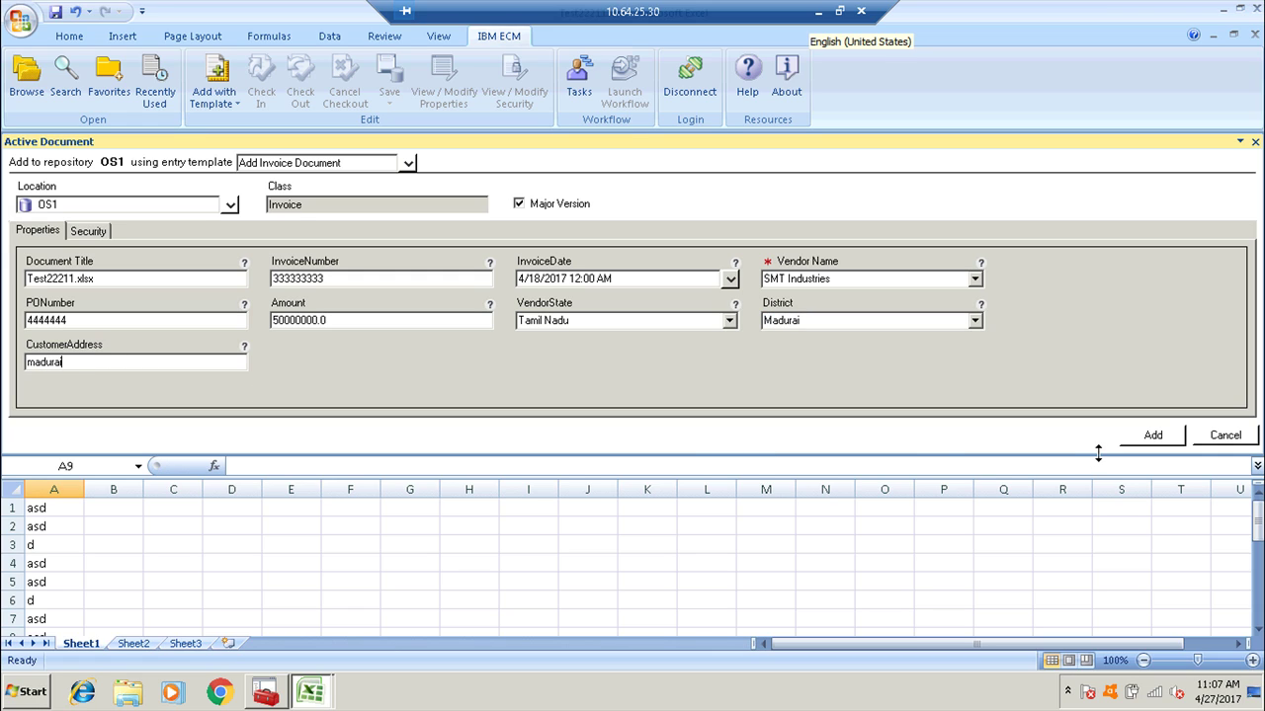
Set the location to OS1's Test3 folder and add the workbook as an Invoice document.
left_click(1154, 436)
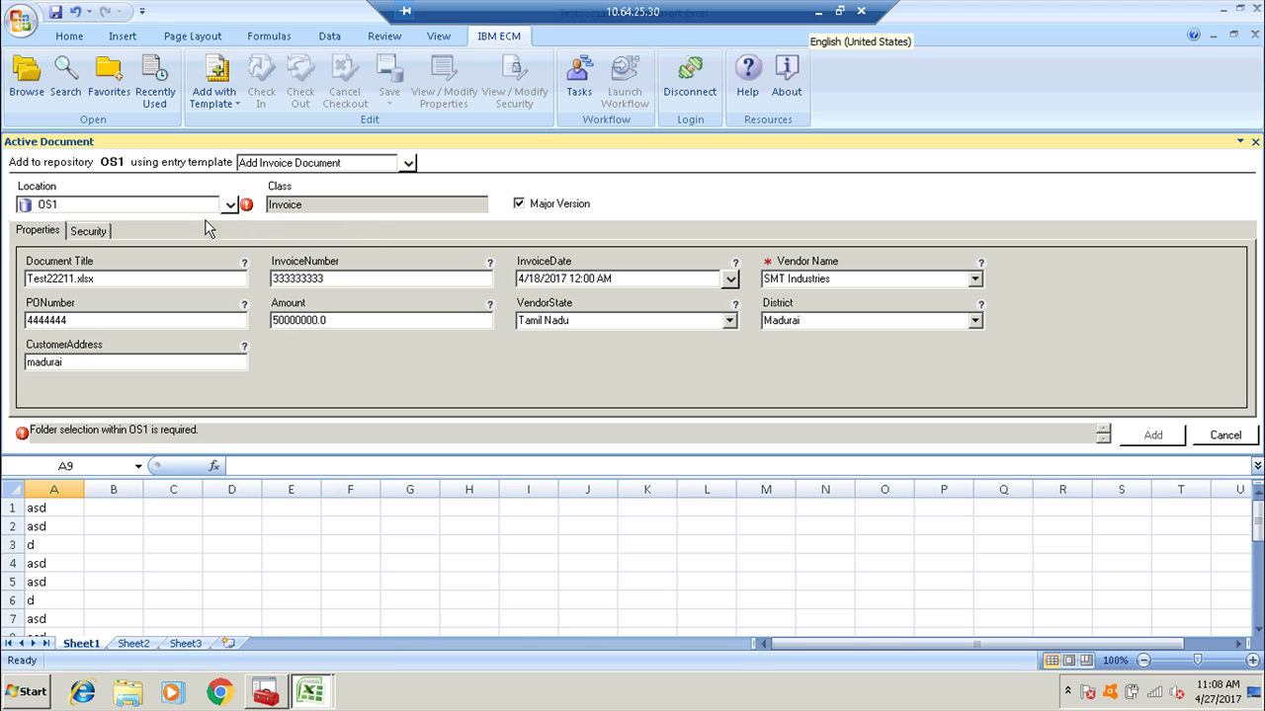
left_click(229, 208)
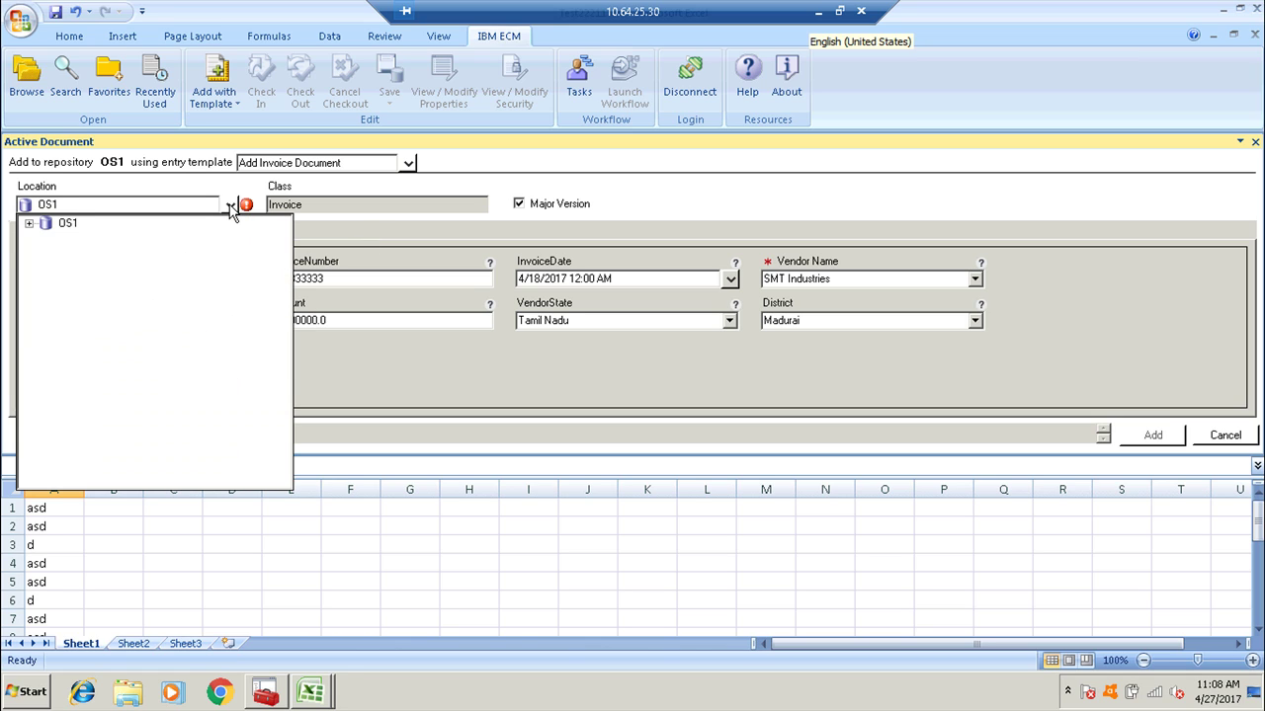
left_click(30, 224)
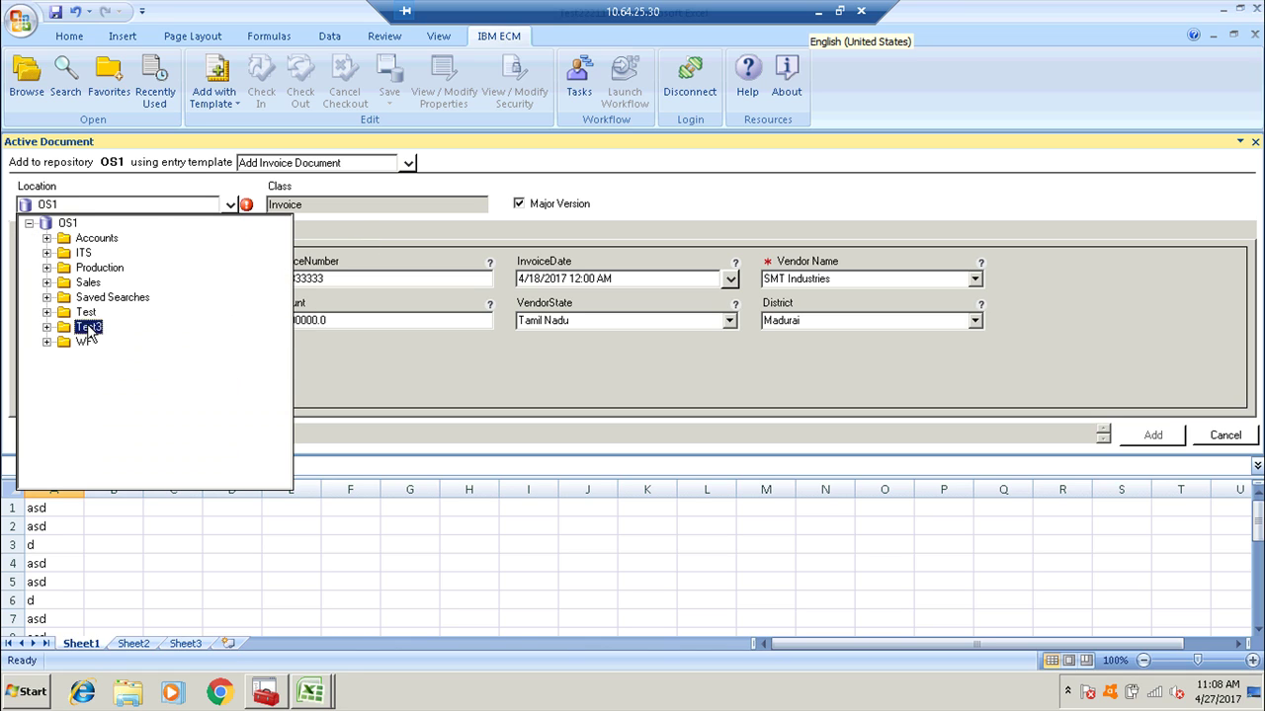
left_click(87, 327)
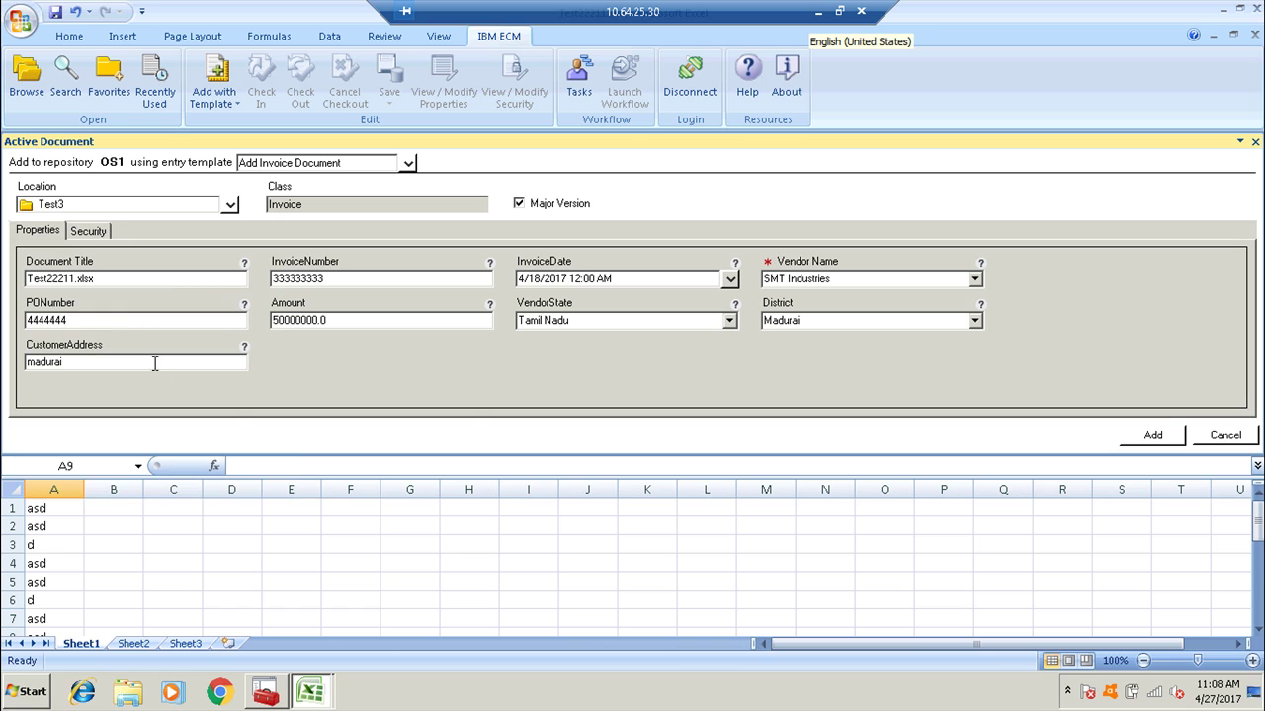
left_click(1154, 437)
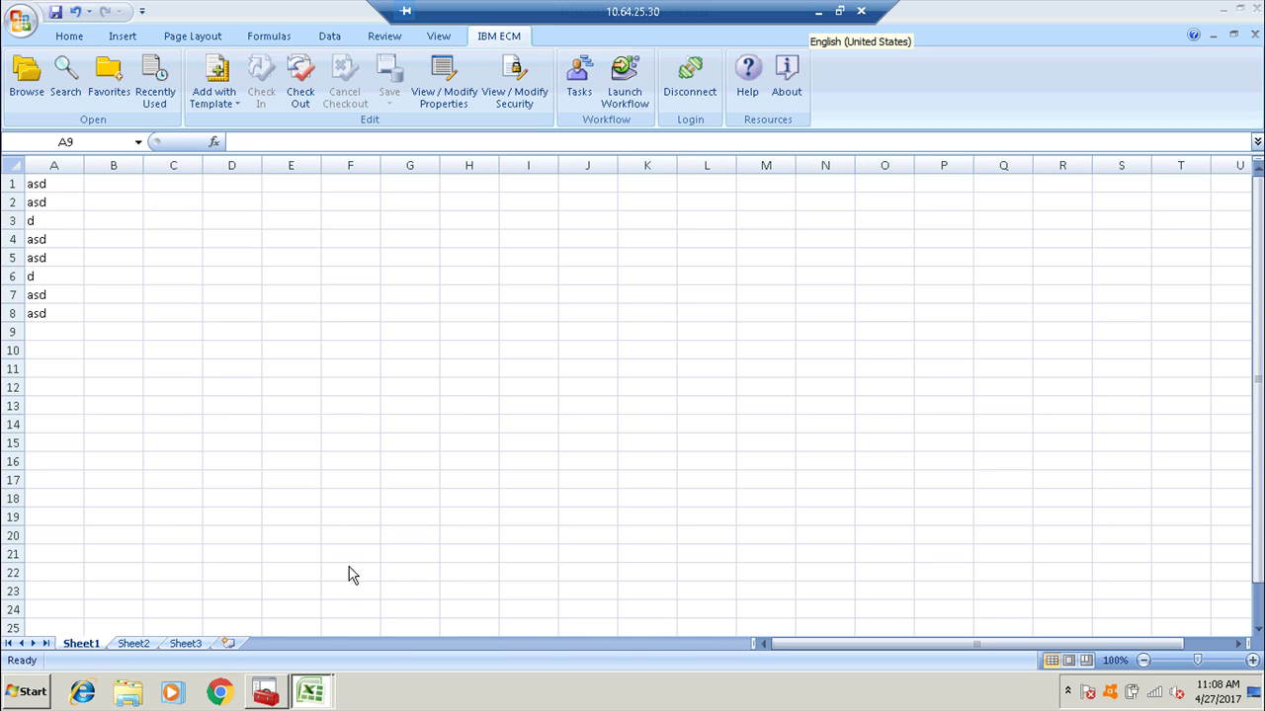
Log in to Content Navigator in the local browser and open the Test3 folder.
left_click(820, 14)
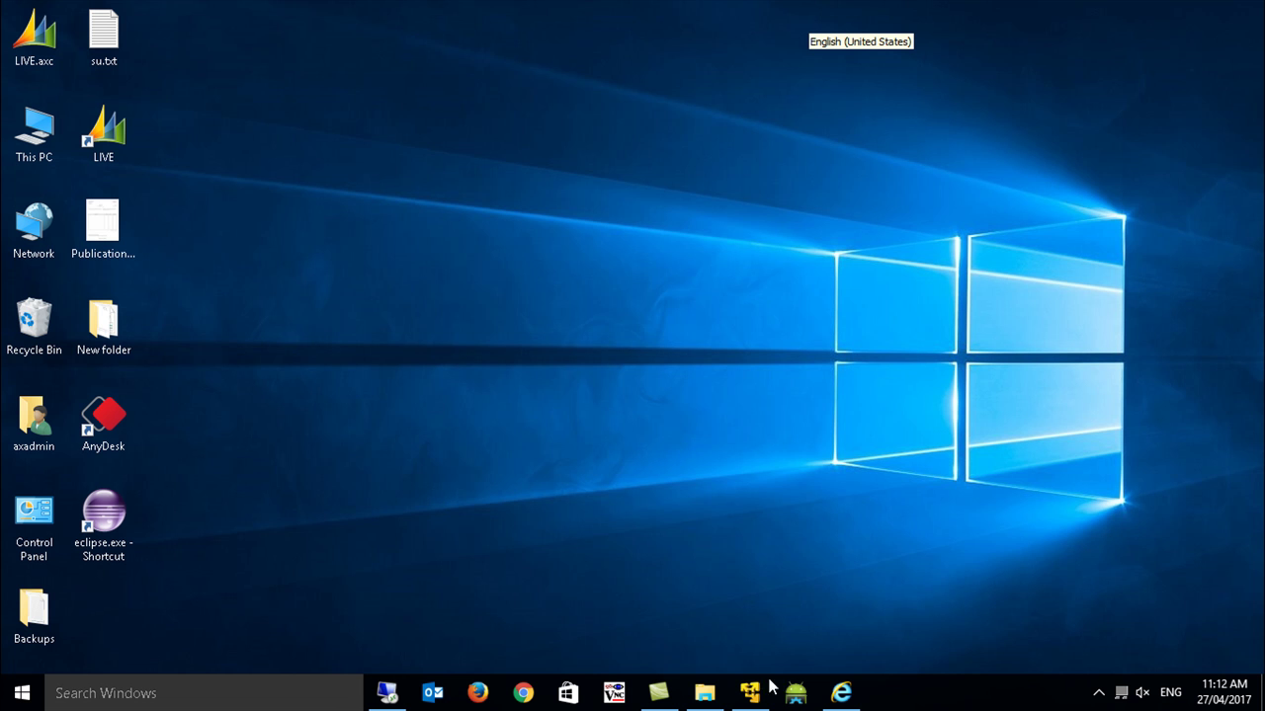
left_click(523, 693)
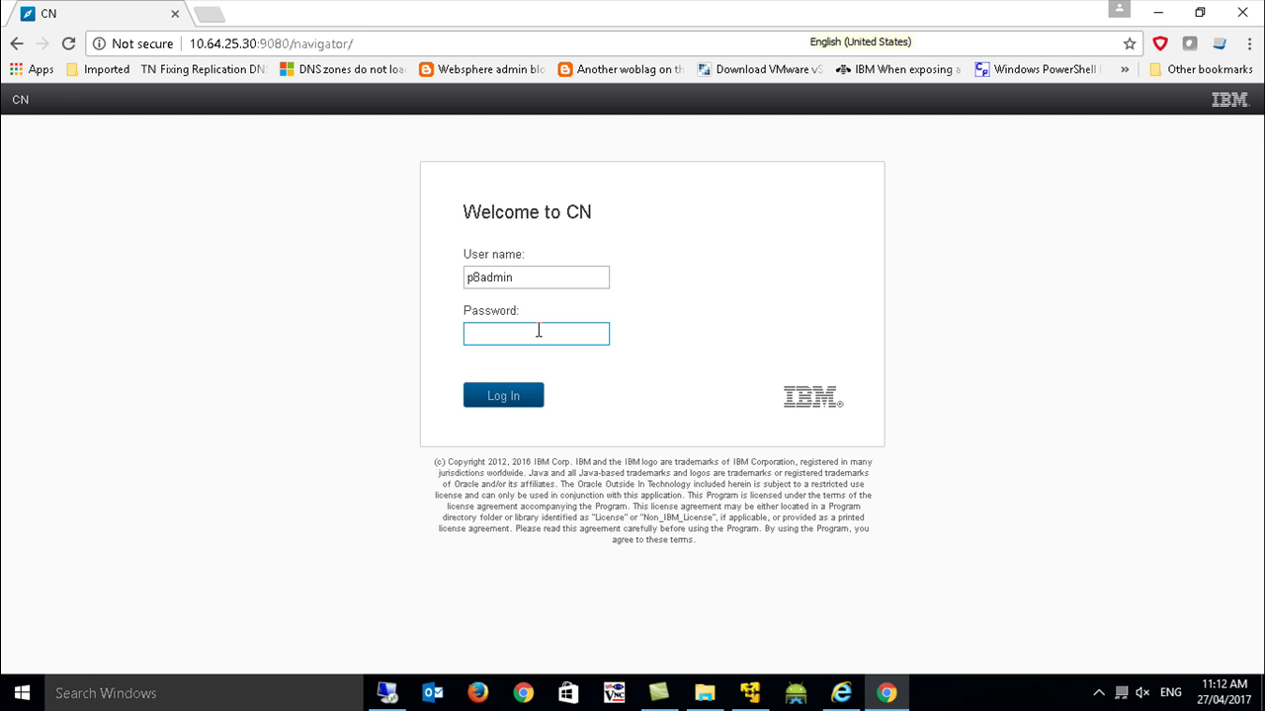
key("Return")
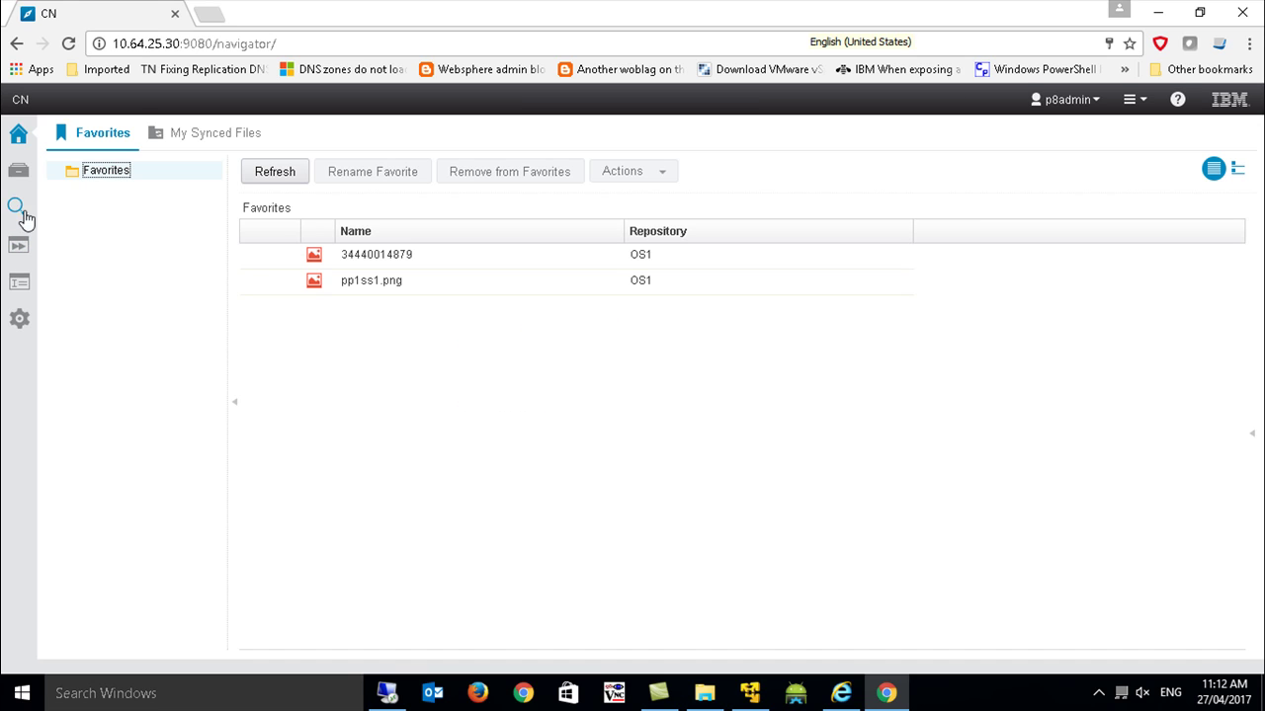
left_click(18, 170)
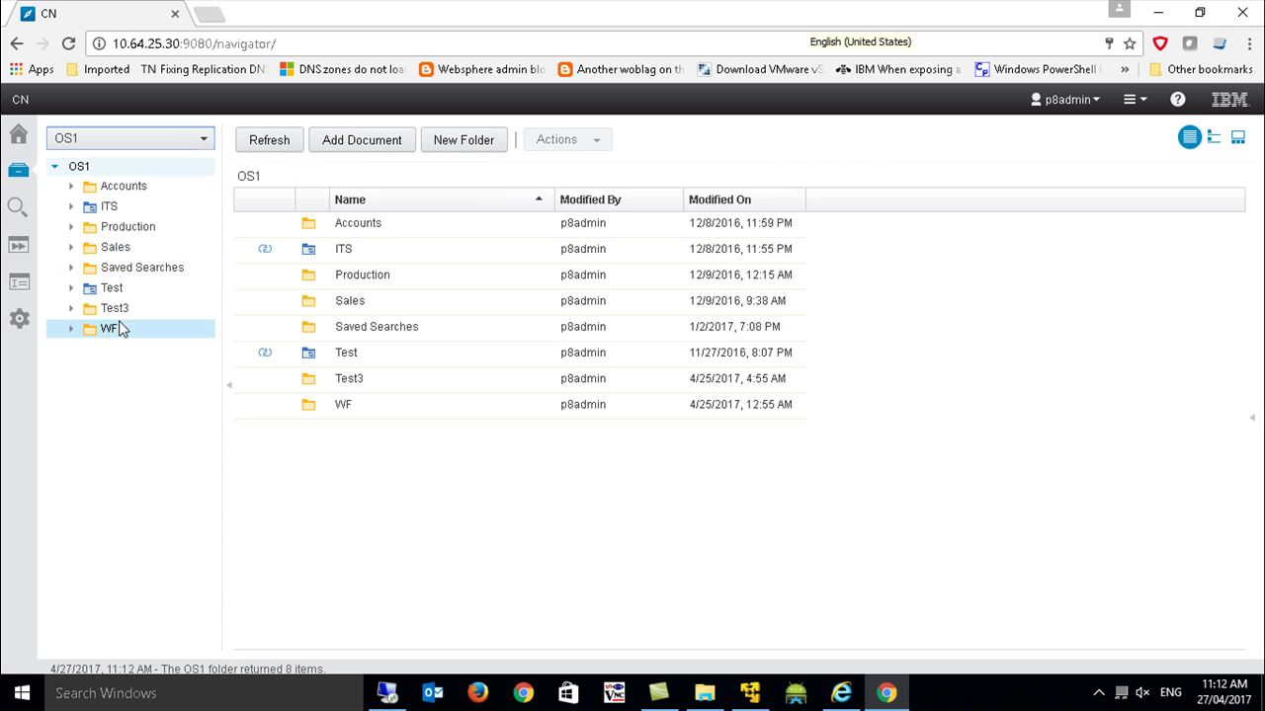
left_click(114, 308)
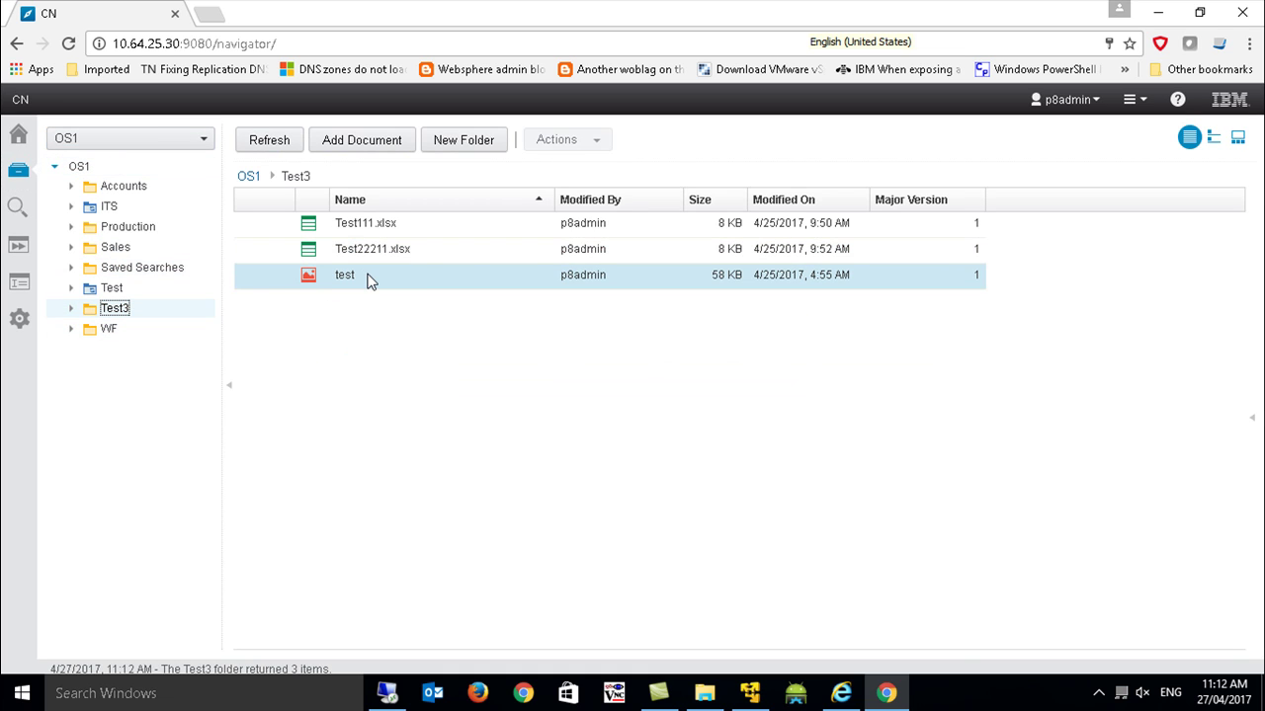
Review the properties of Test22211.xlsx and Test111.xlsx, then return to the remote Excel session.
left_click(366, 276)
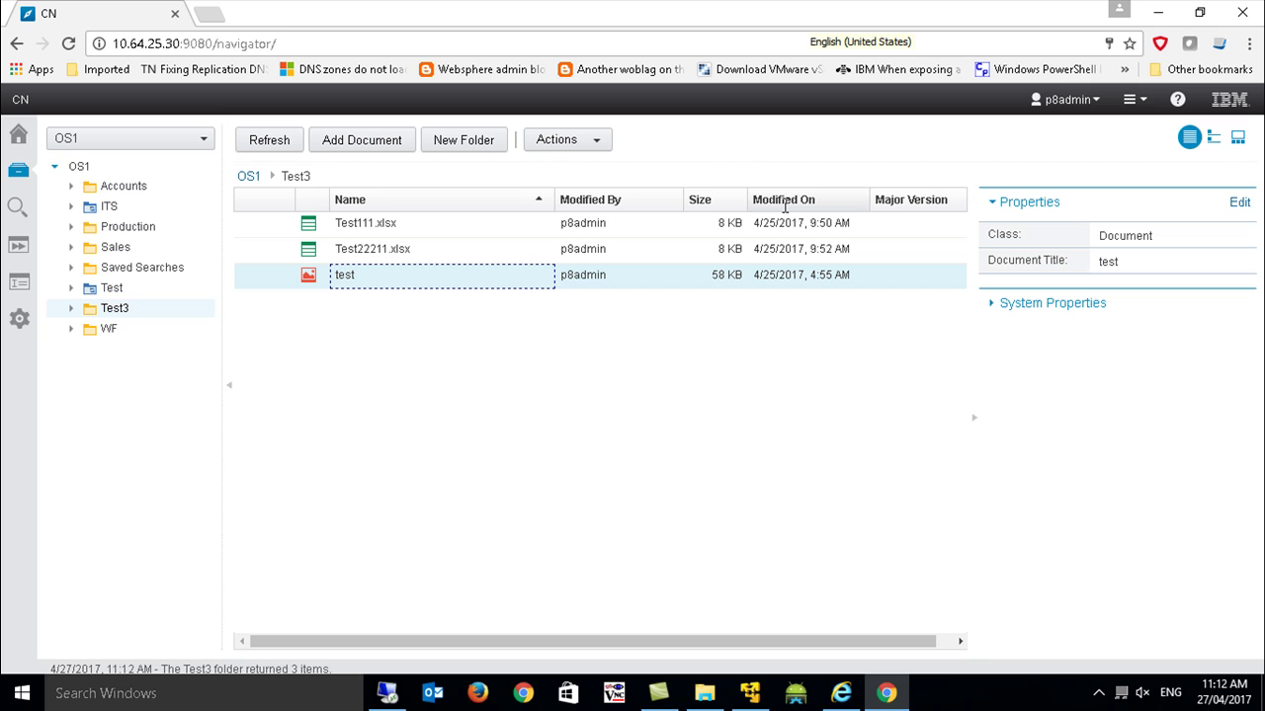
left_click(396, 249)
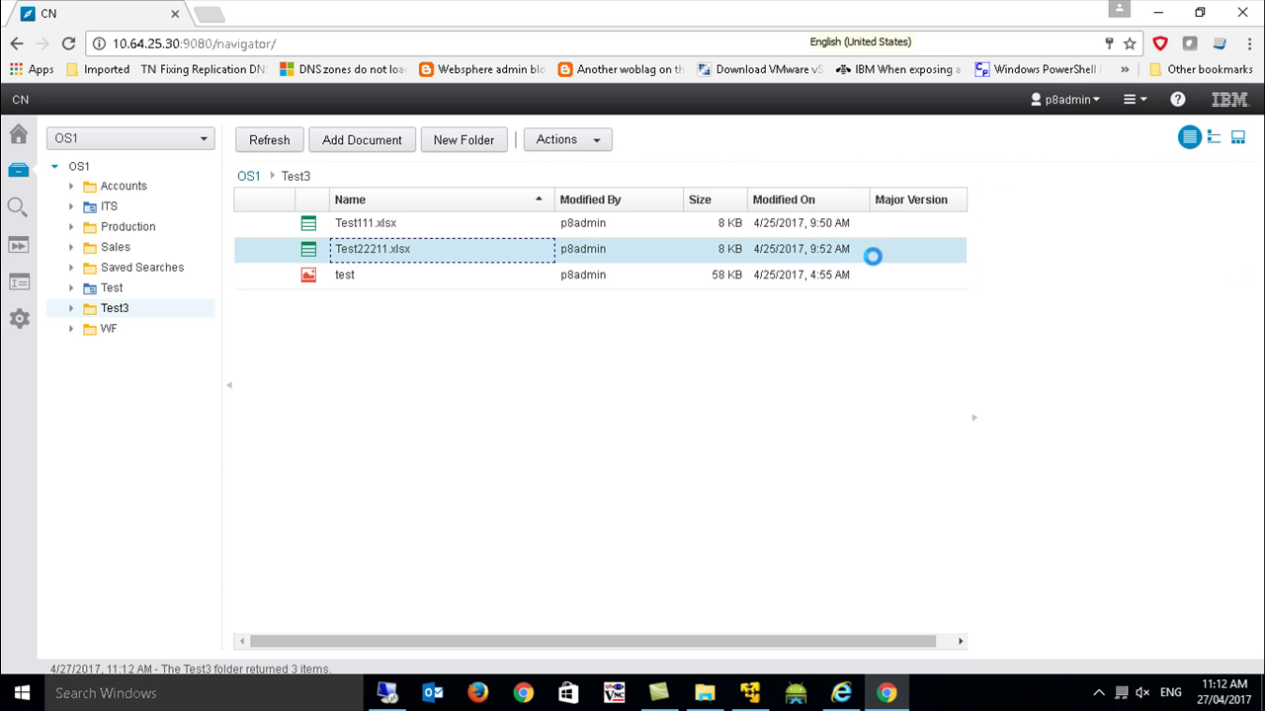
left_click_drag(1164, 288, 1115, 470)
left_click(338, 225)
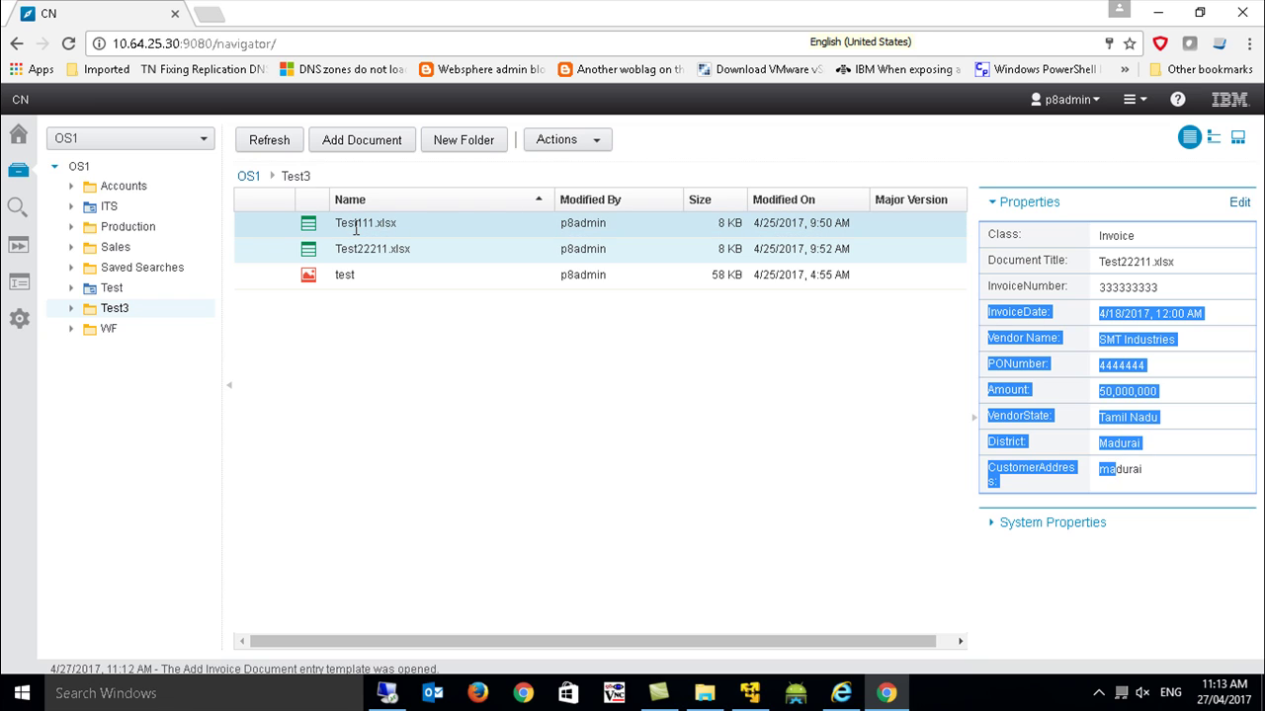
left_click(592, 273, "ctrl")
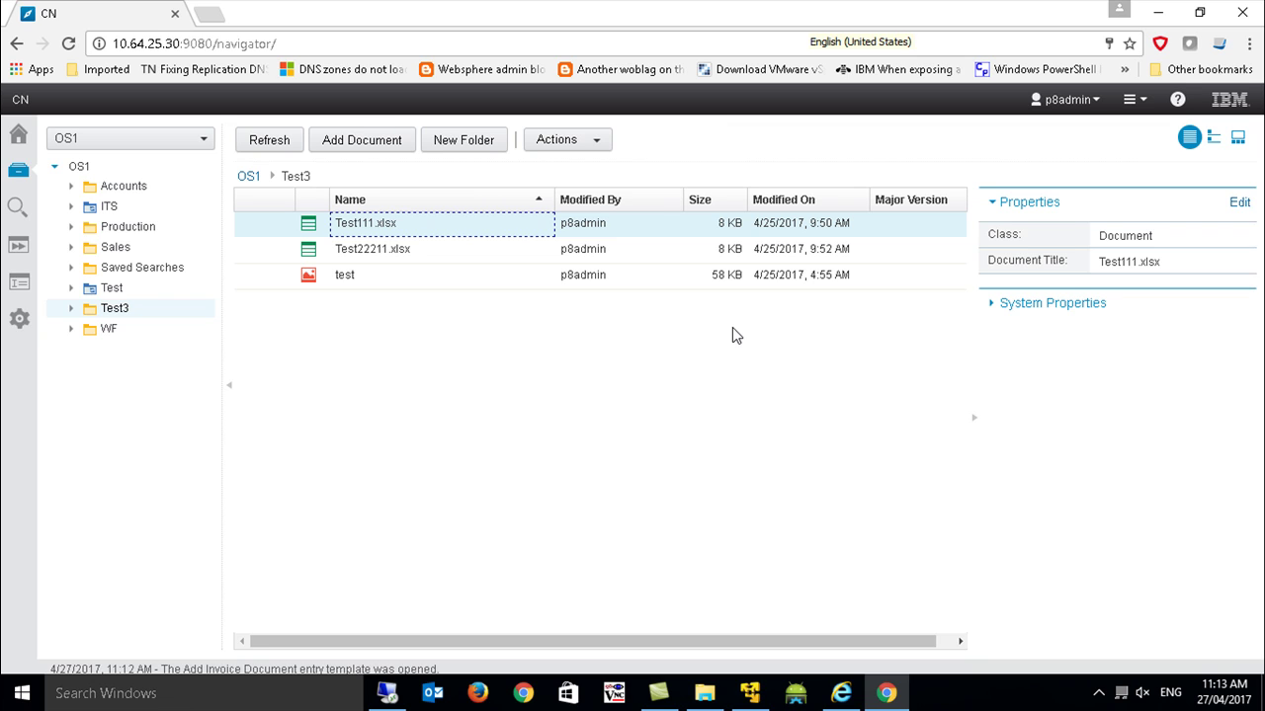
left_click(435, 250)
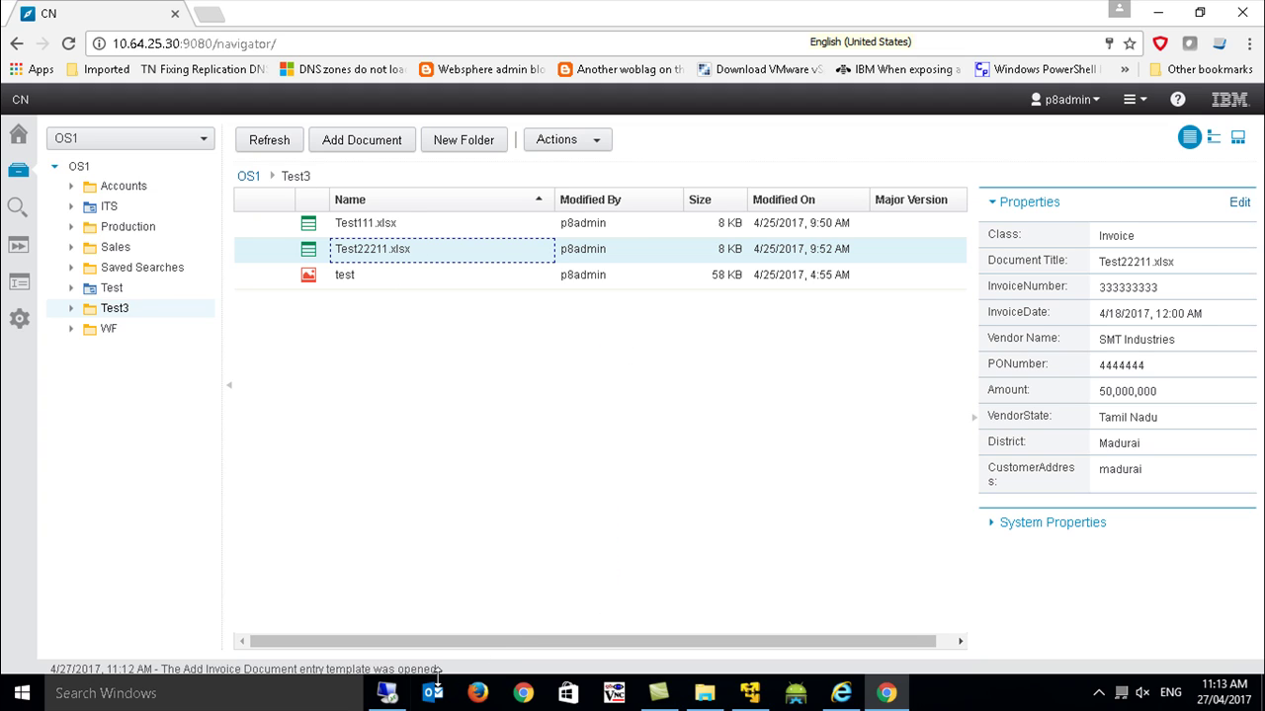
left_click(387, 698)
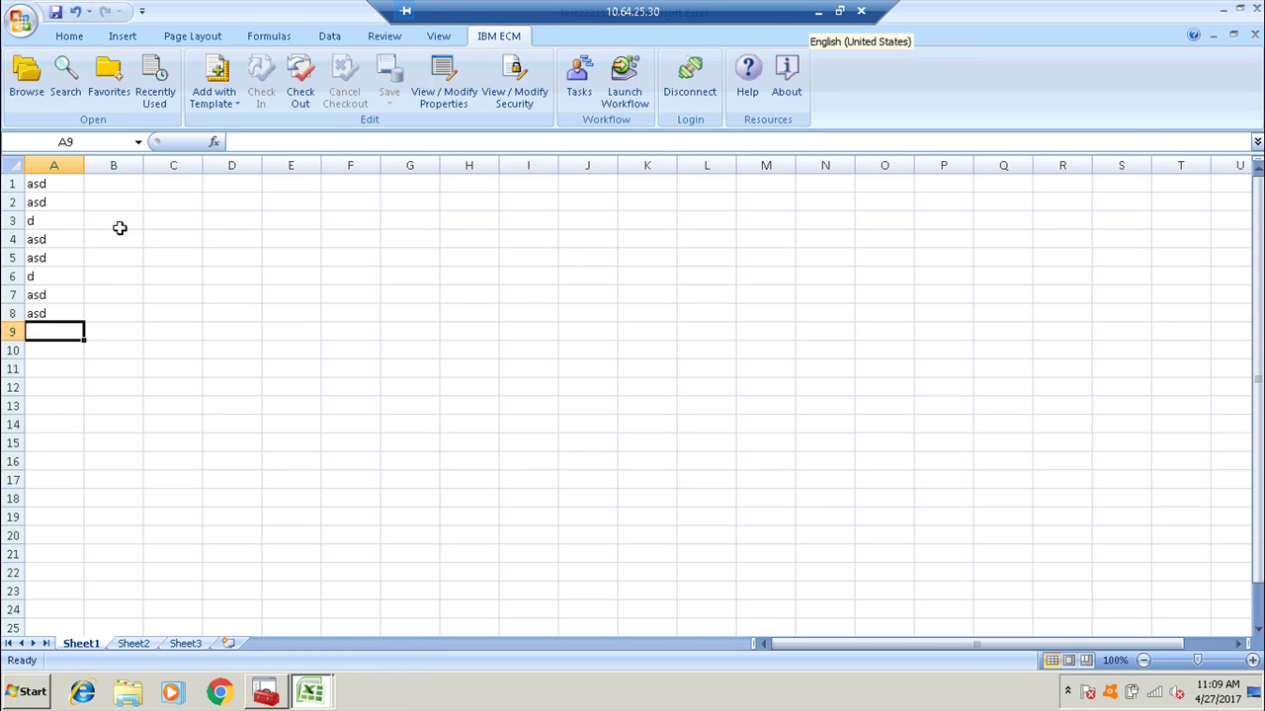
left_click(449, 75)
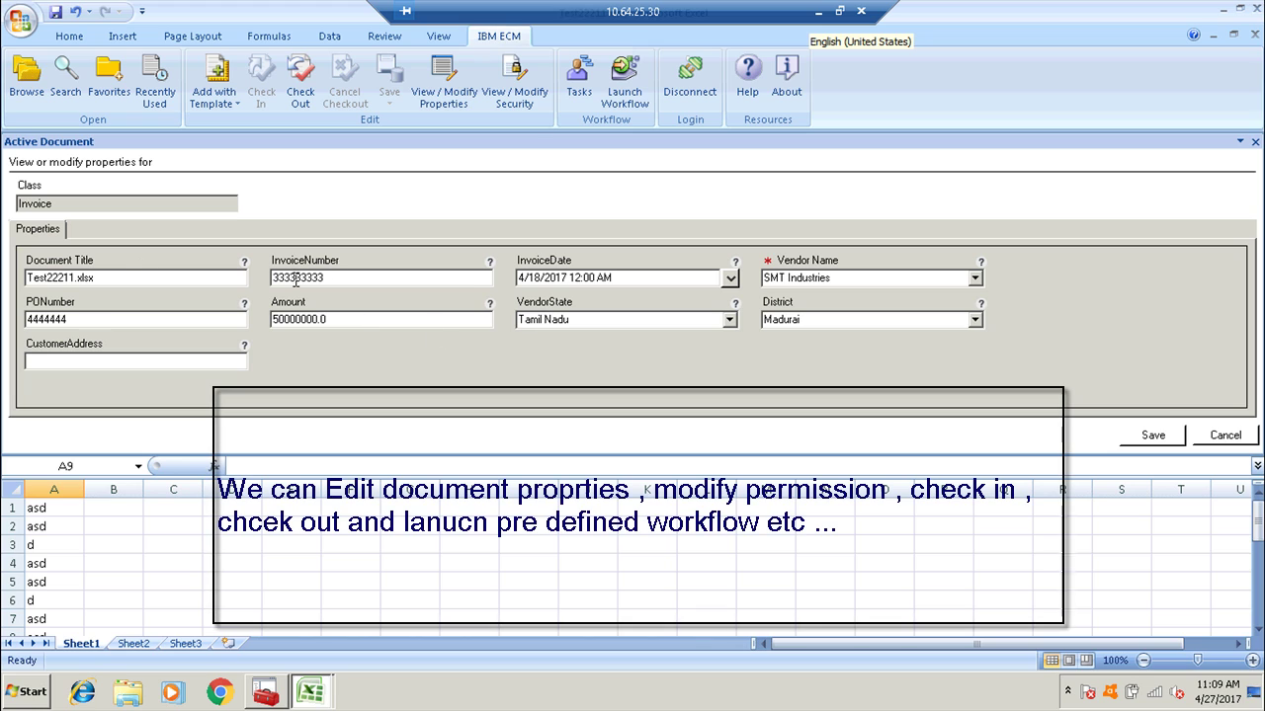
left_click_drag(331, 278, 265, 280)
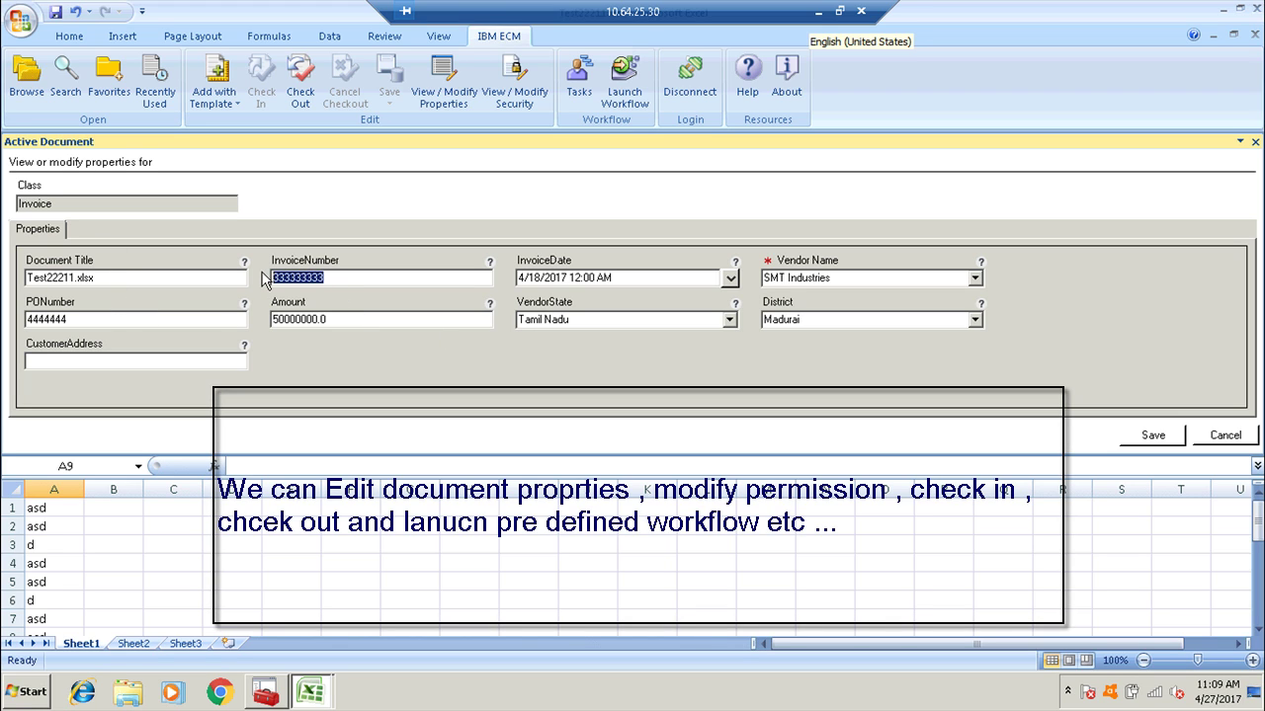
type("555555555555")
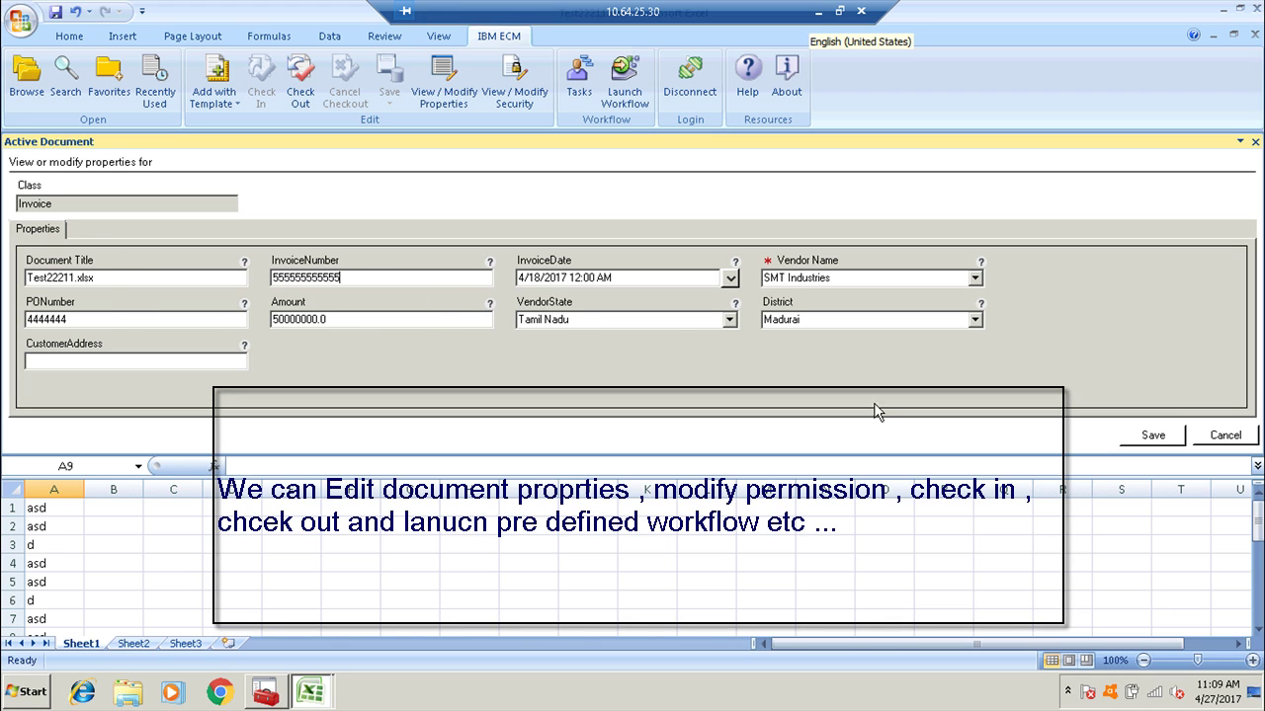
left_click(1156, 441)
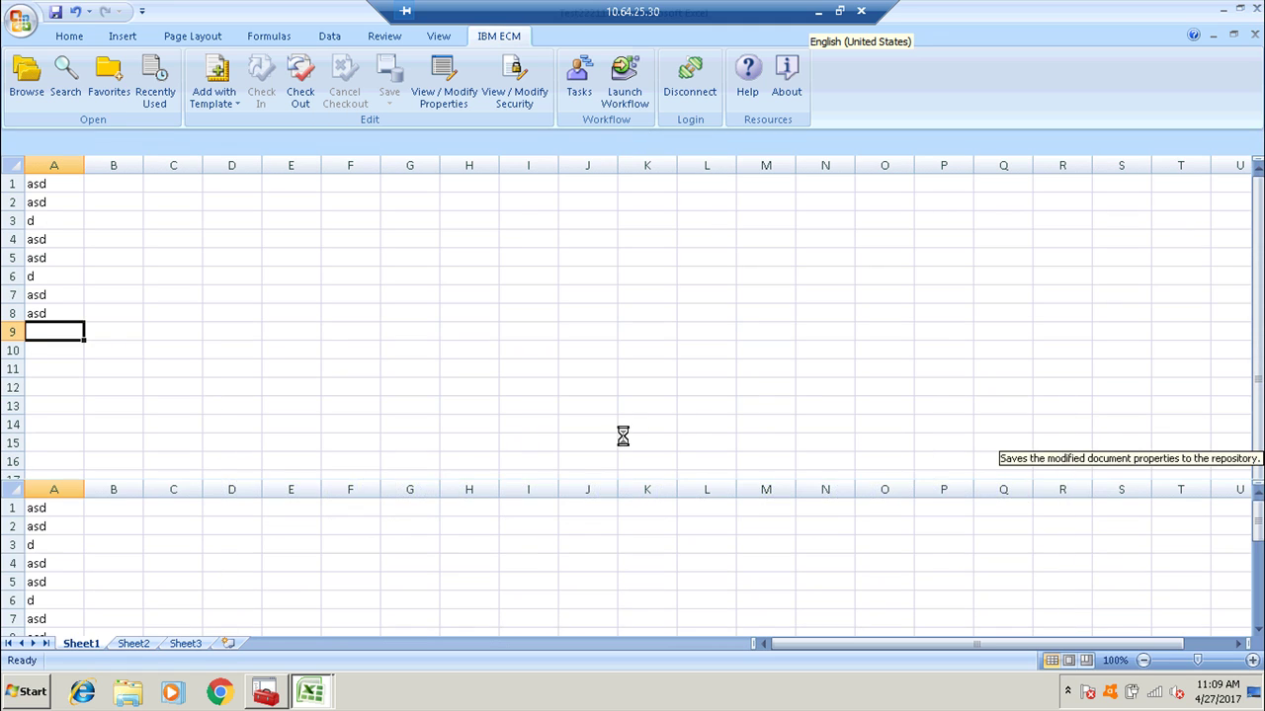
key("Up")
key("Up")
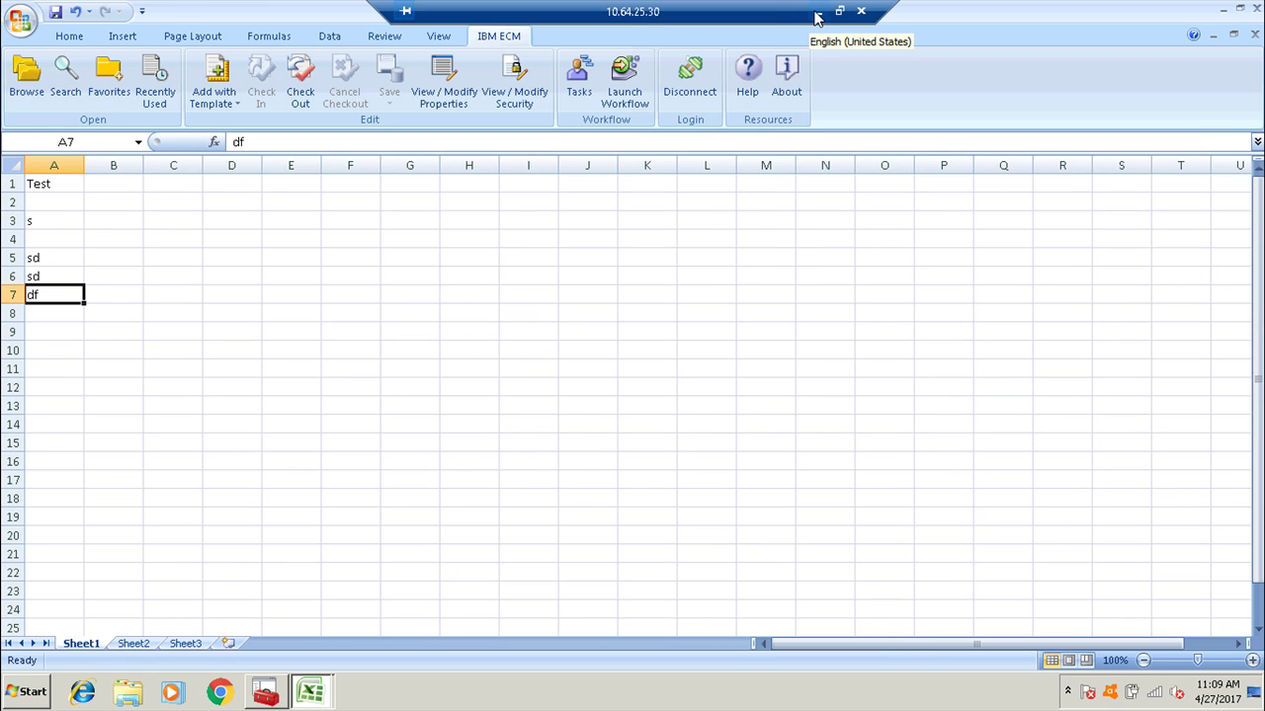
left_click(818, 11)
left_click(269, 139)
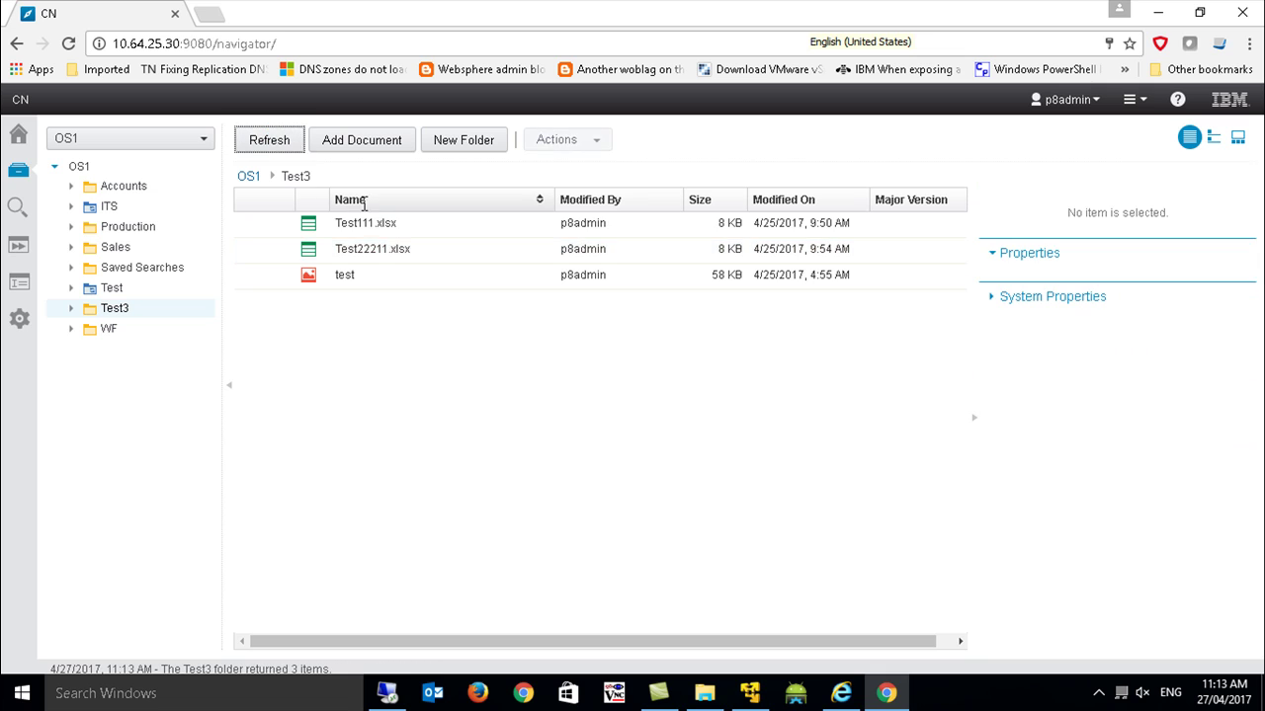
left_click(373, 223)
left_click(468, 249)
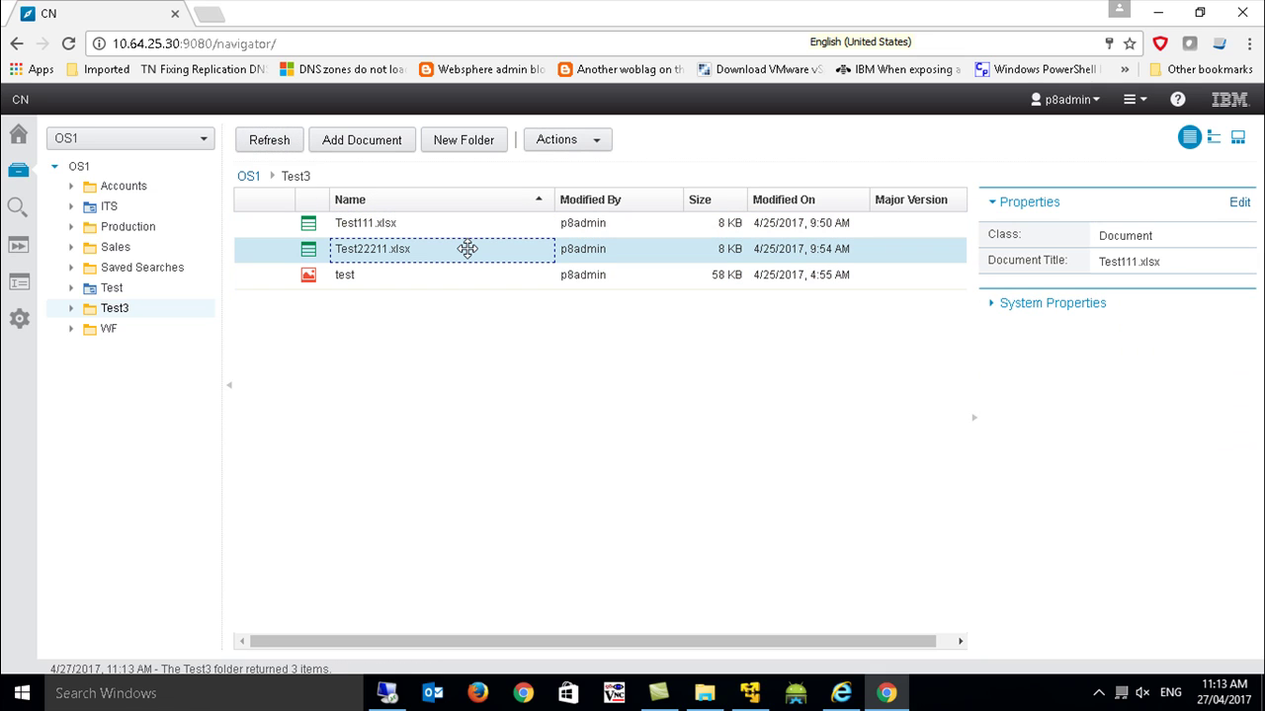
left_click(1124, 285)
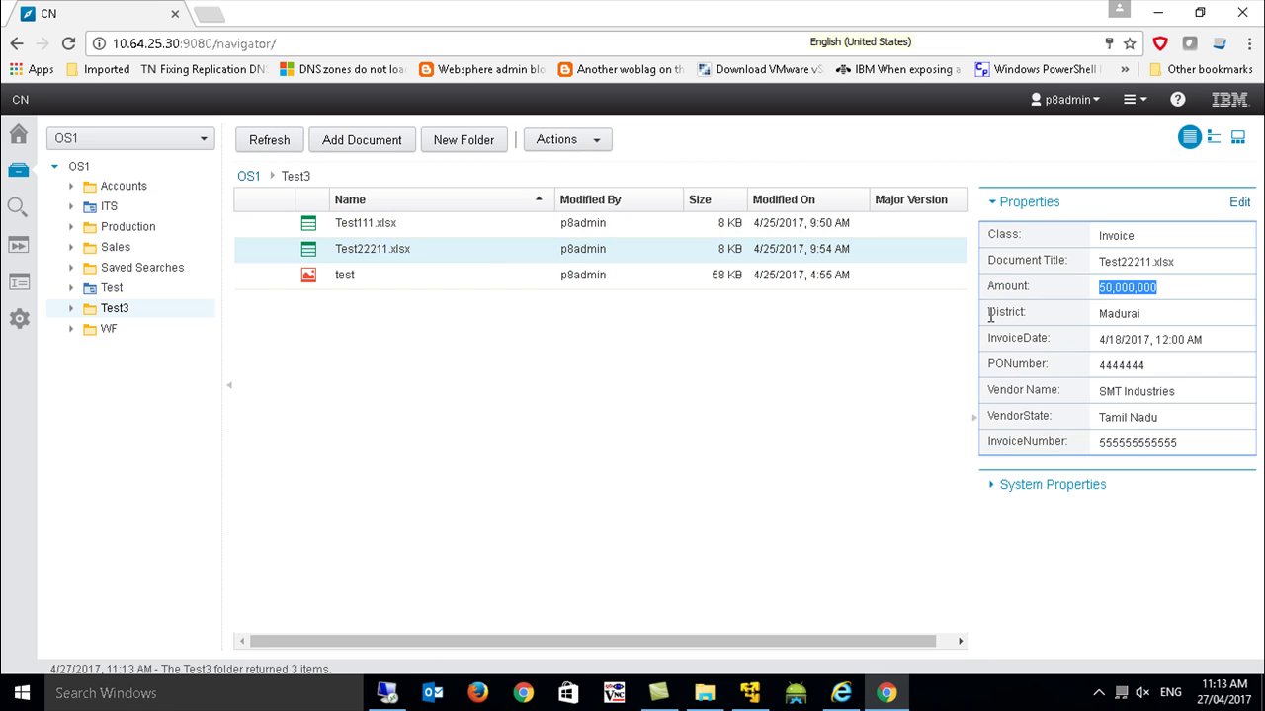
mouse_move(1211, 447)
left_mouse_down()
mouse_move(1048, 440)
mouse_move(1207, 436)
left_mouse_up()
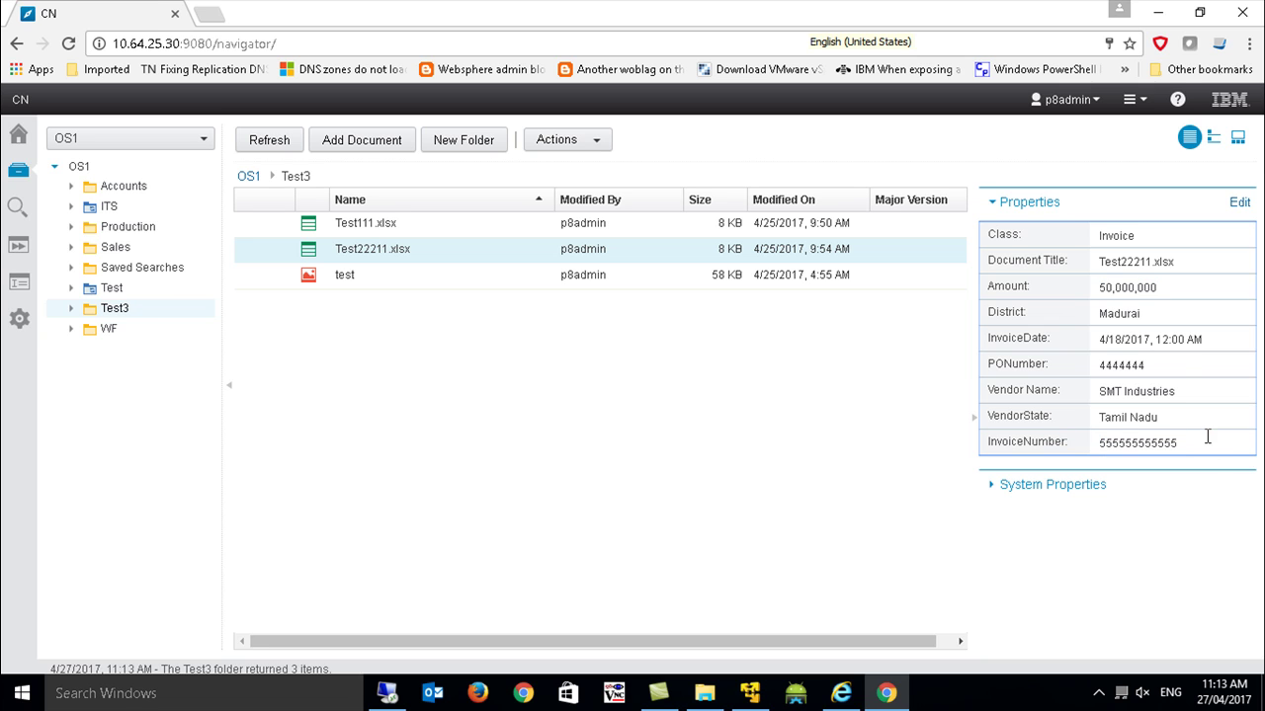
left_click(387, 692)
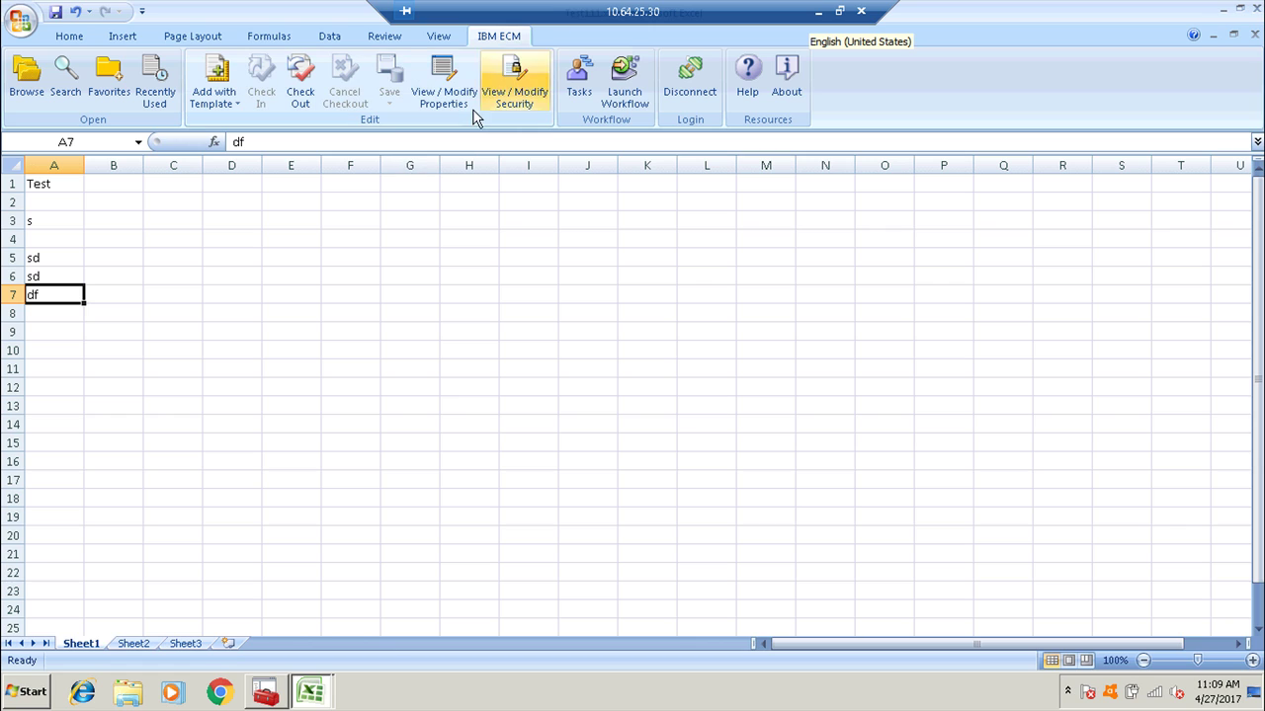
Open the workbook's repository security and check the existing owner's access level.
left_click(521, 103)
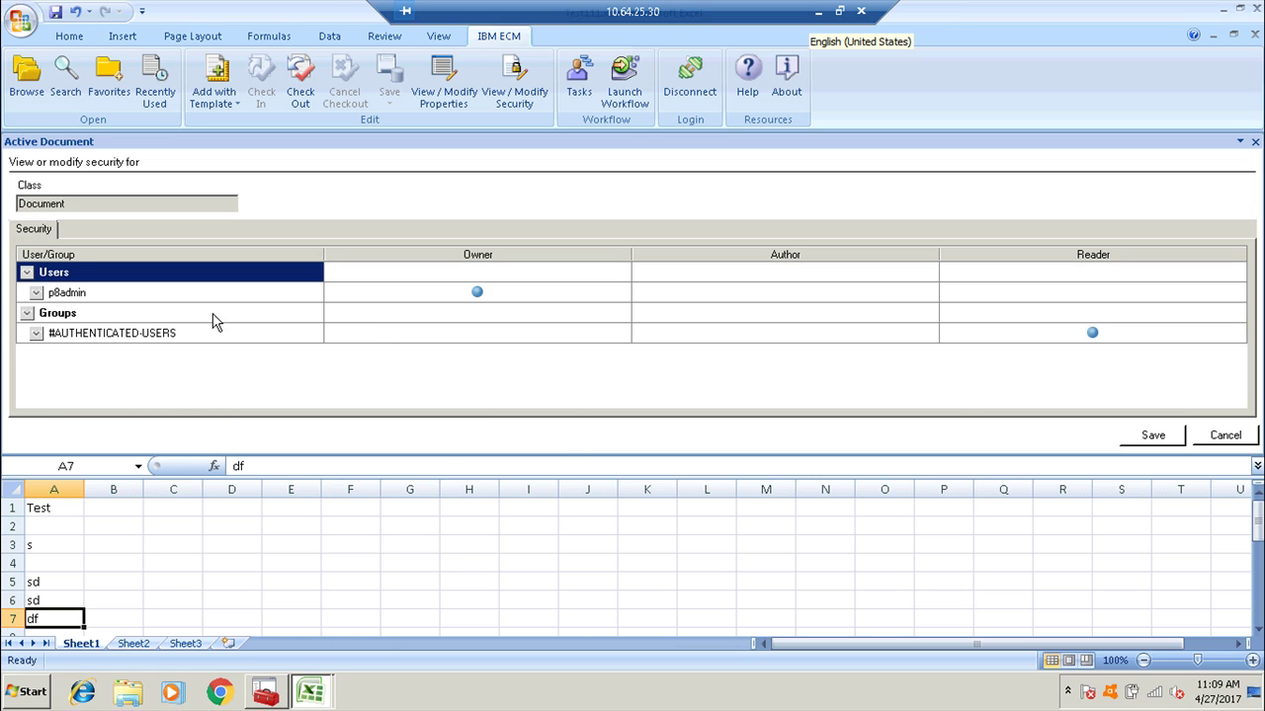
left_click(37, 294)
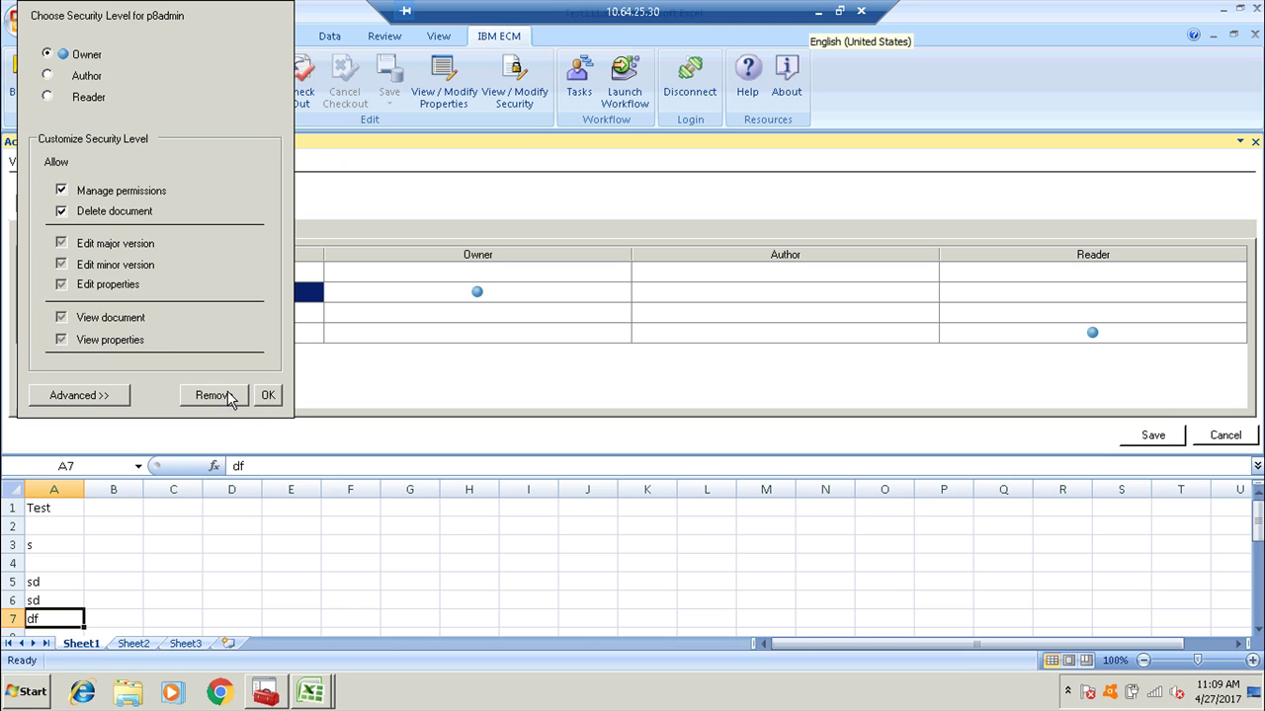
left_click(268, 395)
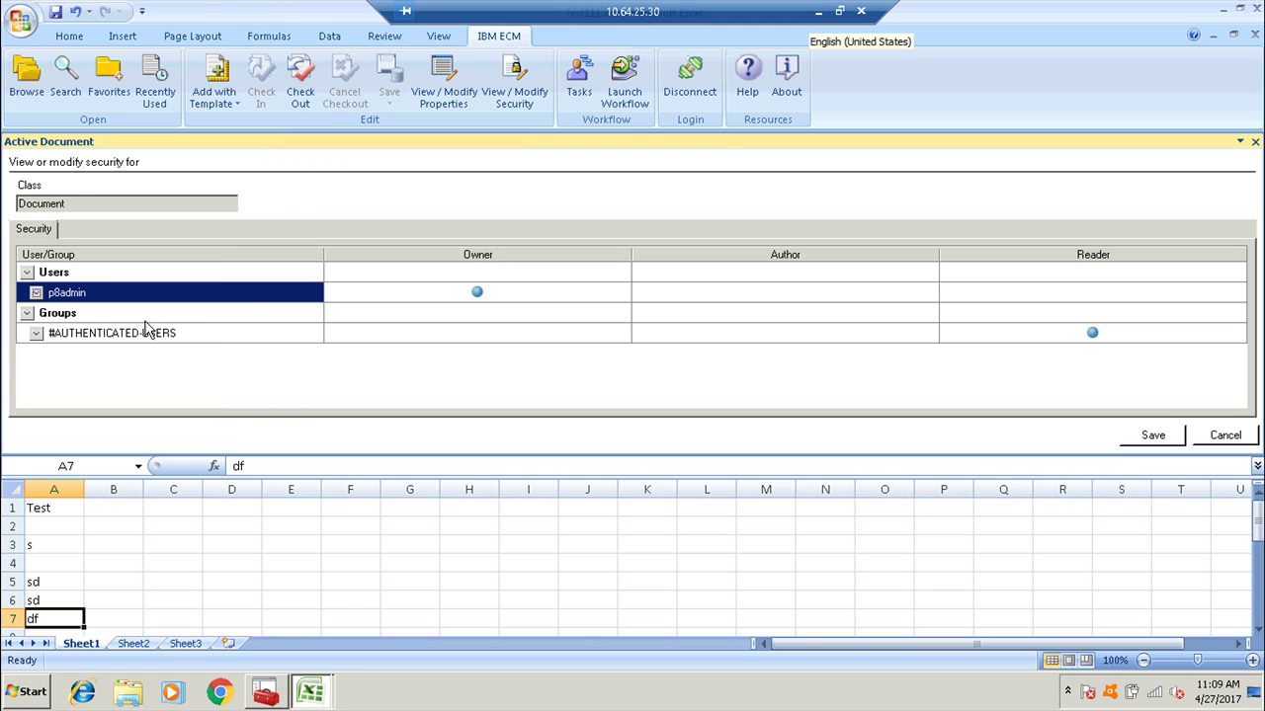
Search the directory for 'th', add a user with Reader access, and save the security.
left_click(28, 279)
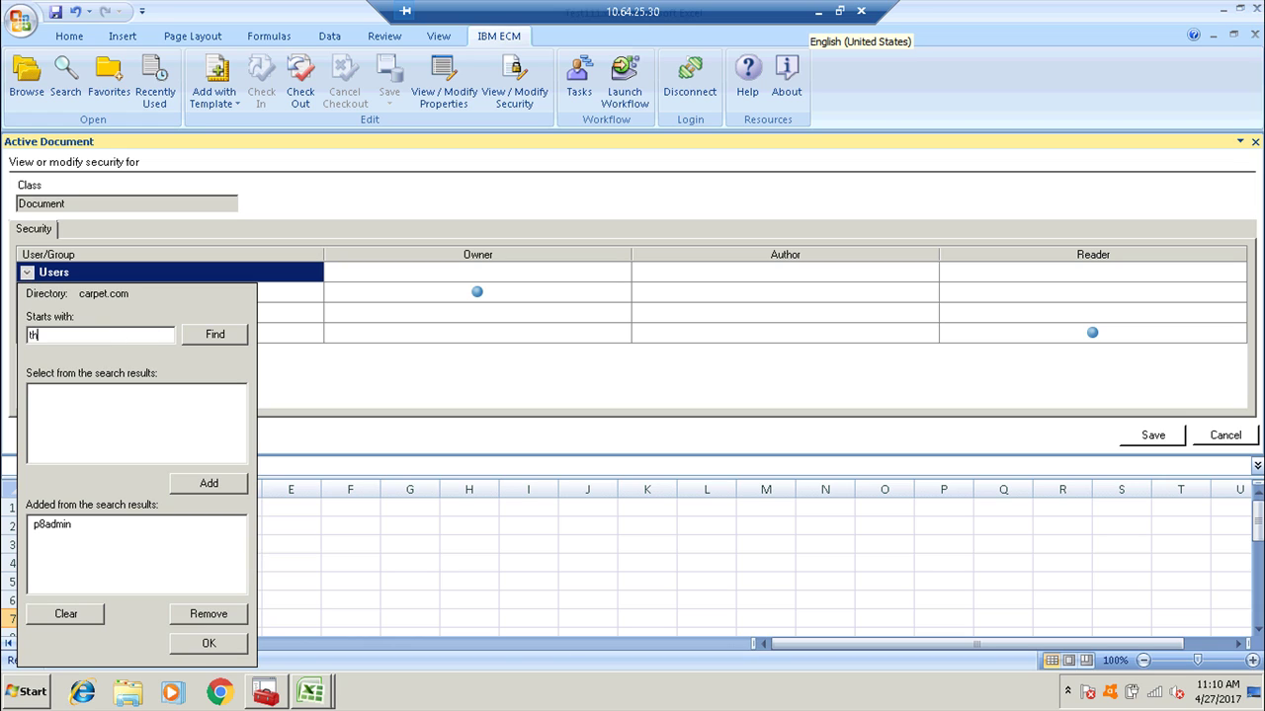
type("th")
key("Return")
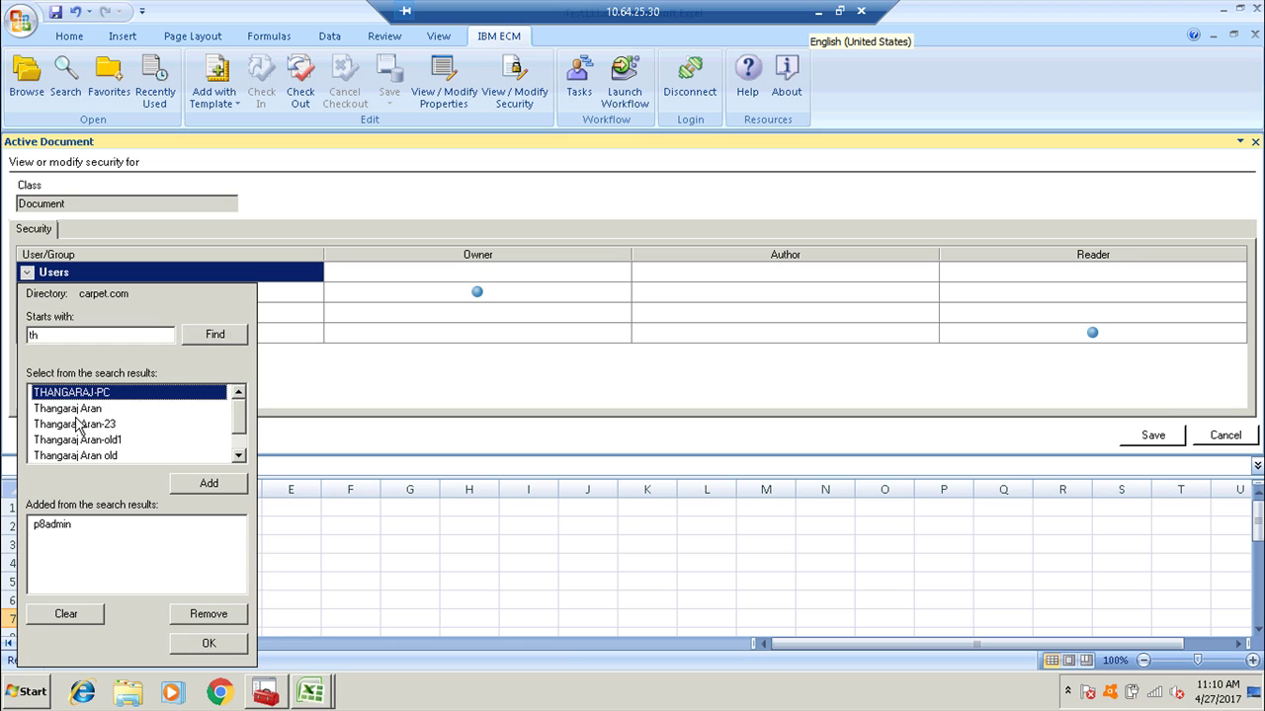
scroll(243, 435, "down", 2)
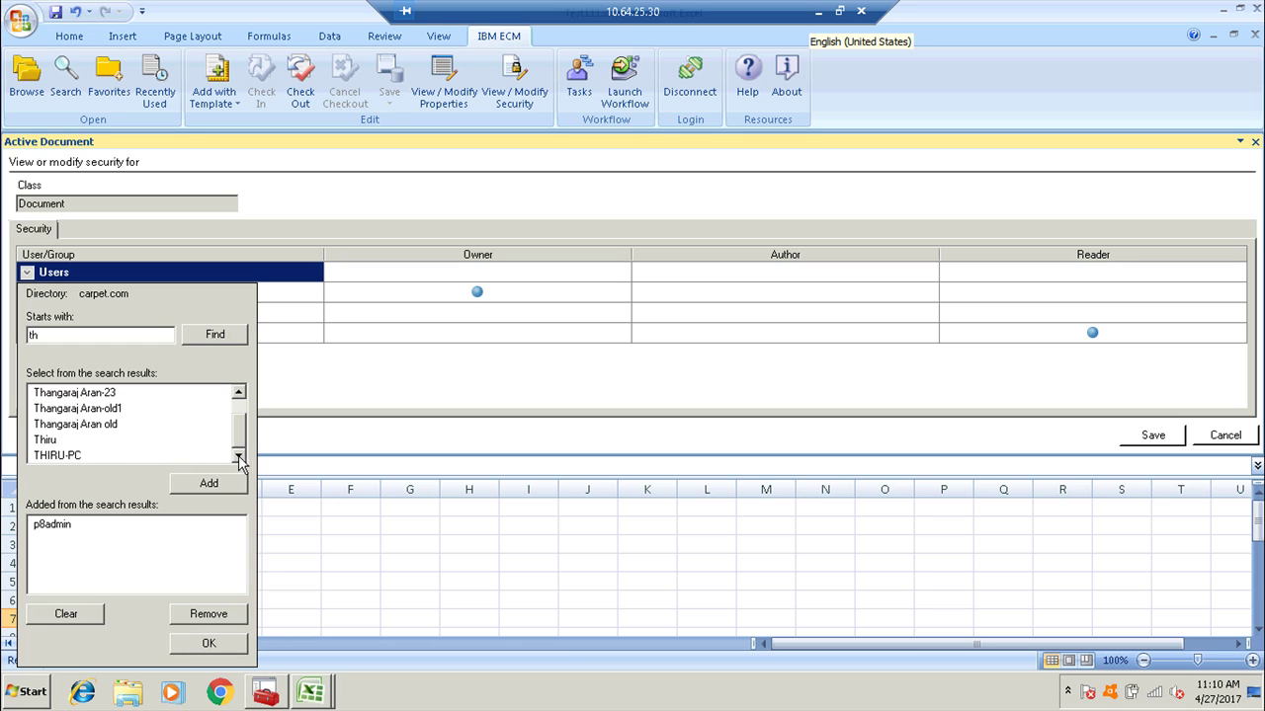
left_click(45, 441)
left_click(182, 486)
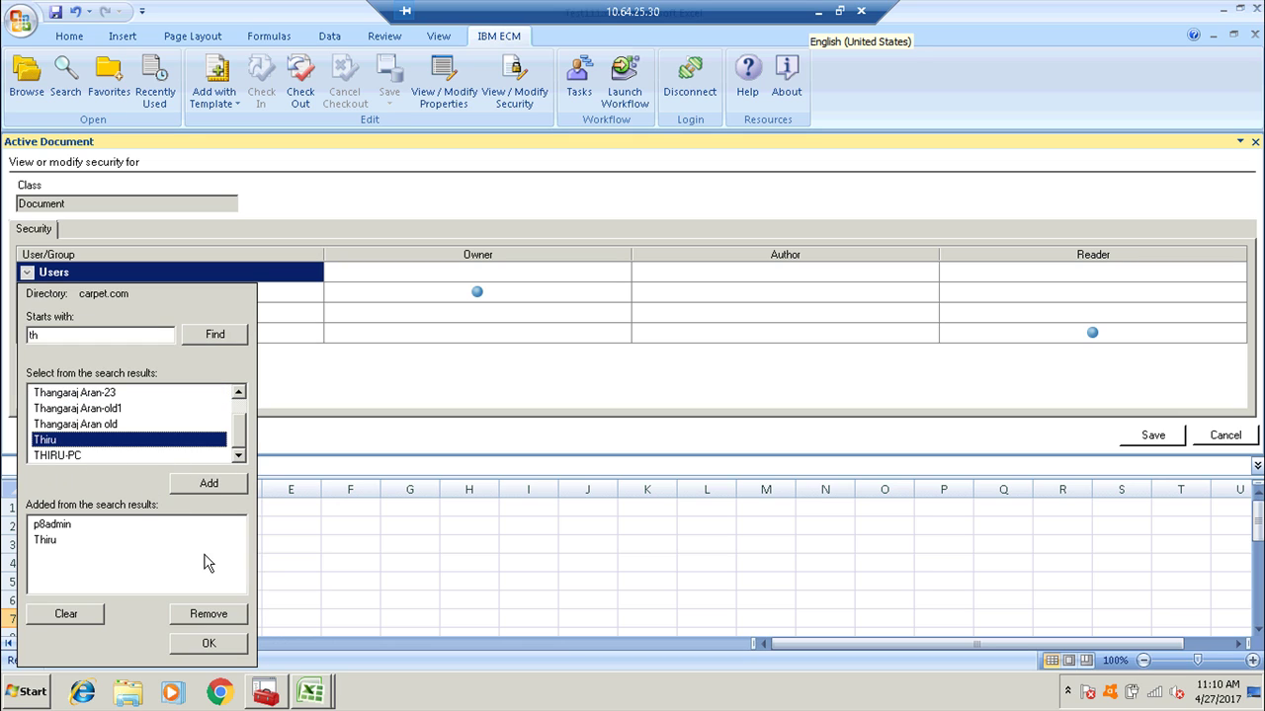
left_click(207, 643)
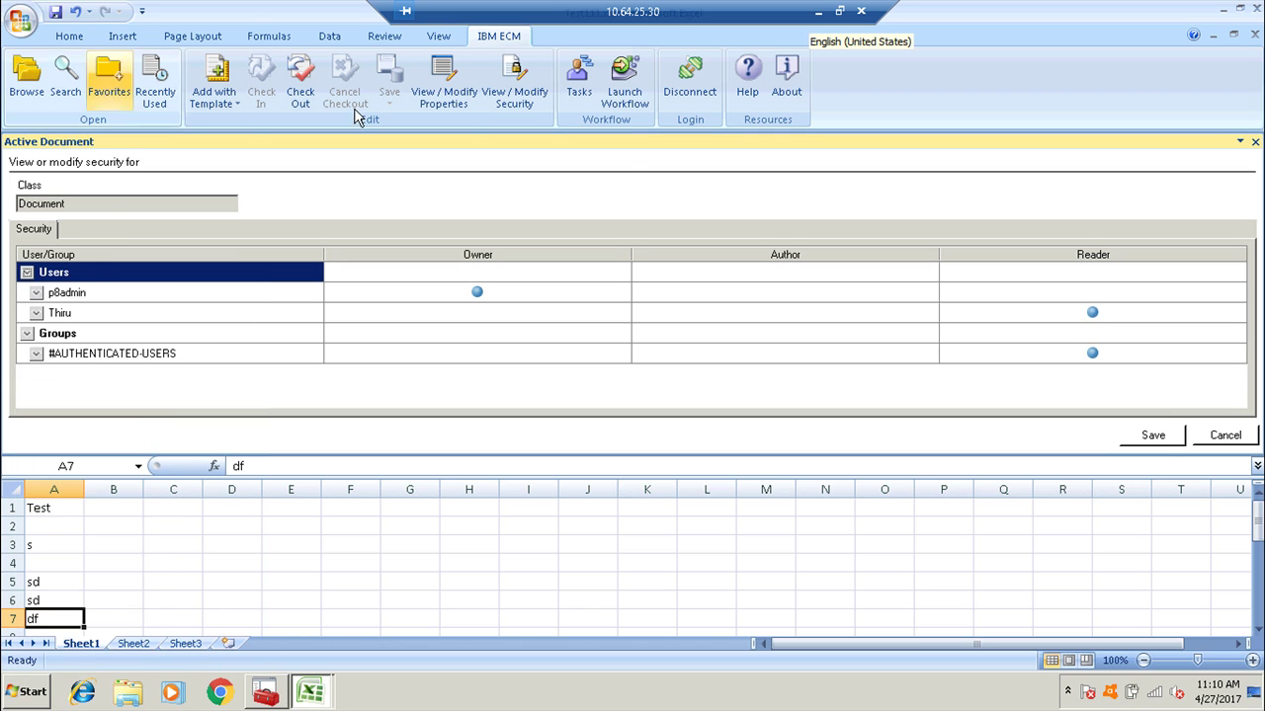
right_click(461, 346)
key("Escape")
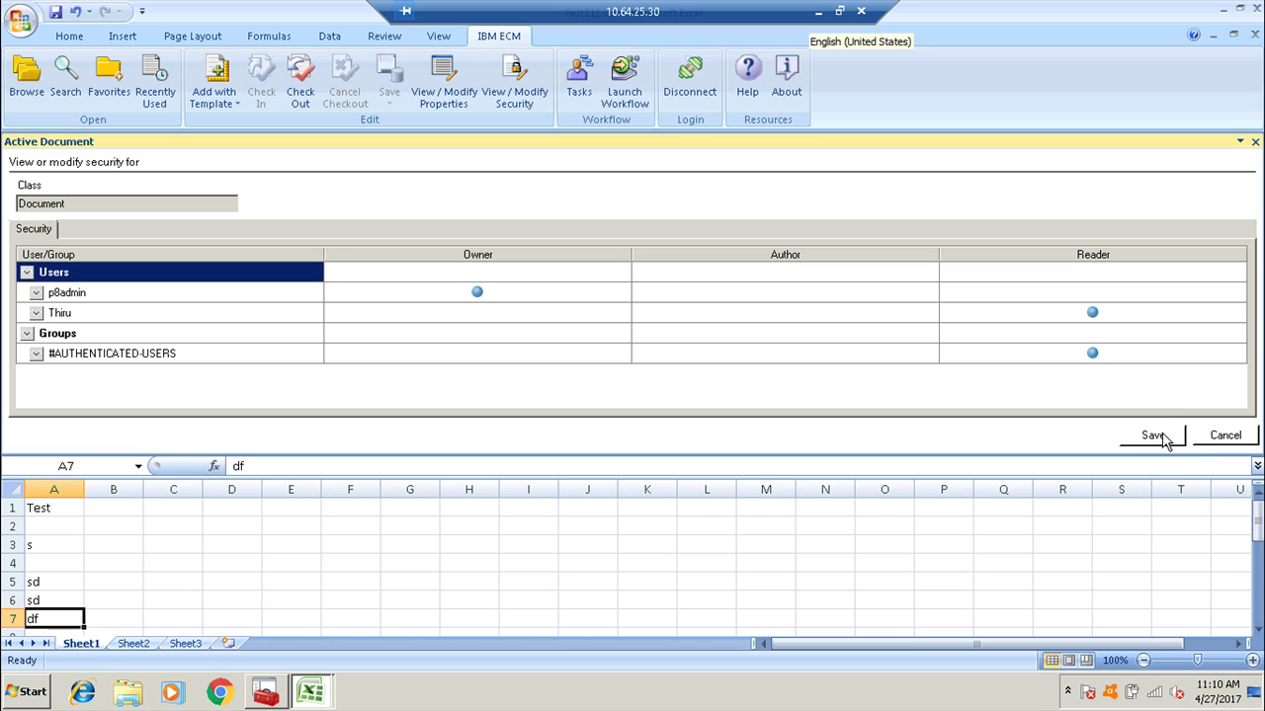
left_click(1144, 434)
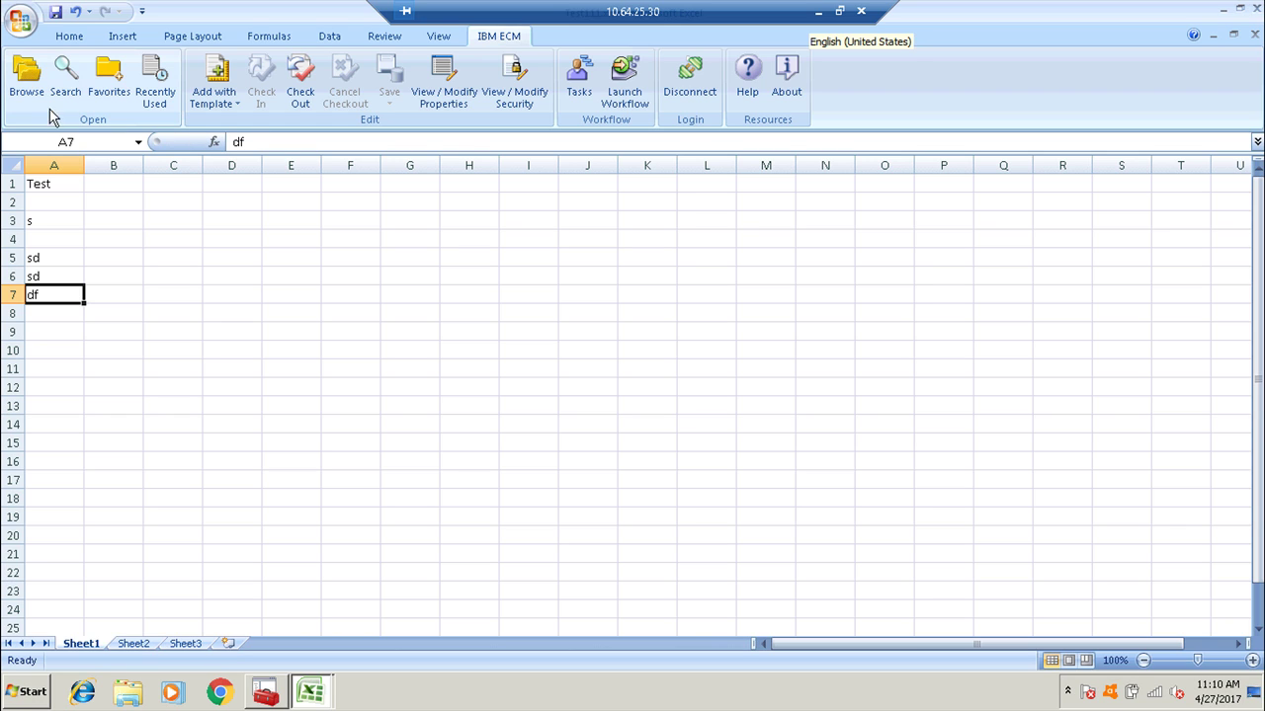
Browse into the repository's Test3 folder and bring up the actions for Test22211.xlsx.
left_click(27, 77)
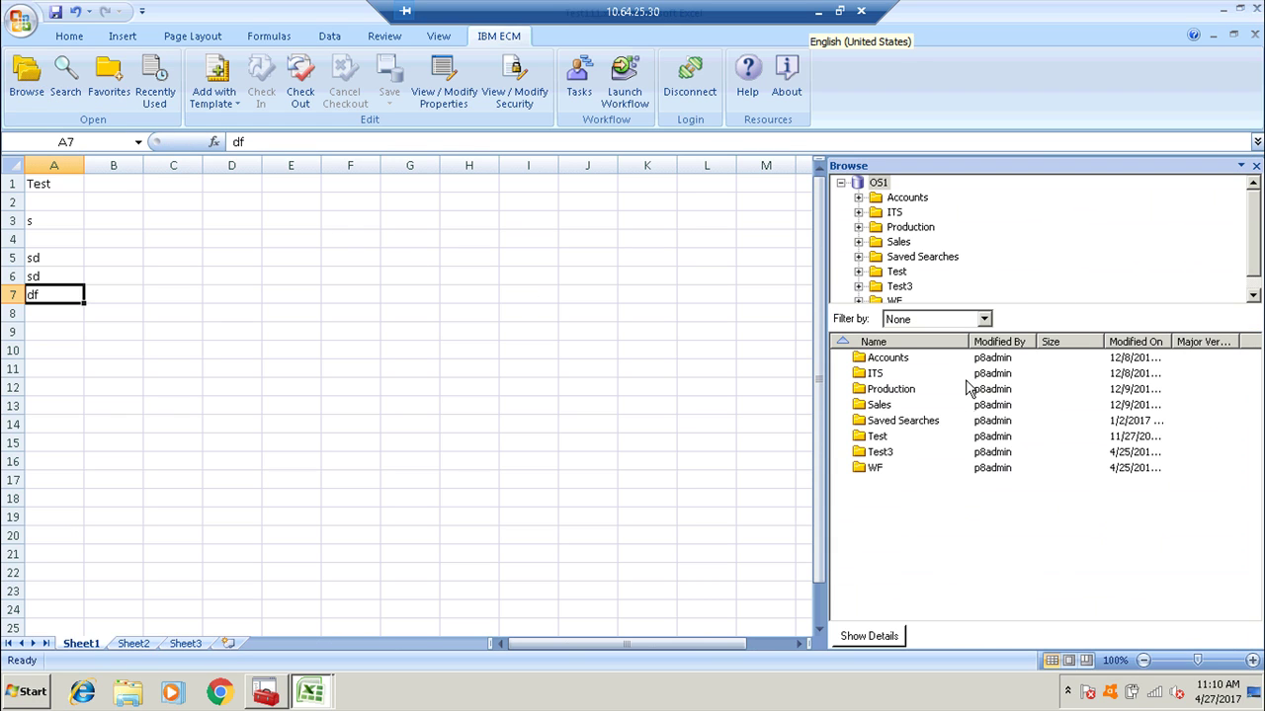
double_click(878, 452)
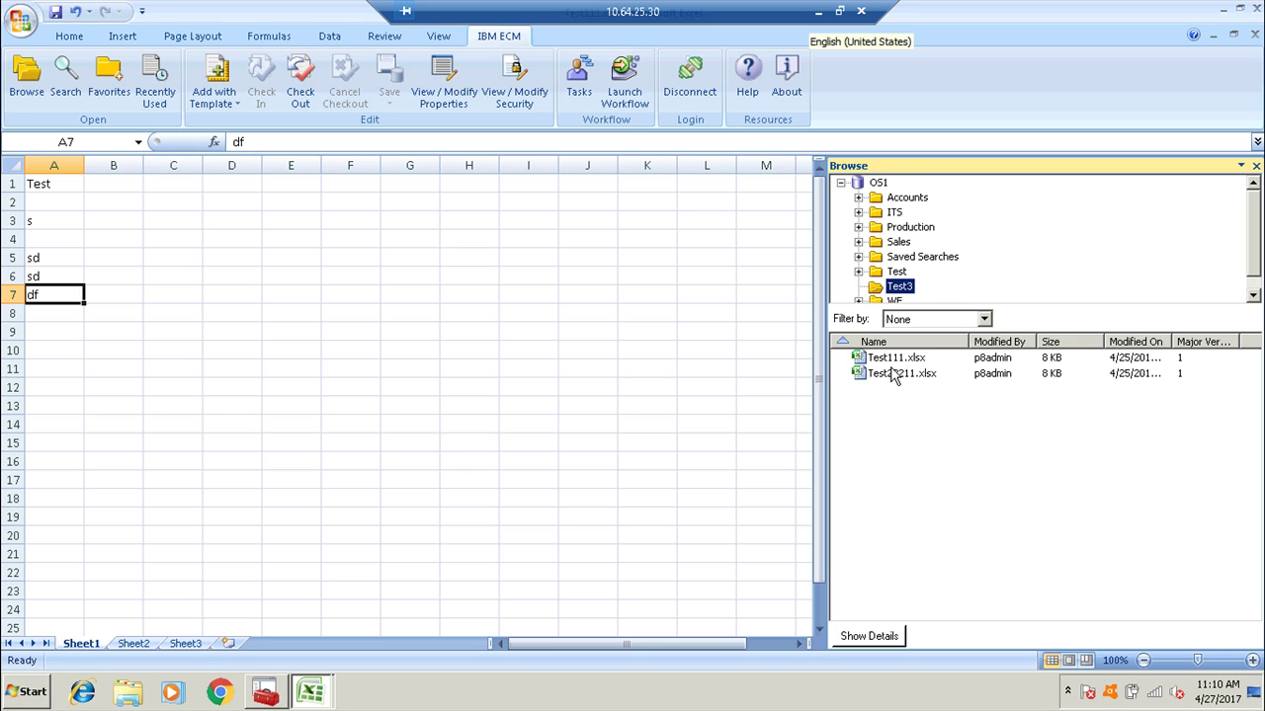
left_click(892, 373)
right_click(892, 374)
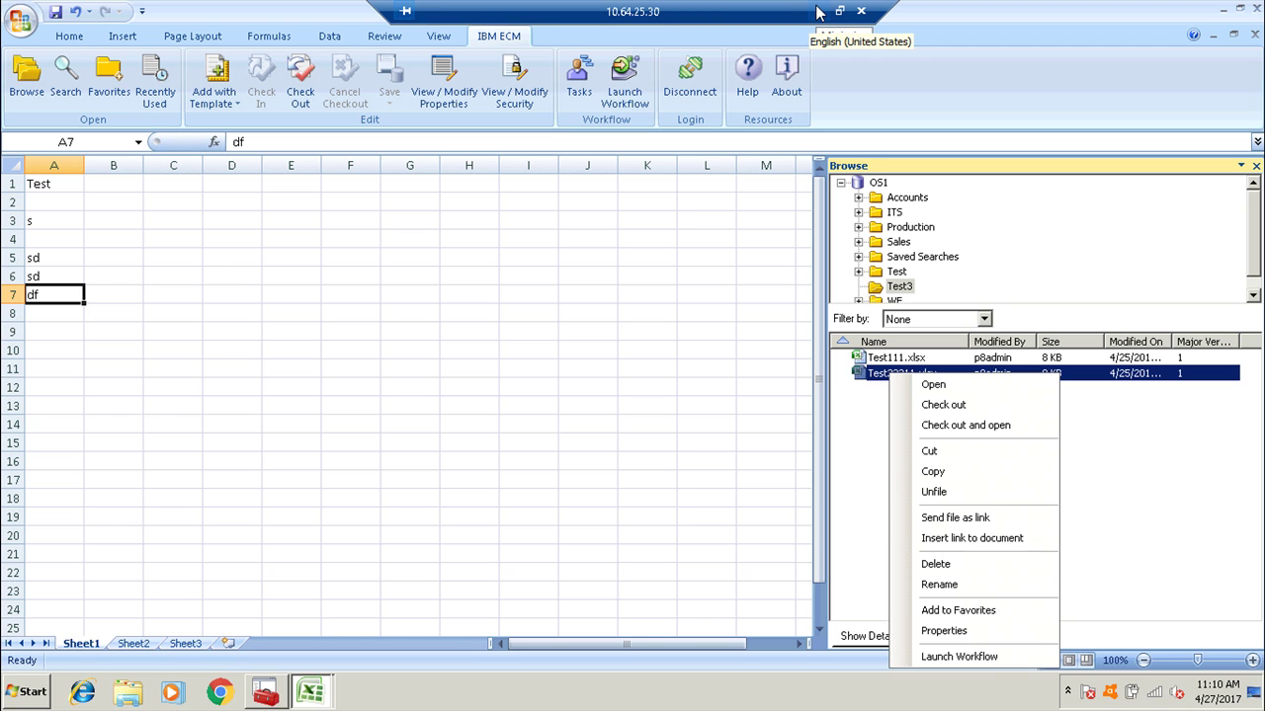
left_click(818, 12)
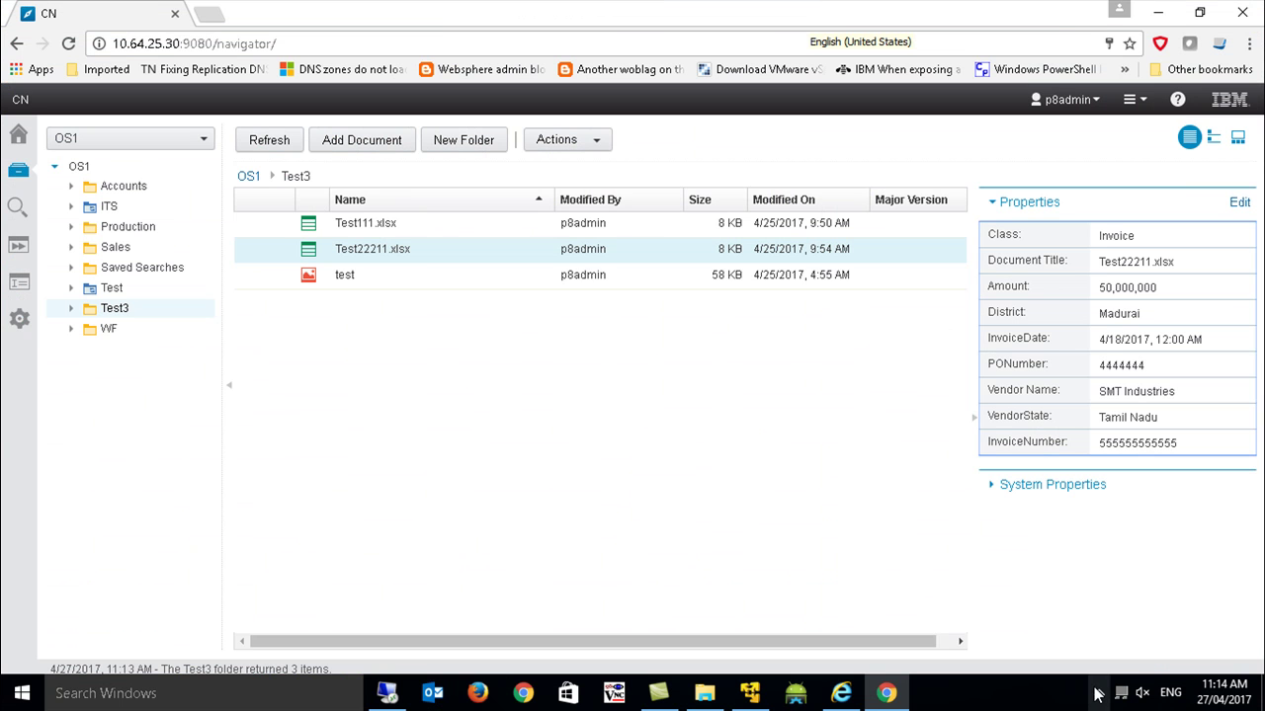
Browse the repository's Test folder and sort its files by Modified On, newest first.
left_click(1098, 692)
left_click(1100, 619)
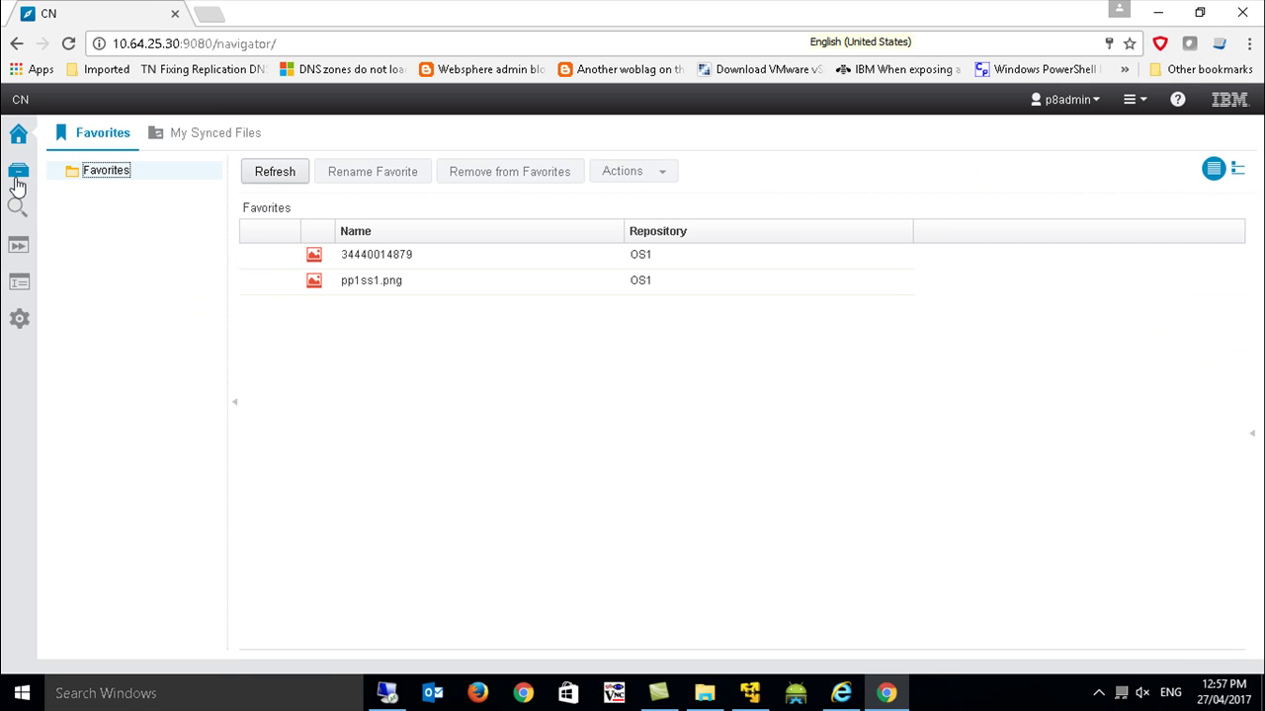
left_click(18, 170)
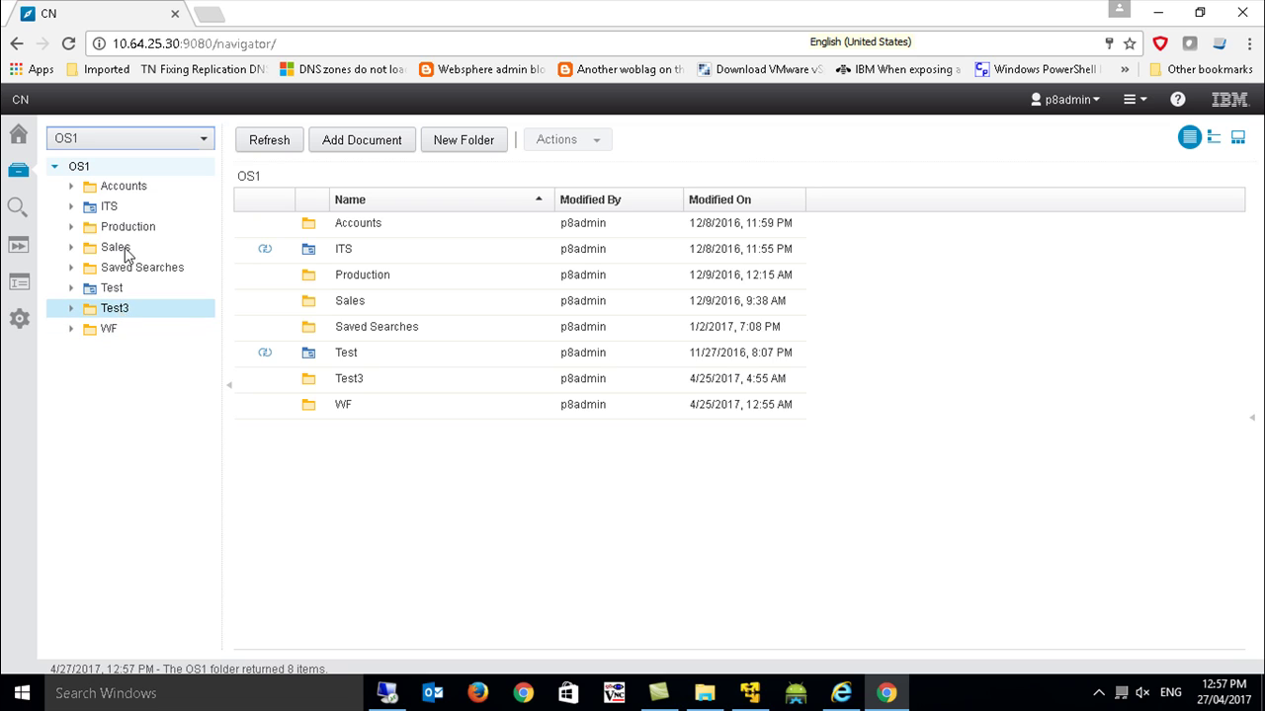
left_click(117, 311)
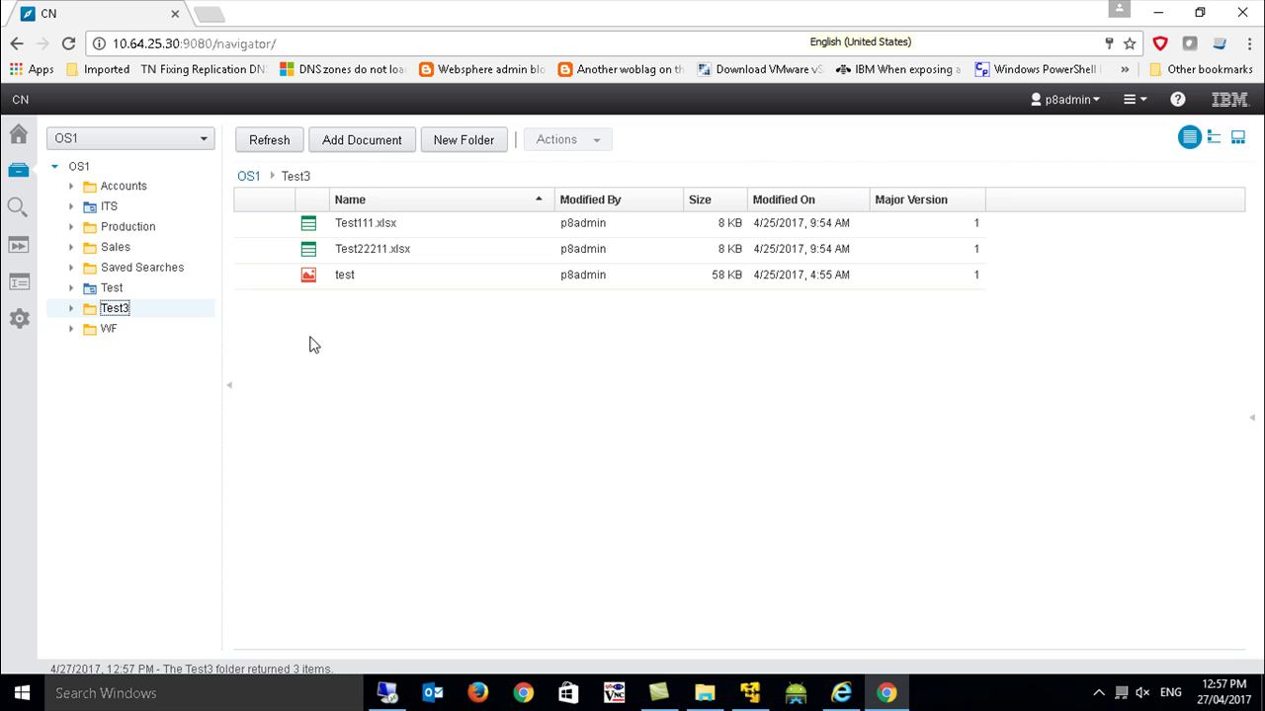
left_click(111, 287)
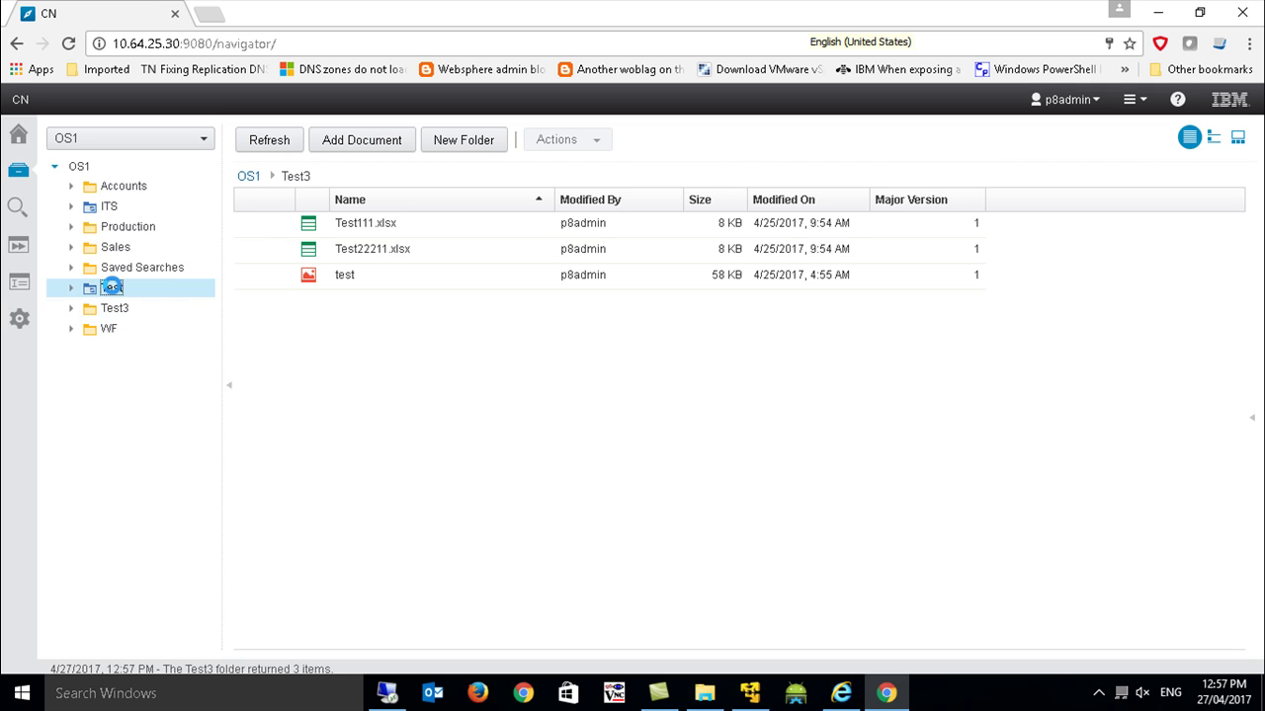
left_click(792, 201)
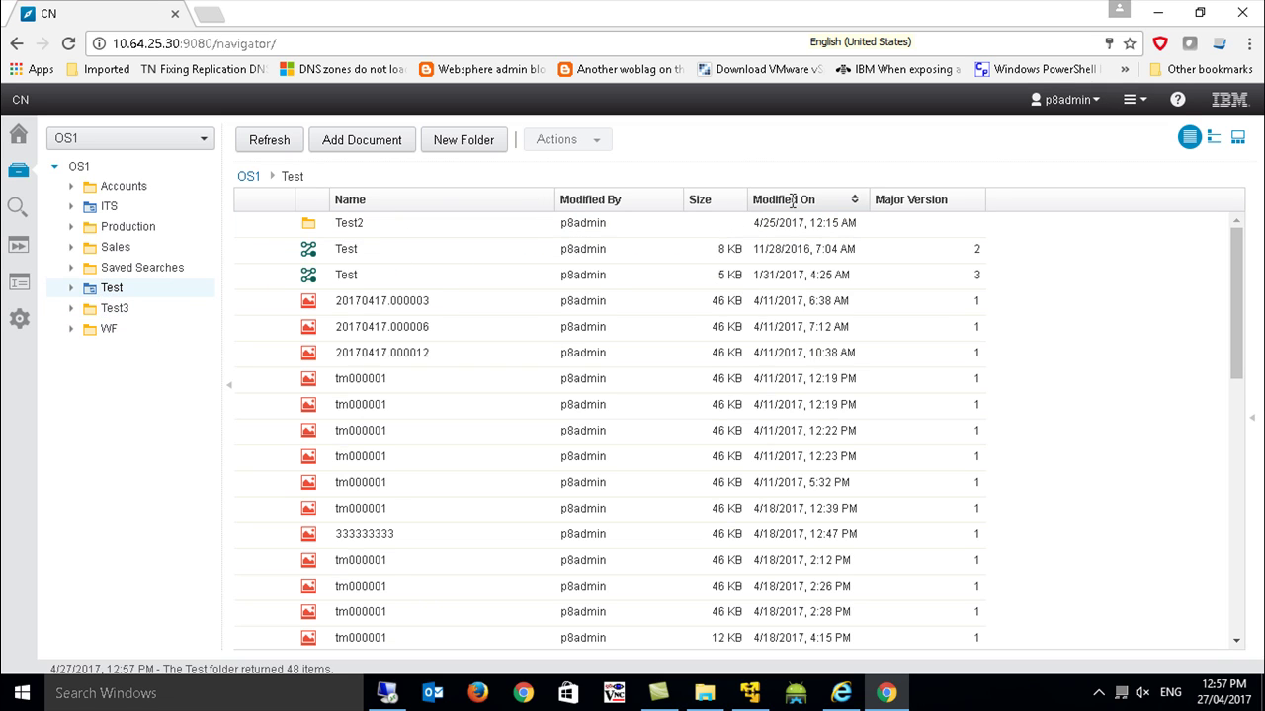
left_click(792, 200)
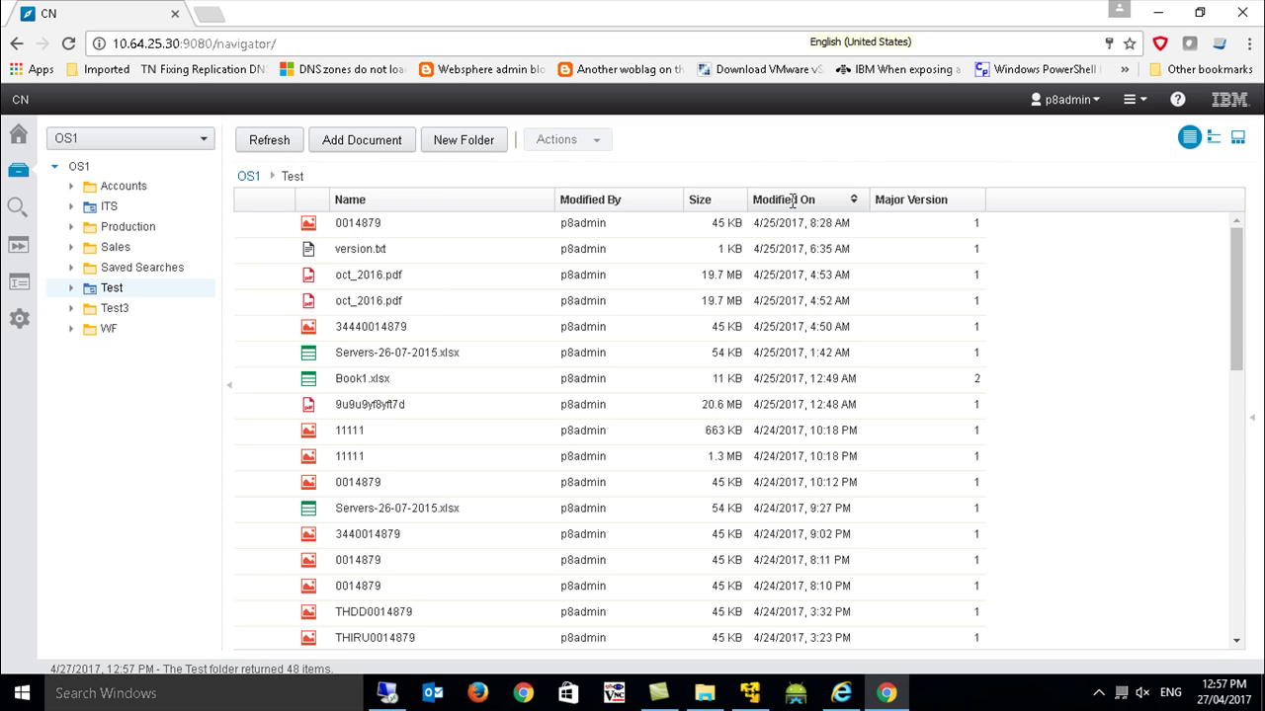
Open ITS > 2015-2016, sort its files newest first, and select Test123.
left_click(104, 208)
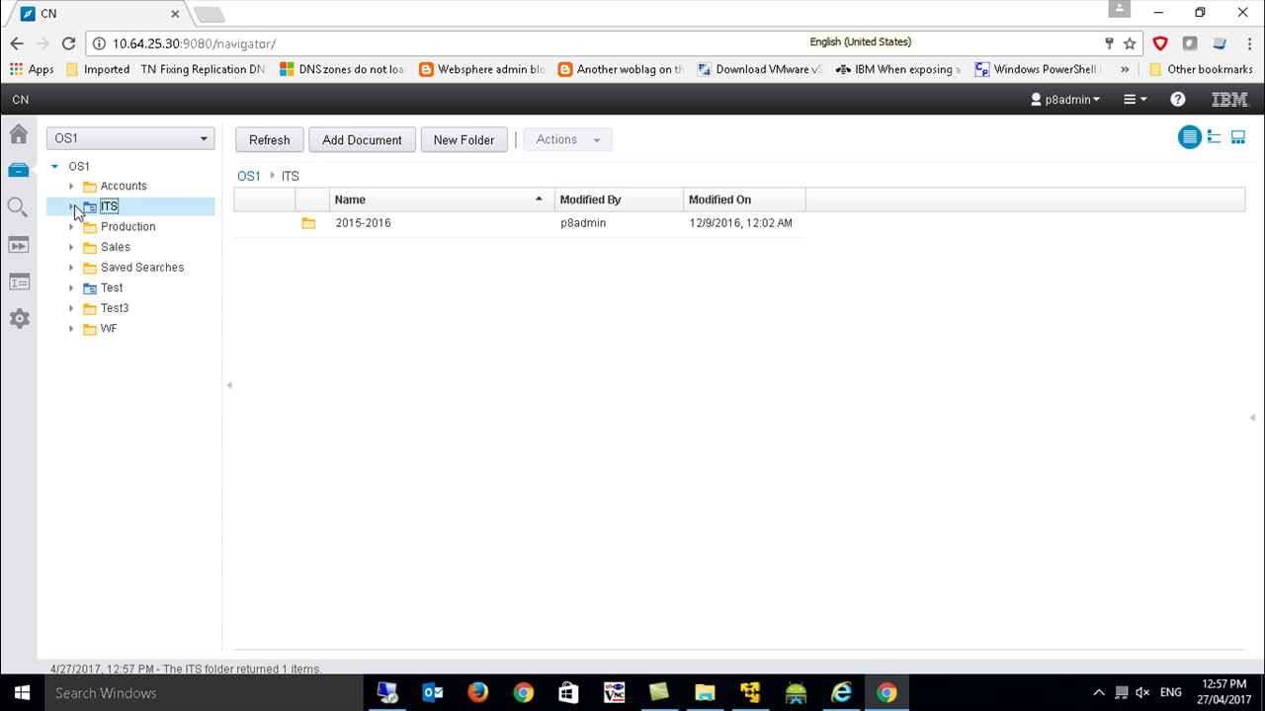
left_click(73, 207)
left_click(119, 227)
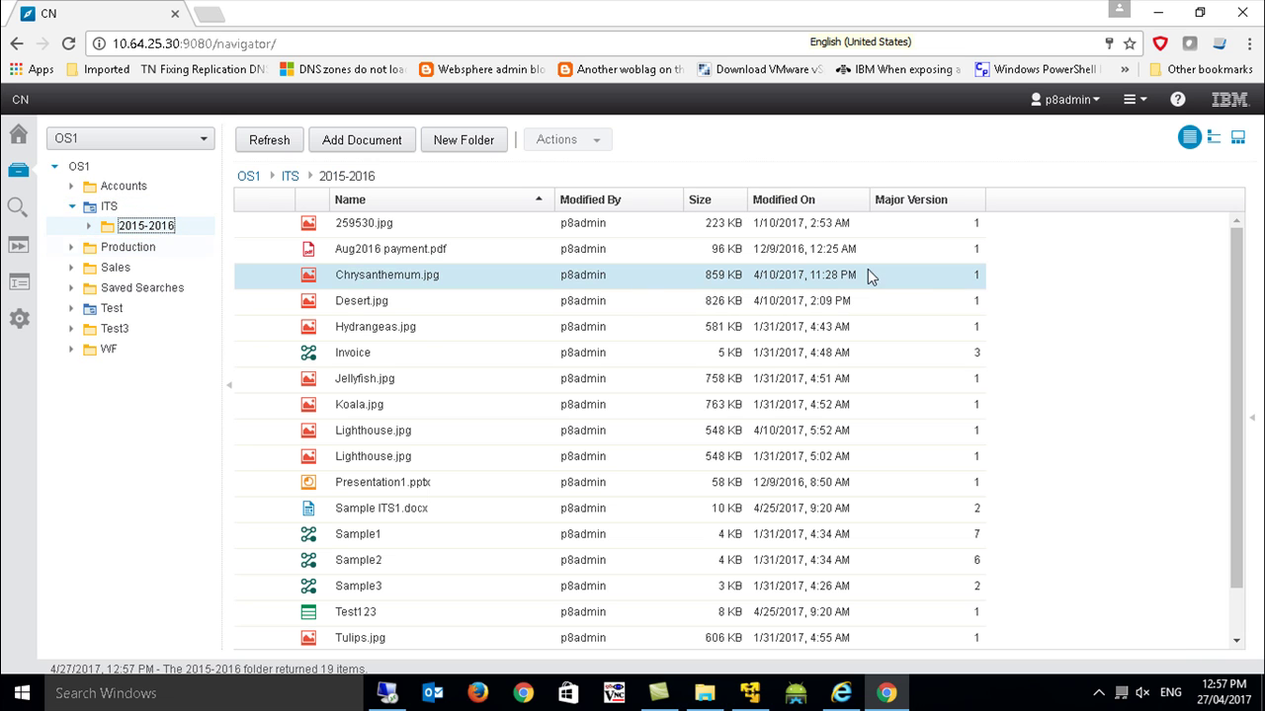
double_click(808, 199)
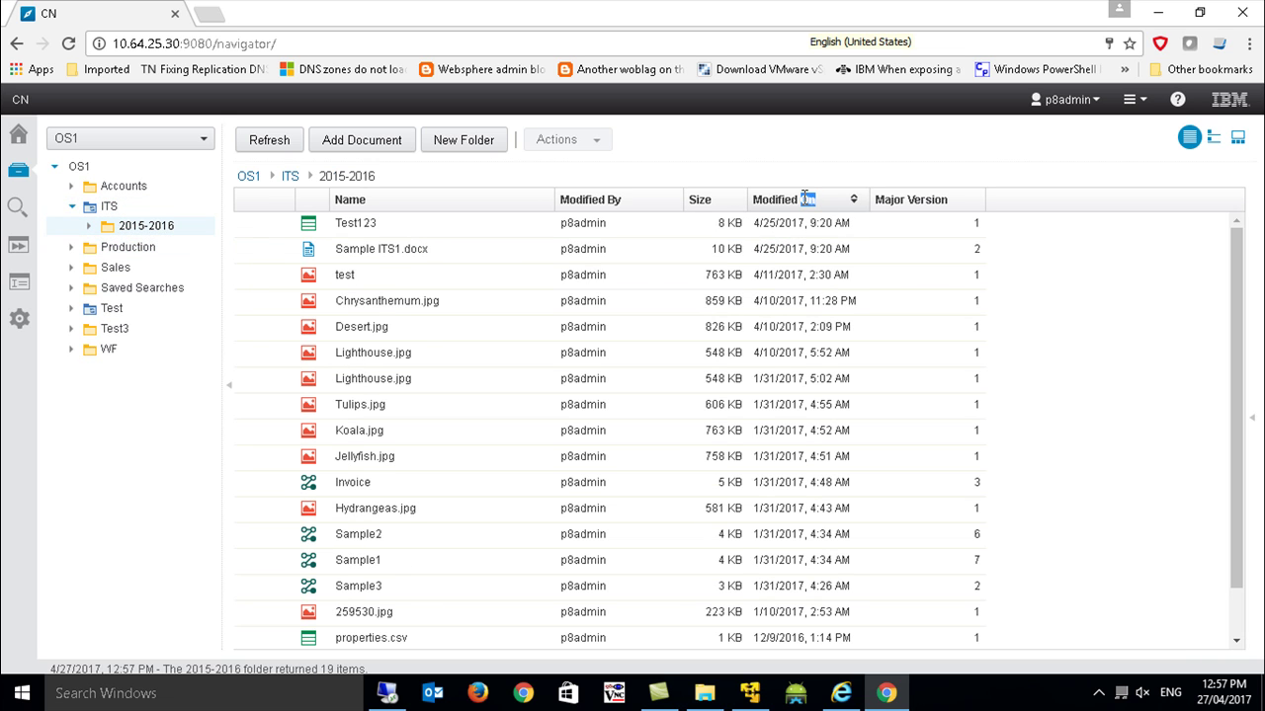
left_click(388, 225)
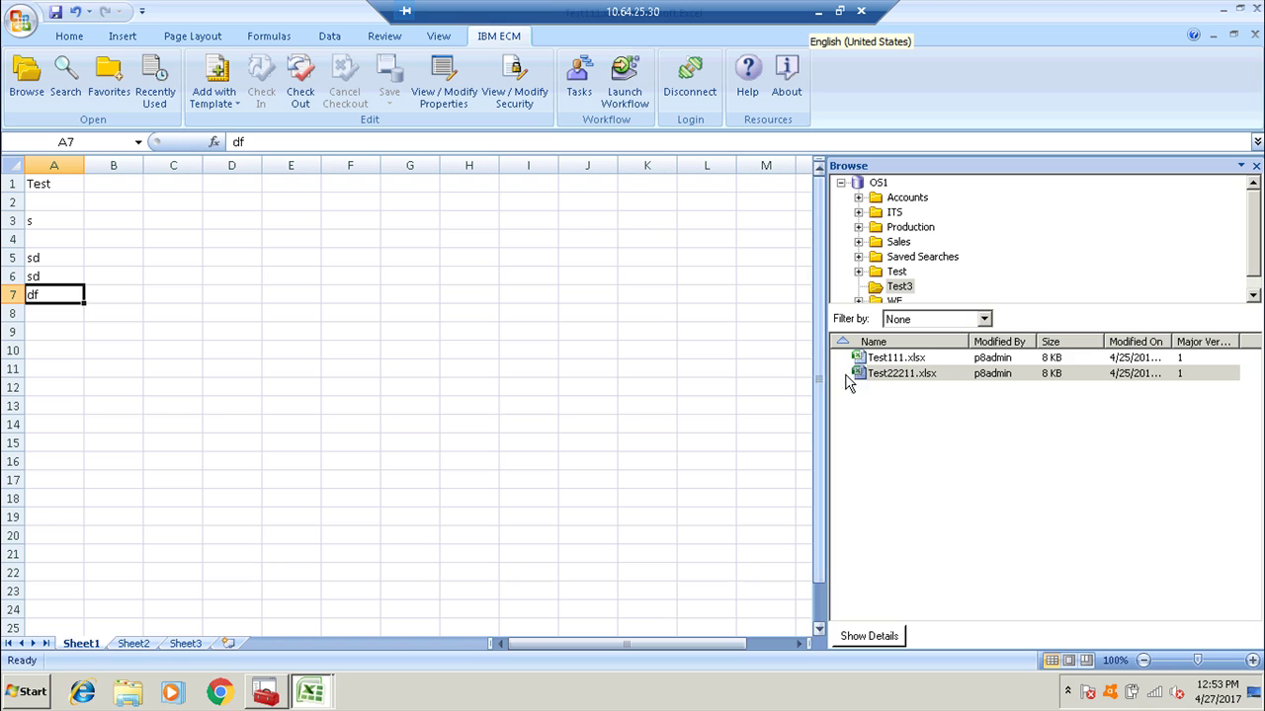
Select Test111.xlsx, then Test22211.xlsx, in the Test3 folder listing.
left_click(889, 364)
left_click(887, 375)
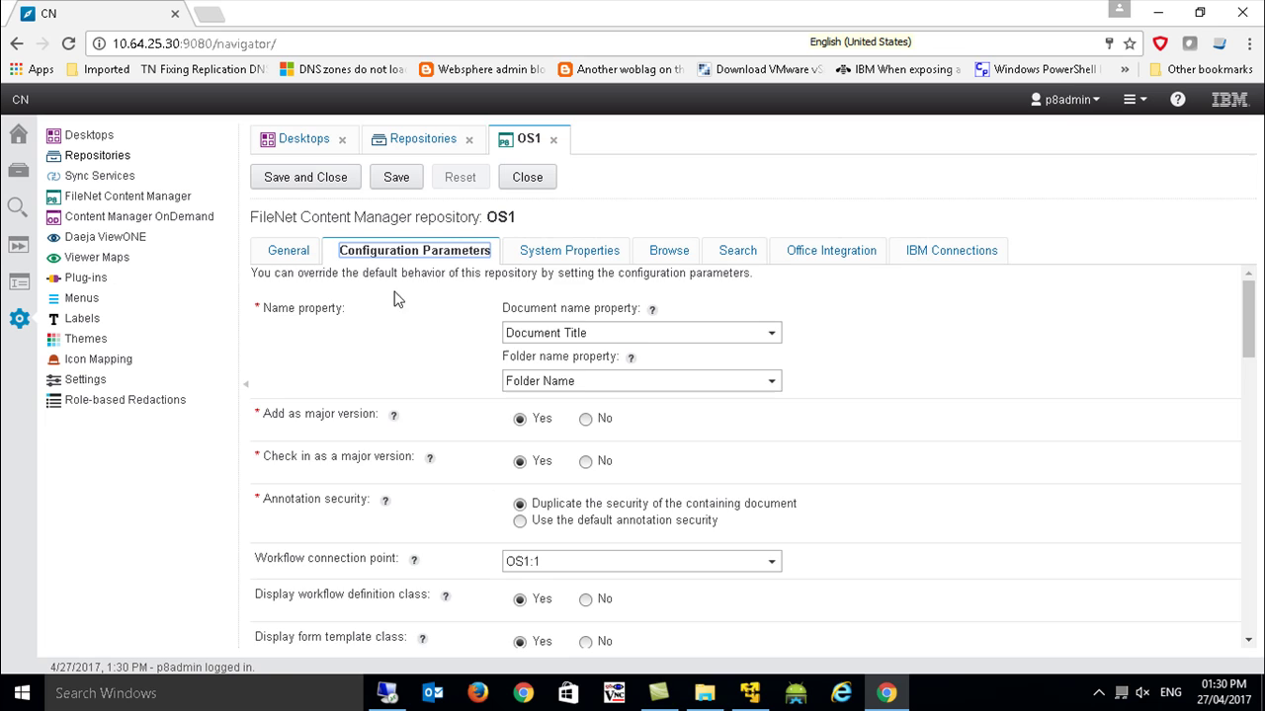
scroll(374, 512, "down", 3)
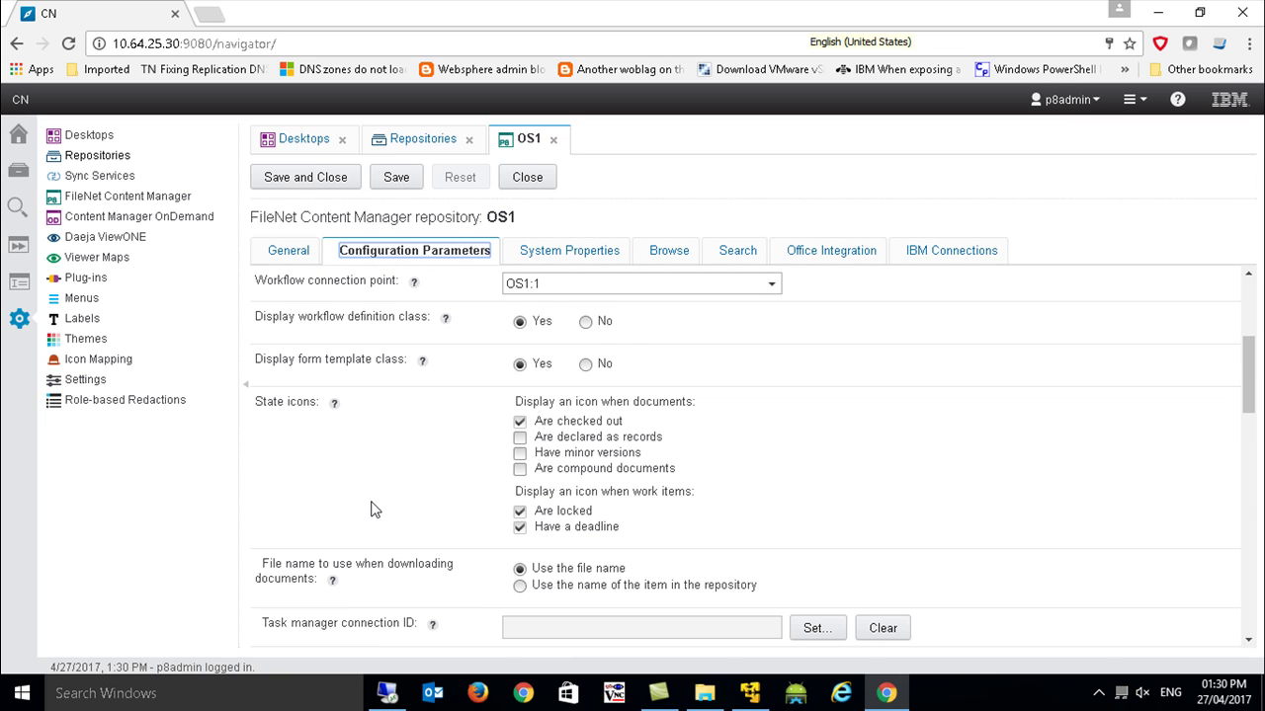
Read the Approval Workflow help on parallel and sequential workflow files, then save the OS1 configuration.
scroll(373, 509, "down", 4)
scroll(372, 509, "down", 4)
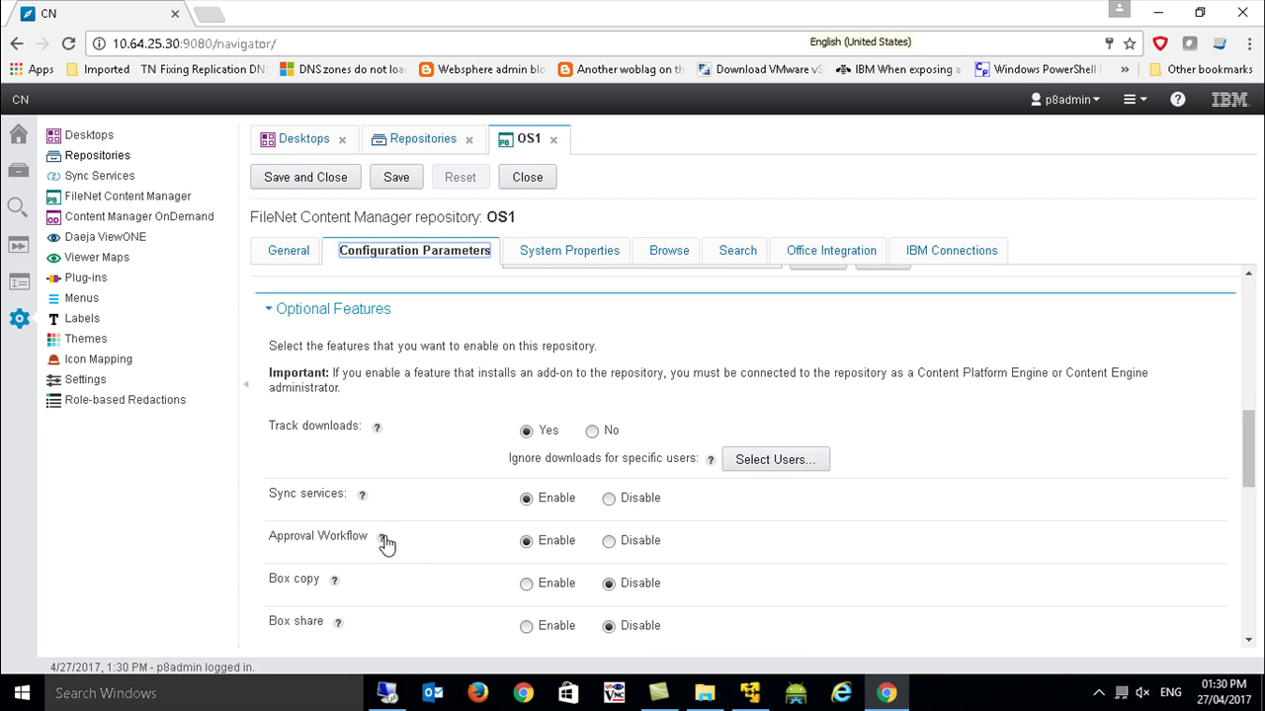
left_click(382, 538)
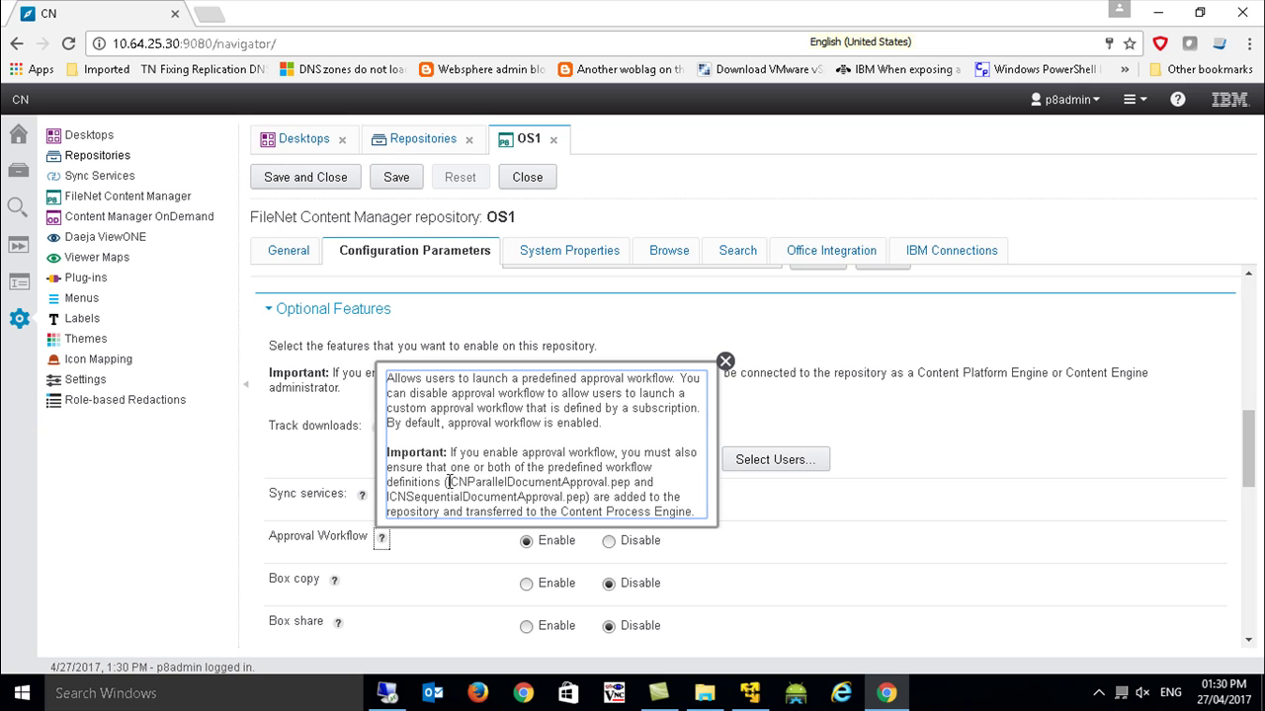
left_click_drag(447, 482, 624, 484)
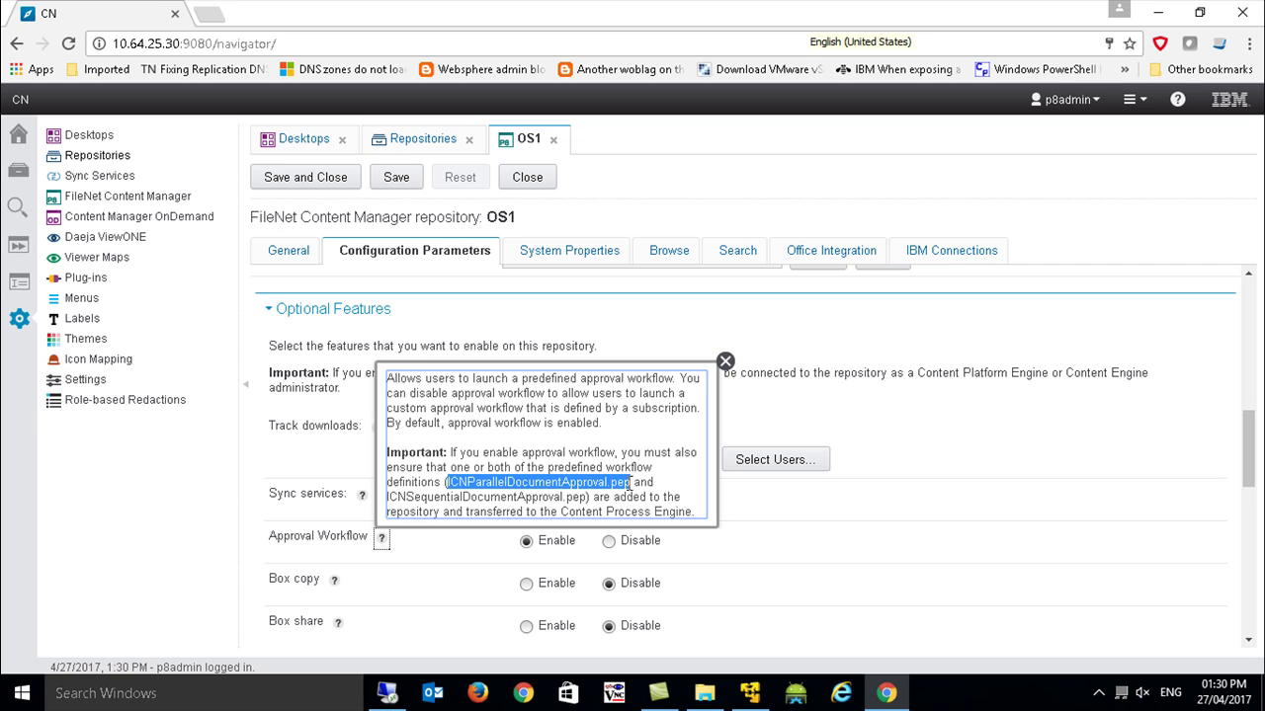
left_click_drag(388, 499, 582, 499)
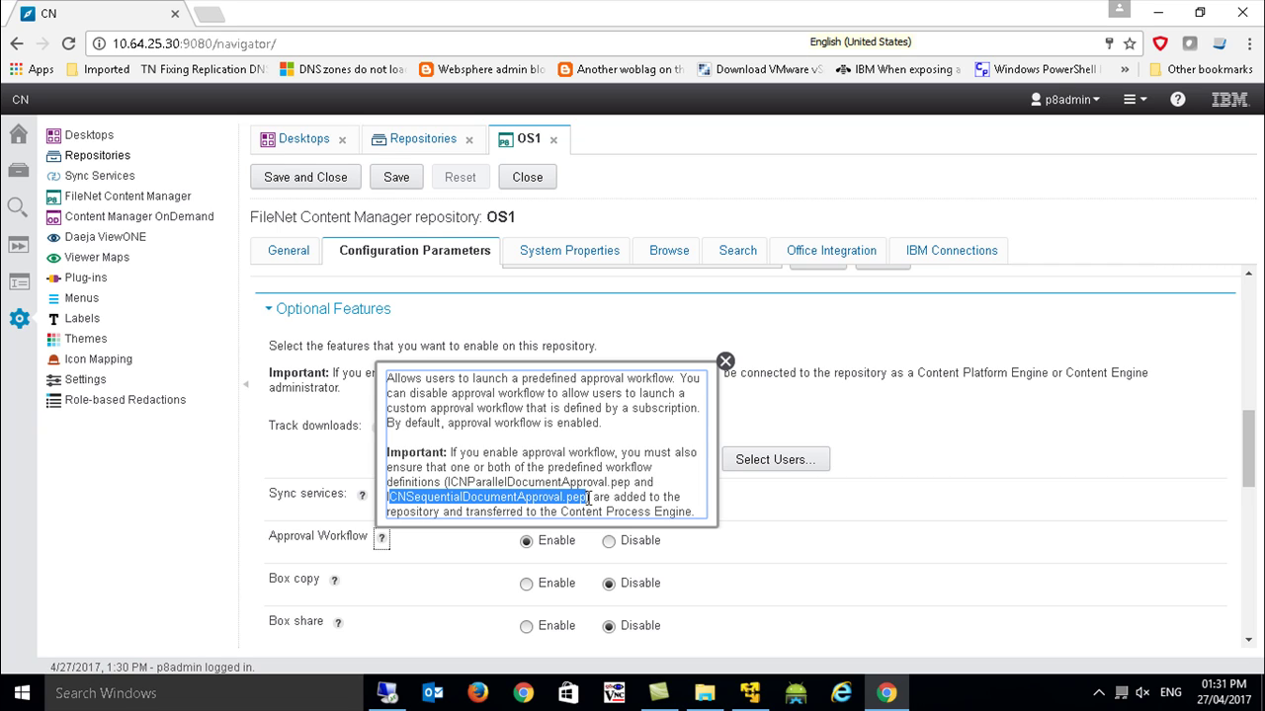
left_click(726, 362)
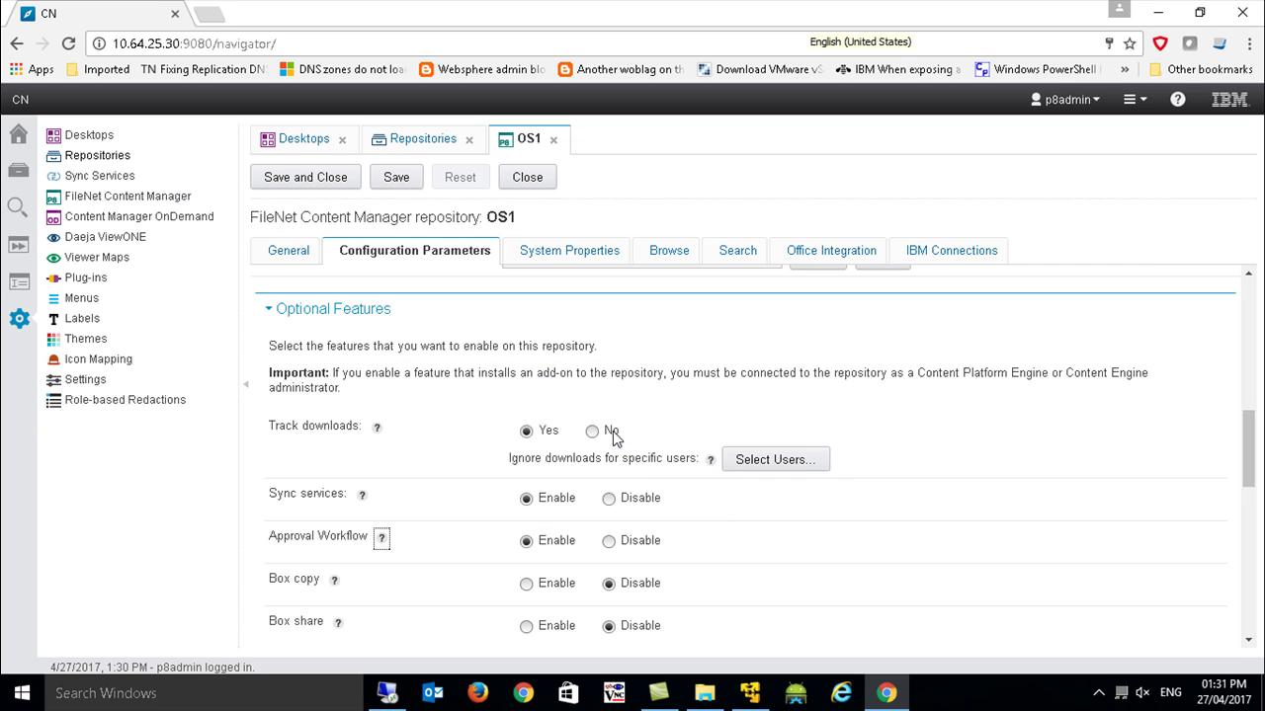
scroll(612, 437, "down", 3)
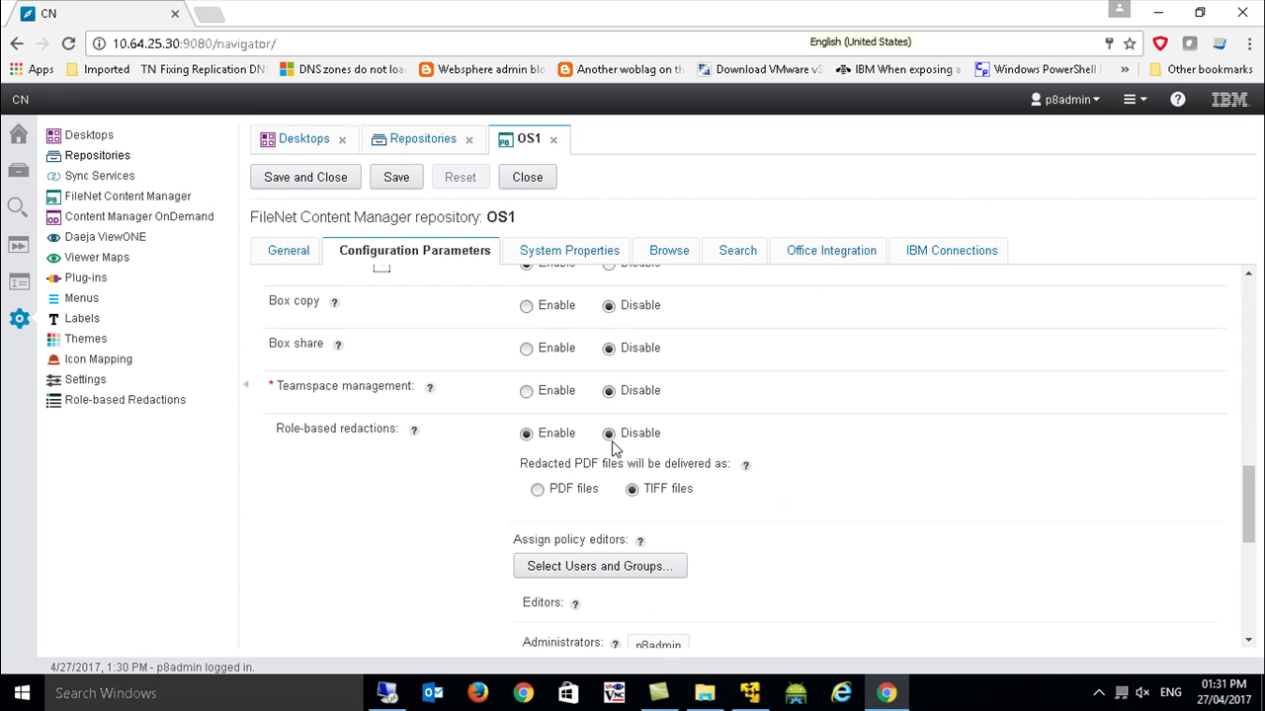
scroll(612, 447, "down", 1)
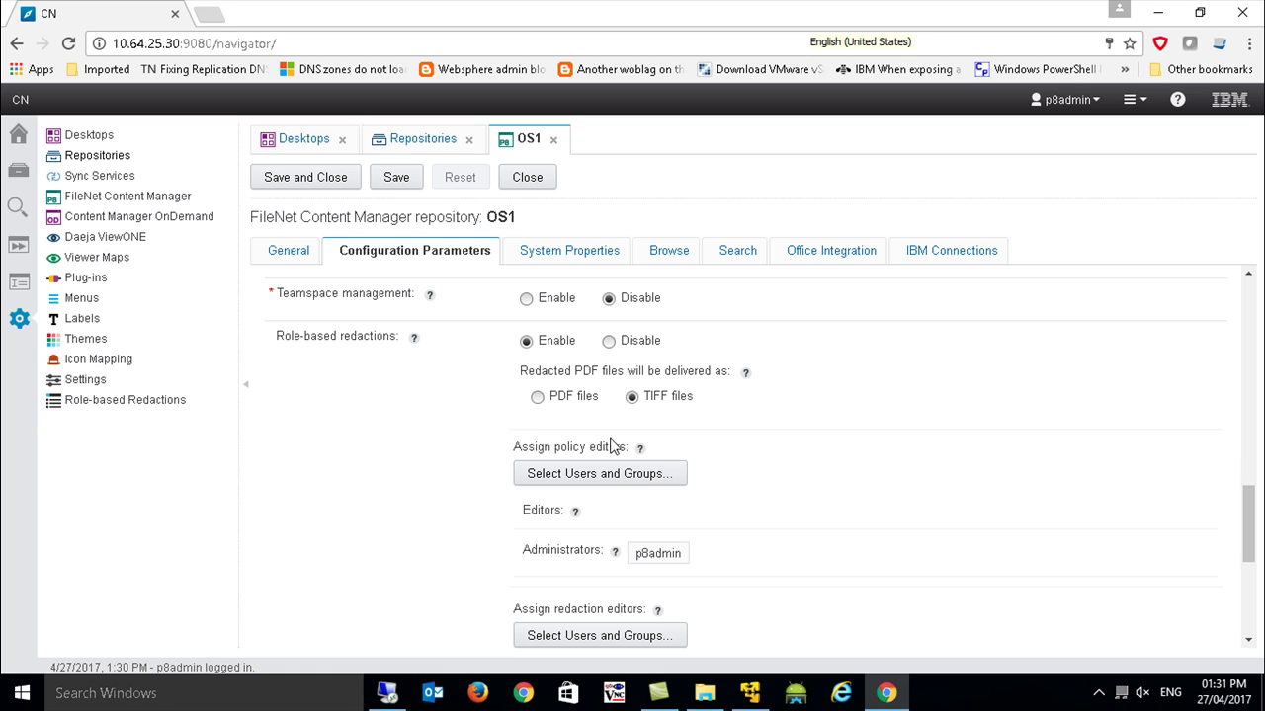
left_click(321, 181)
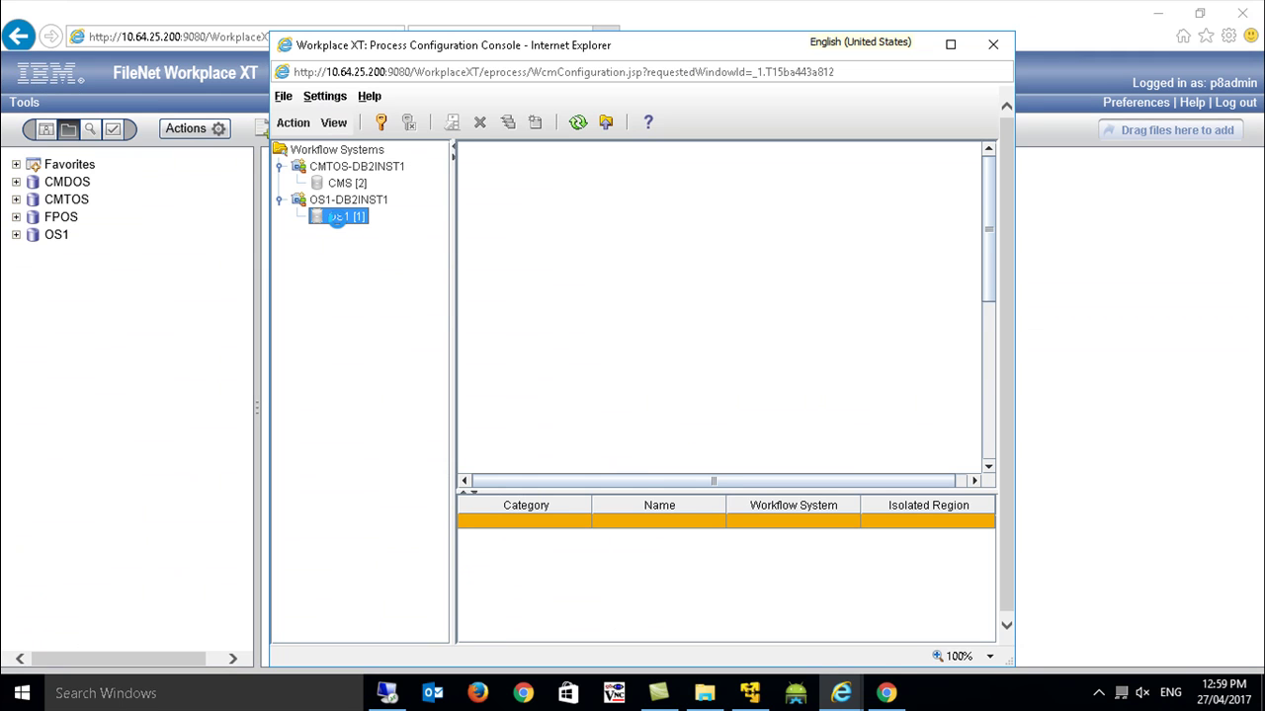
Open the OS1 region's Step Processor Info and locate the Navigator Step and Launch Pattern Processors.
right_click(339, 216)
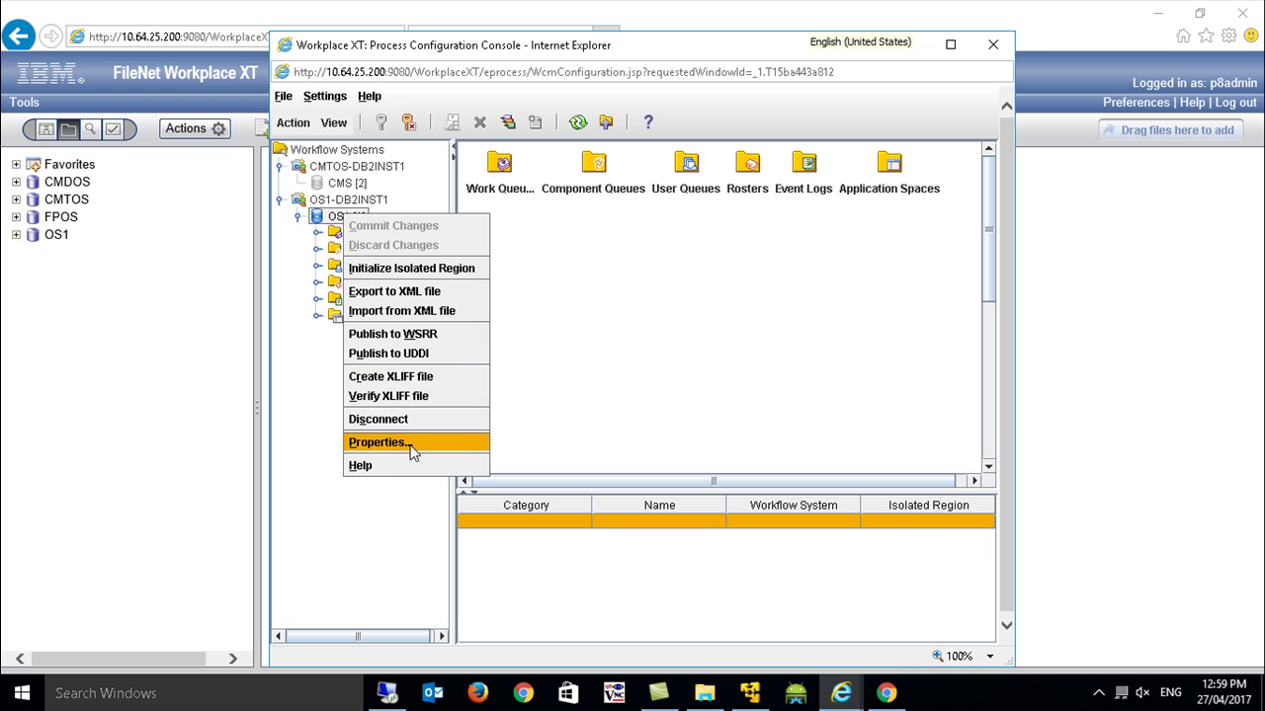
left_click(412, 443)
left_click(612, 178)
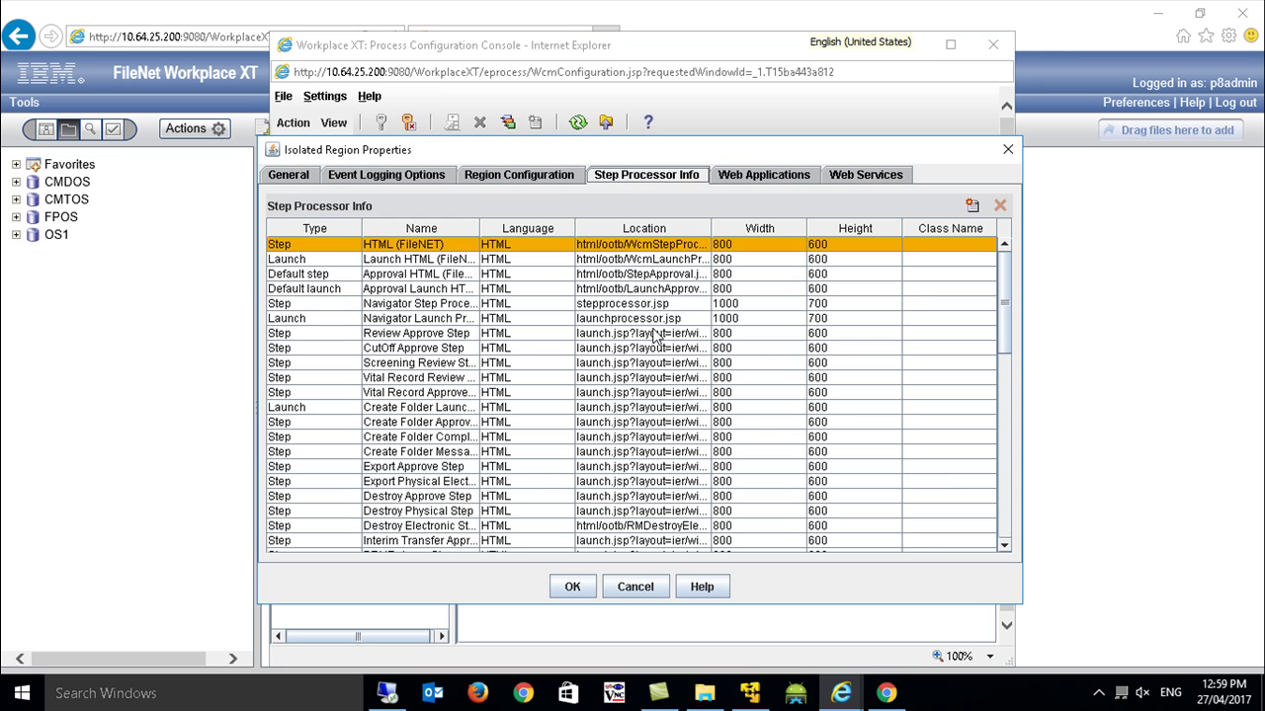
scroll(649, 477, "down", 10)
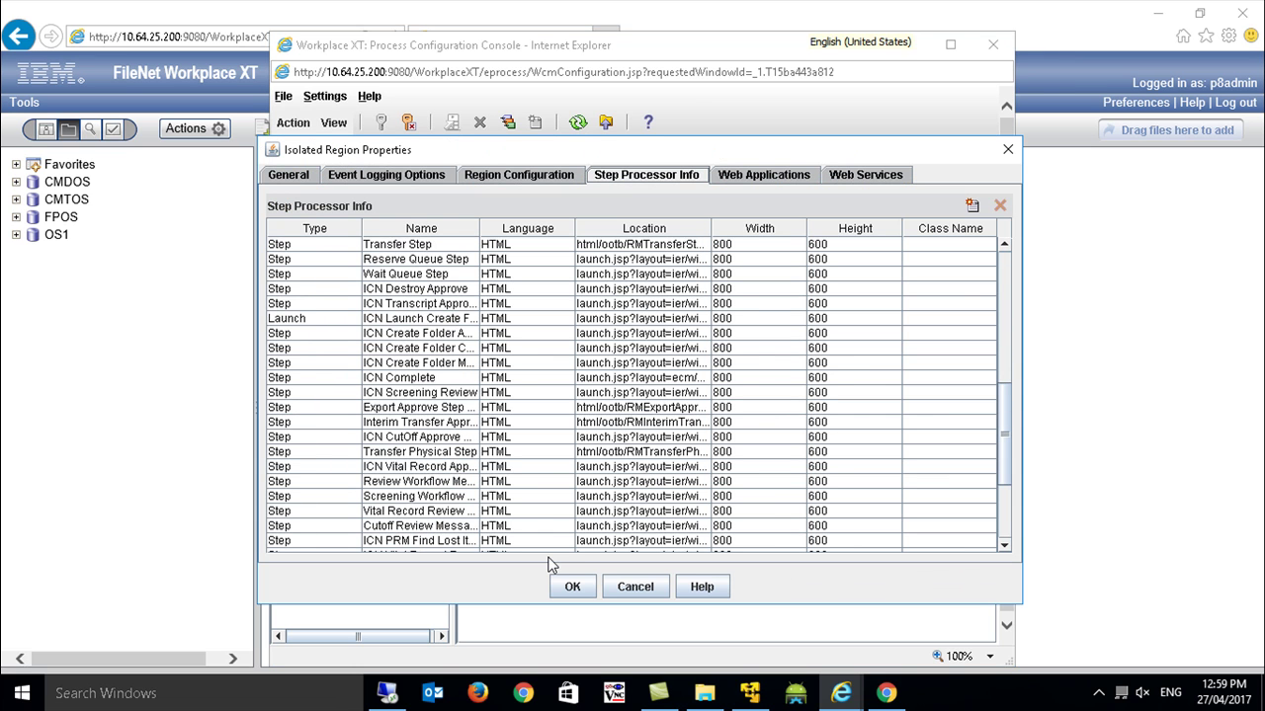
scroll(551, 560, "down", 4)
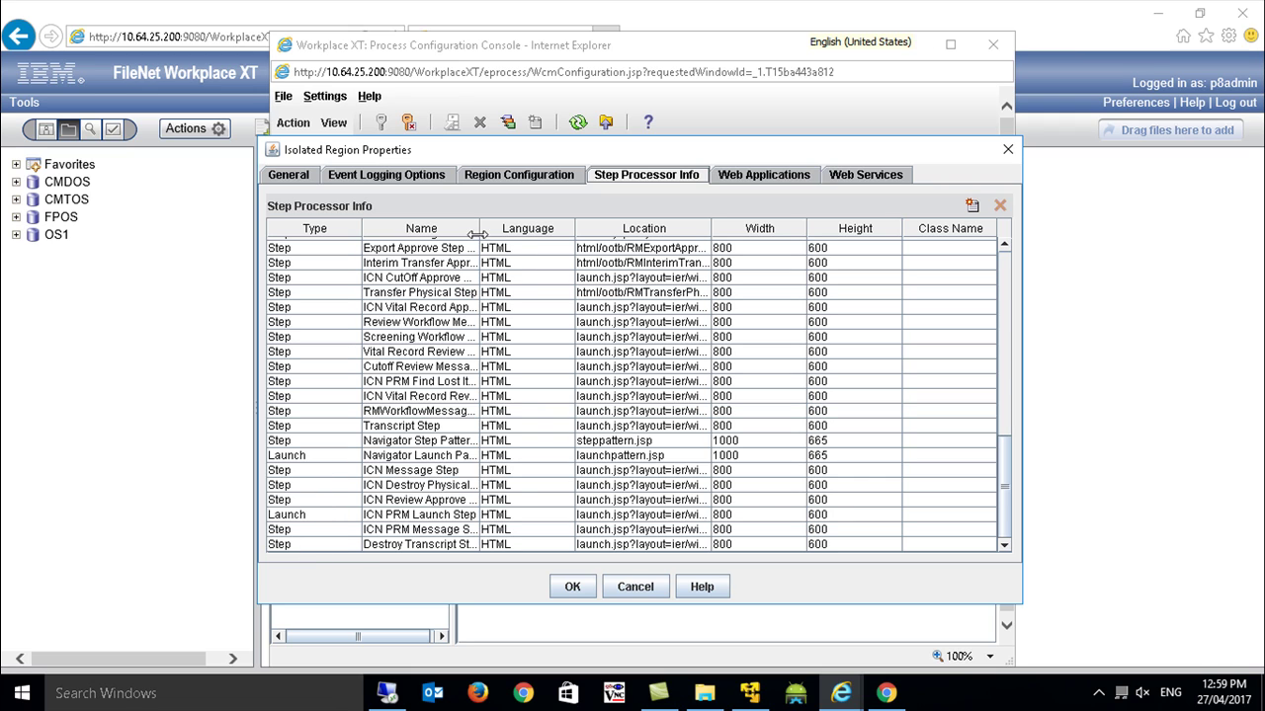
left_click(511, 448)
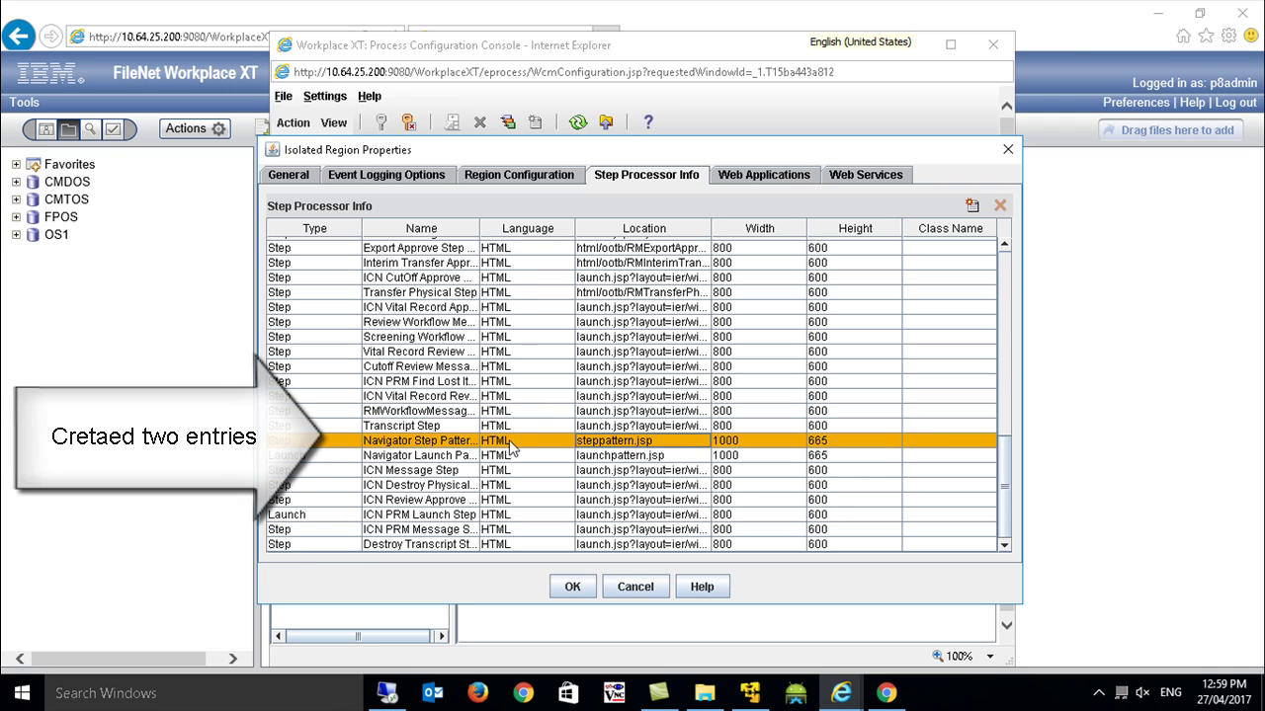
left_click(306, 456)
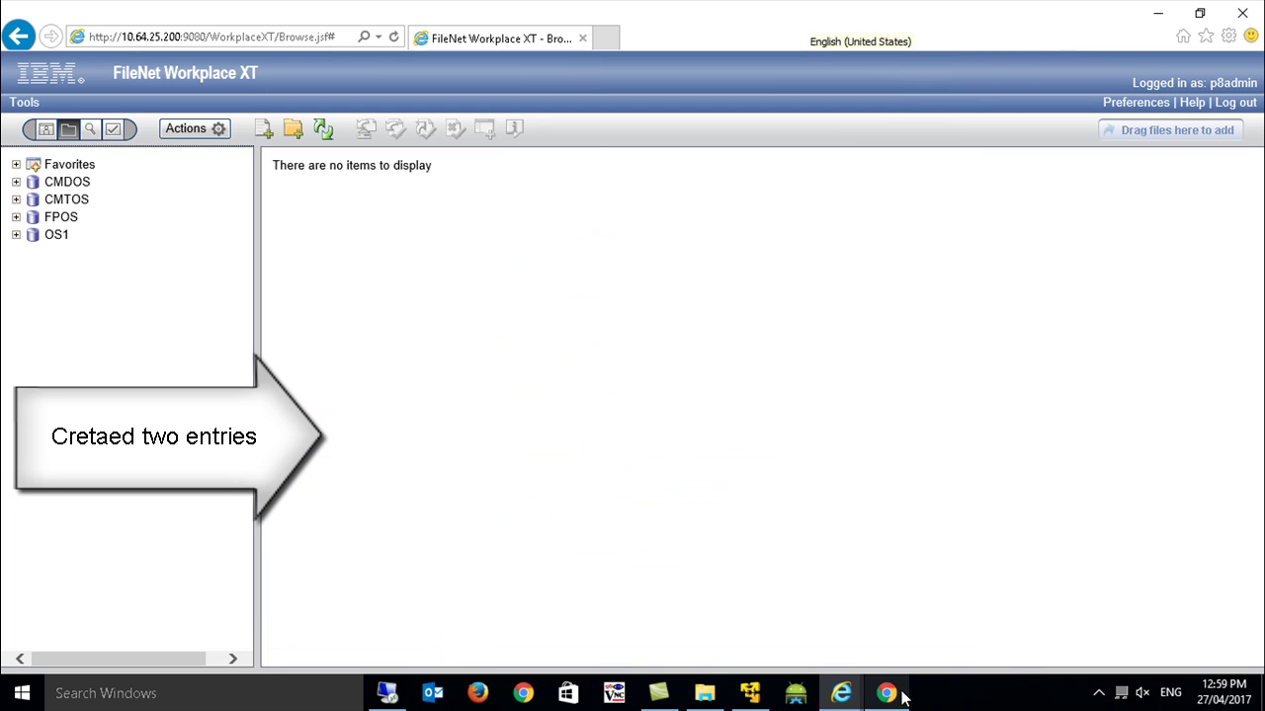
Review both Navigator pattern processor rows unmodified, widen the Name column, and close the console.
mouse_move(840, 692)
left_click(925, 604)
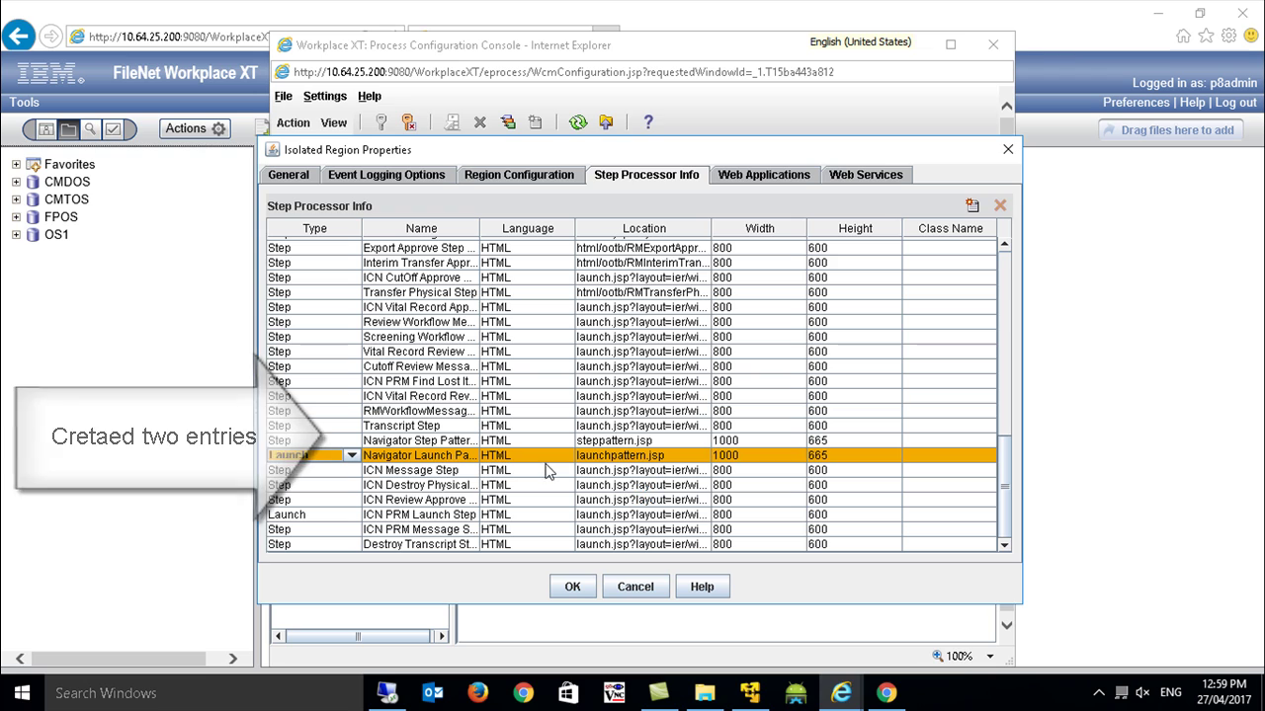
left_click(682, 479)
left_click(667, 385)
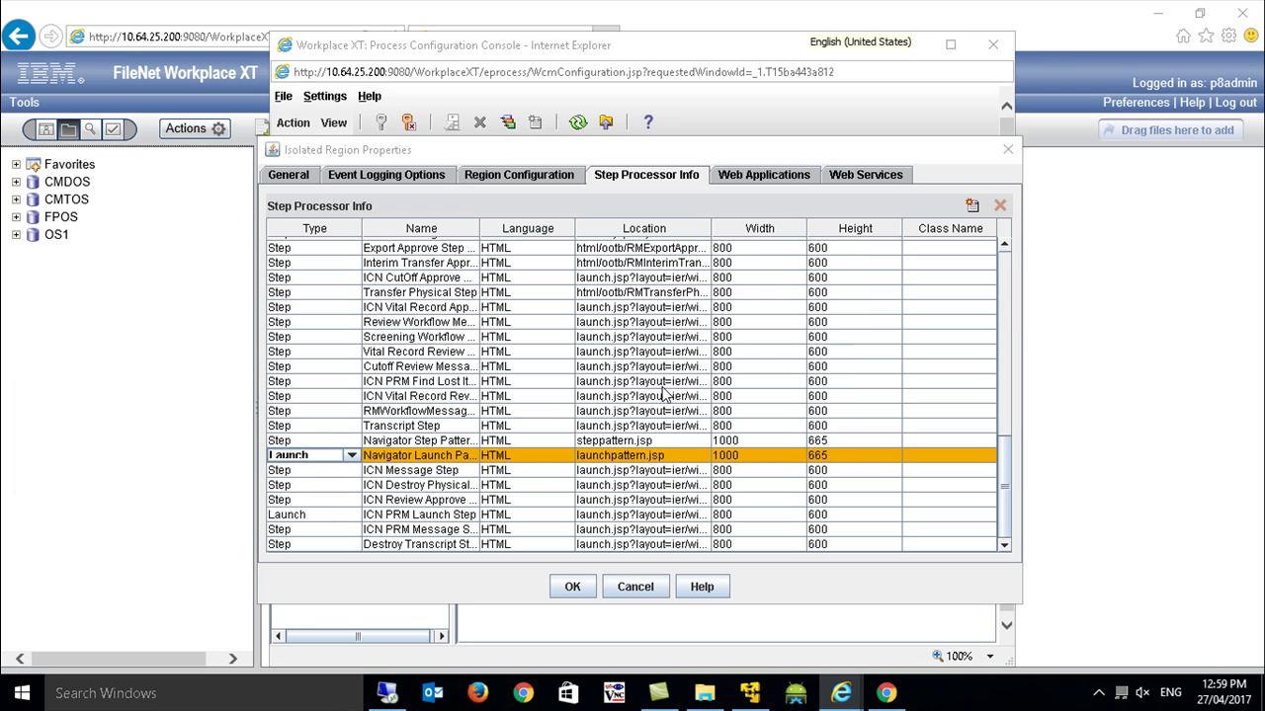
left_click(647, 472)
left_click(633, 442)
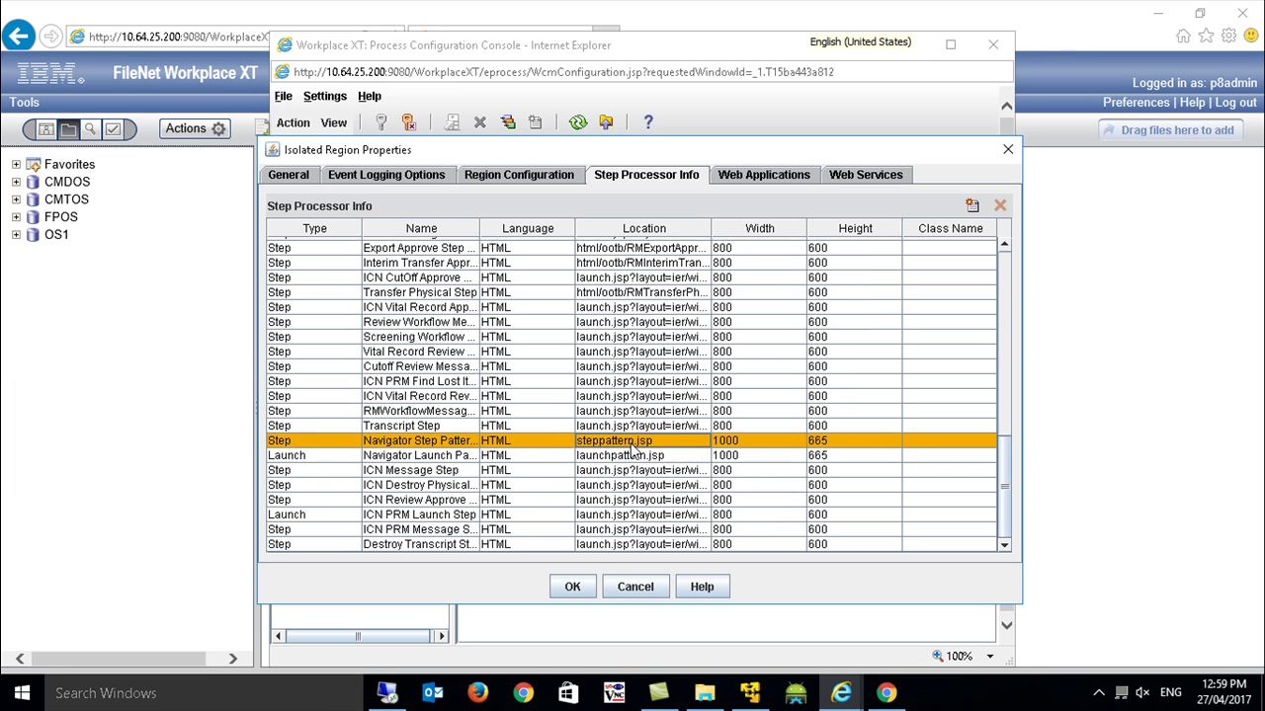
left_click(637, 455)
left_click(638, 442)
left_click(637, 457)
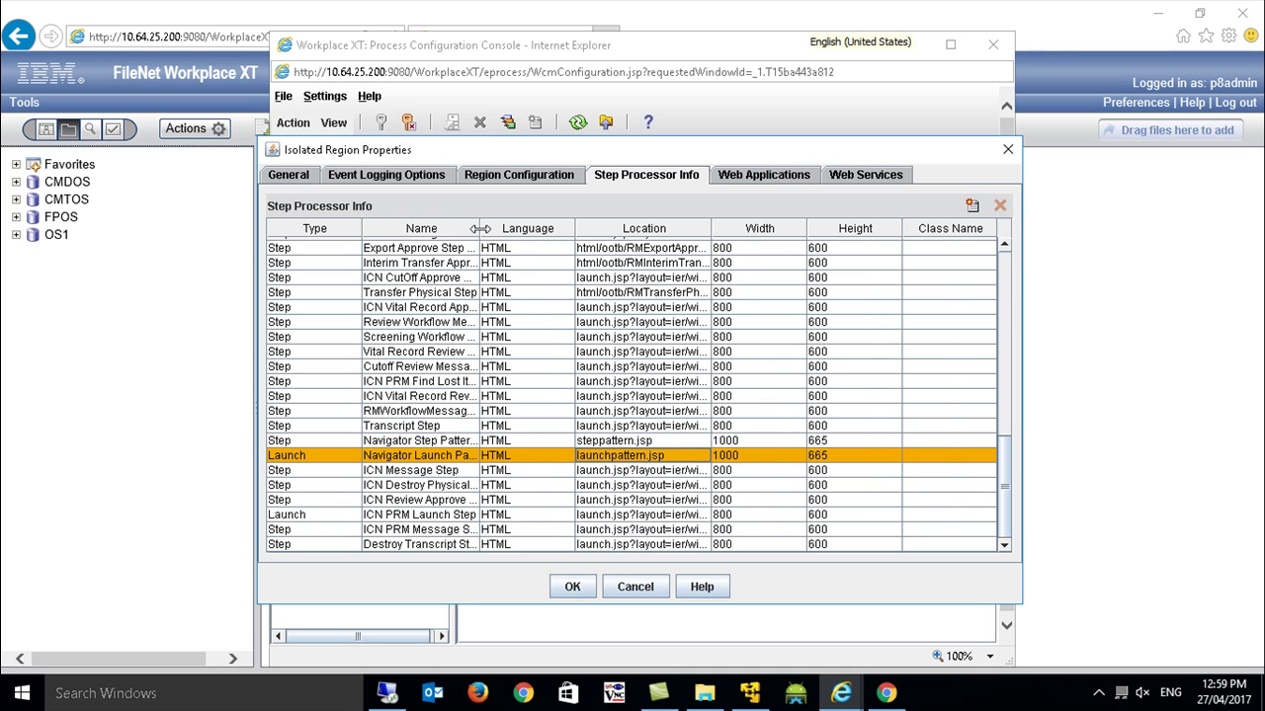
left_click_drag(480, 228, 554, 228)
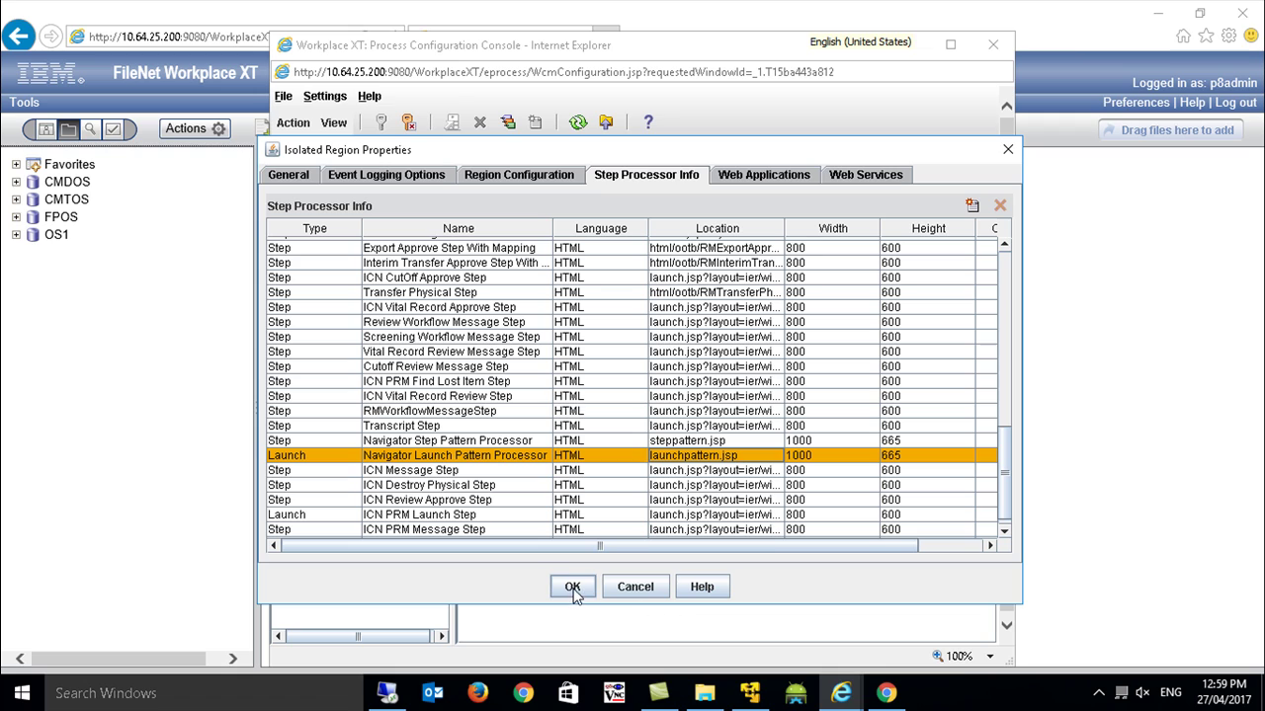
left_click(624, 591)
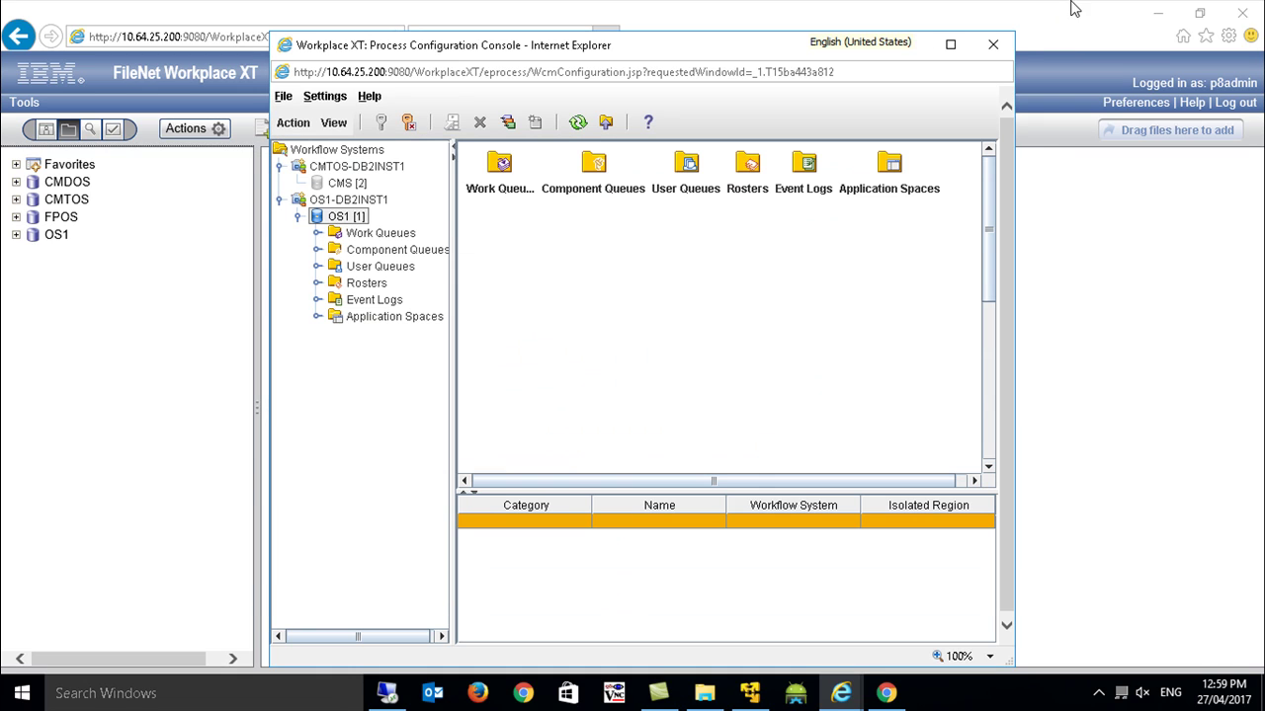
left_click(993, 43)
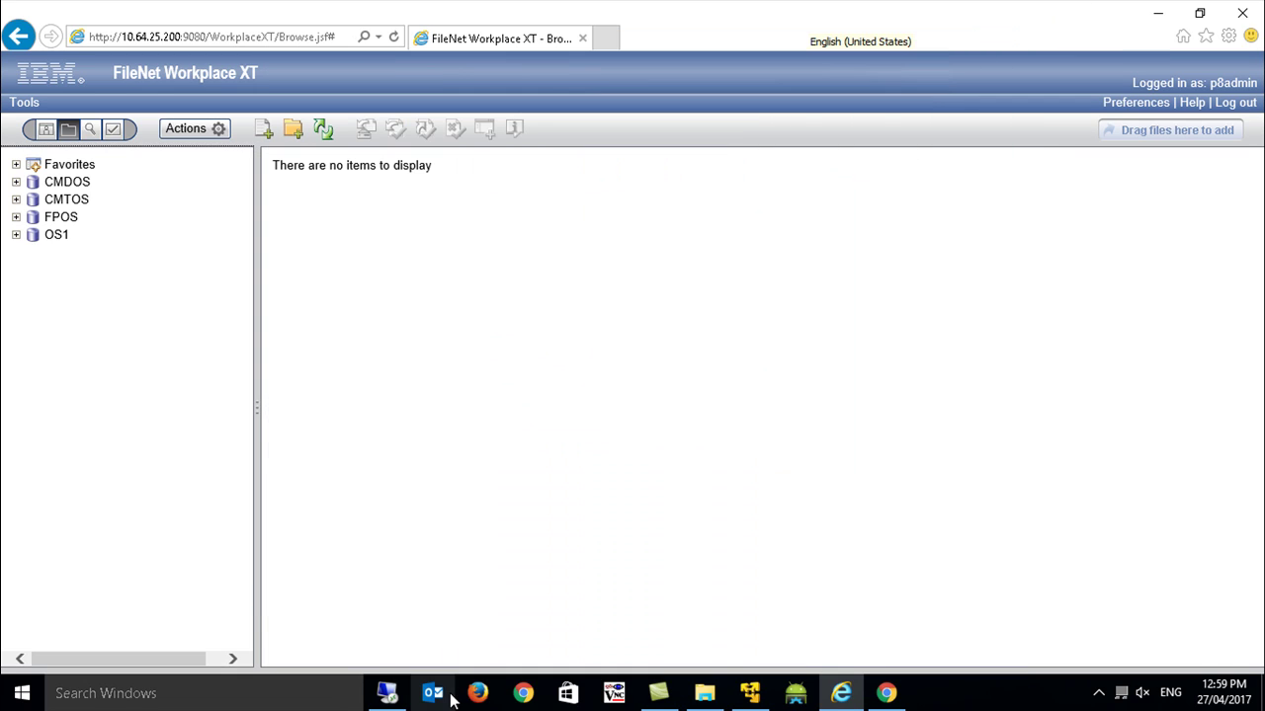
Load Content Navigator in a new browser window and log in.
left_click(386, 692)
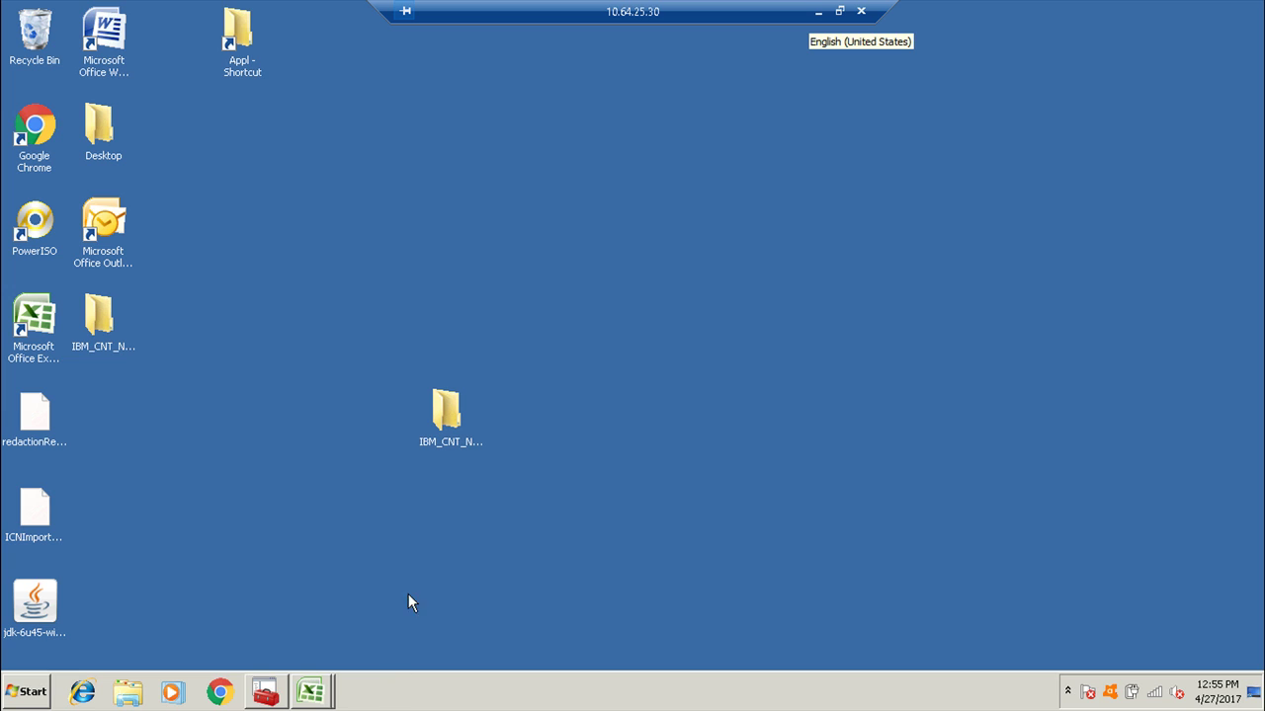
left_click(217, 694)
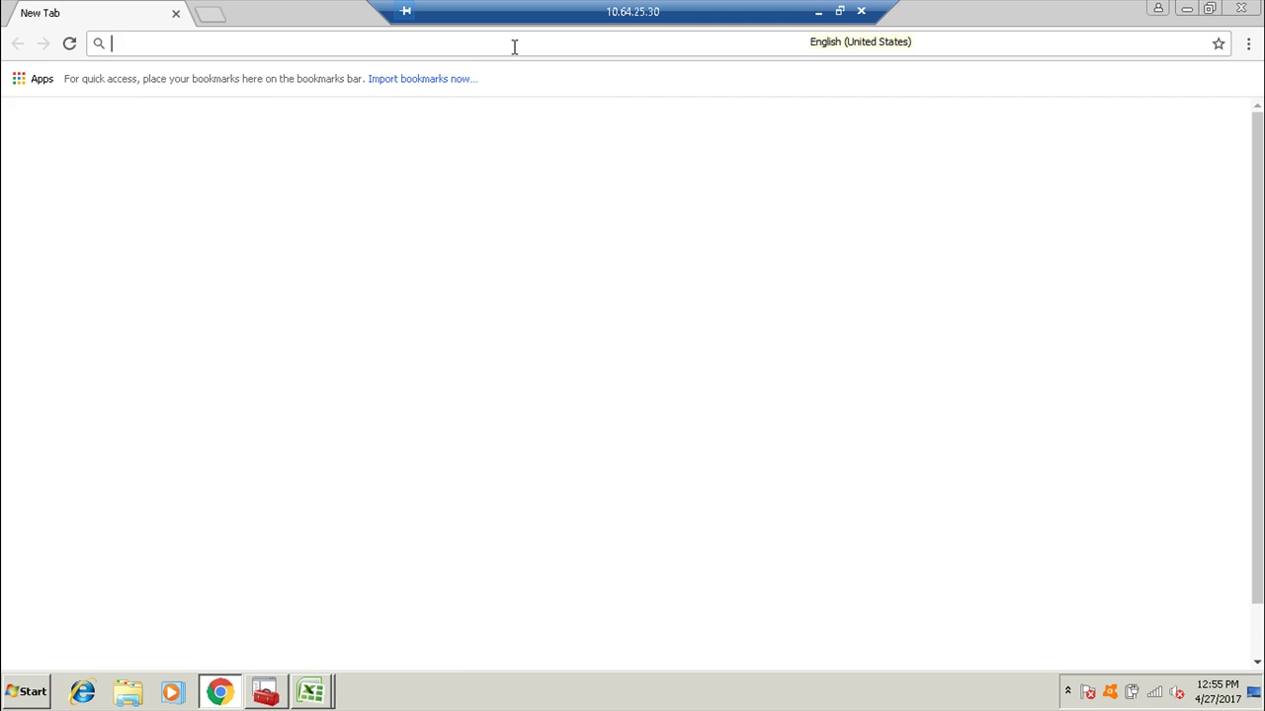
type("10")
key("Return")
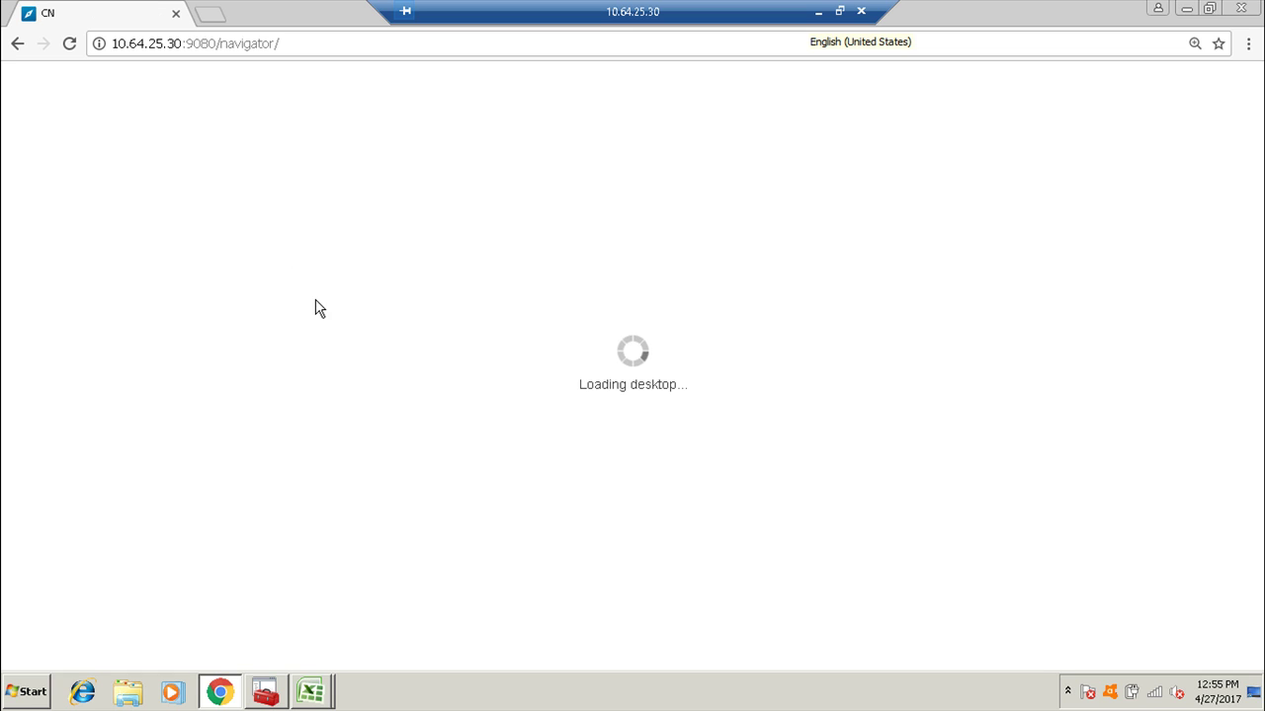
left_click(507, 398)
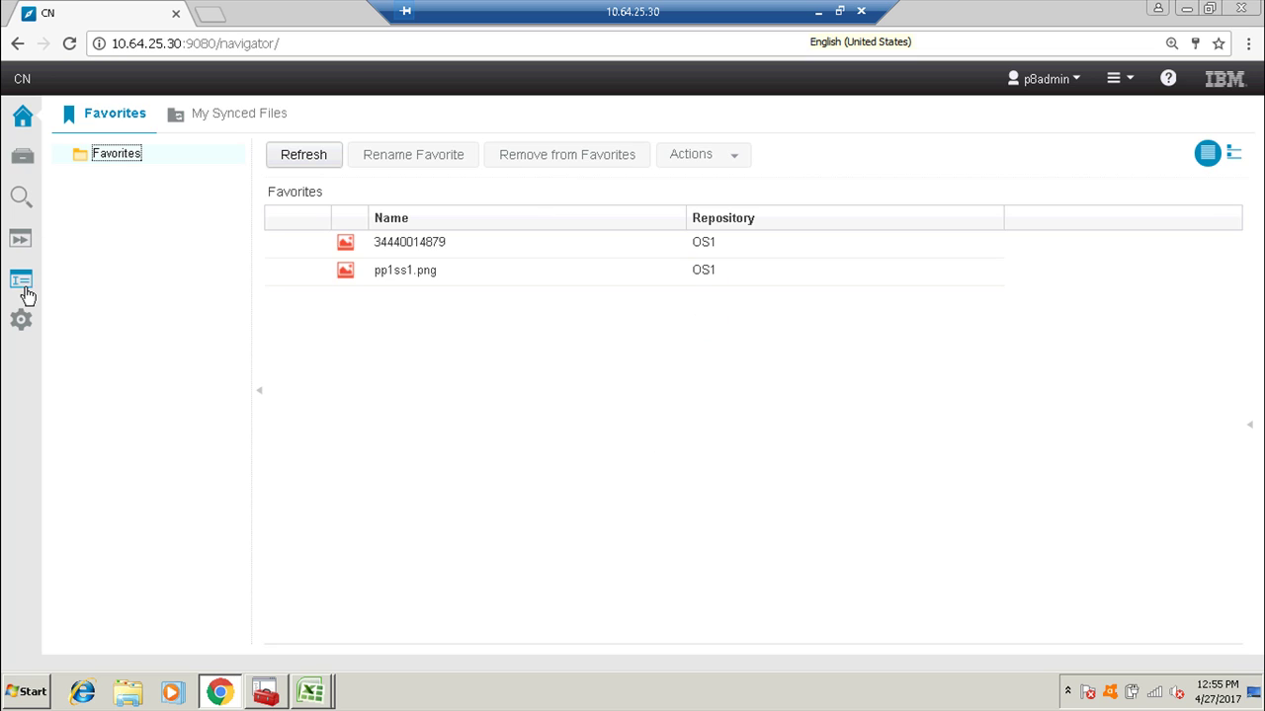
Add ICNParallelDocumentApproval.pep and ICNSequentialDocumentApproval.pep to OS1 > WF as Workflow Definition documents.
left_click(22, 156)
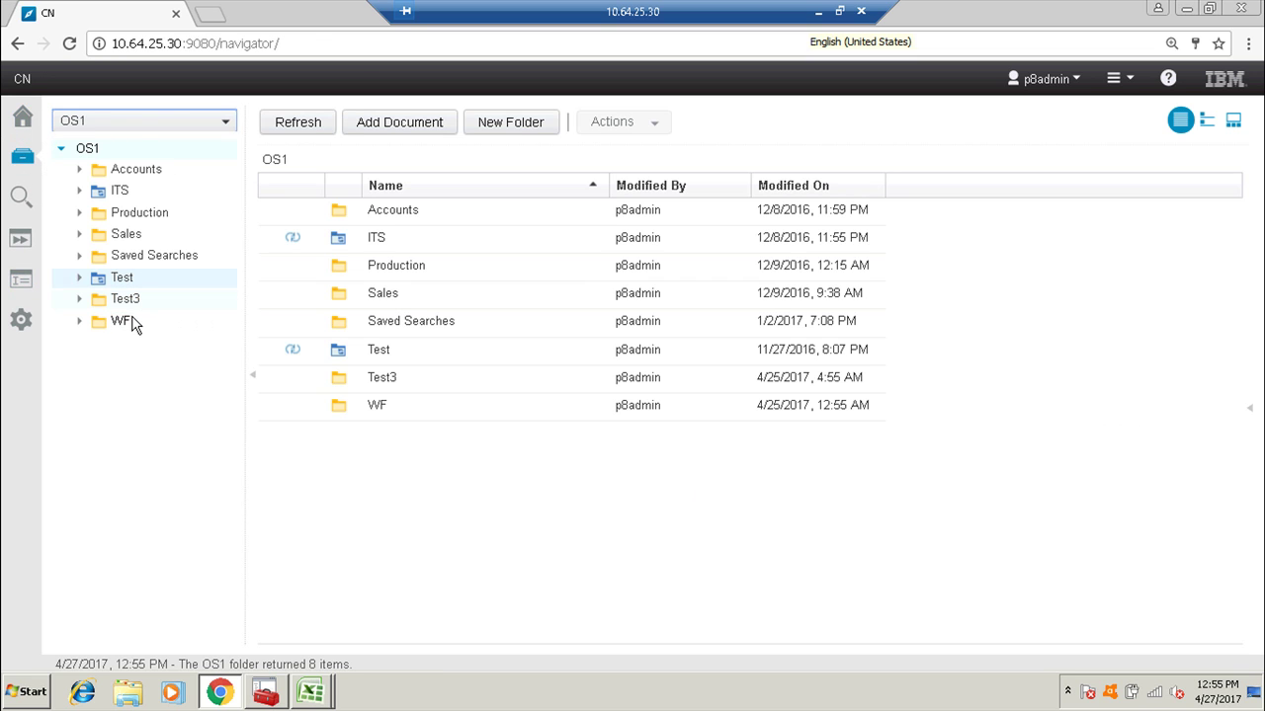
left_click(124, 320)
left_click(395, 129)
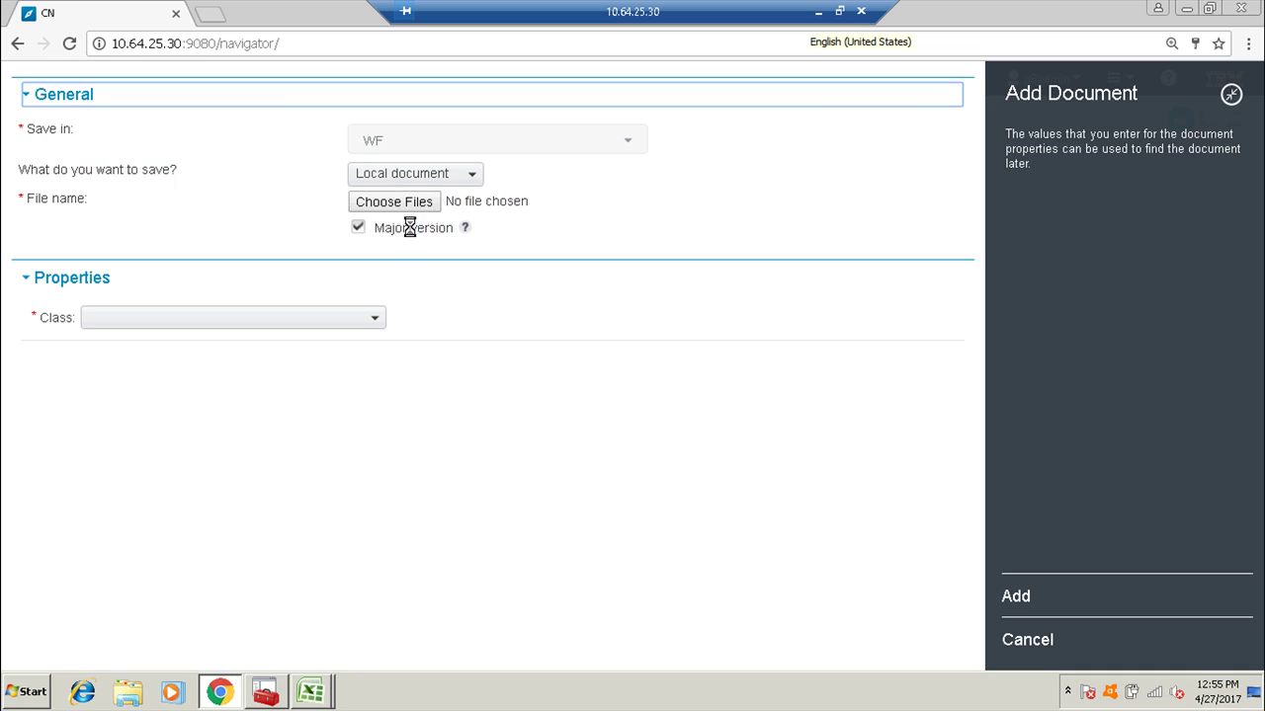
left_click(320, 321)
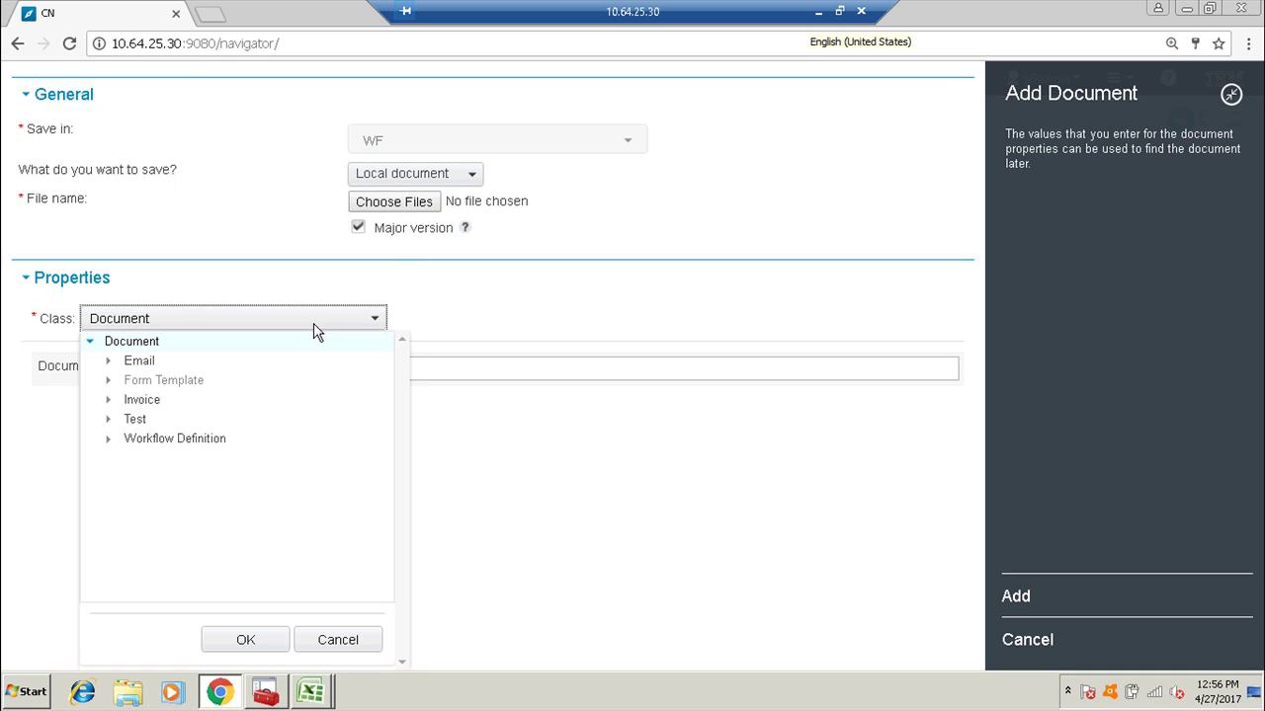
left_click(175, 438)
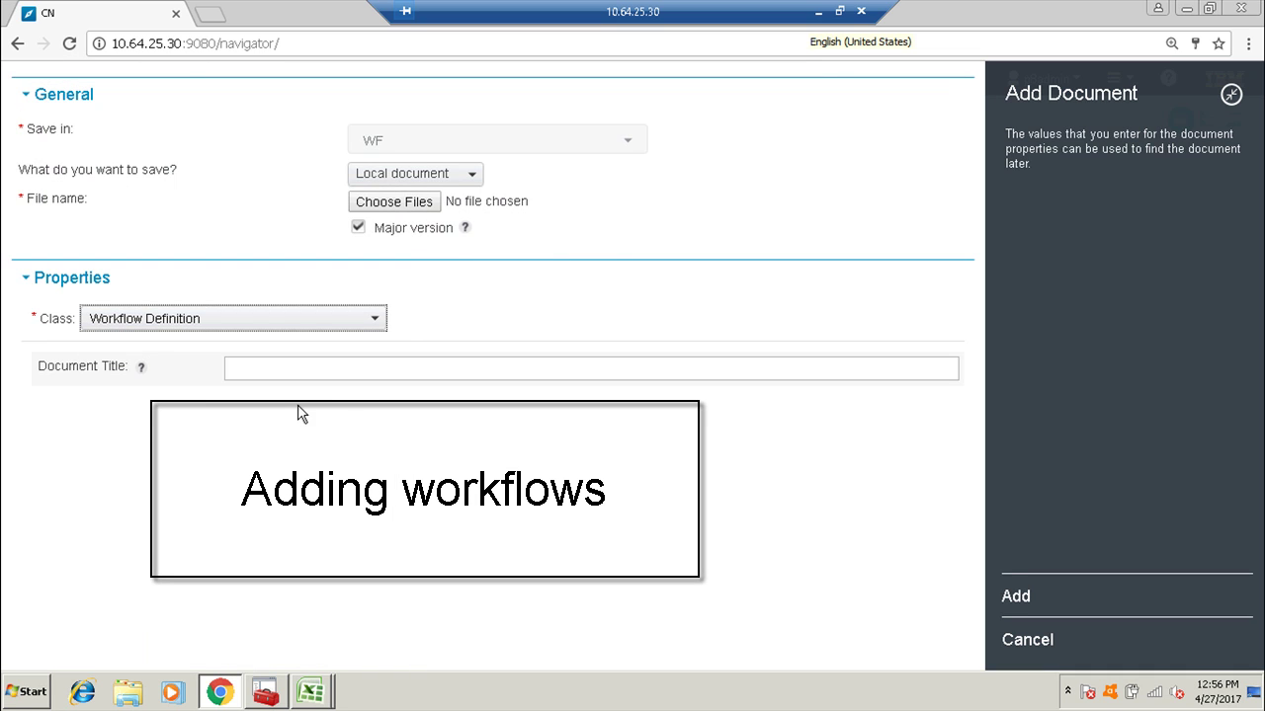
left_click(409, 202)
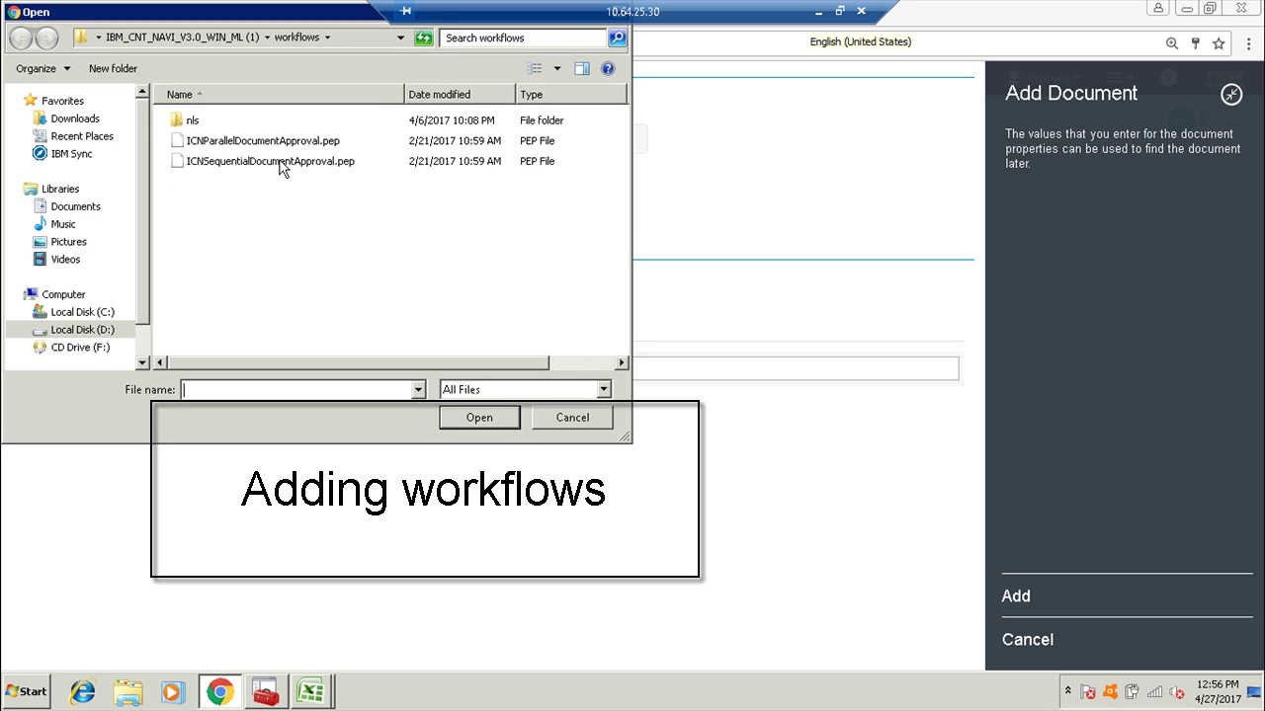
left_click(282, 162)
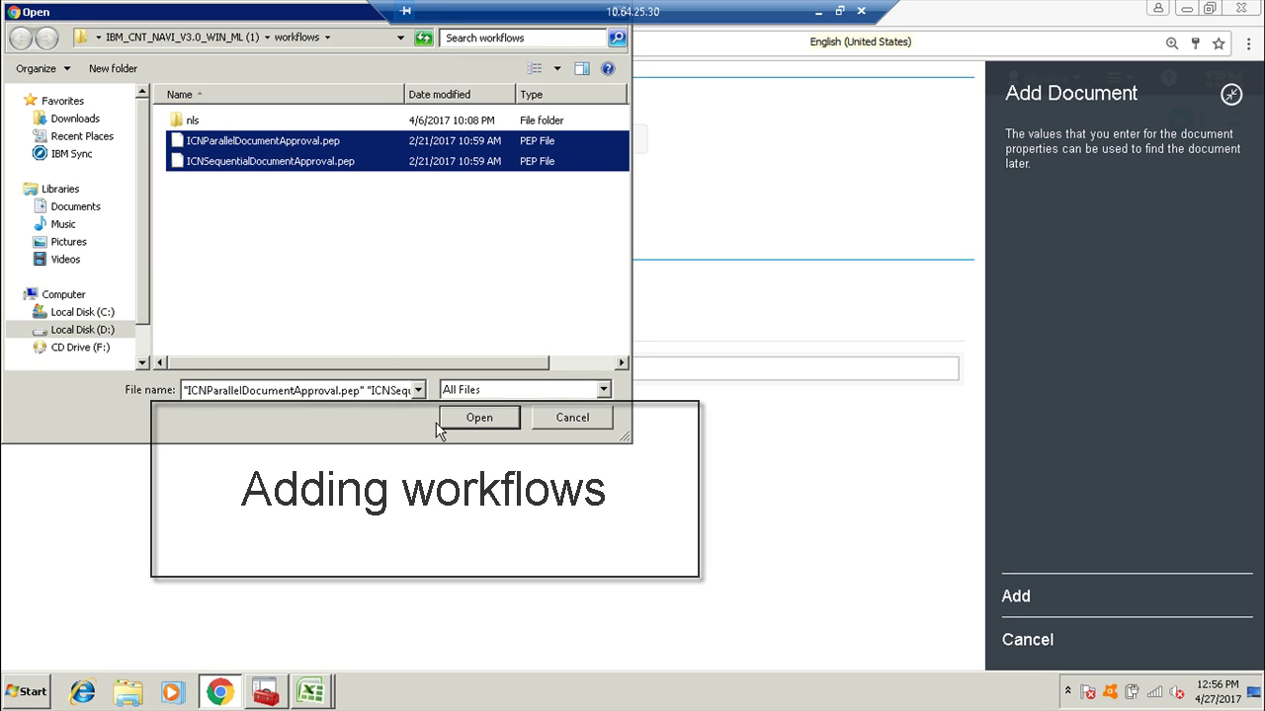
left_click(465, 419)
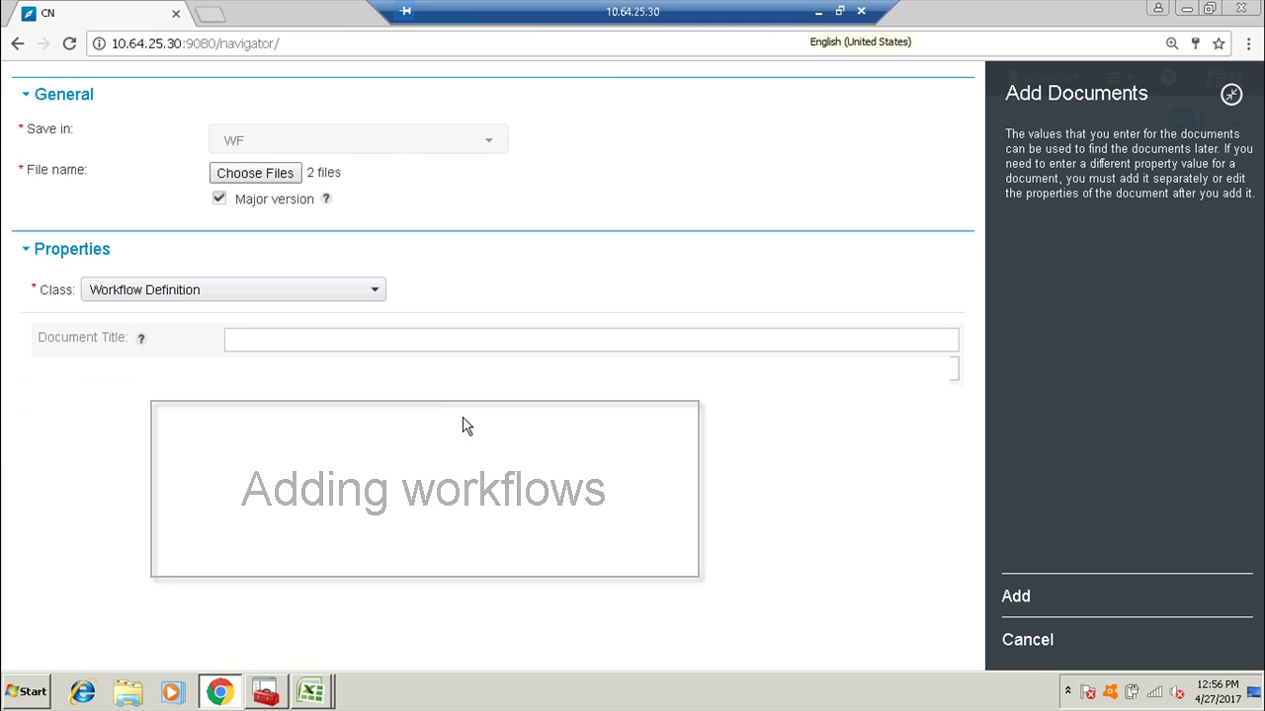
left_click(1018, 598)
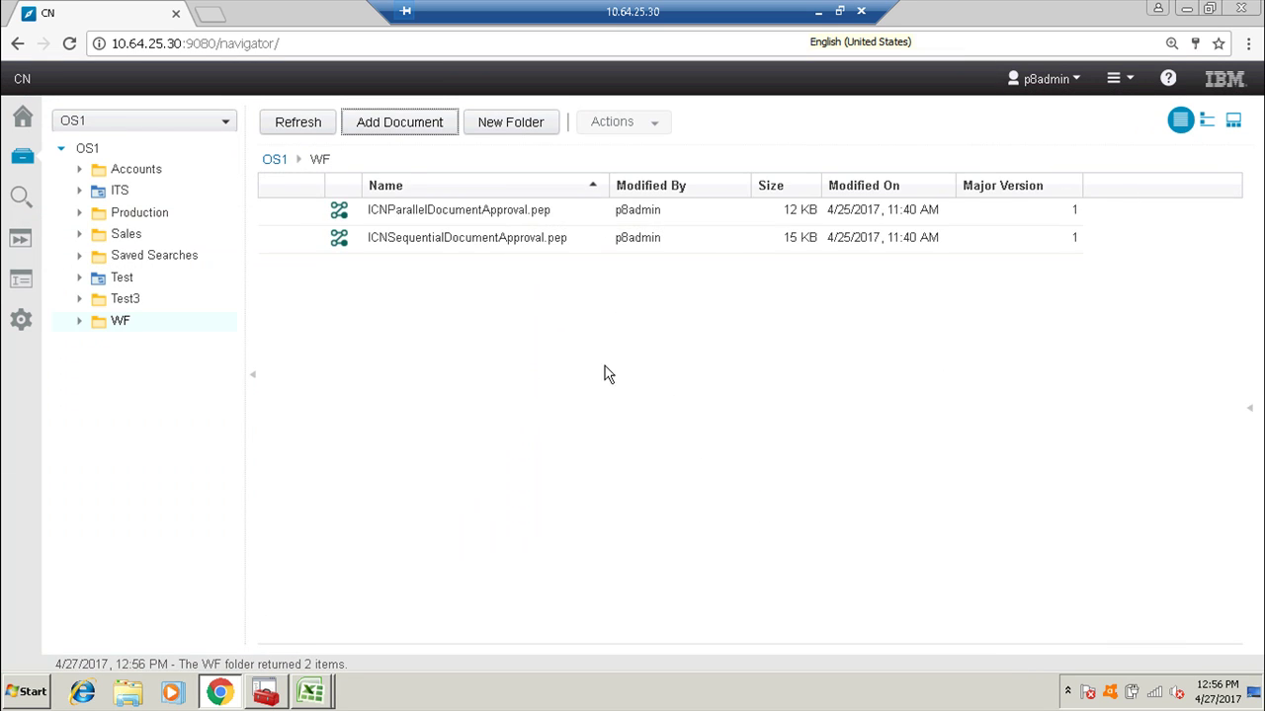
In Workplace XT, transfer the ICNParallelDocumentApproval and ICNSequentialDocumentApproval workflows from OS1 > WF.
left_click(818, 12)
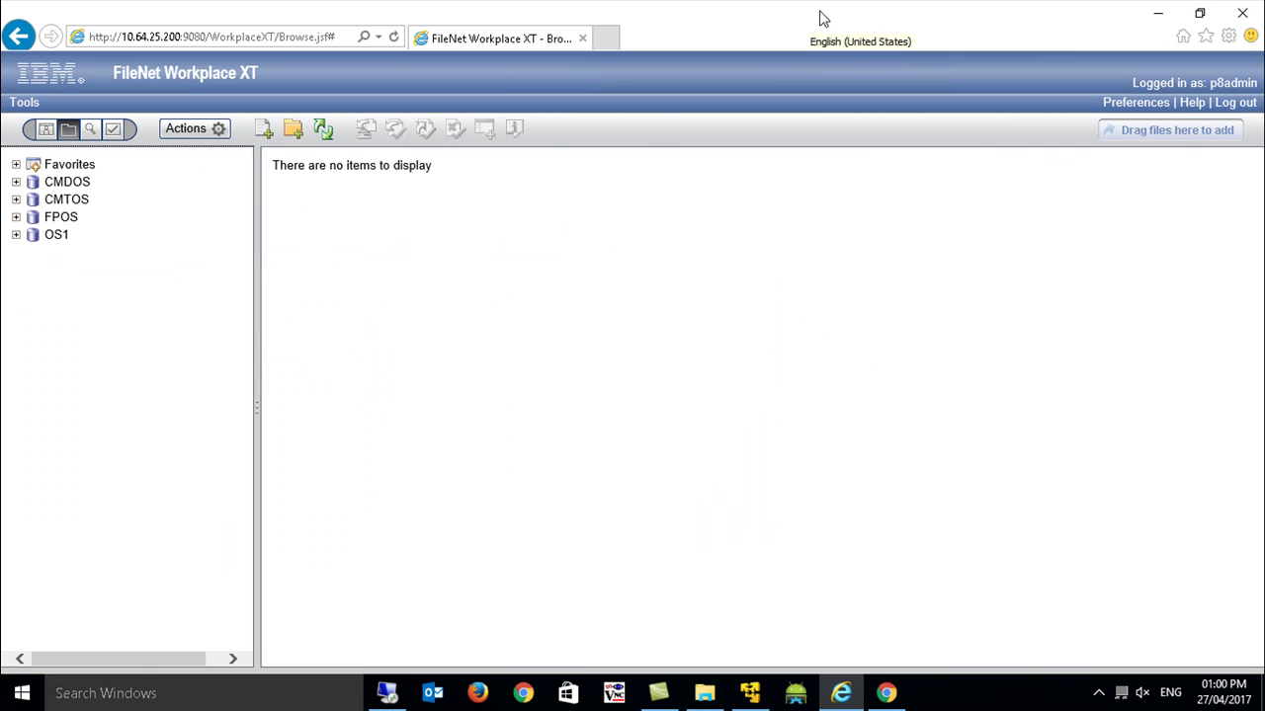
left_click(56, 237)
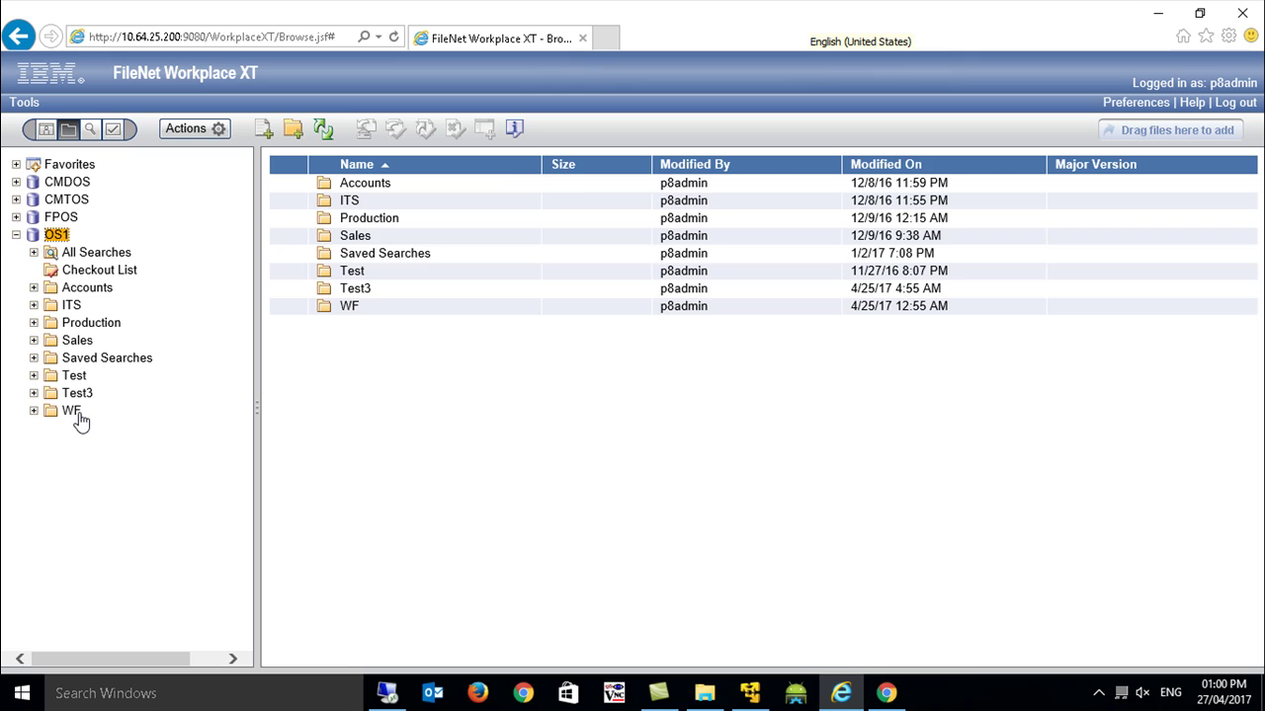
left_click(73, 413)
left_click(353, 190)
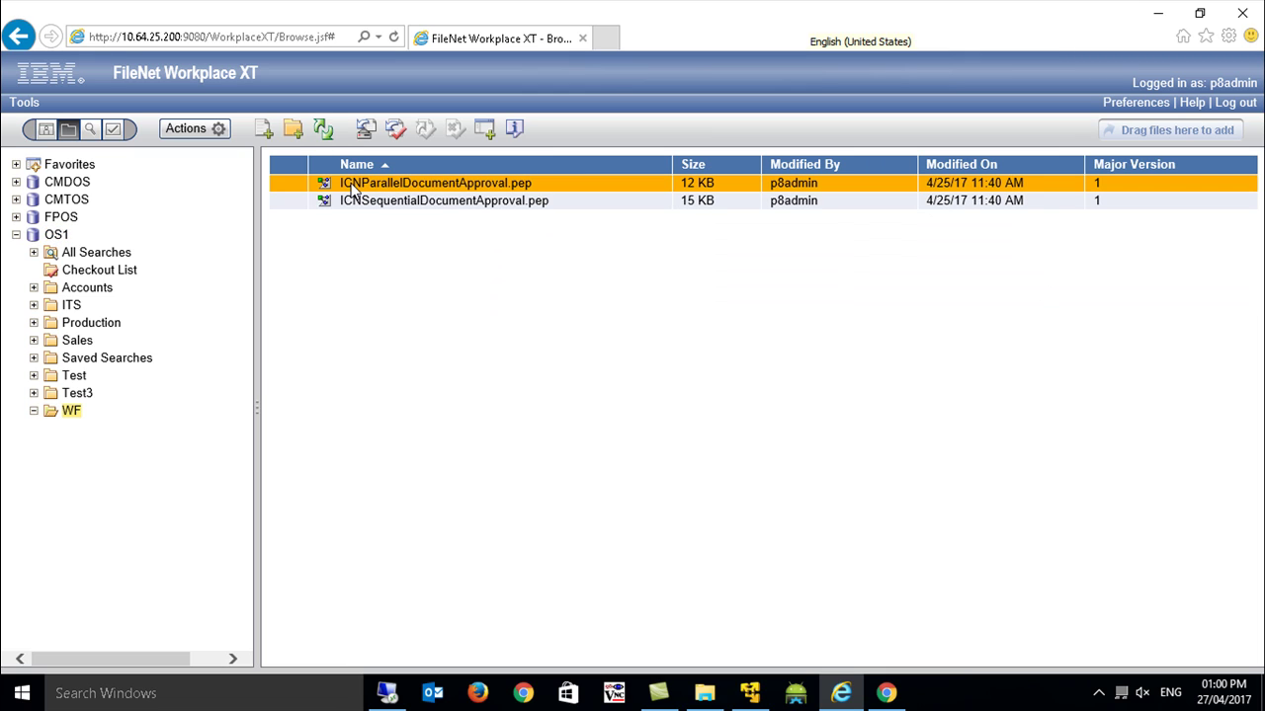
right_click(353, 191)
mouse_move(431, 395)
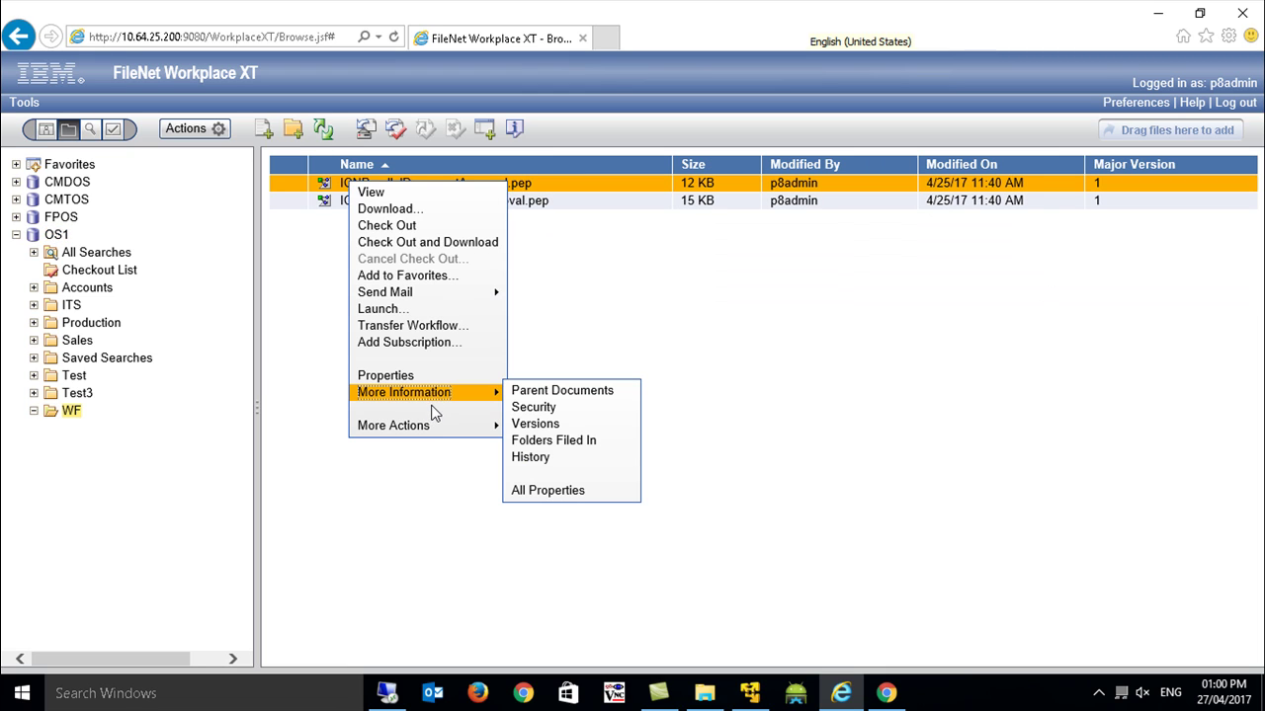
mouse_move(439, 430)
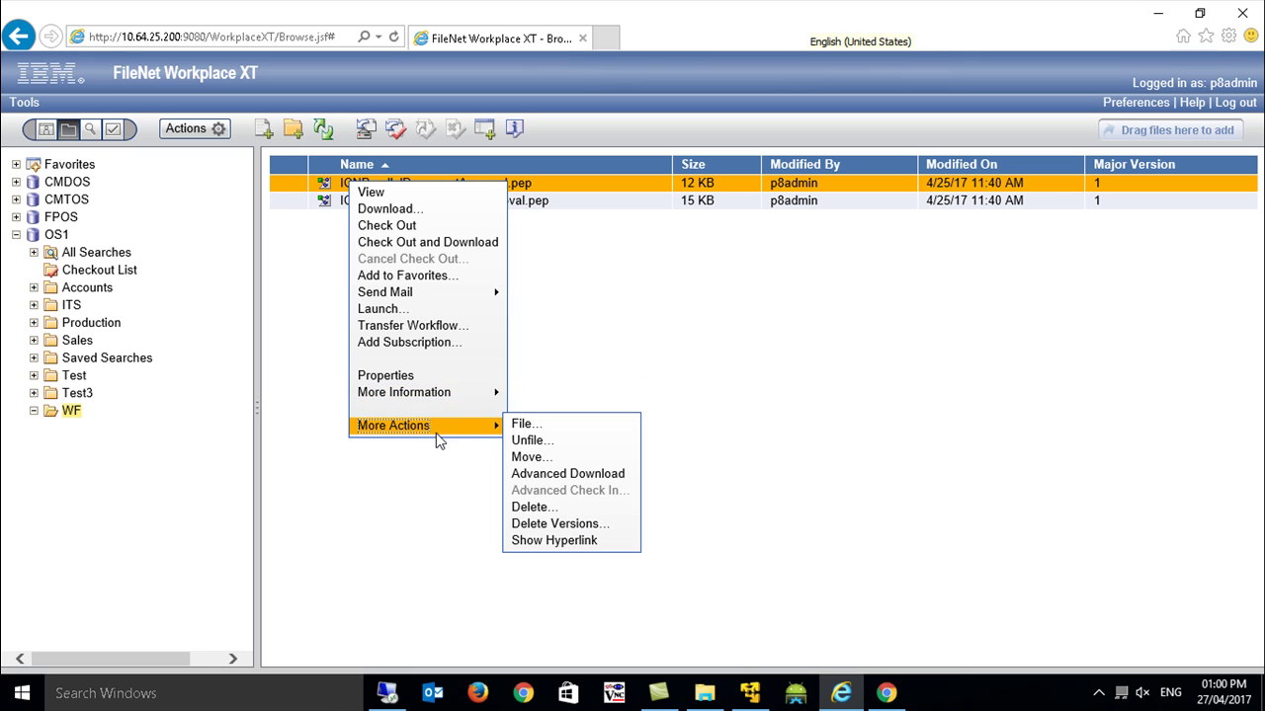
left_click(437, 325)
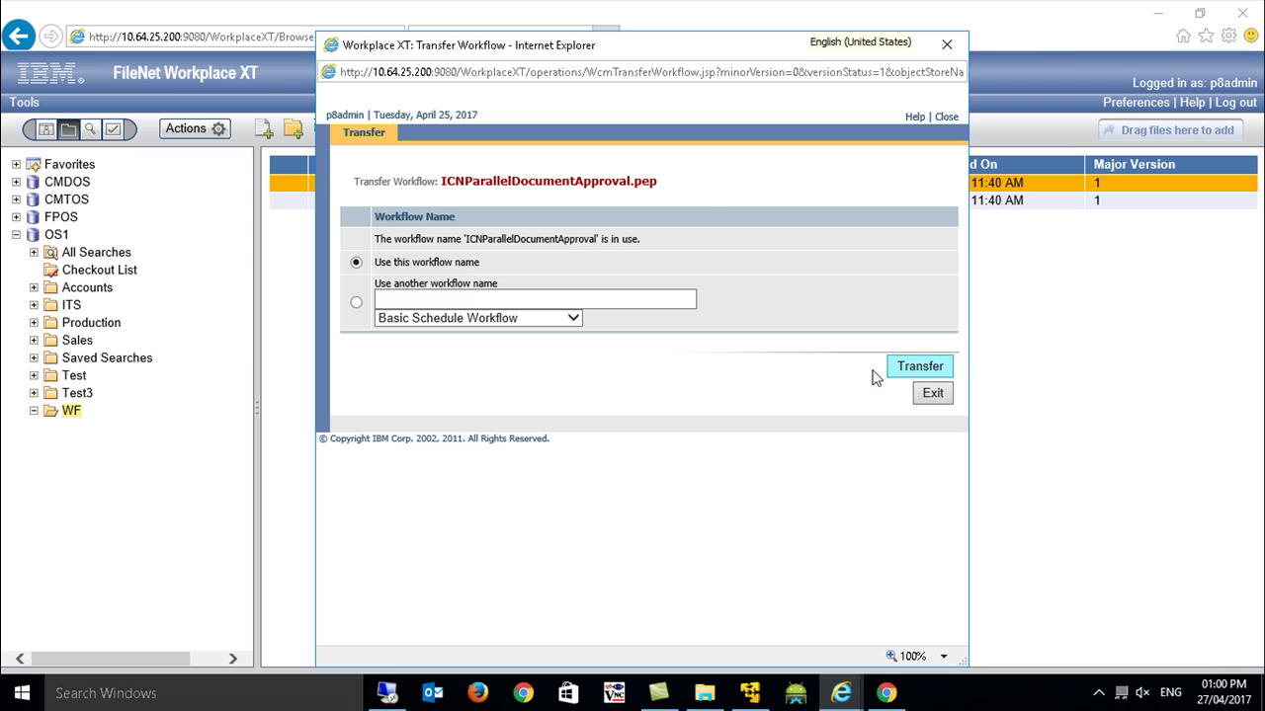
left_click(889, 367)
right_click(457, 207)
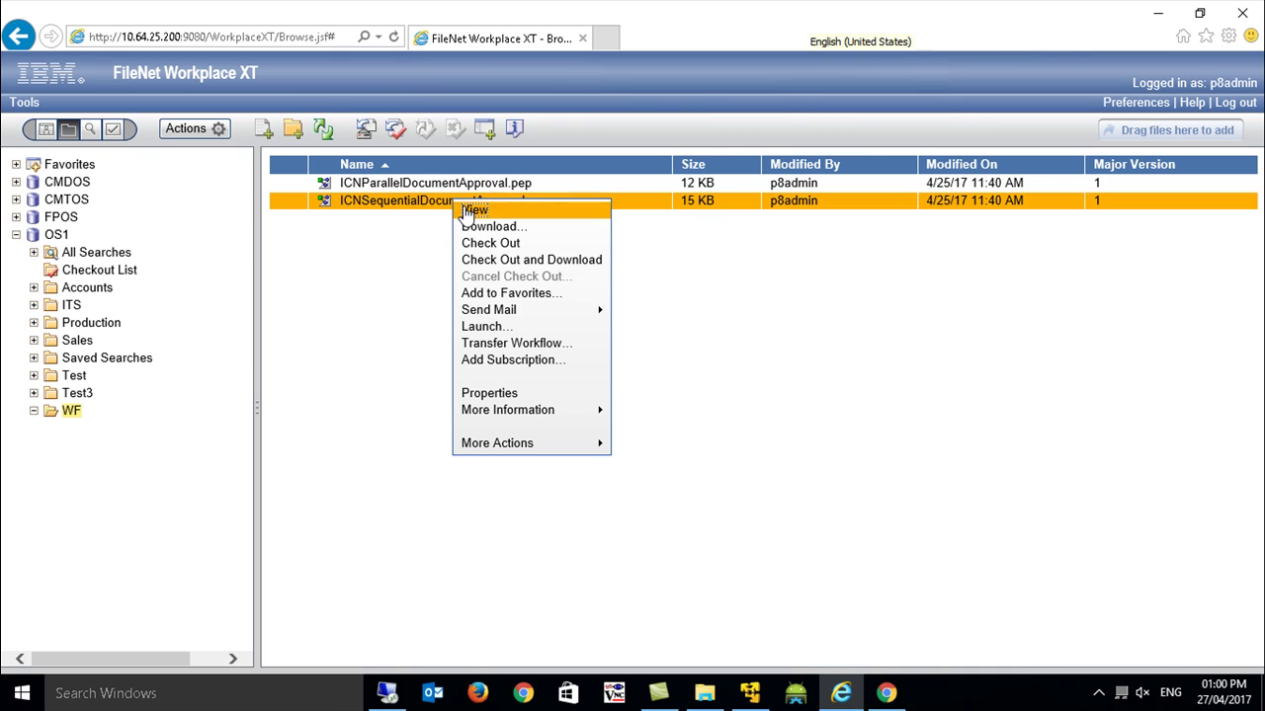
left_click(530, 344)
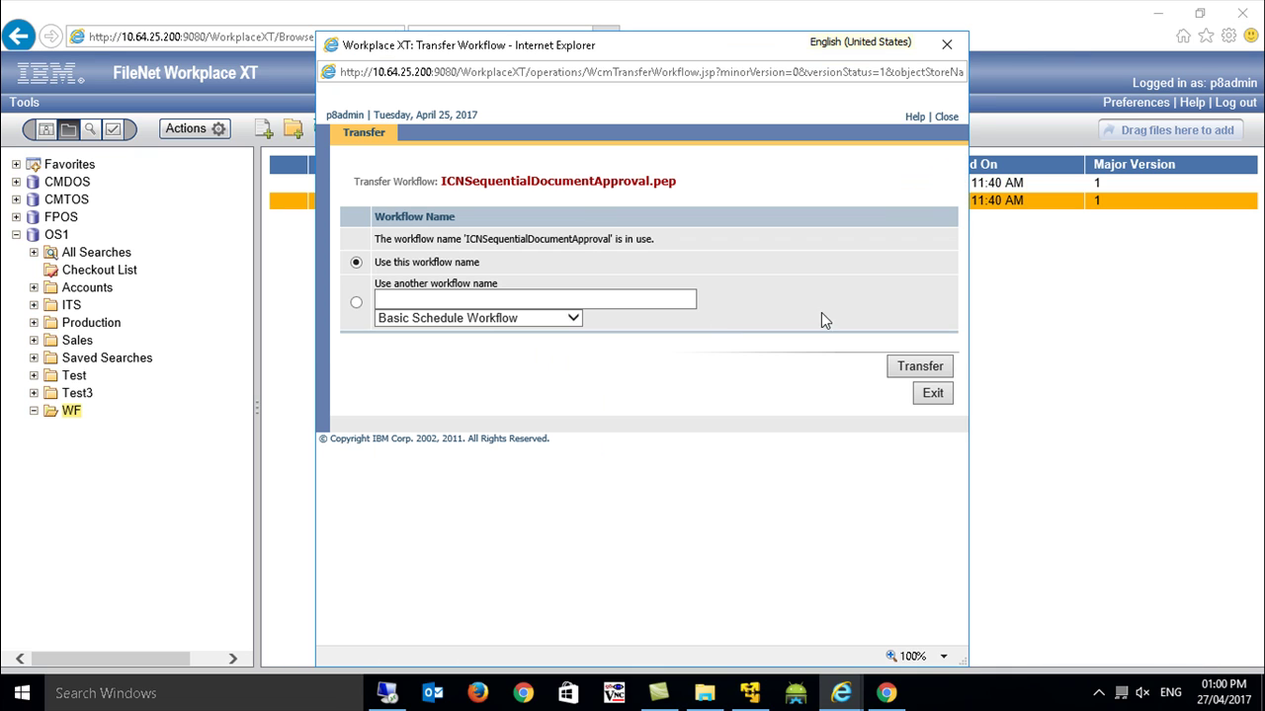
left_click(899, 365)
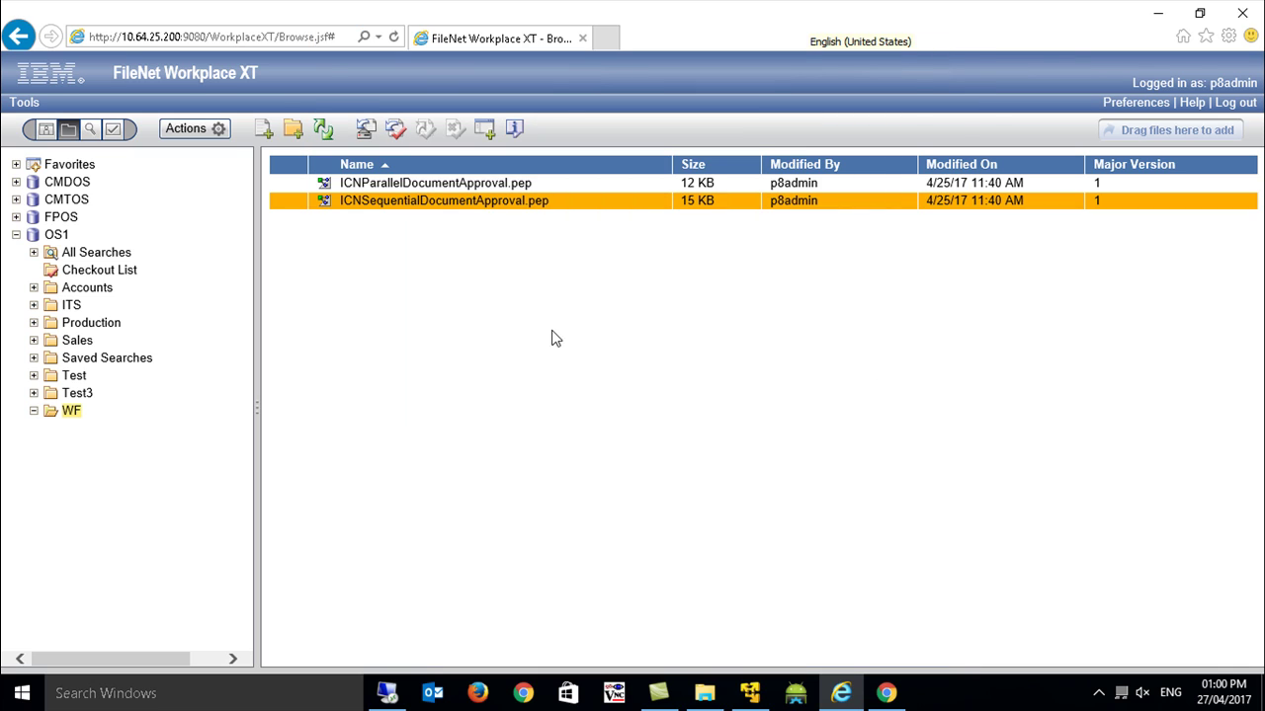
left_click(57, 235)
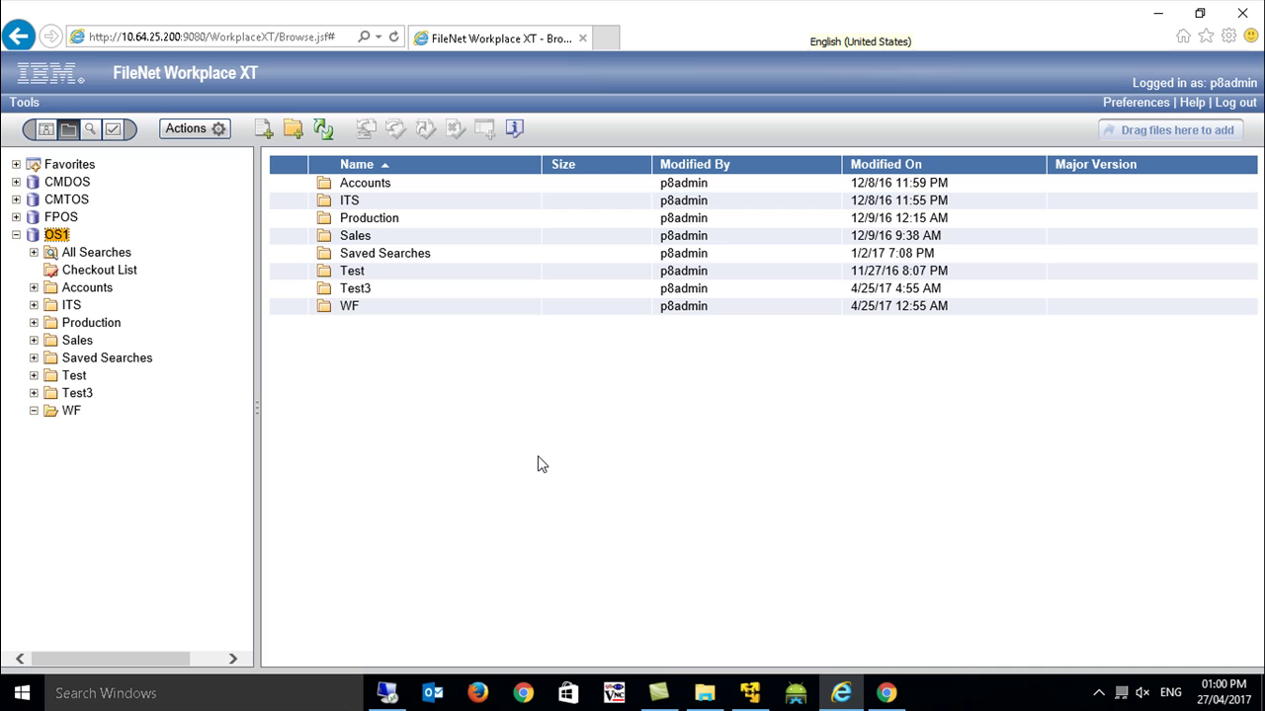
Return to the remote session and bring the Test22211.xlsx workbook forward in Excel.
left_click(886, 695)
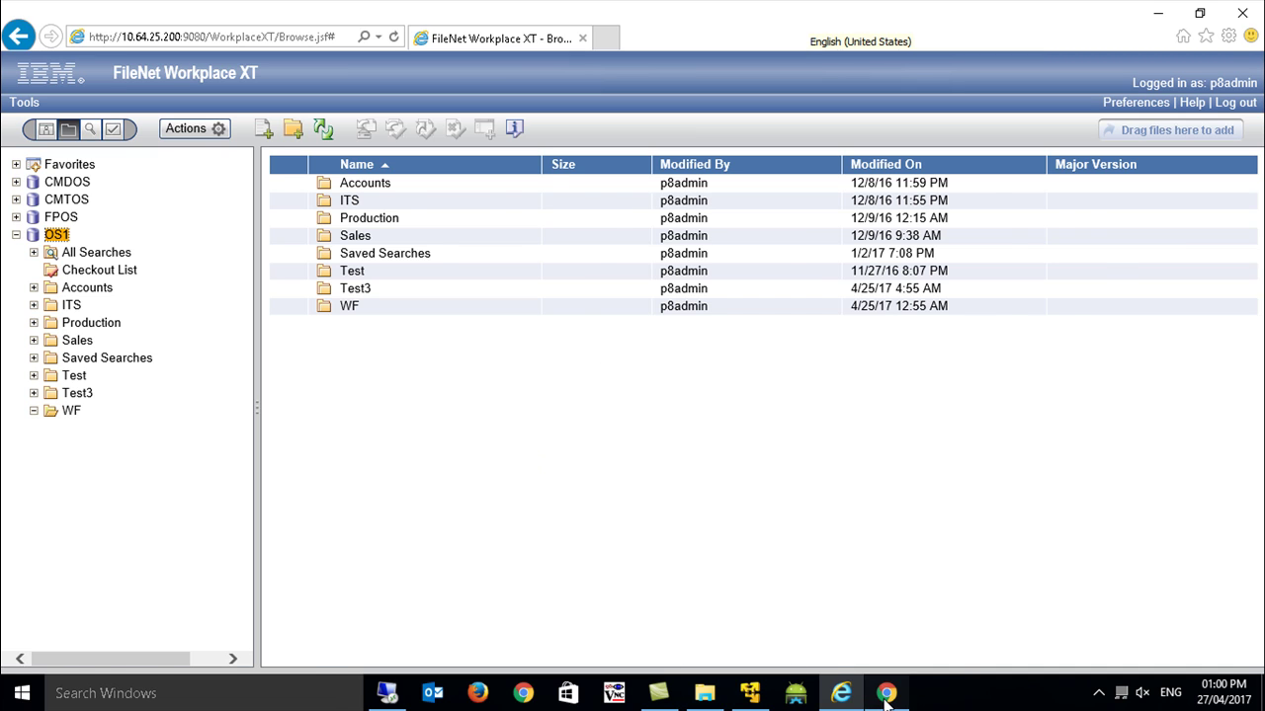
left_click(387, 694)
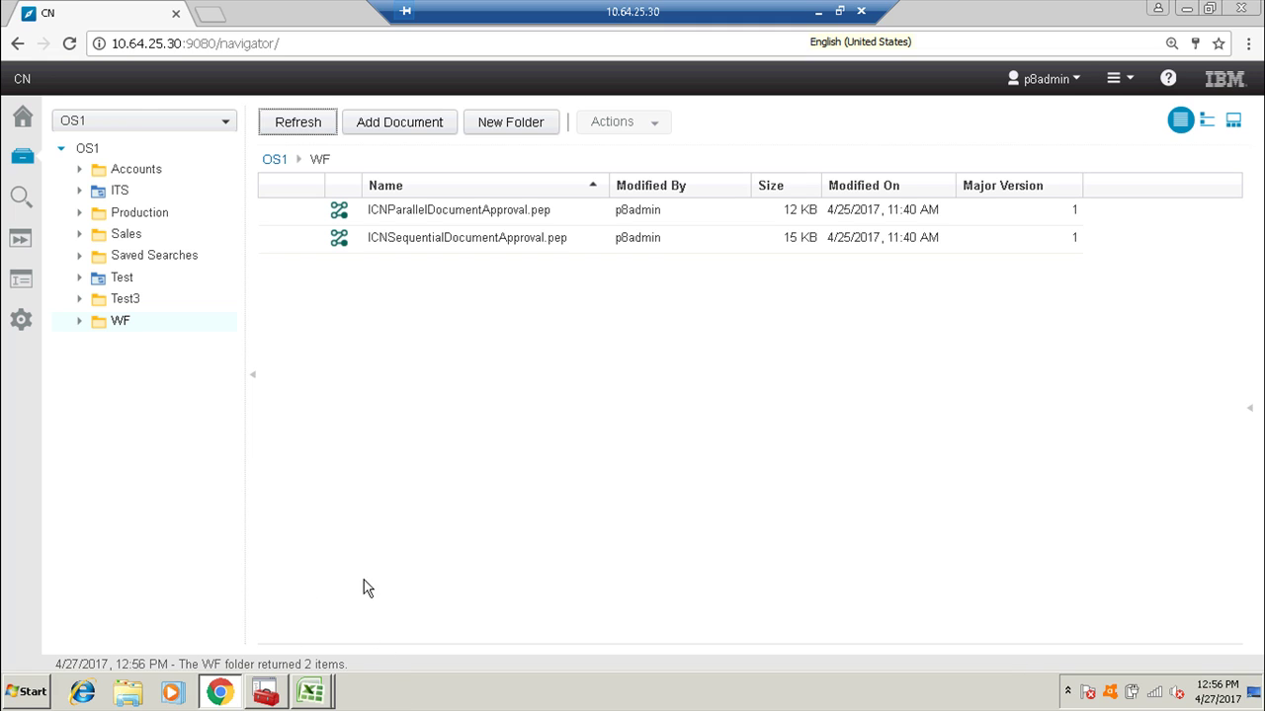
left_click(311, 692)
left_click(308, 654)
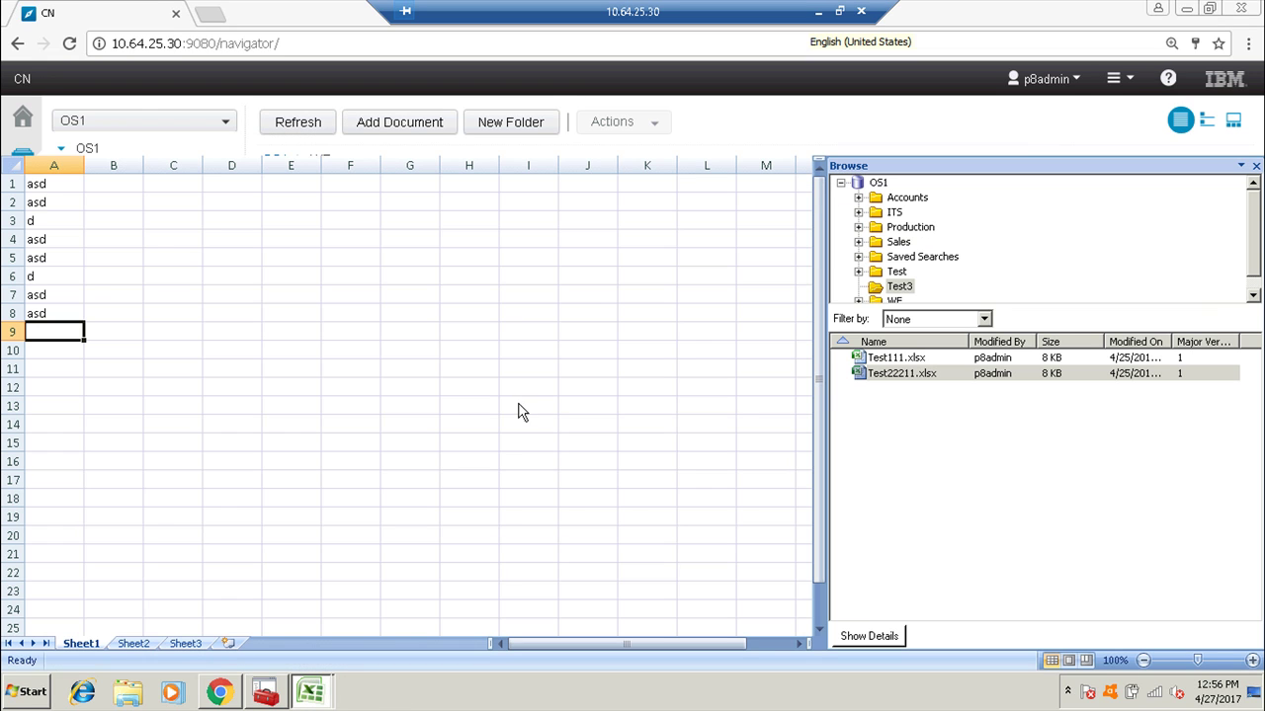
Start a review workflow for Test22211.xlsx and add the first reviewer from the directory.
right_click(879, 379)
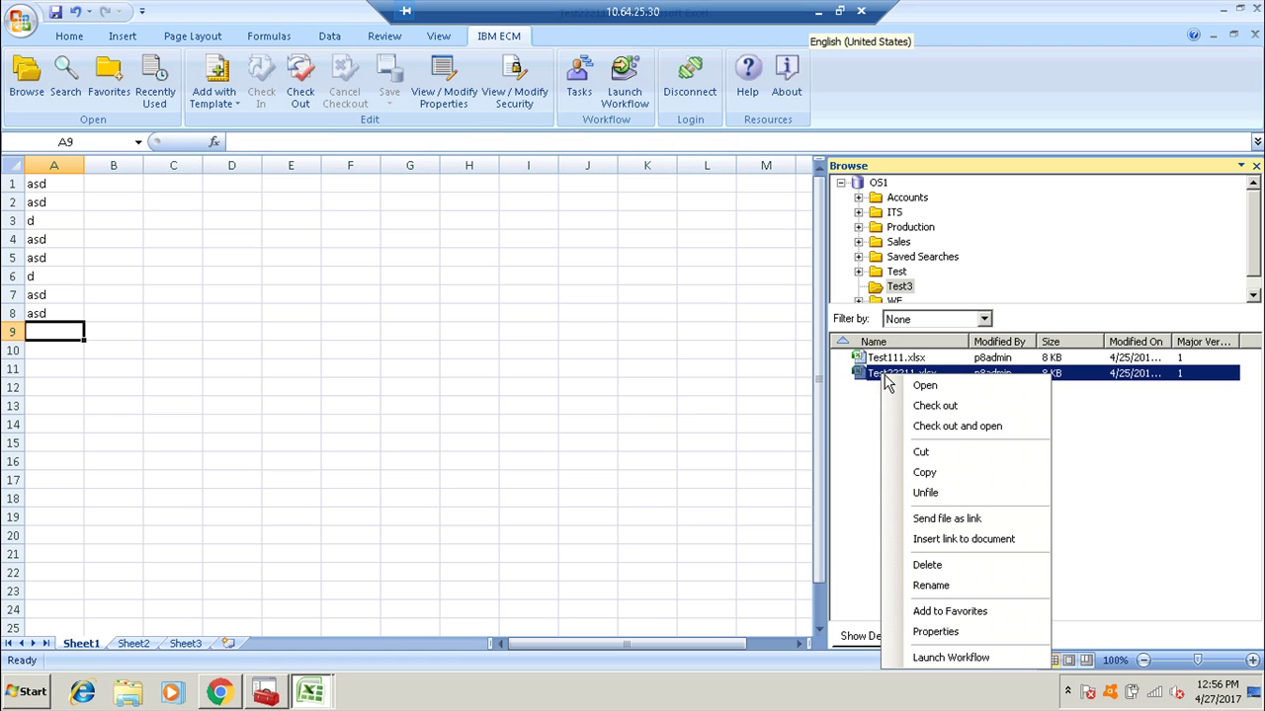
left_click(938, 659)
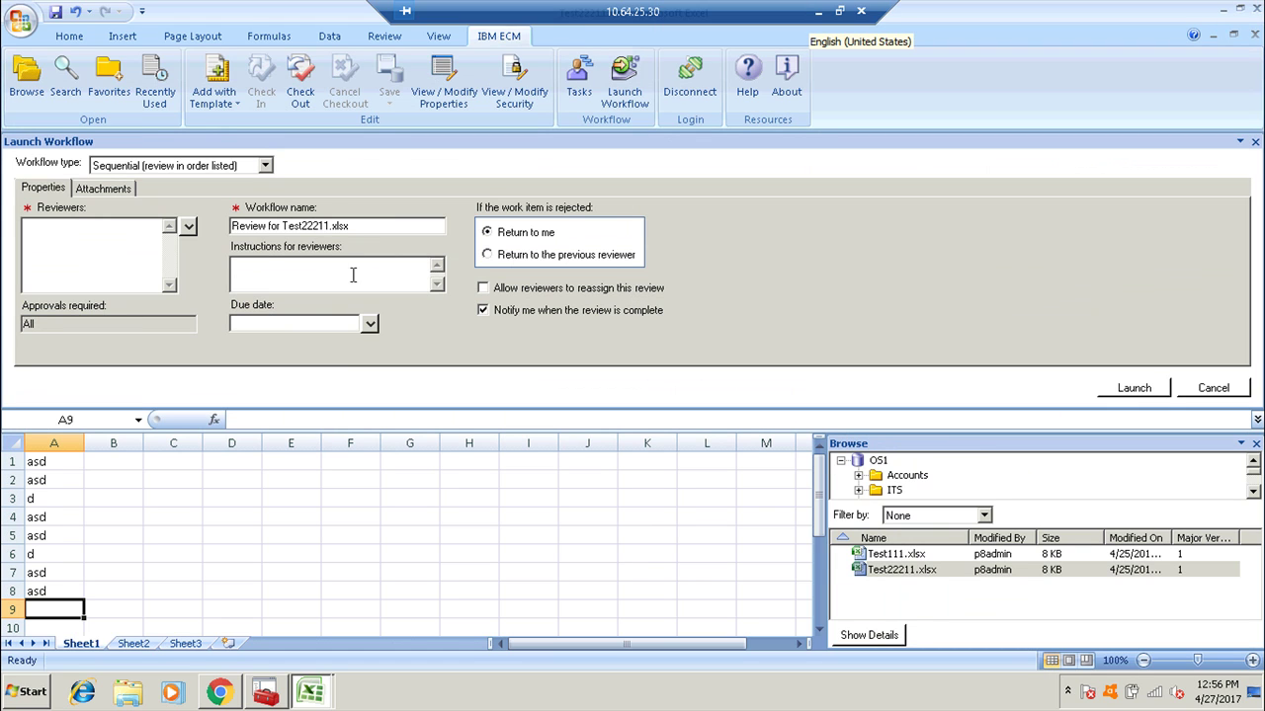
left_click(188, 227)
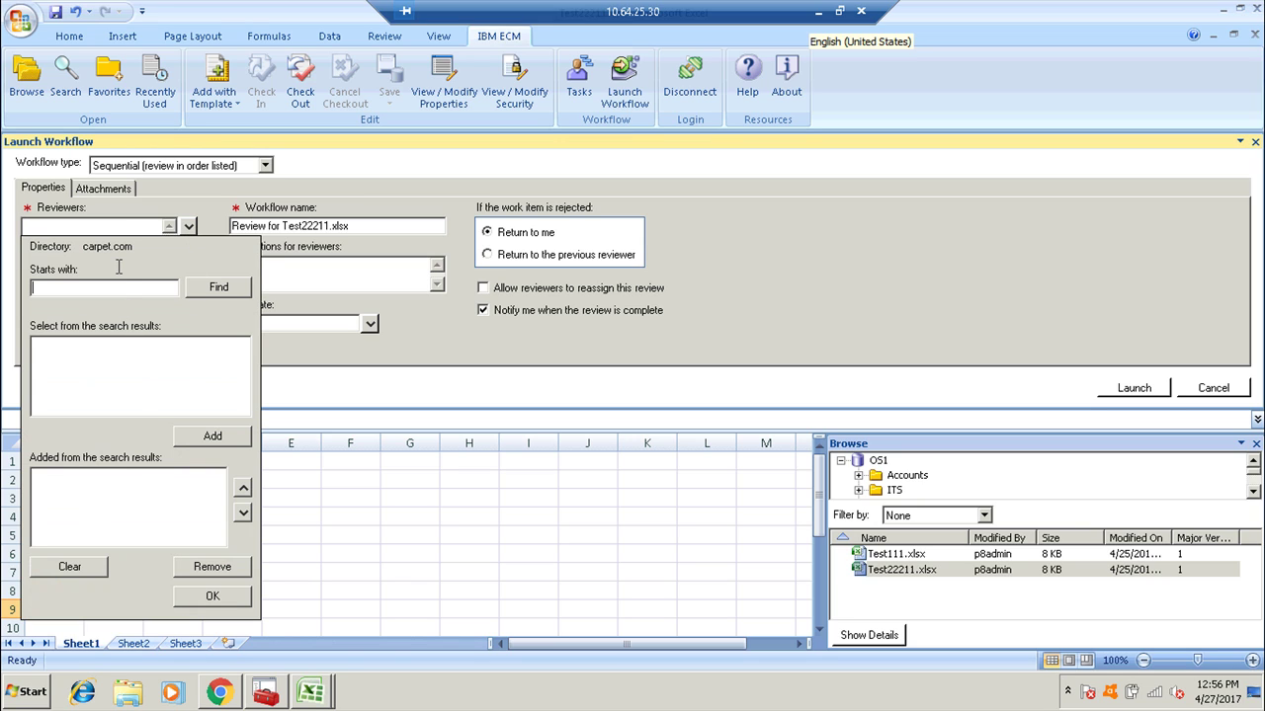
type("p")
key("BackSpace")
key("BackSpace")
key("BackSpace")
key("BackSpace")
key("BackSpace")
key("Return")
left_click(62, 347)
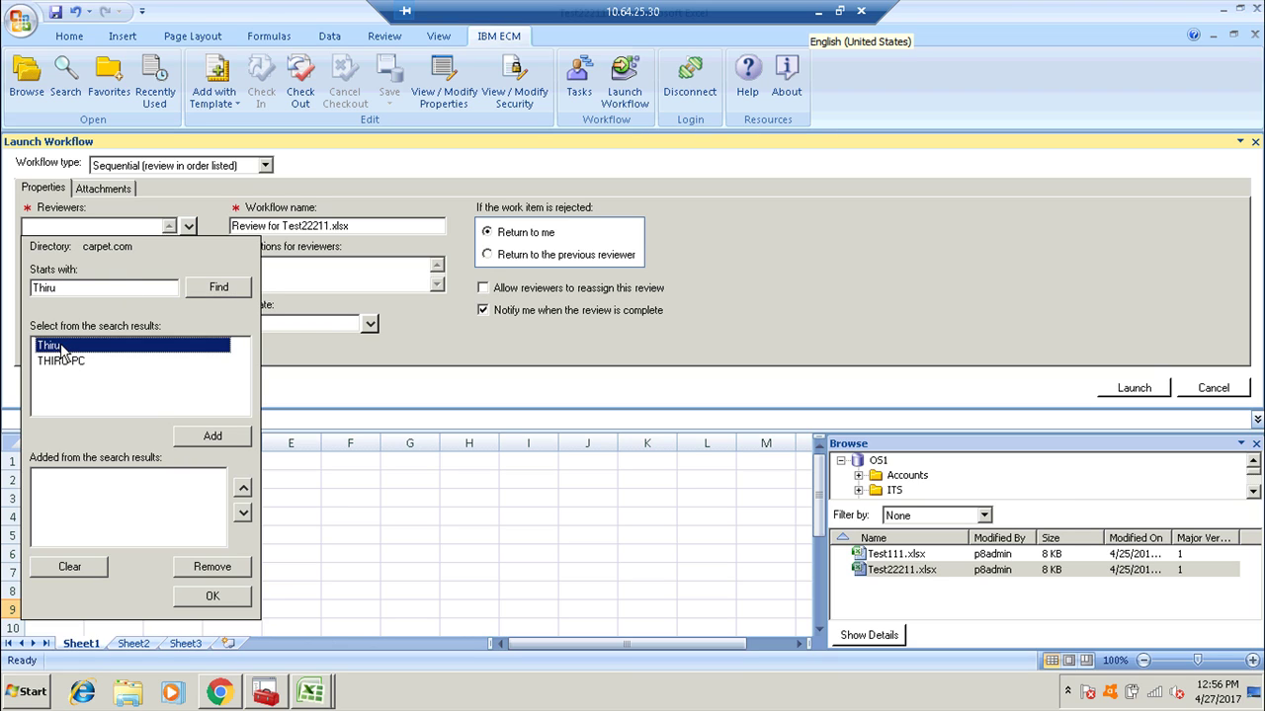
double_click(61, 347)
left_click(188, 597)
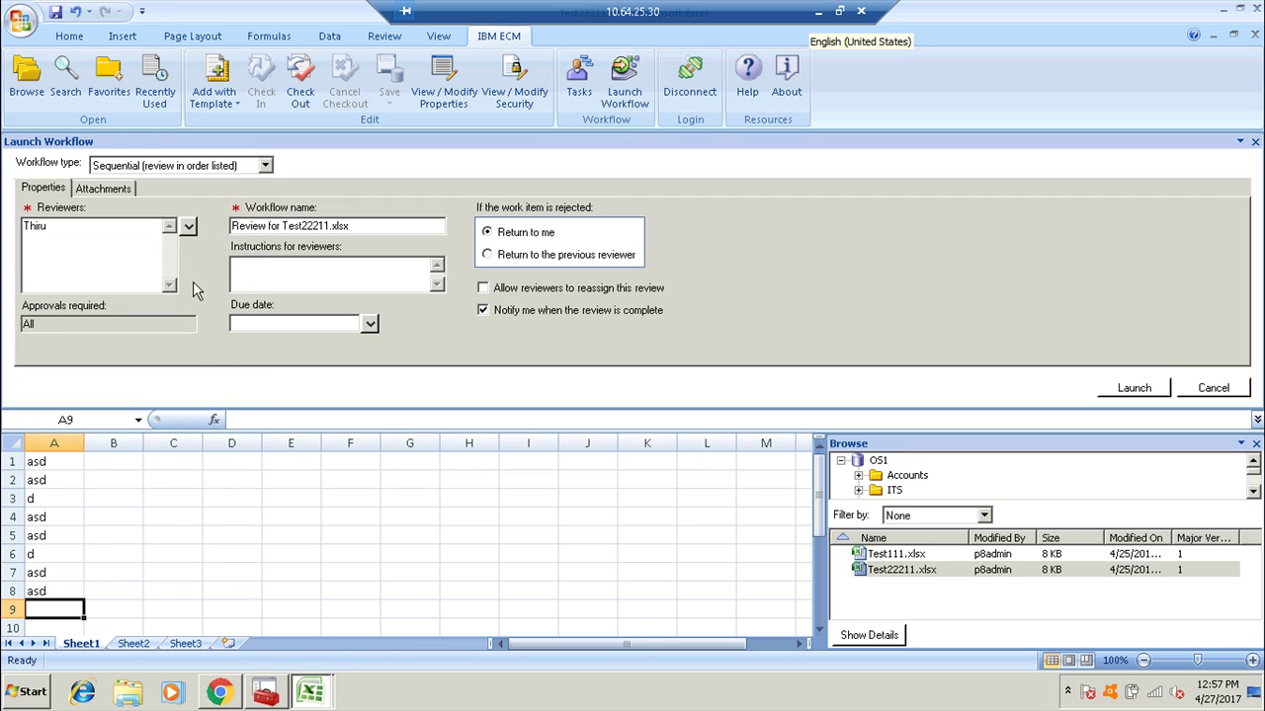
Search the directory for the second reviewer, add them after the first, and confirm both.
left_click(188, 227)
left_click(135, 287)
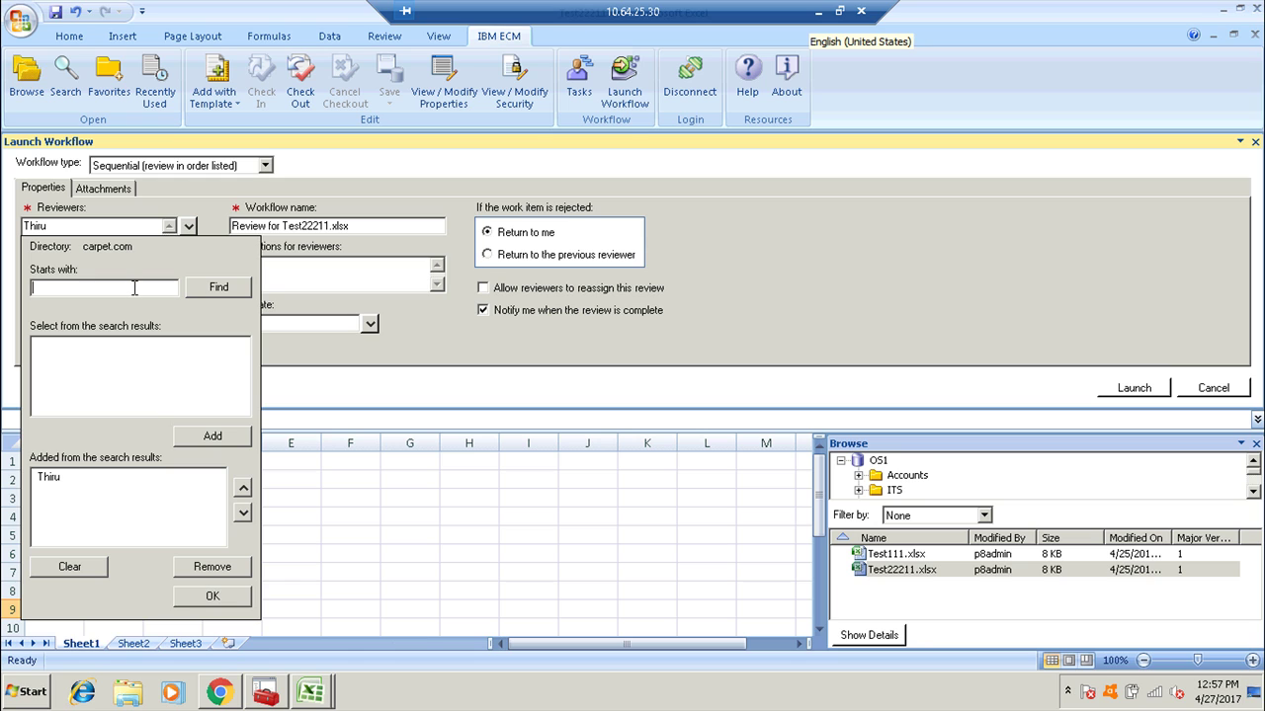
type("Bicky")
key("Return")
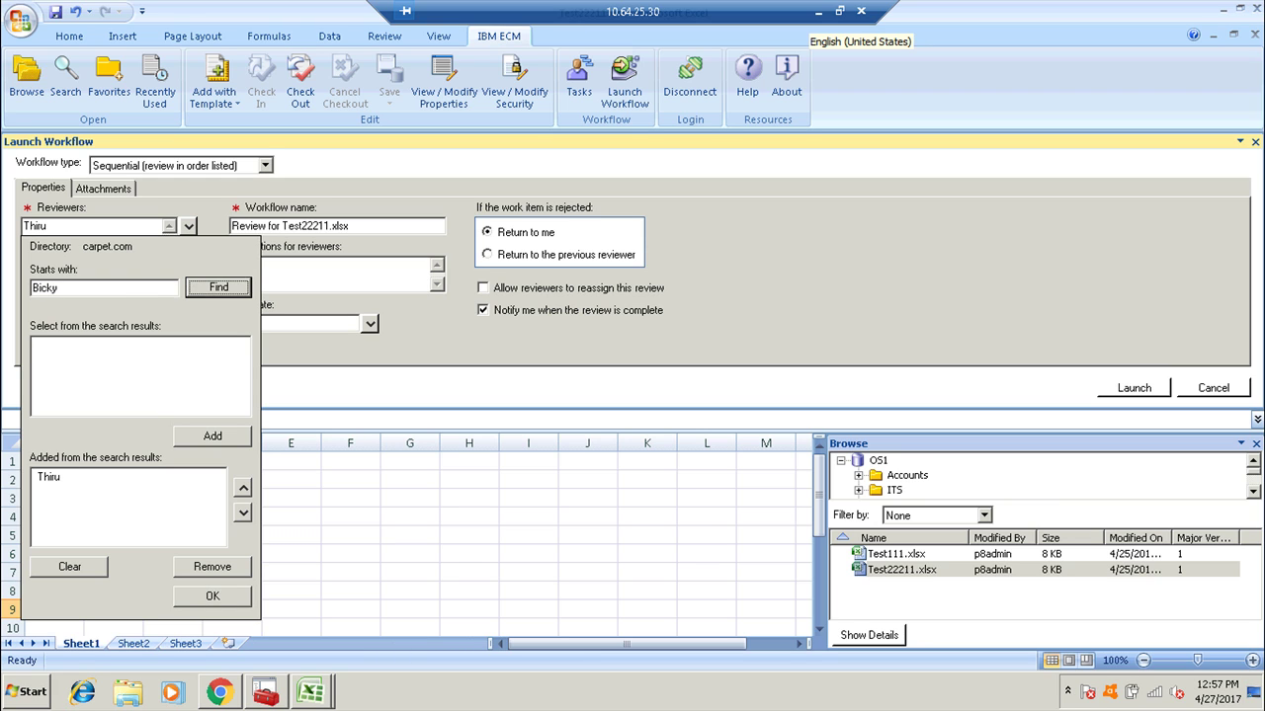
double_click(51, 346)
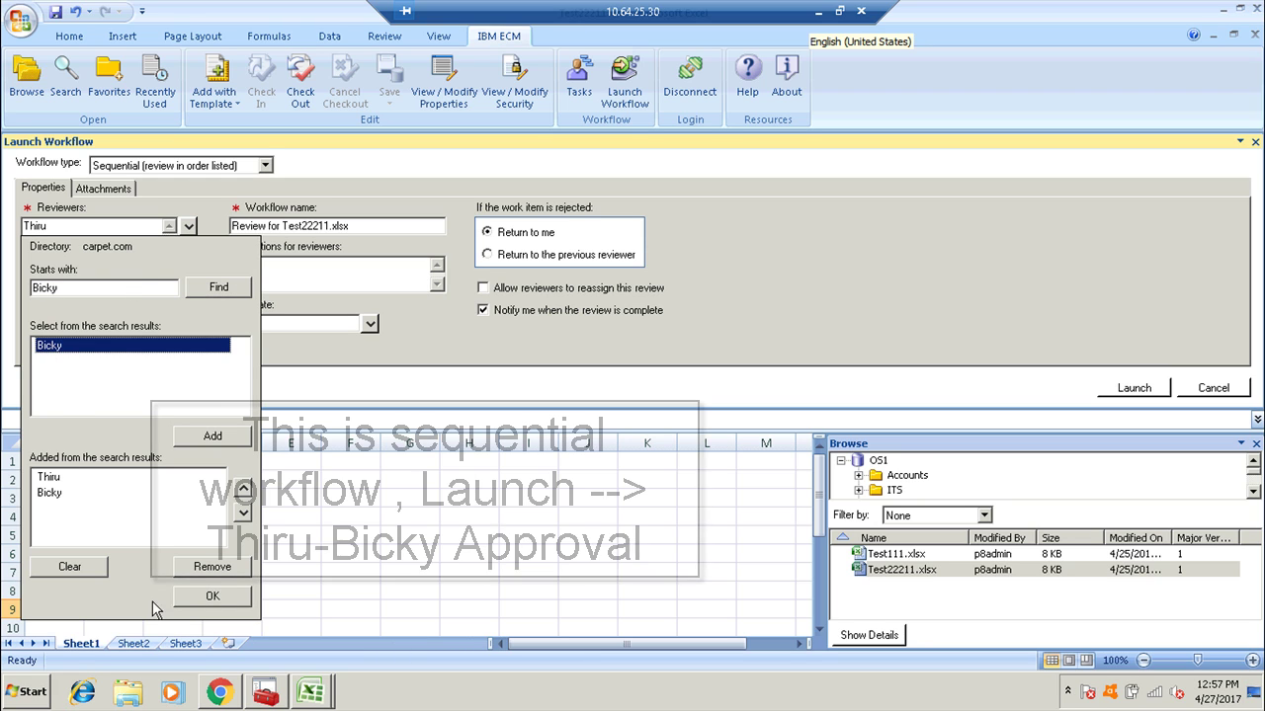
left_click(212, 595)
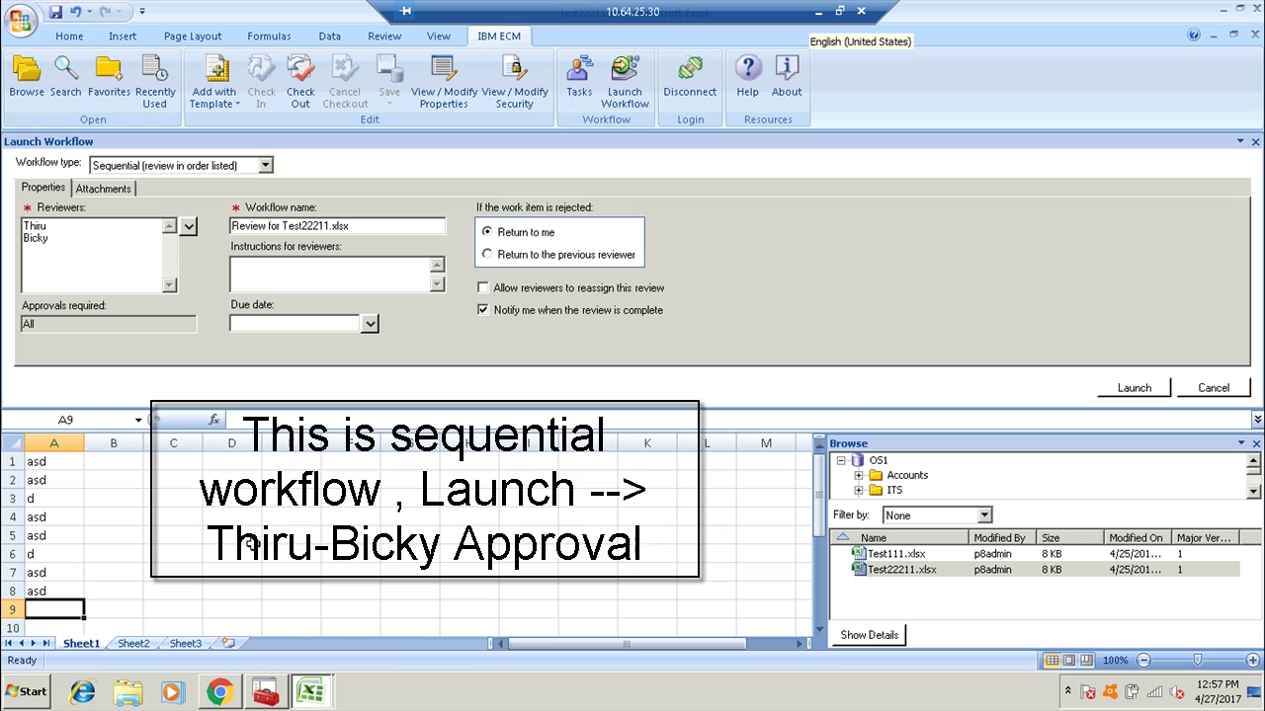
Enter instructions 'Test wf from Office', keep the Sequential workflow type, and launch the workflow.
left_click(389, 275)
type("Te")
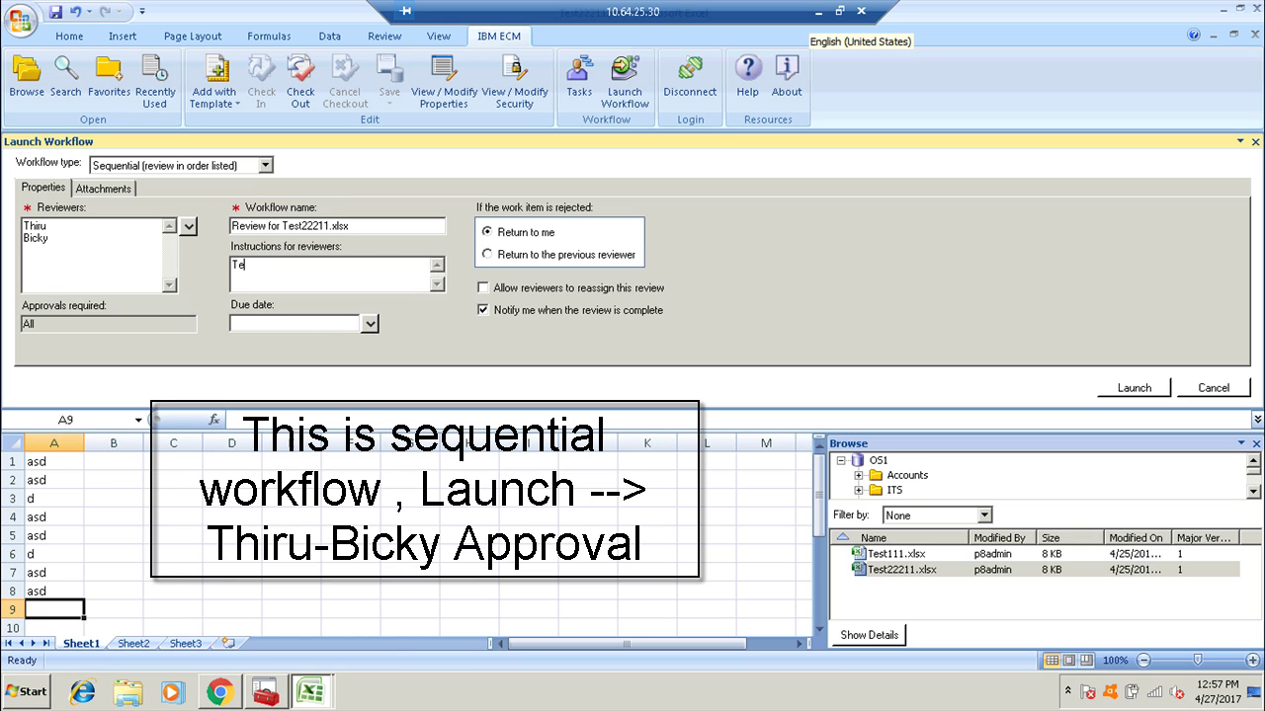
type("st wf fr")
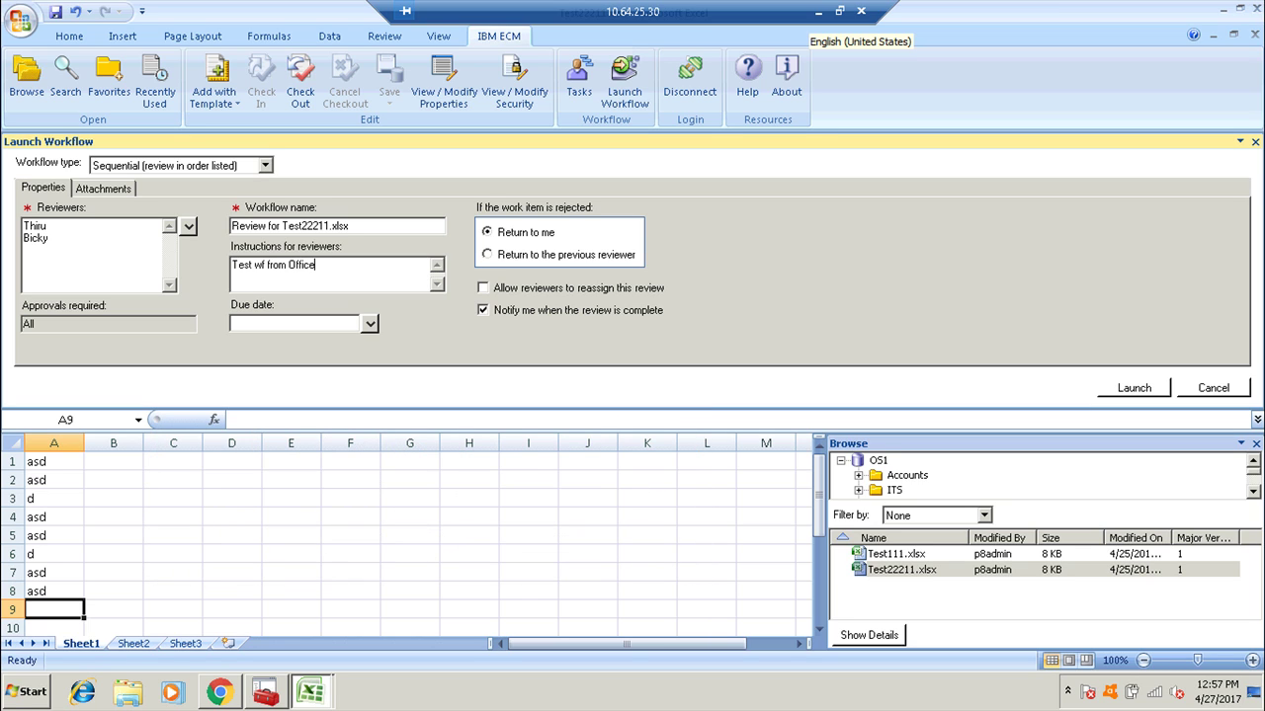
type("om Office")
left_click(188, 170)
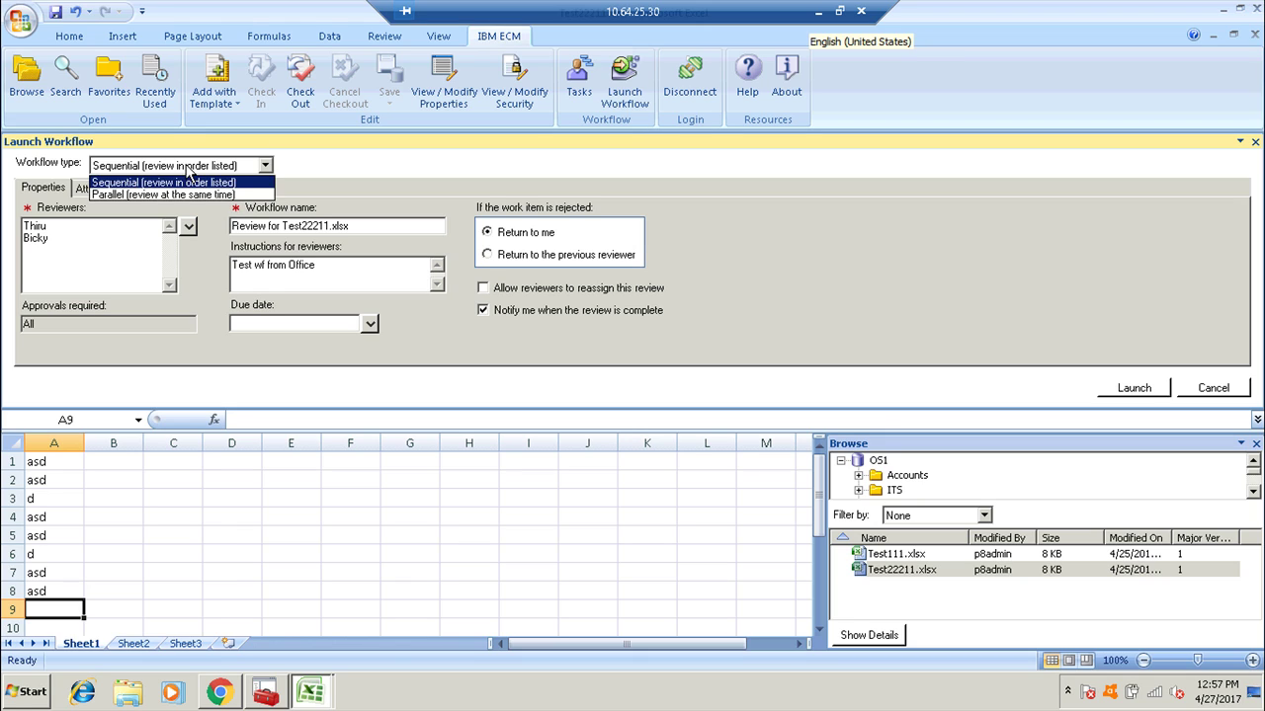
left_click(187, 170)
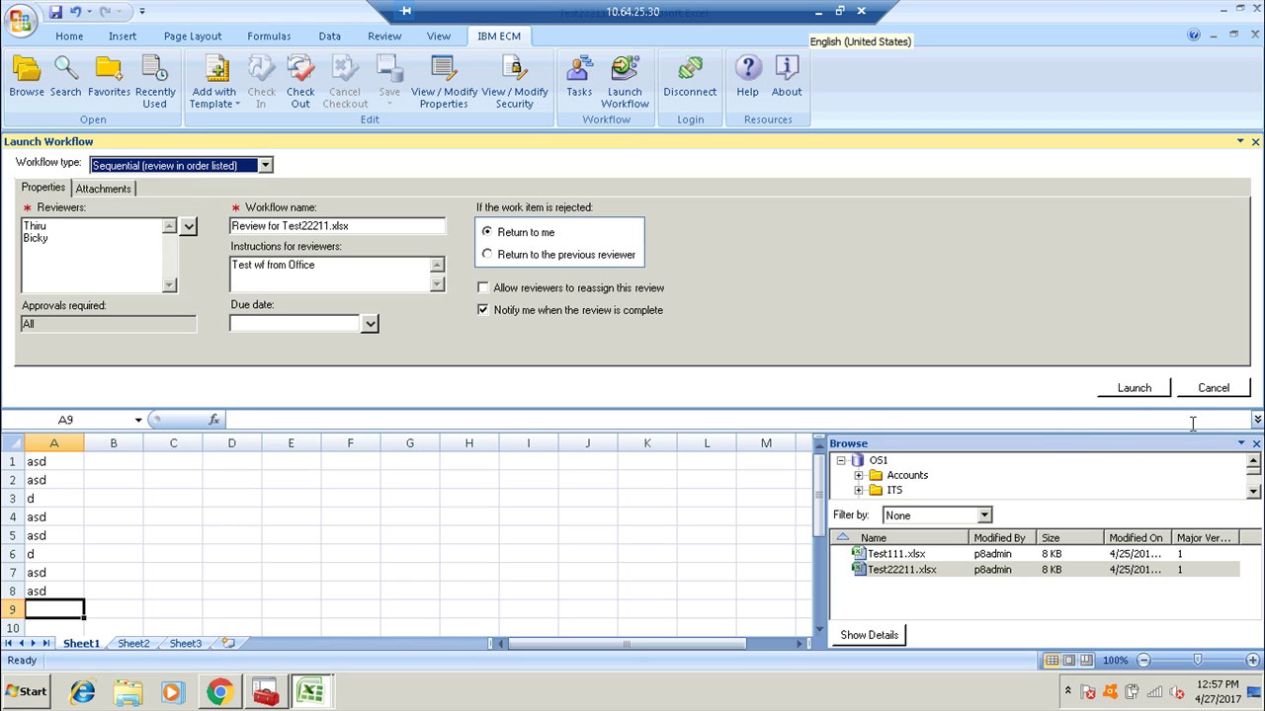
left_click(1133, 389)
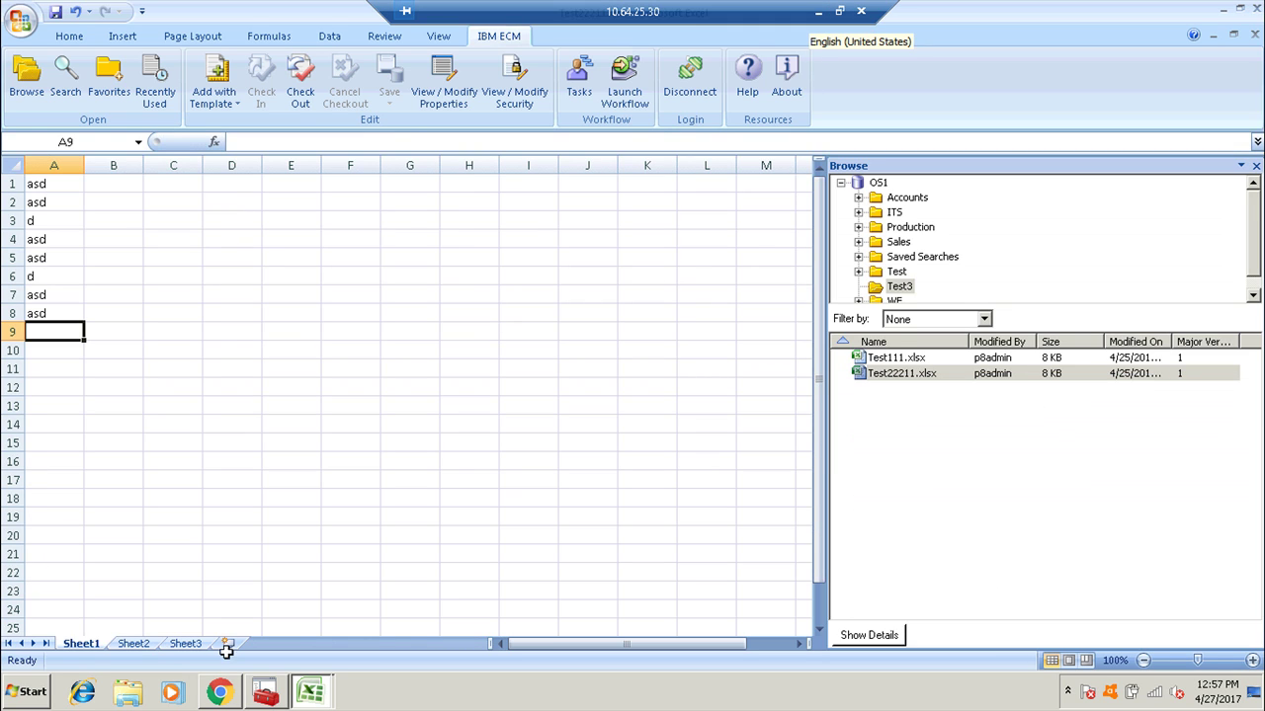
Log the administrator out of the Content Navigator web client.
left_click(222, 693)
left_click(1053, 85)
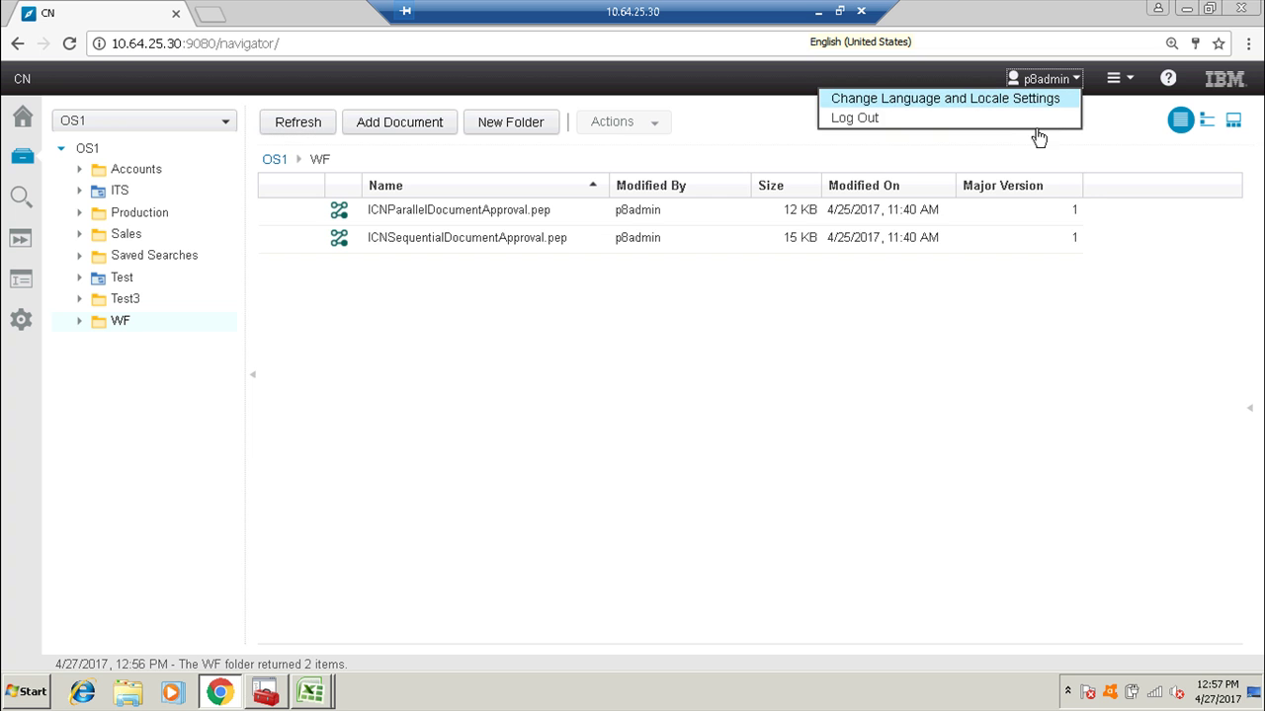
left_click(991, 119)
left_click(654, 466)
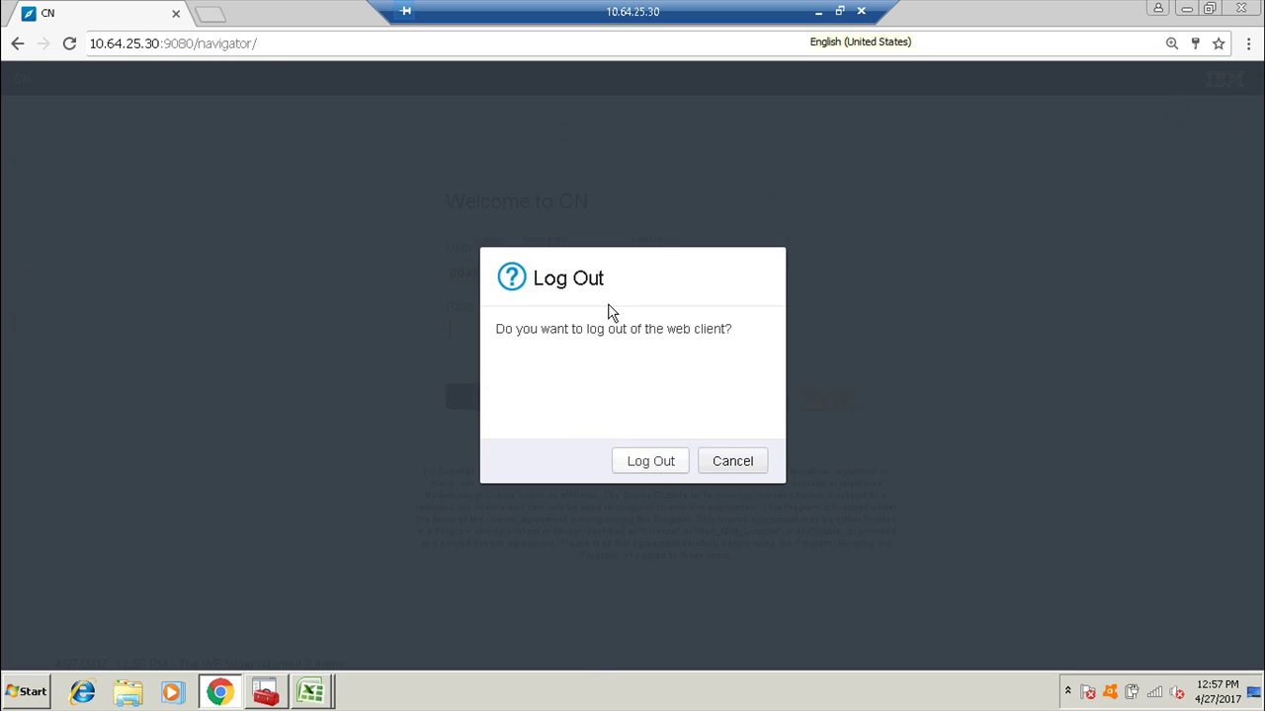
Log in to Content Navigator with the first reviewer's user name and password.
double_click(522, 274)
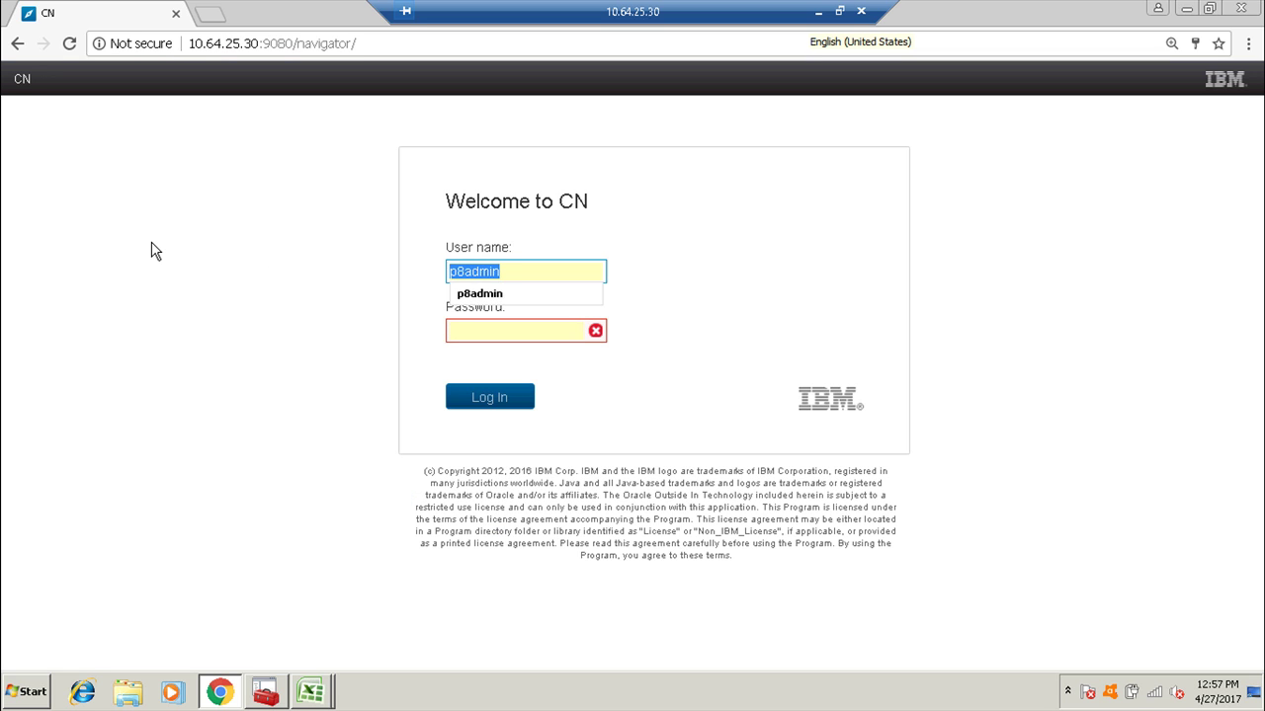
type("Thiru")
key("Tab")
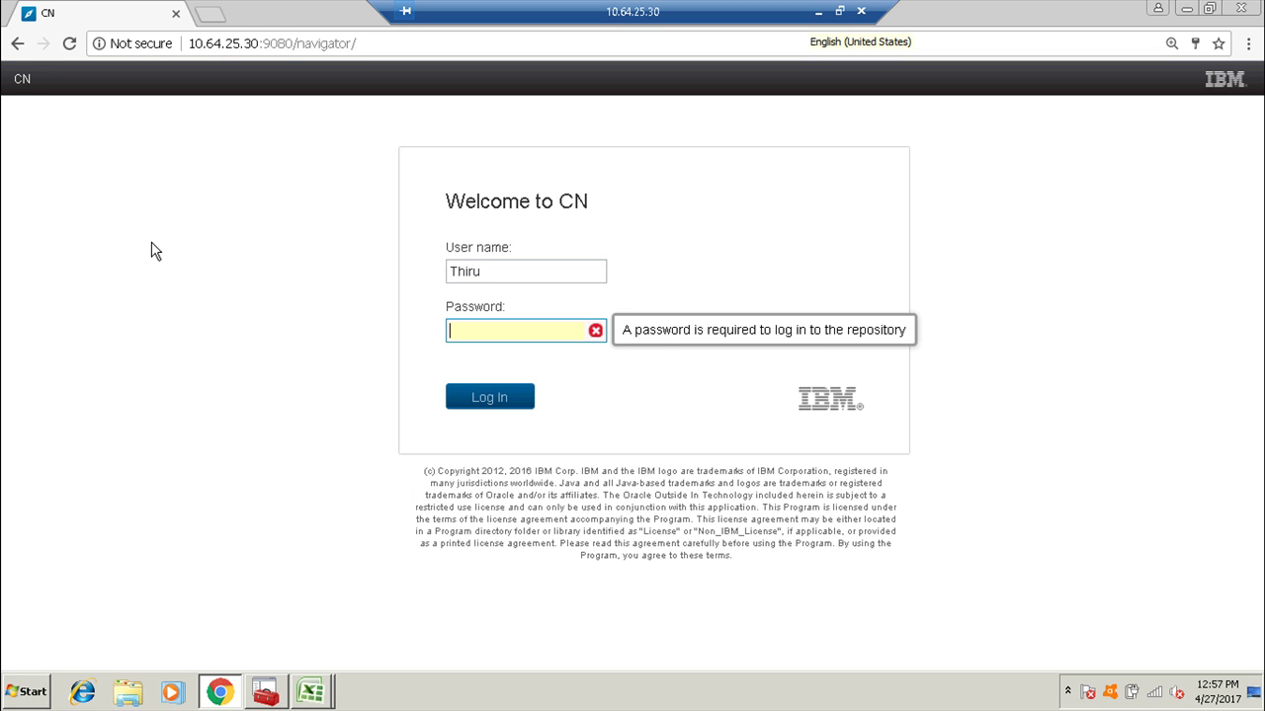
type("***")
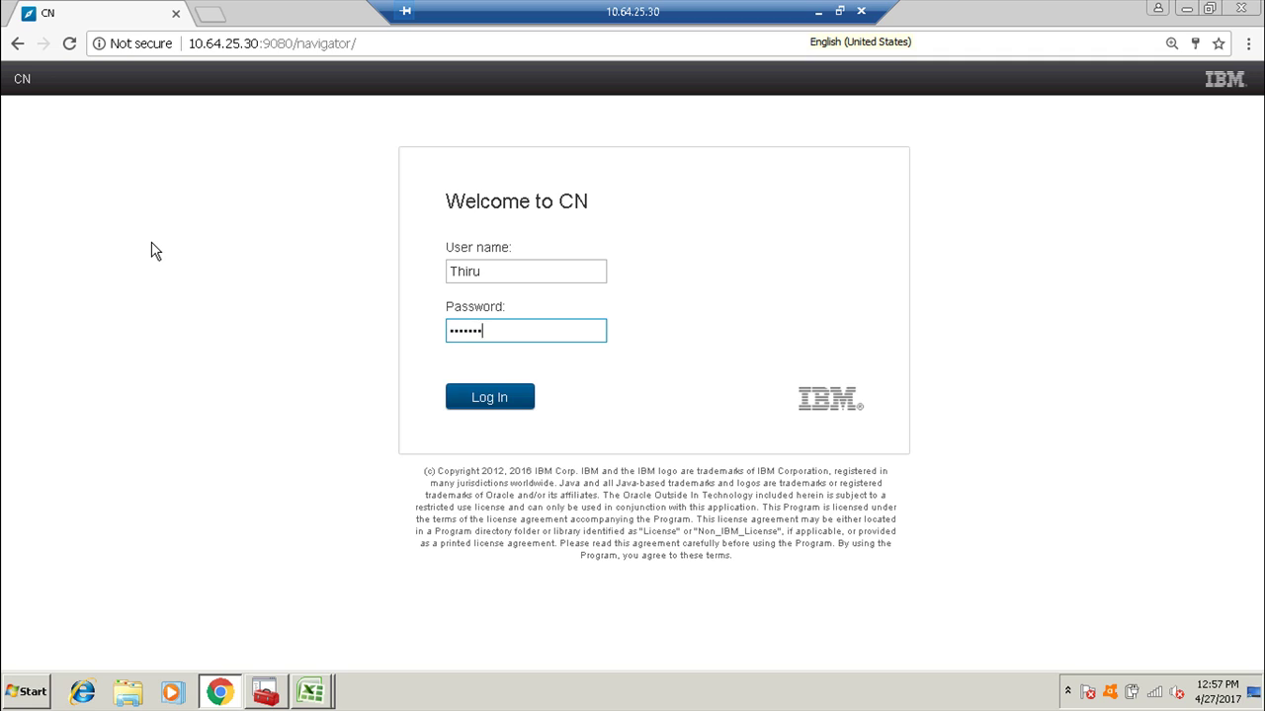
key("Return")
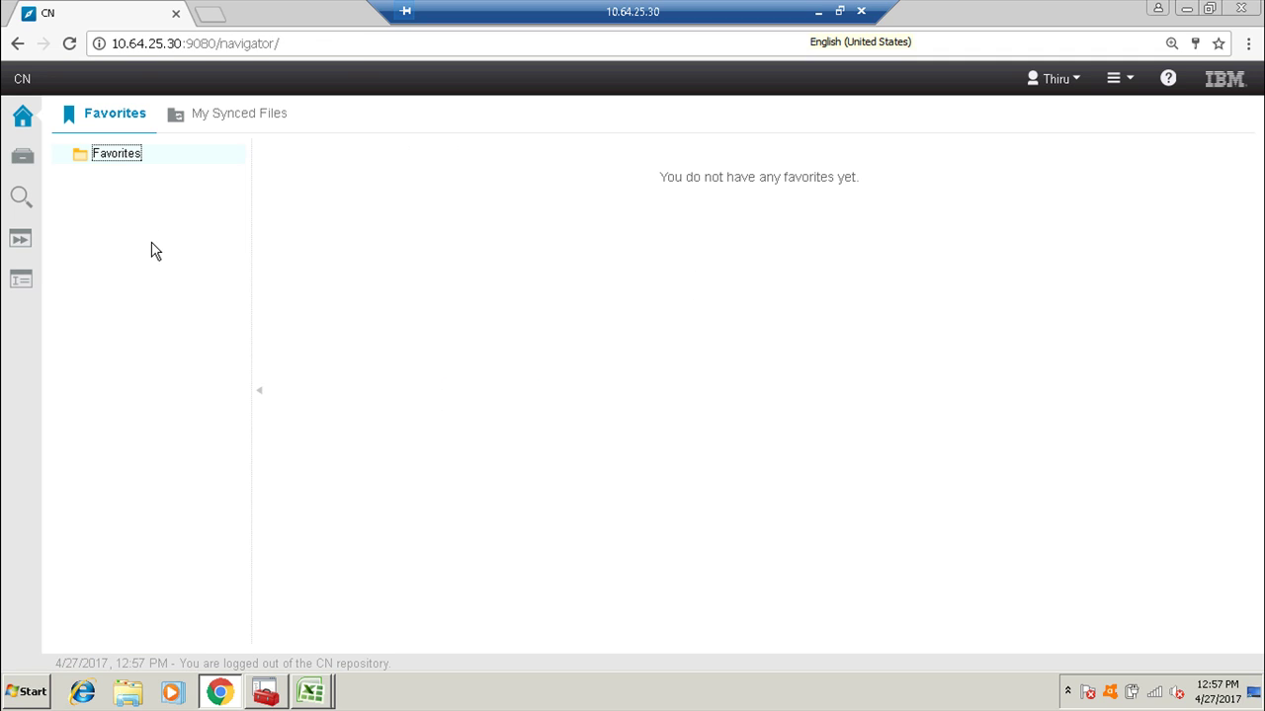
Sort the Approvals in-basket newest first, select the Review for Test22211.xlsx item, then minimize the remote session.
left_click(21, 240)
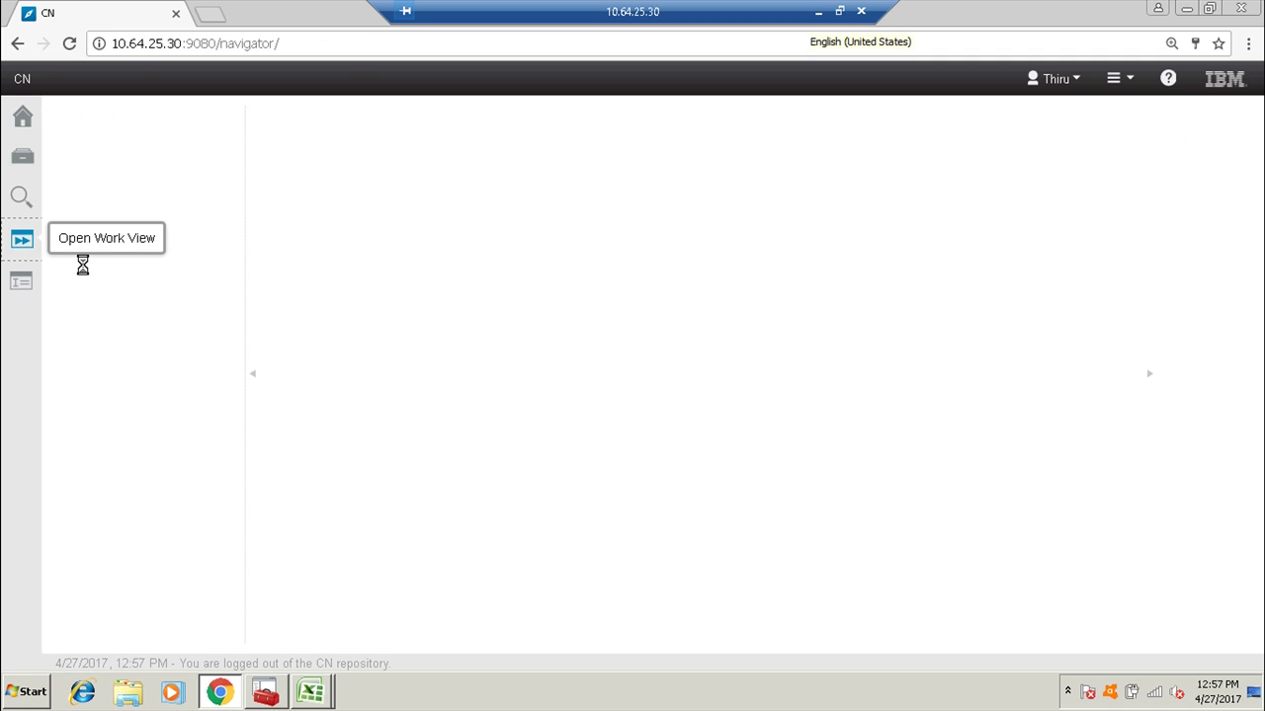
left_click(117, 150)
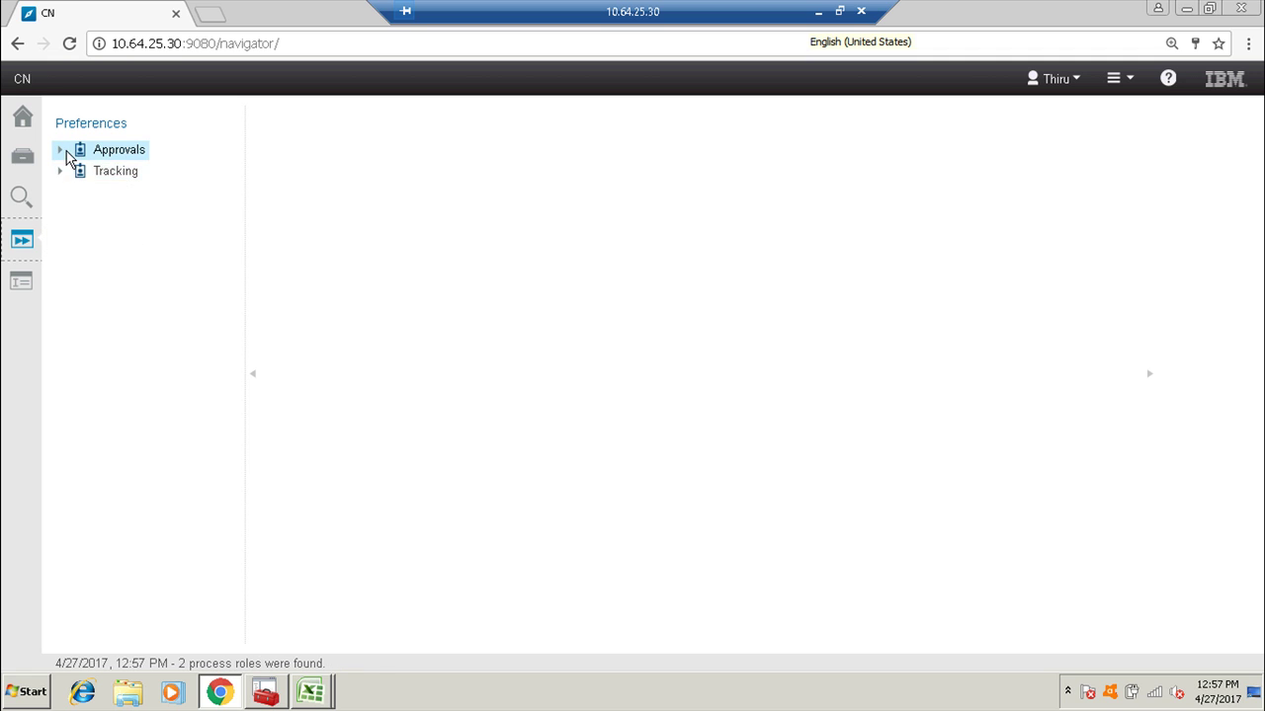
left_click(118, 170)
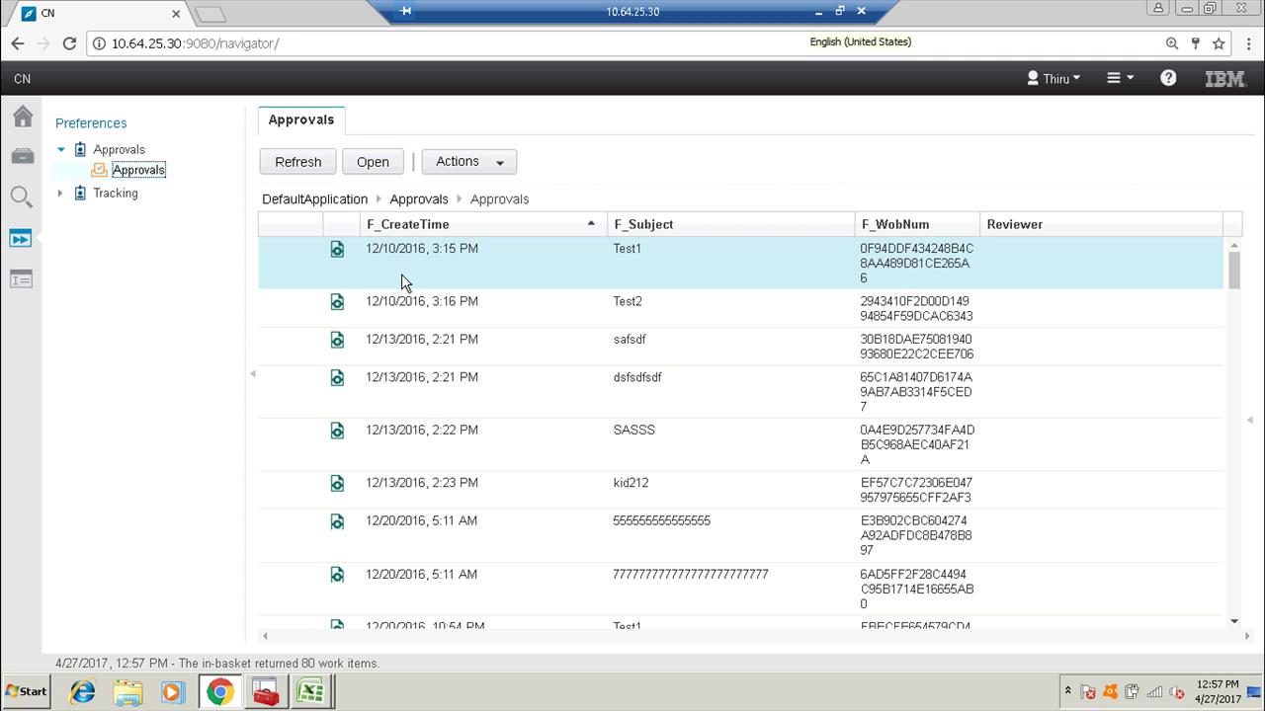
left_click(461, 227)
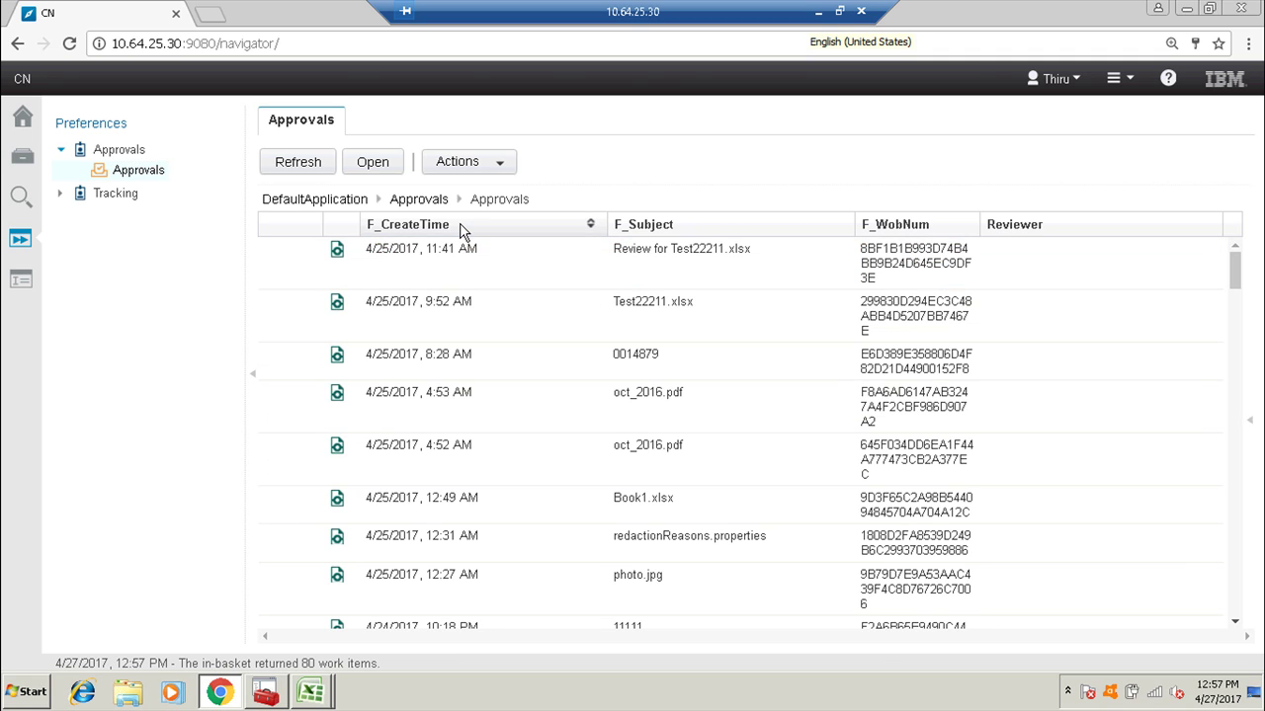
left_click(442, 262)
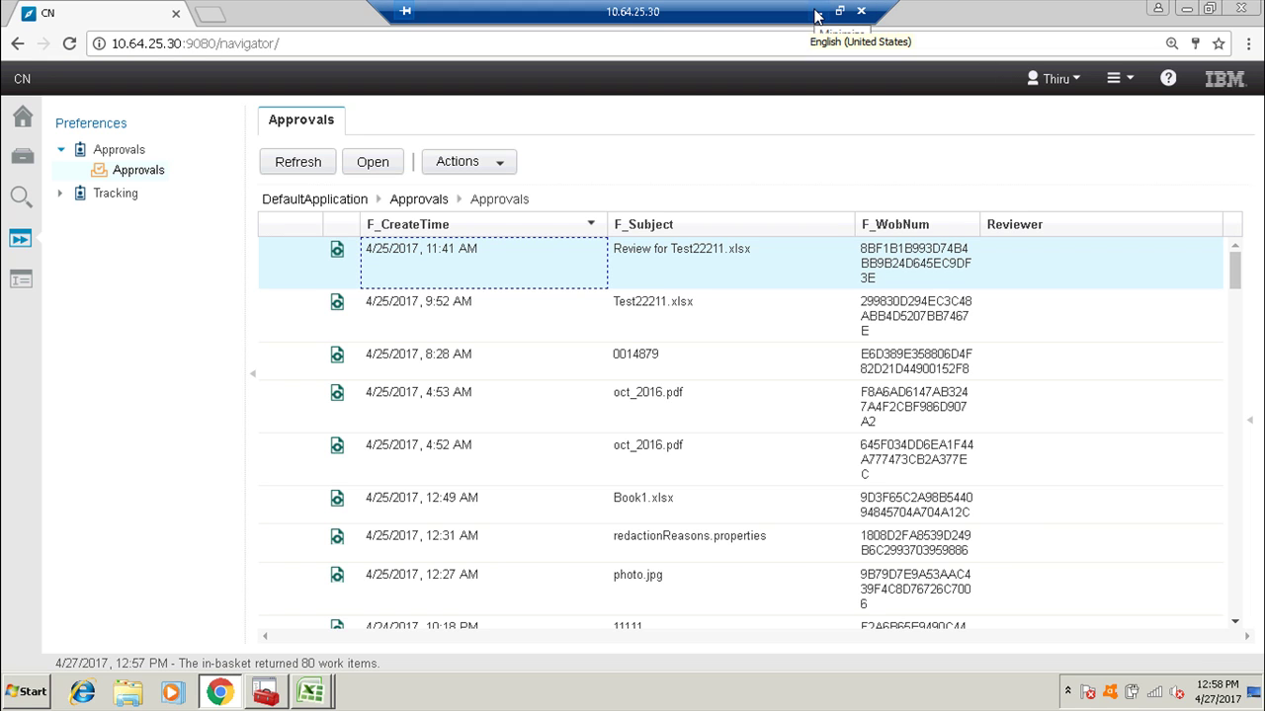
left_click(816, 17)
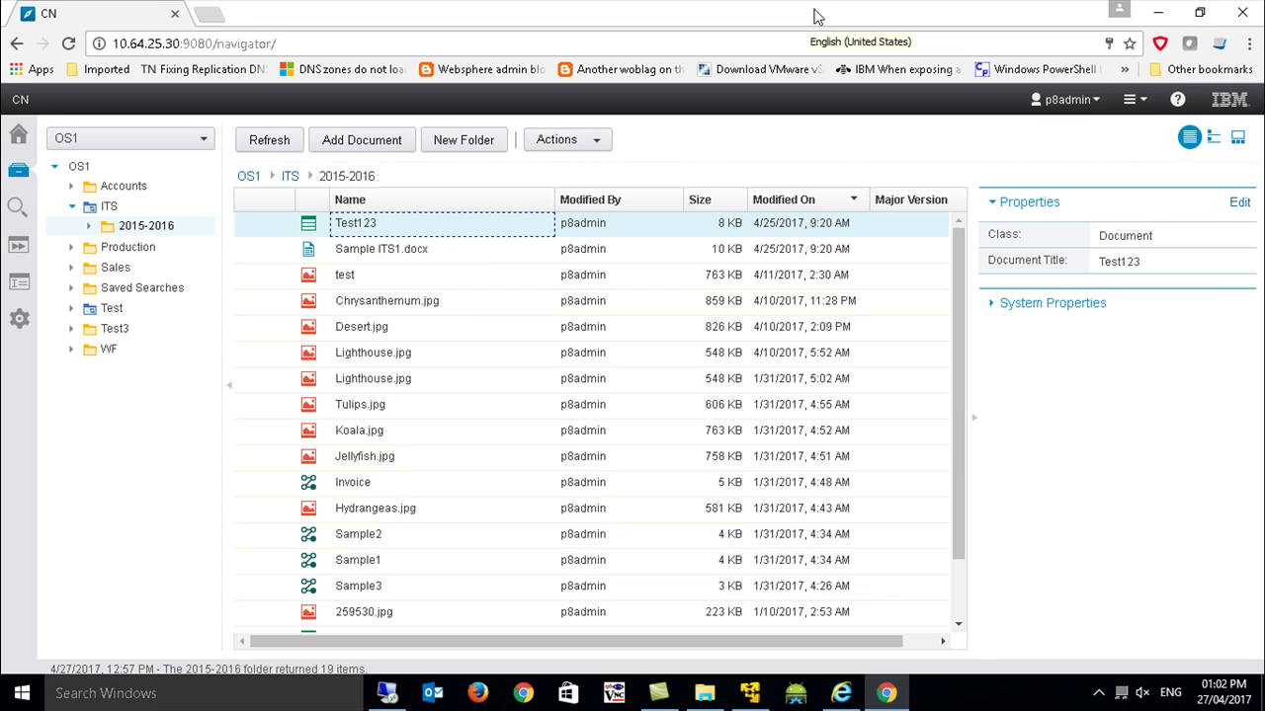
Minimize the browser and start Excel by running 'excel' from the Run dialog.
left_click(1157, 13)
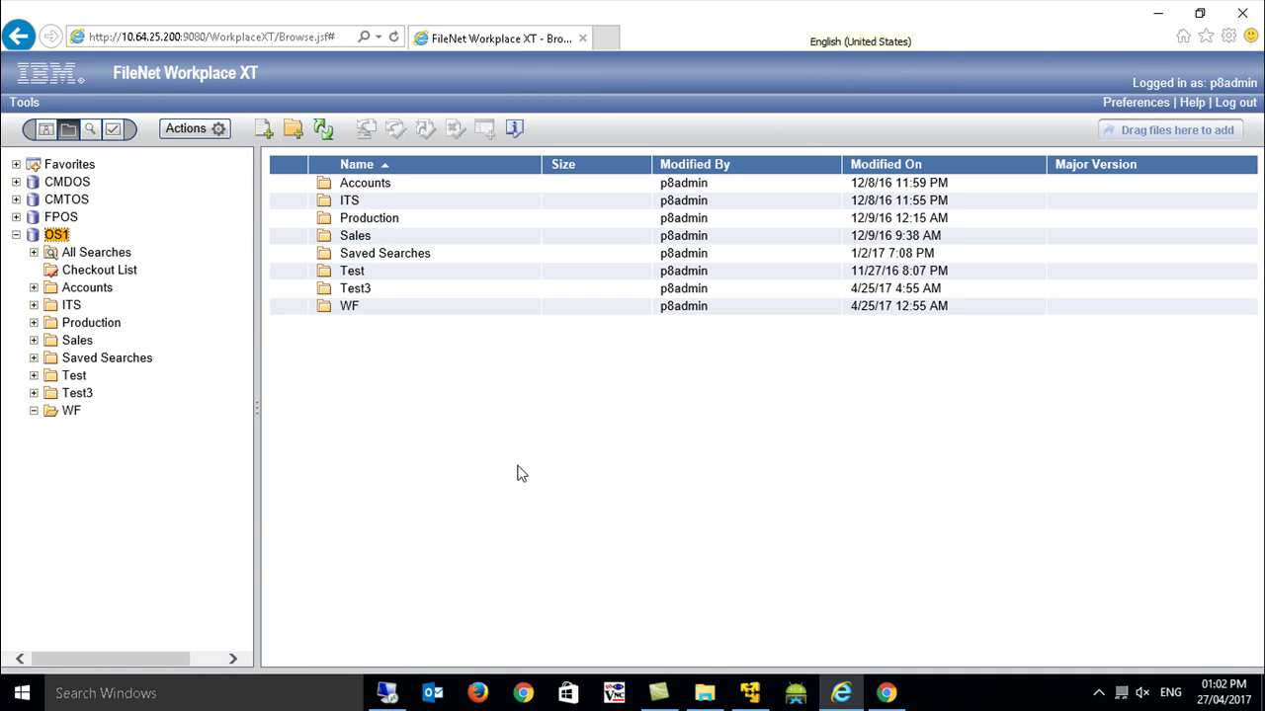
key("super+r")
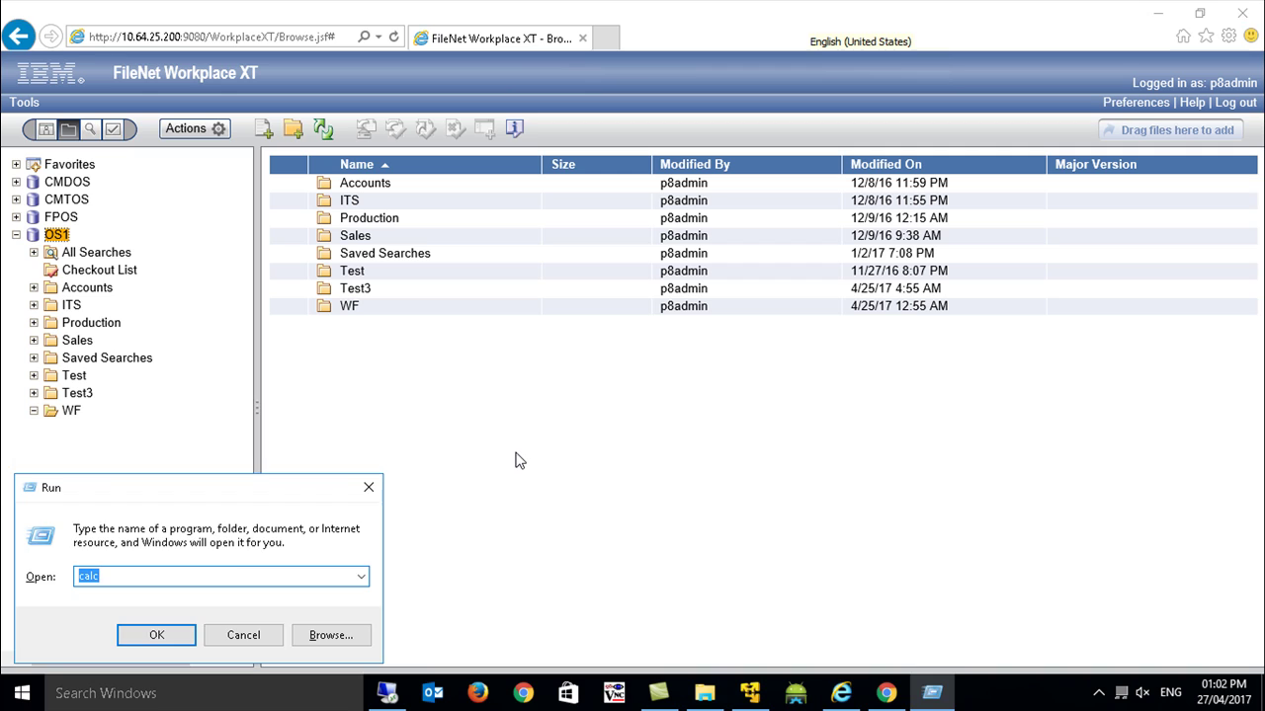
type("excel")
key("Return")
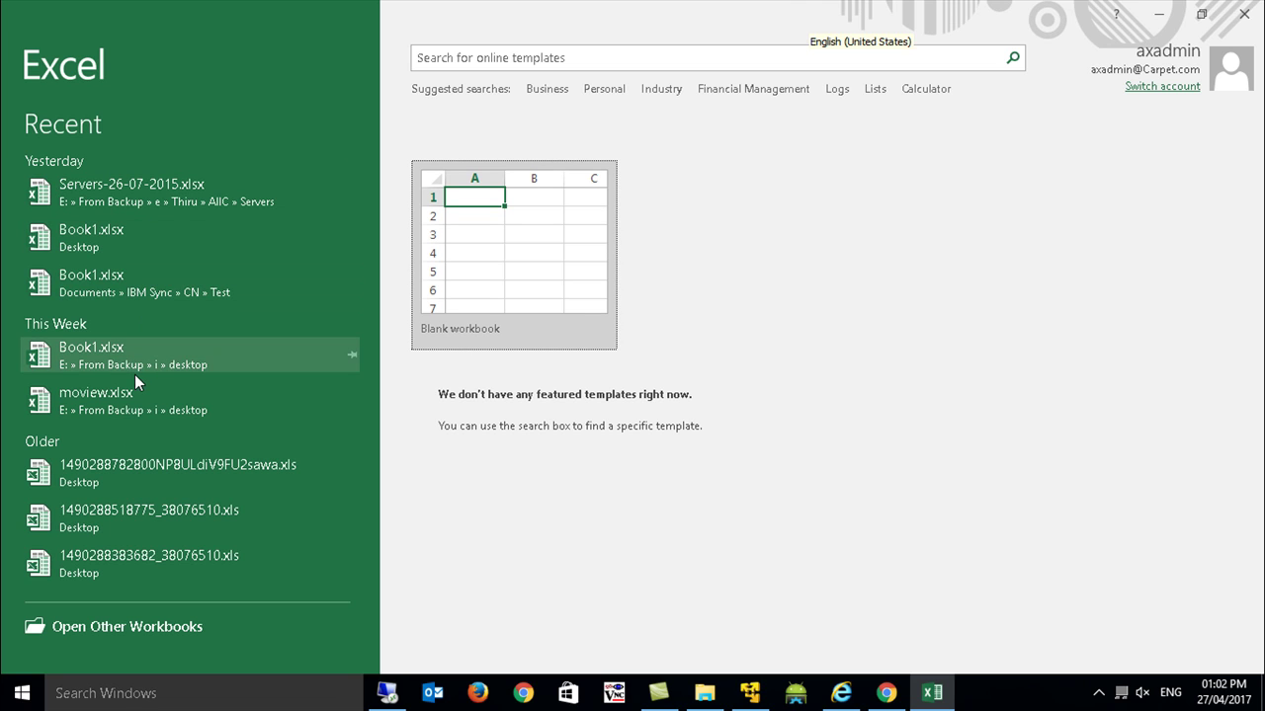
Open recent Book1.xlsx, dismiss its error, and connect to the IBM ECM repository as the reviewer.
left_click(107, 241)
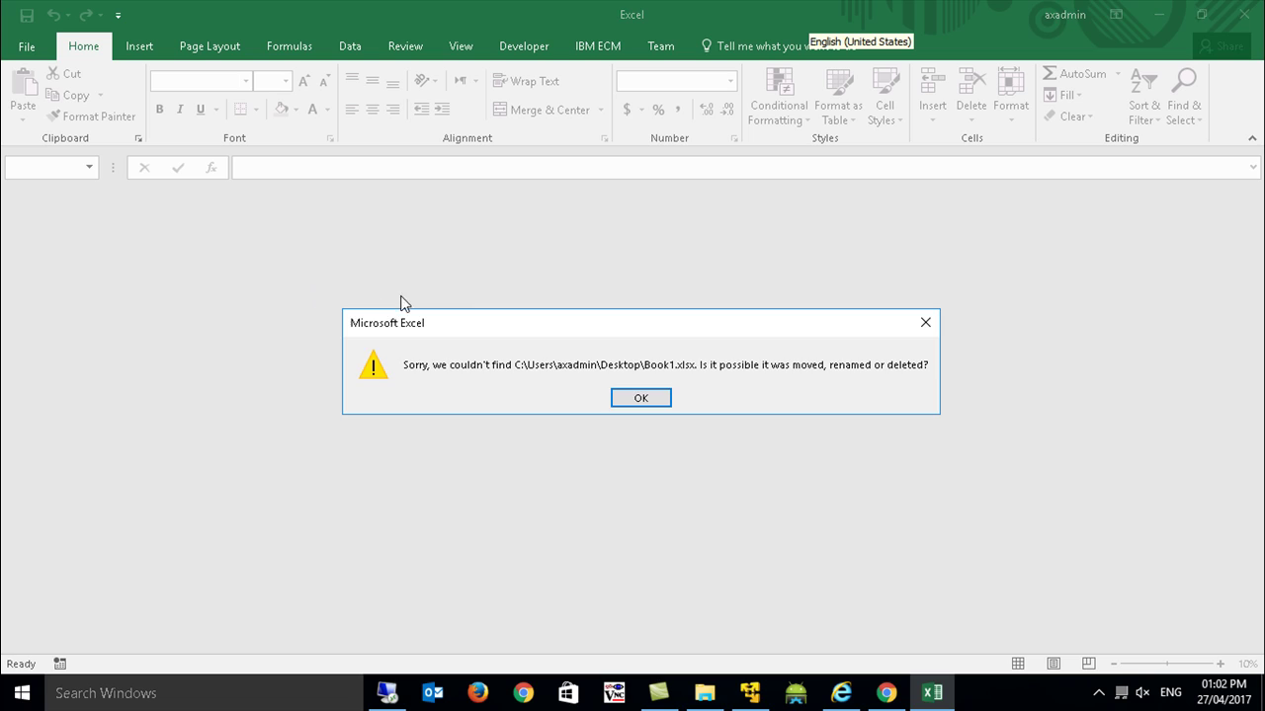
left_click(630, 400)
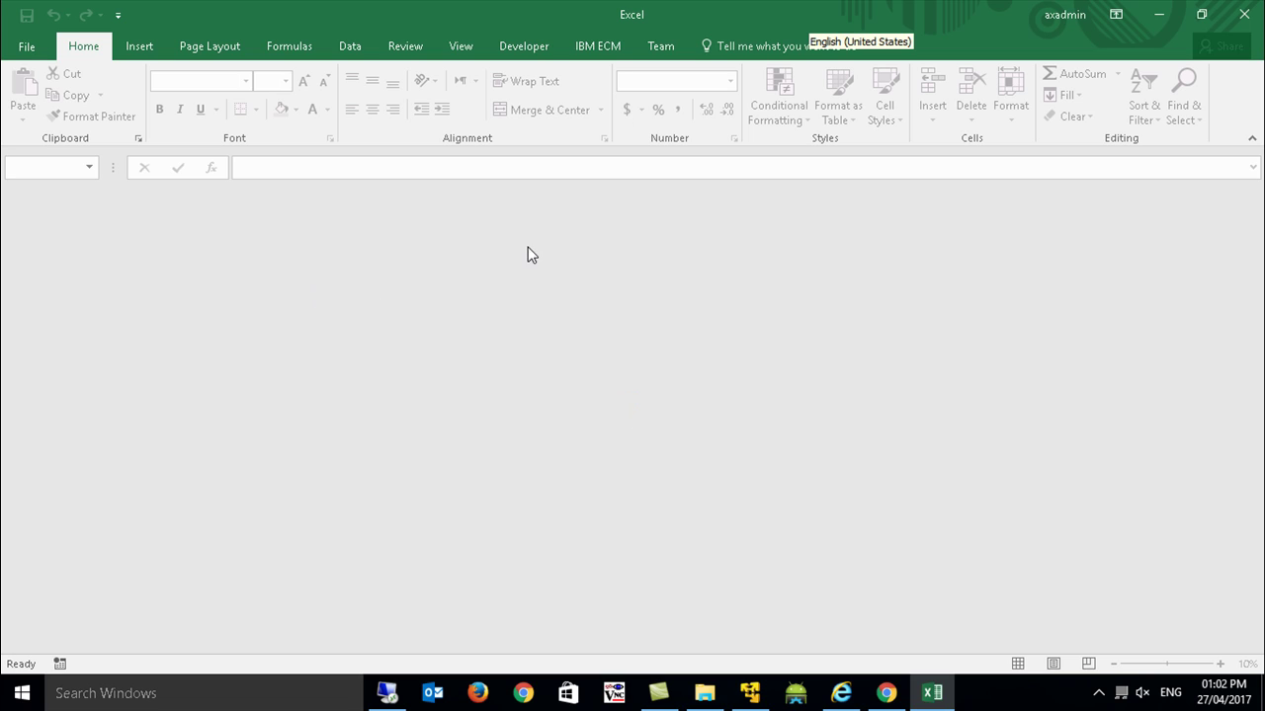
left_click(597, 54)
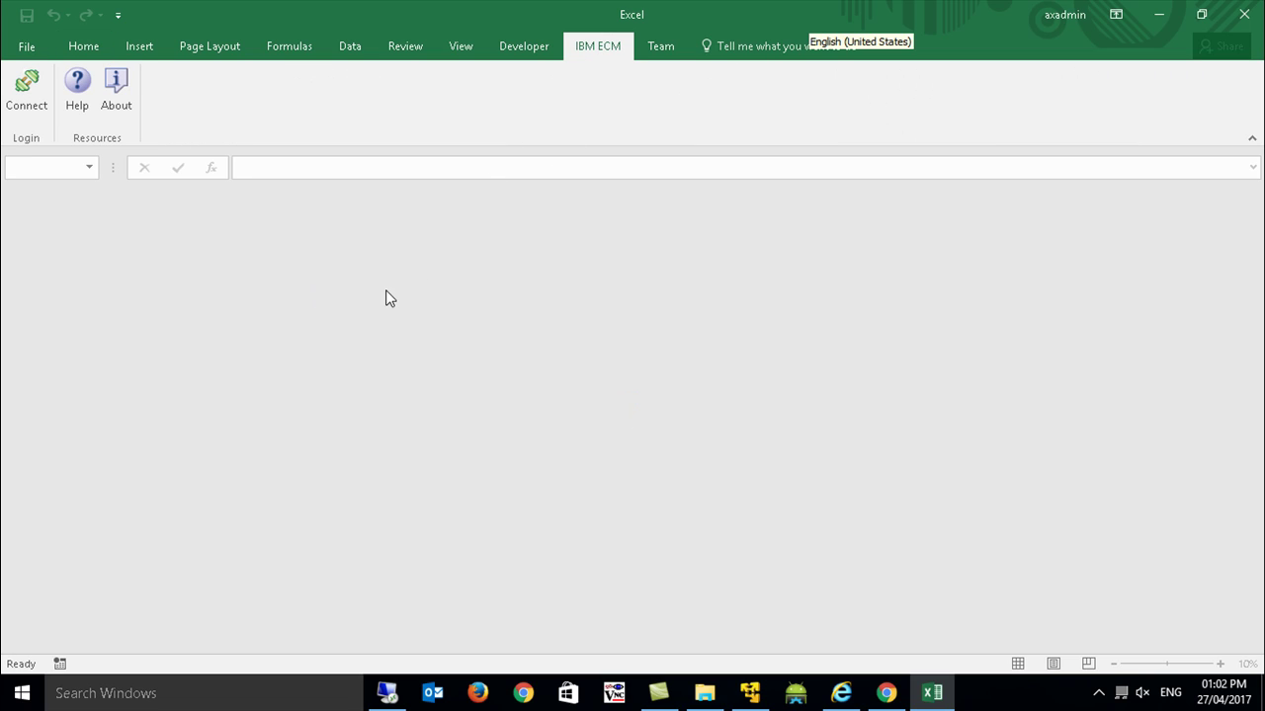
left_click(26, 87)
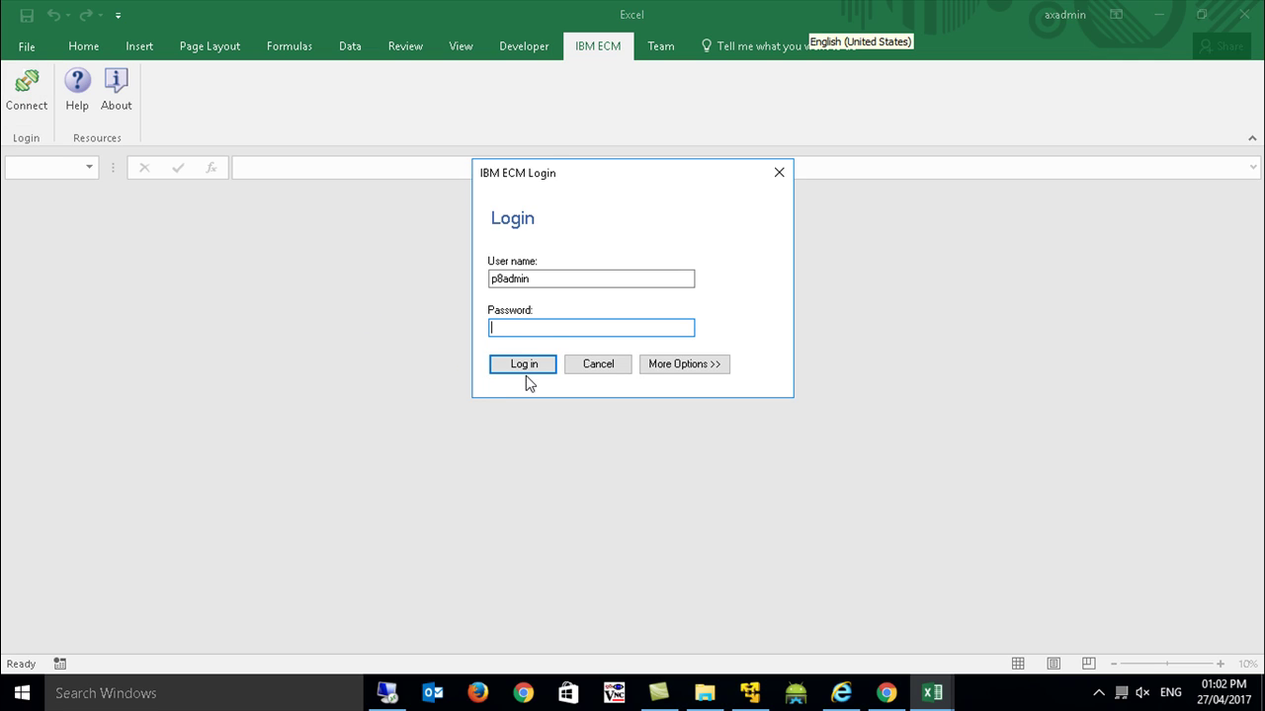
double_click(554, 276)
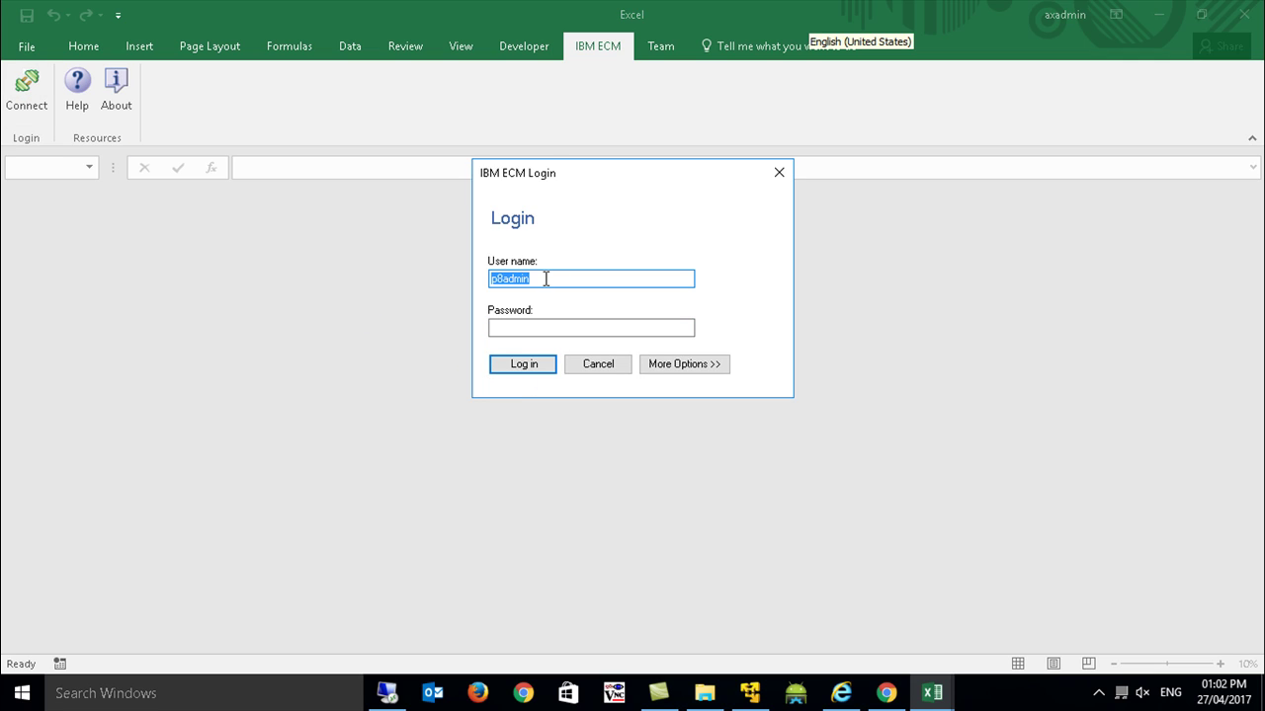
type("Thiru")
key("Tab")
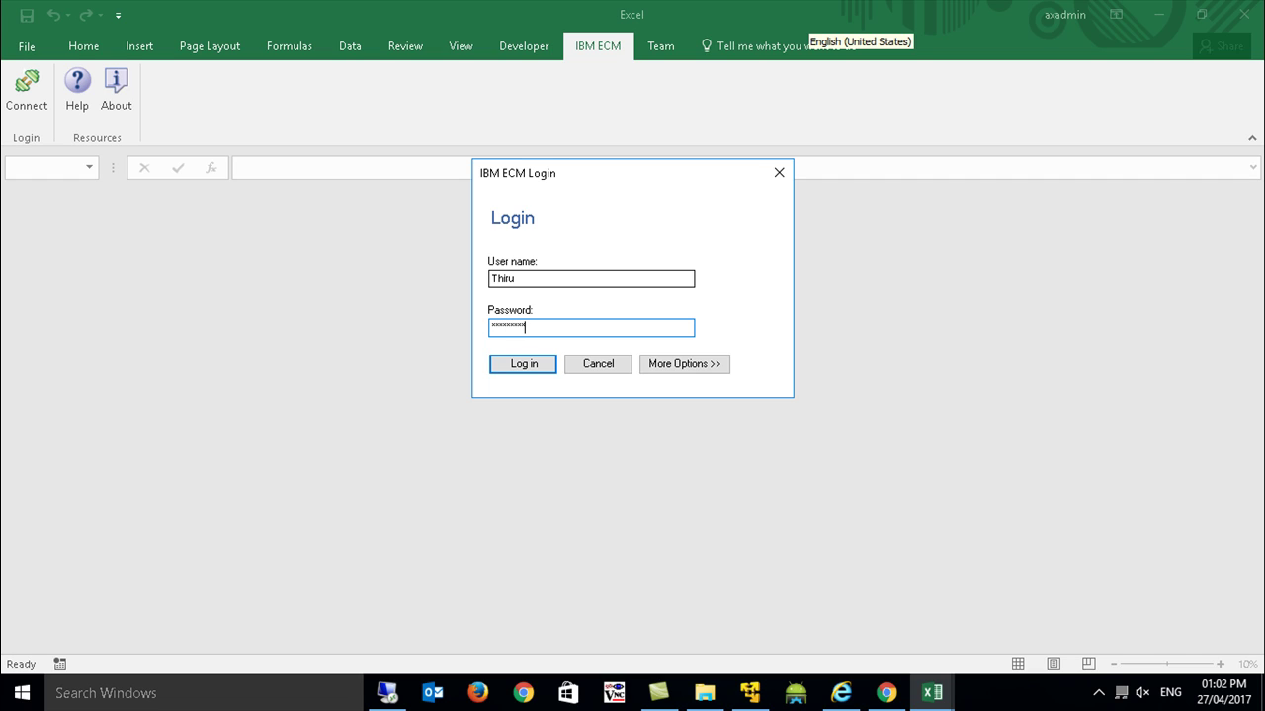
key("Return")
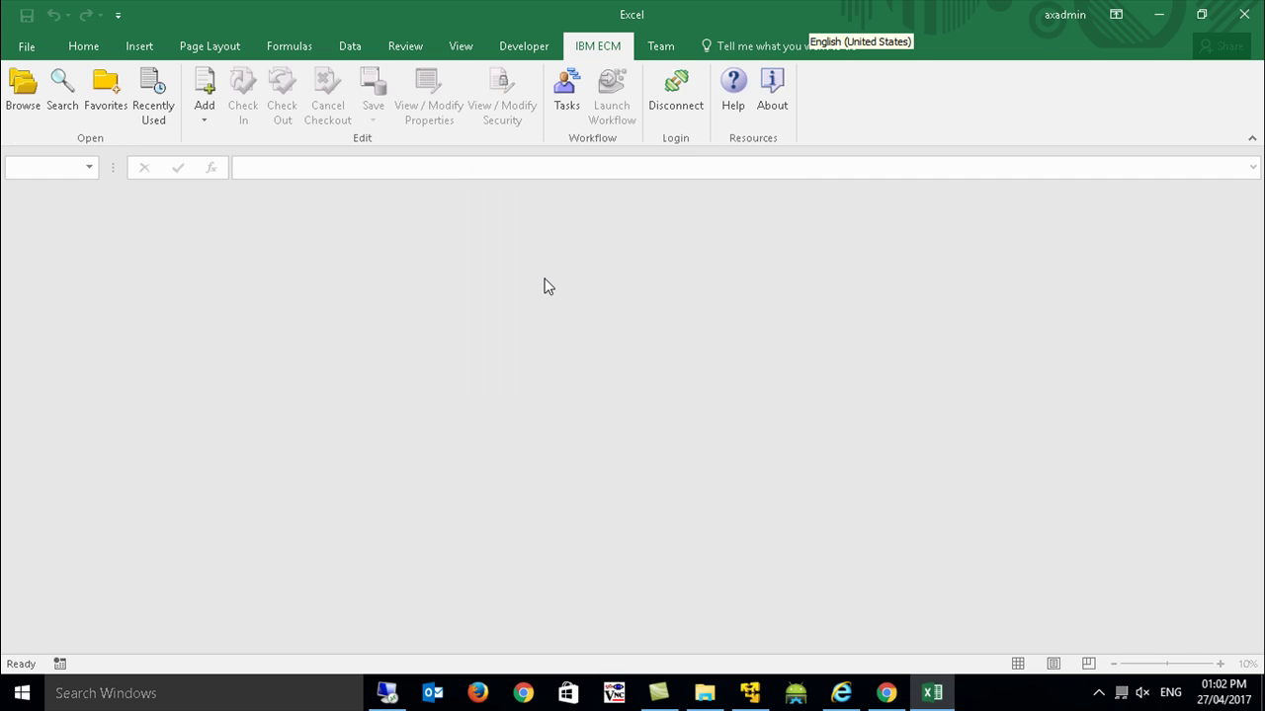
Show the IBM ECM Tasks list and open the pending Review task for Test22211.xlsx.
left_click(560, 104)
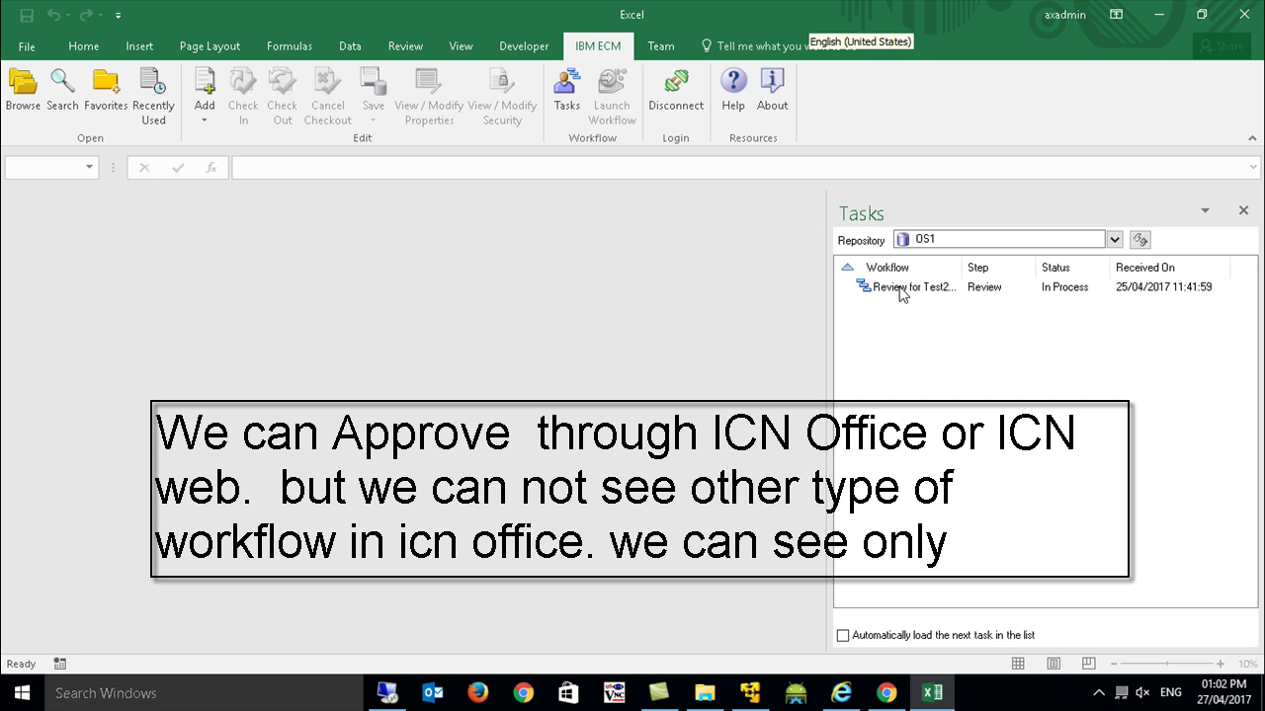
left_click(899, 289)
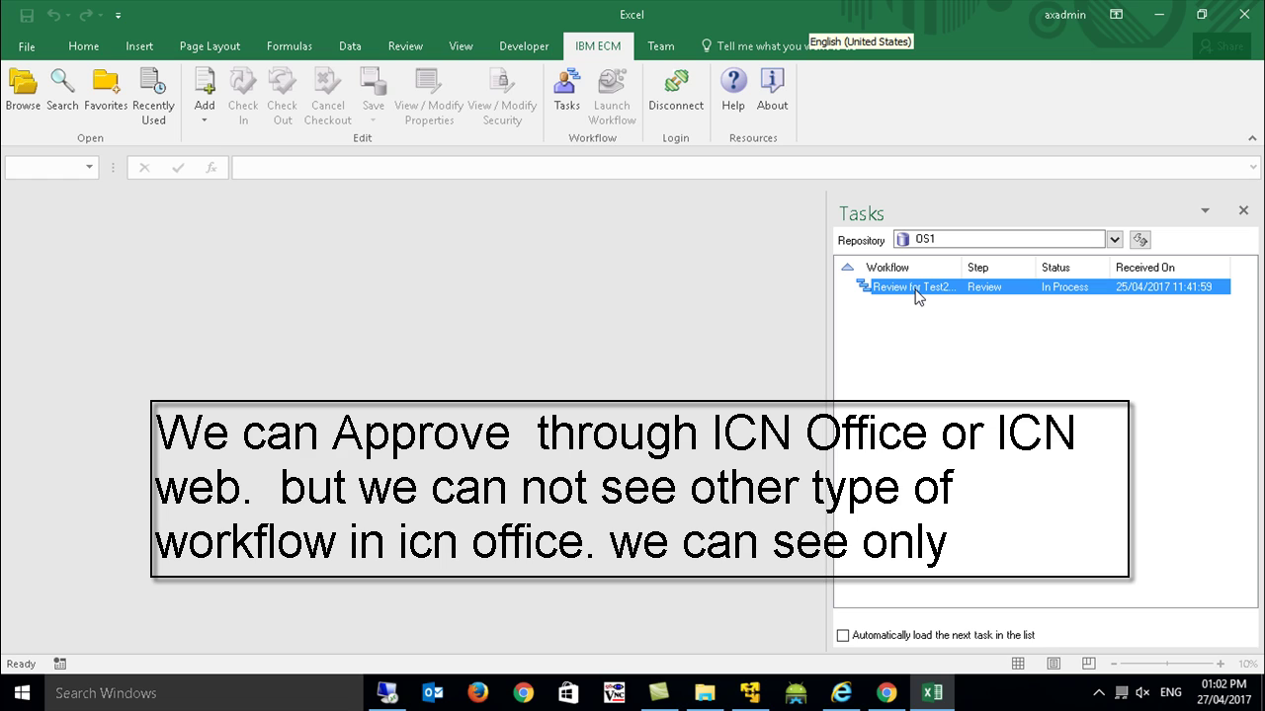
double_click(915, 294)
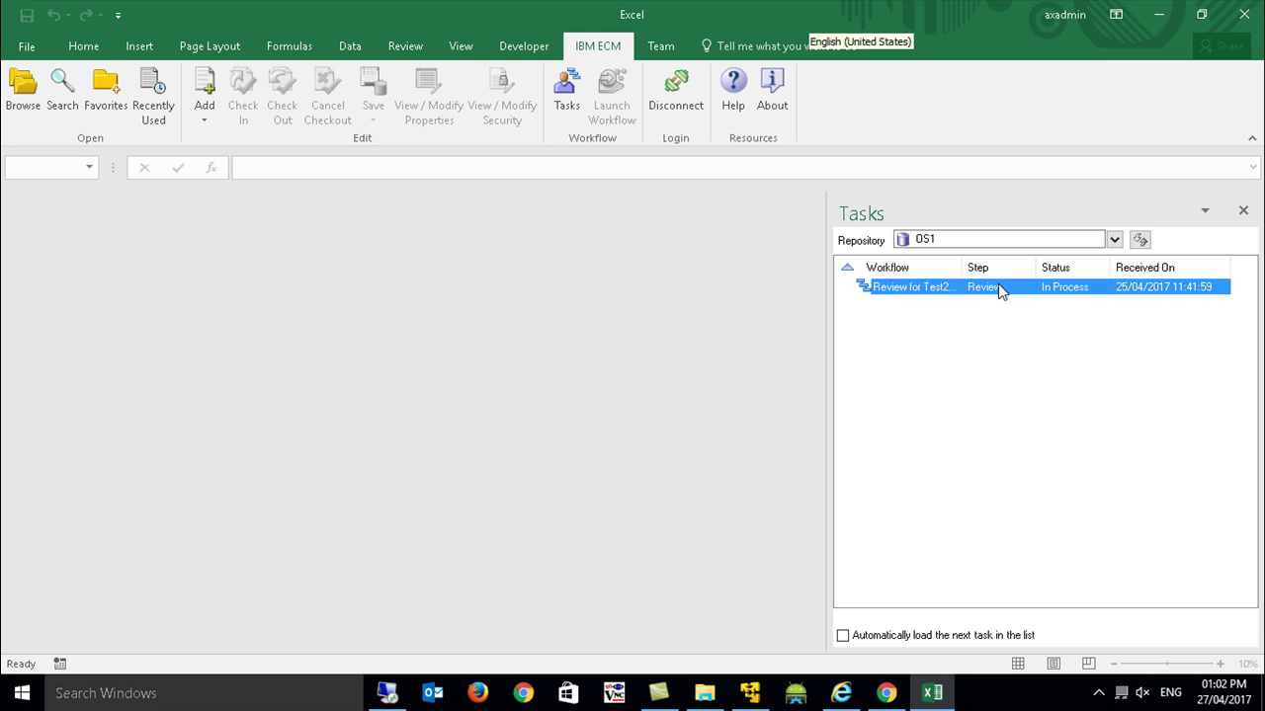
double_click(938, 290)
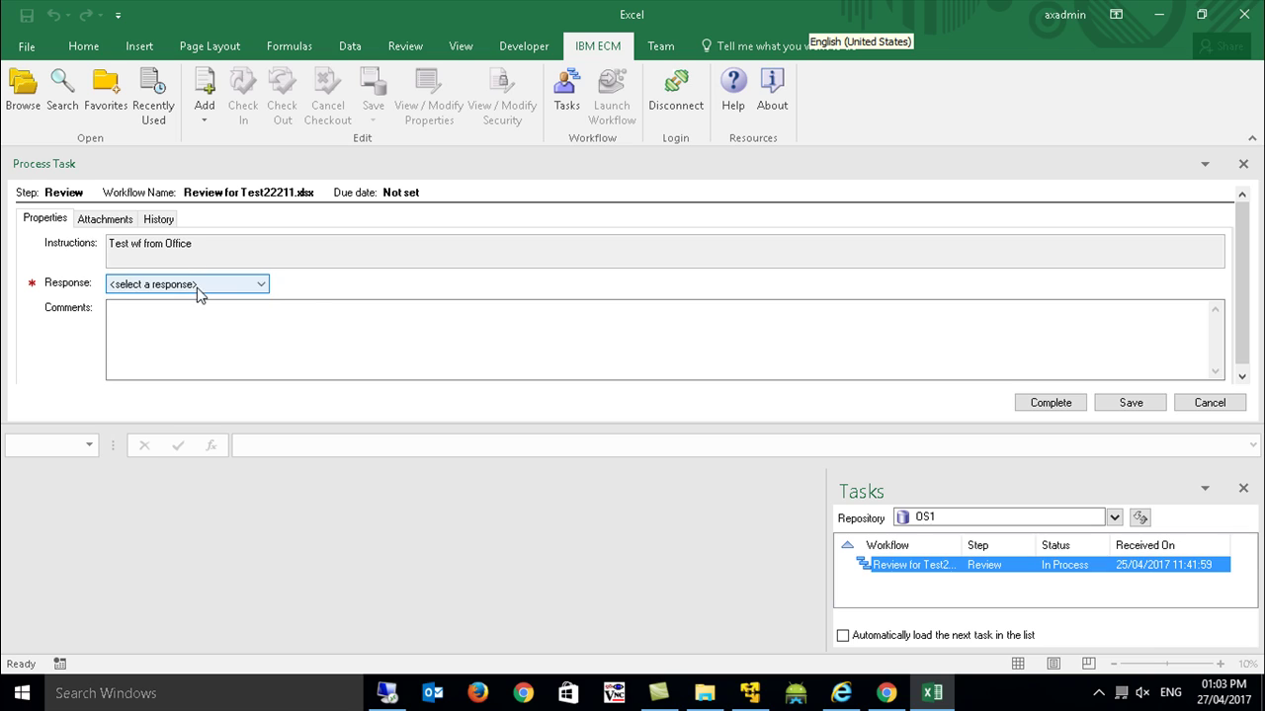
Set the response to Approve, add a comment naming the reviewer, review History, and complete the task.
left_click(197, 284)
left_click(148, 310)
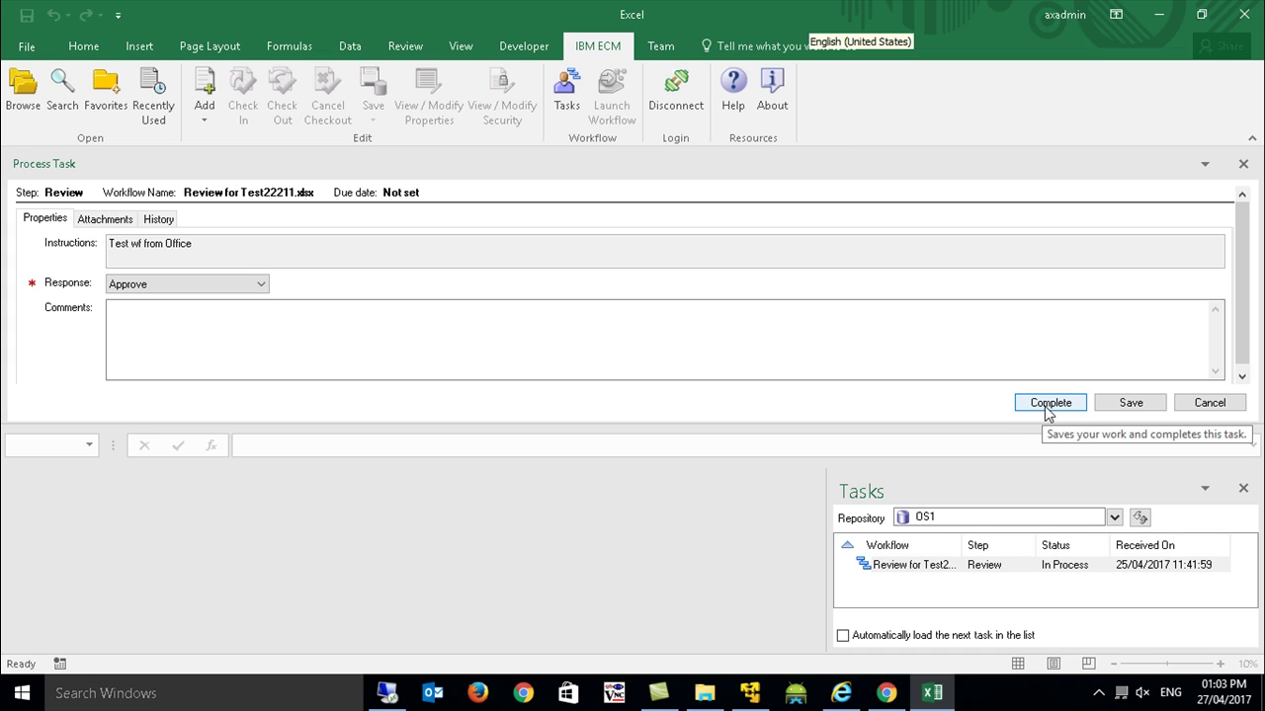
left_click(840, 365)
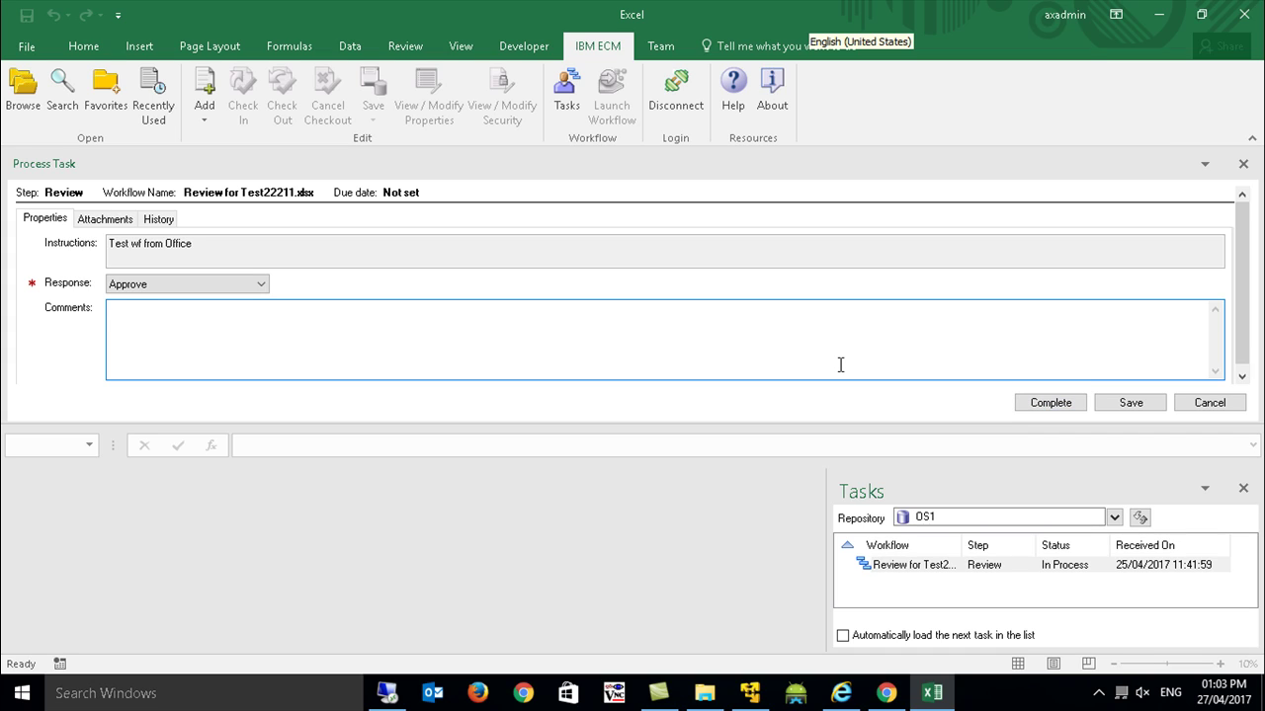
type("approved by  tguiru")
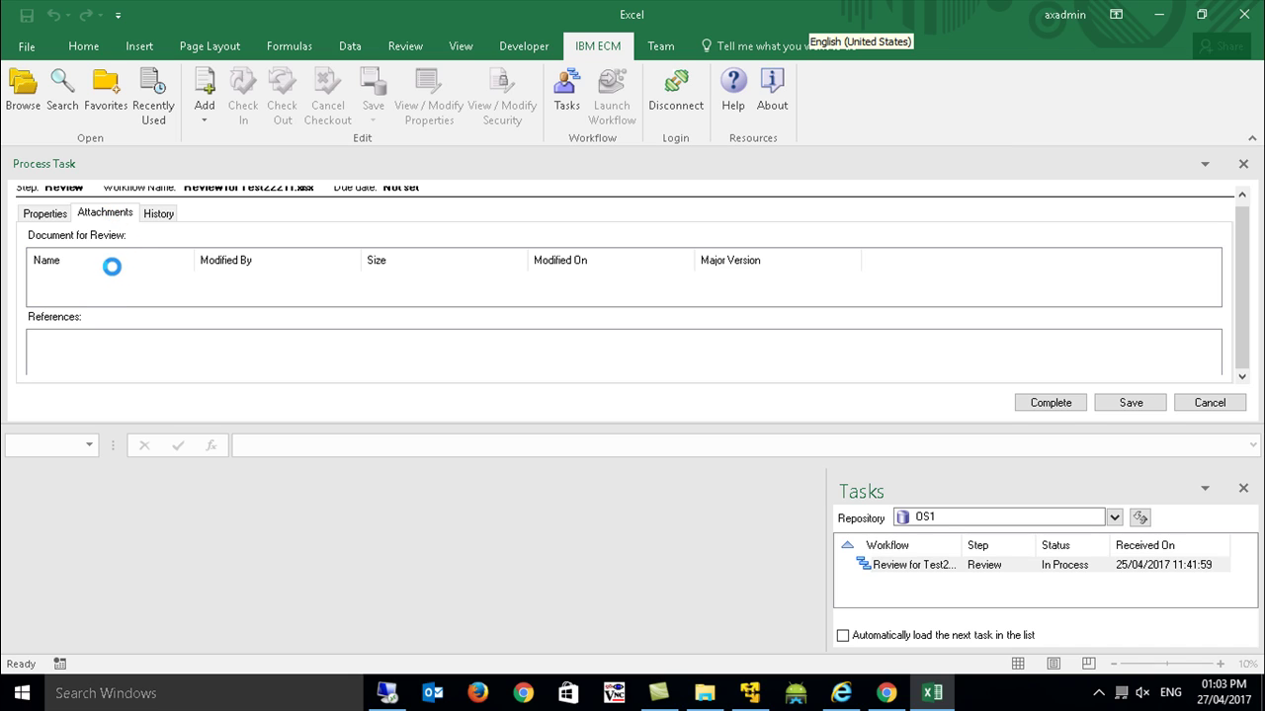
left_click(157, 213)
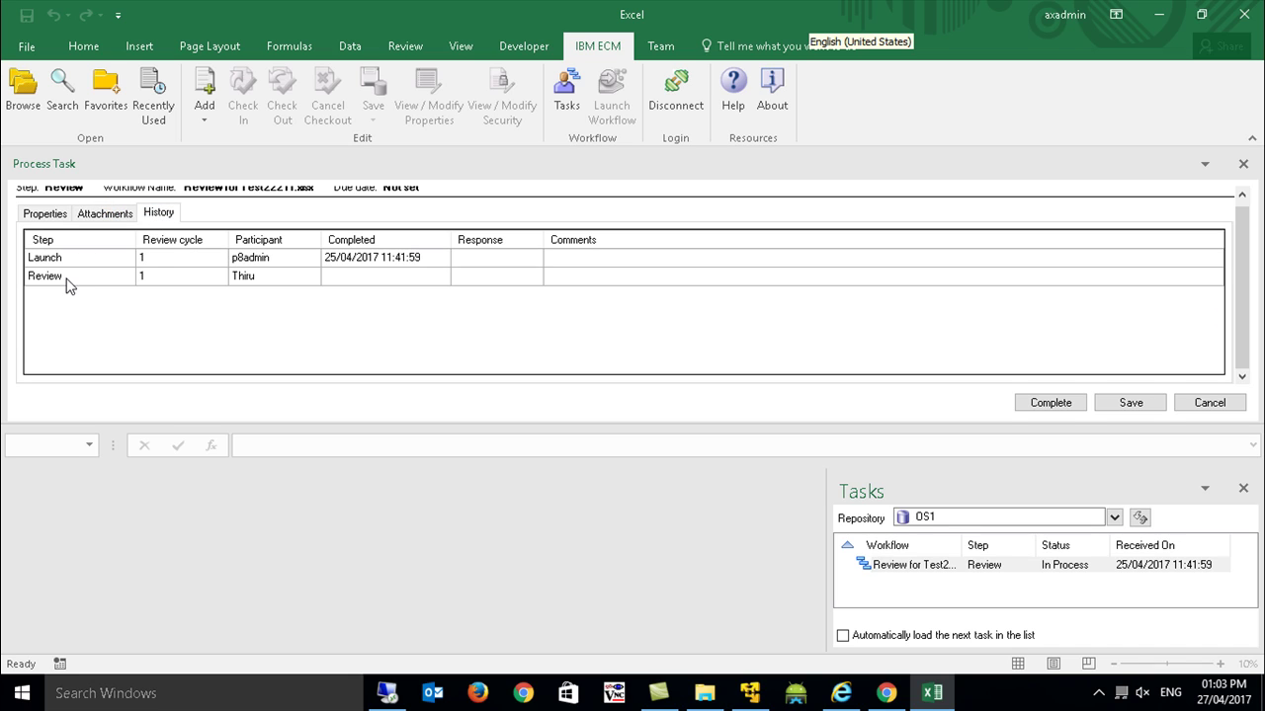
left_click(52, 213)
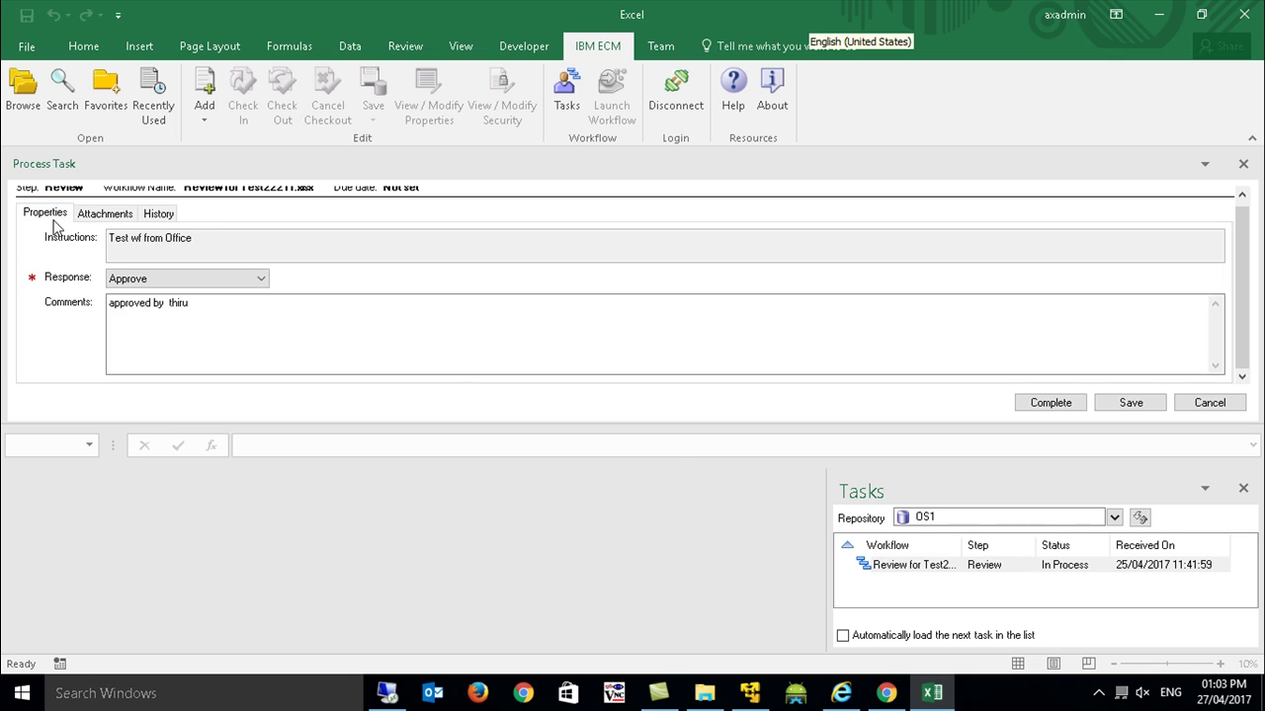
left_click(1051, 402)
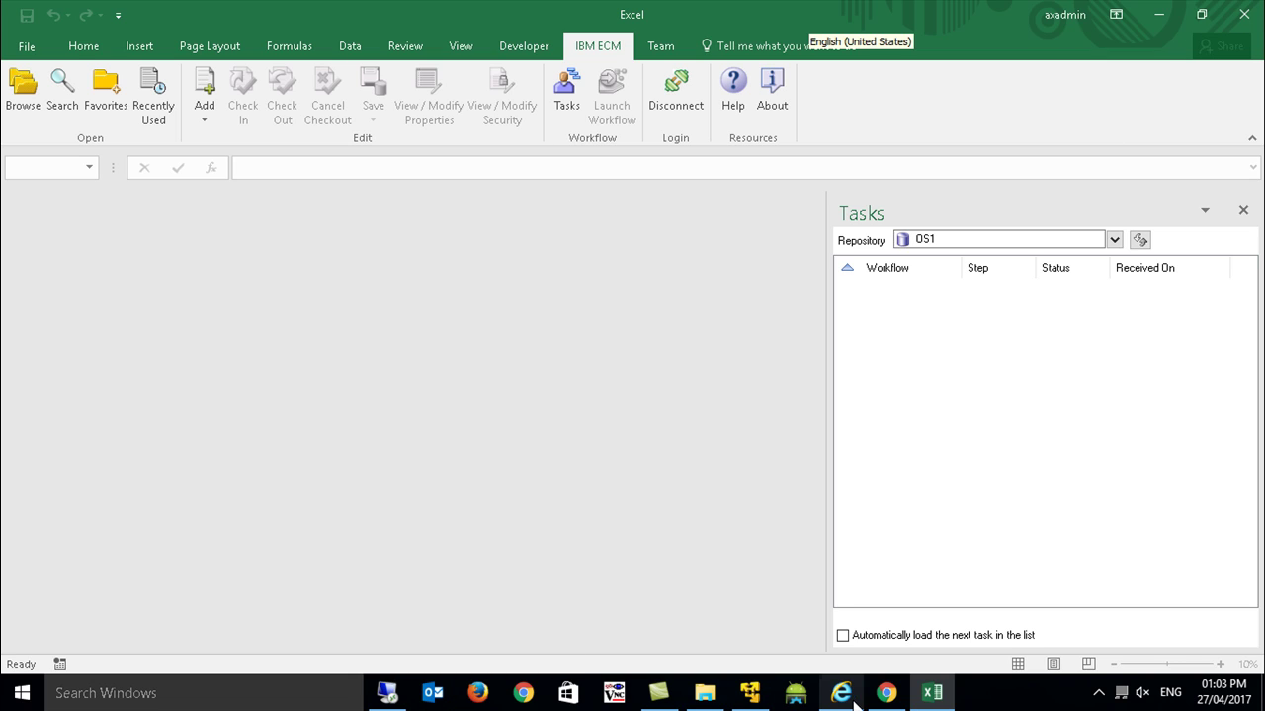
Log the first reviewer out of Content Navigator in the remote session.
left_click(386, 693)
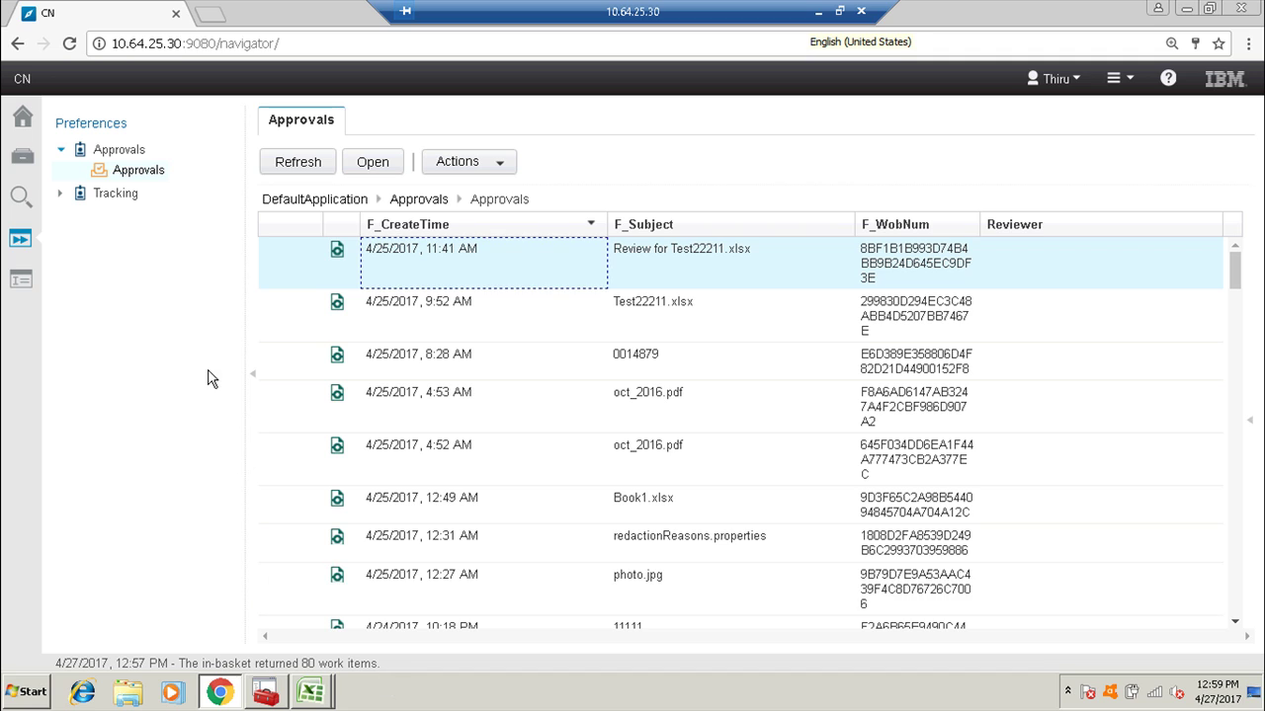
left_click(1053, 78)
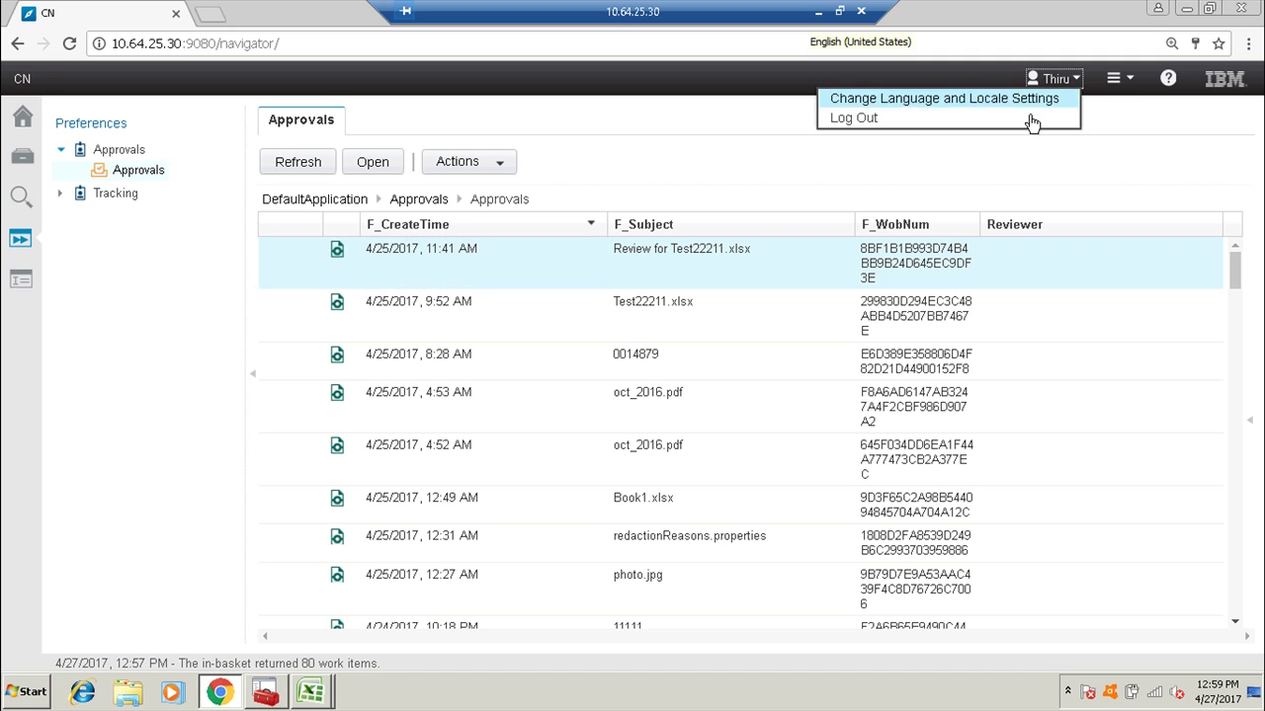
left_click(890, 126)
left_click(662, 466)
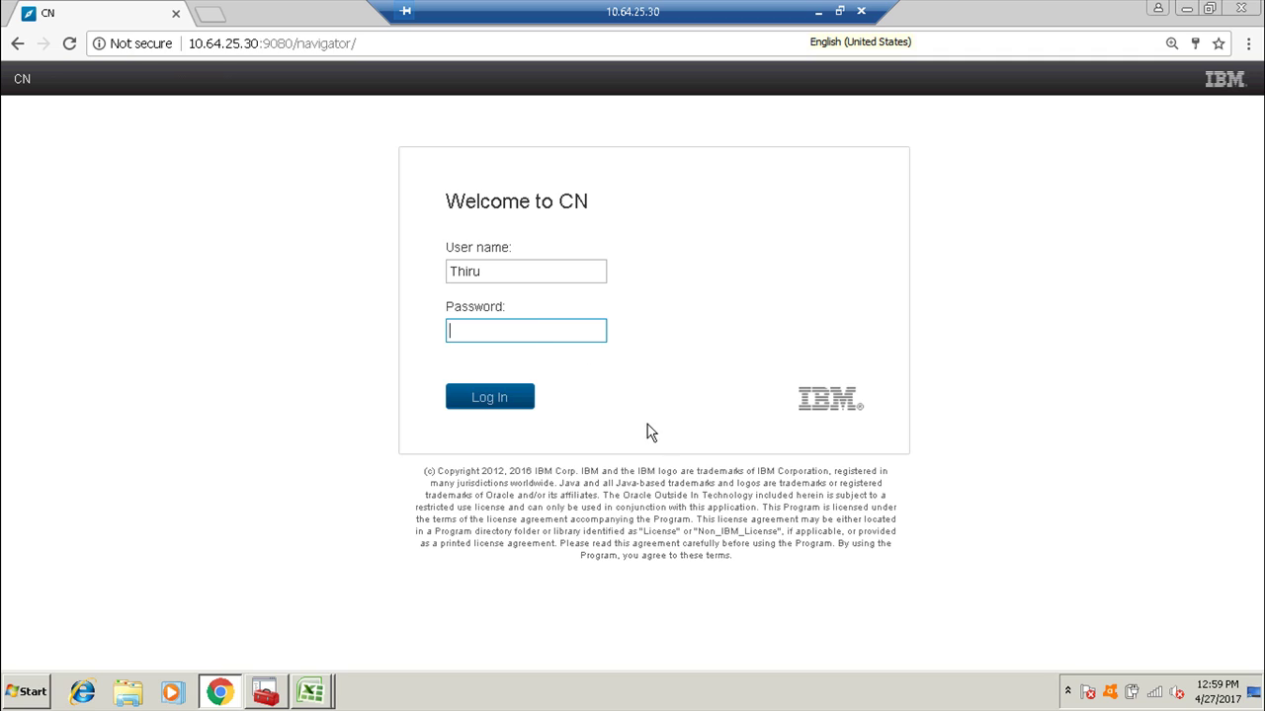
Log in to Content Navigator with the second reviewer's user name and password.
double_click(525, 270)
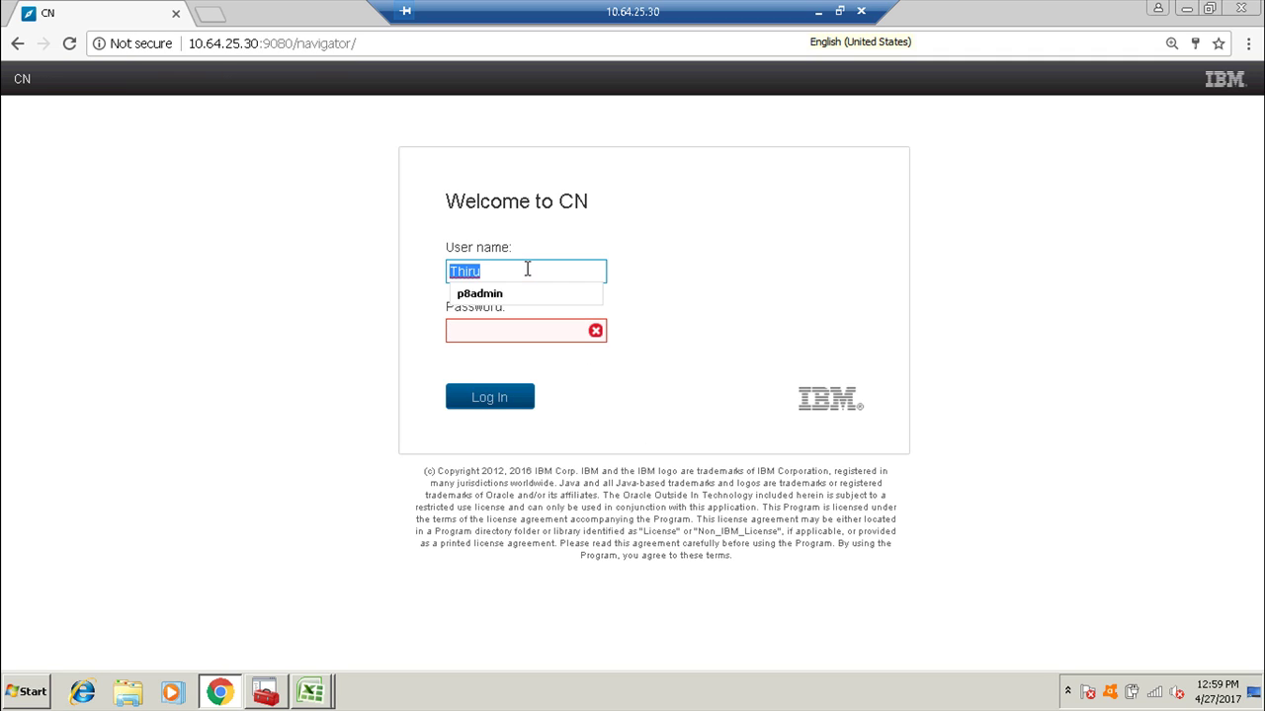
type("Bi")
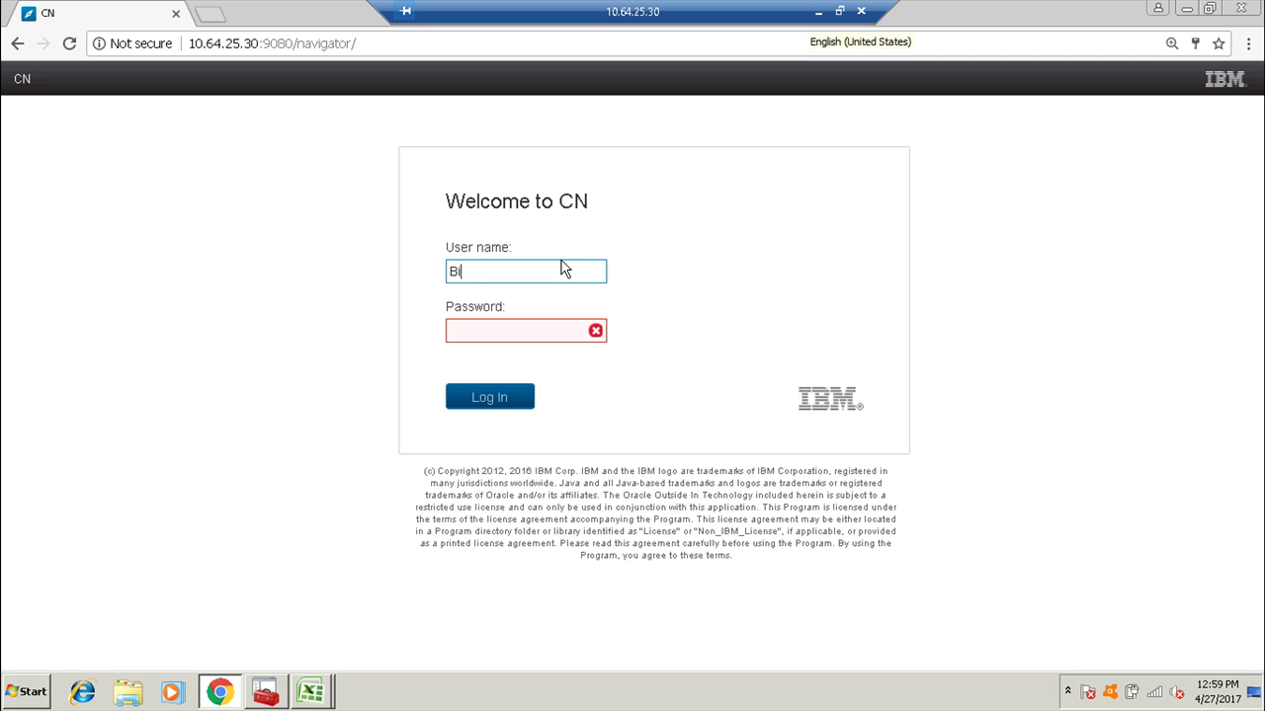
type("cky")
key("Tab")
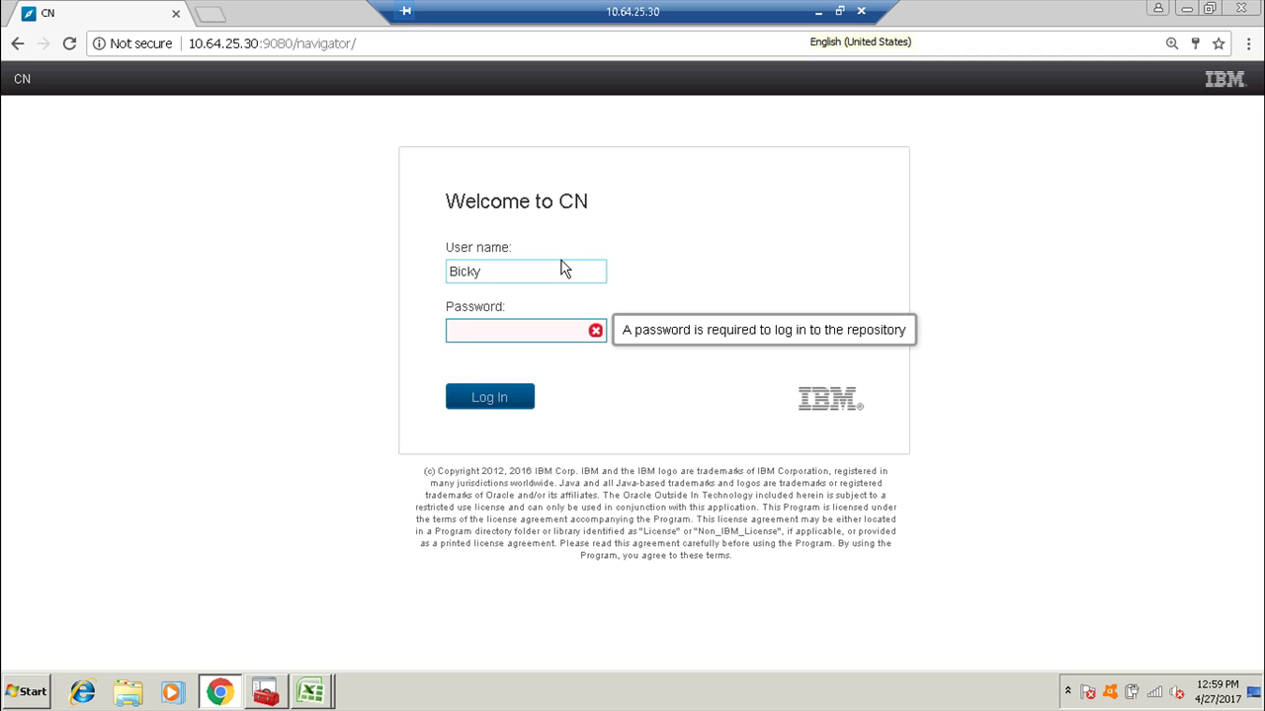
type("****")
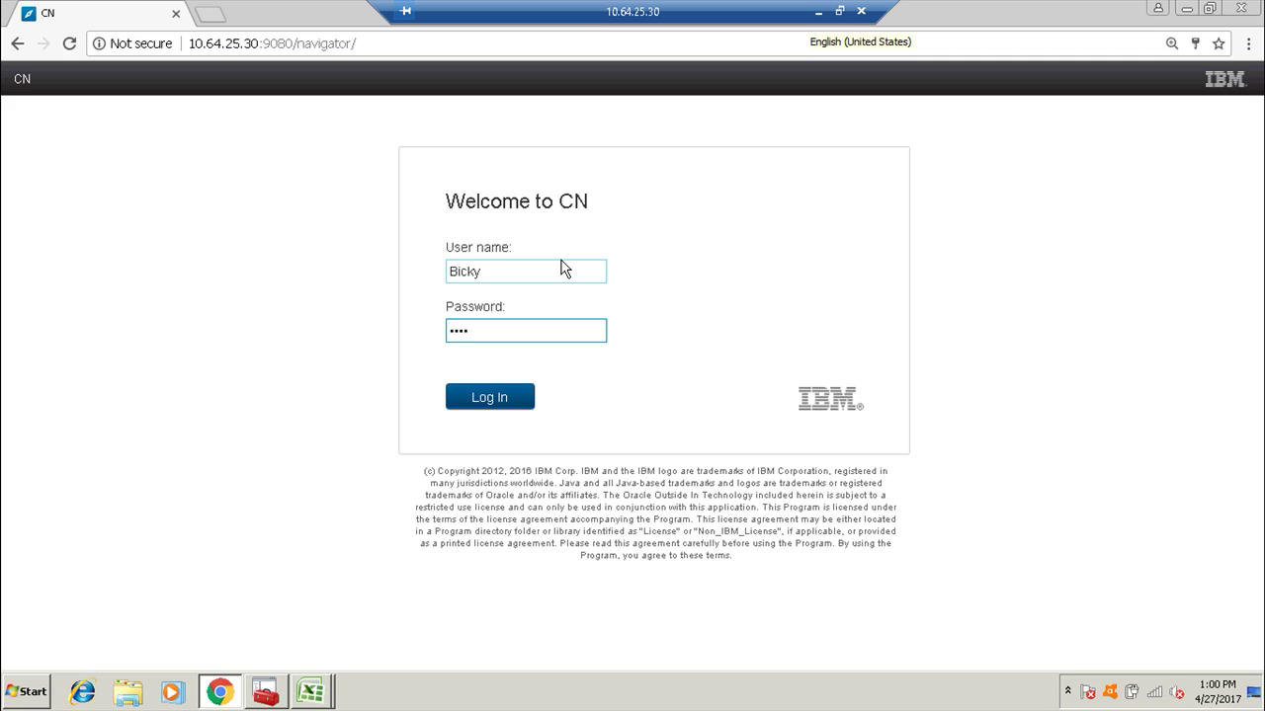
key("BackSpace")
key("BackSpace")
key("BackSpace")
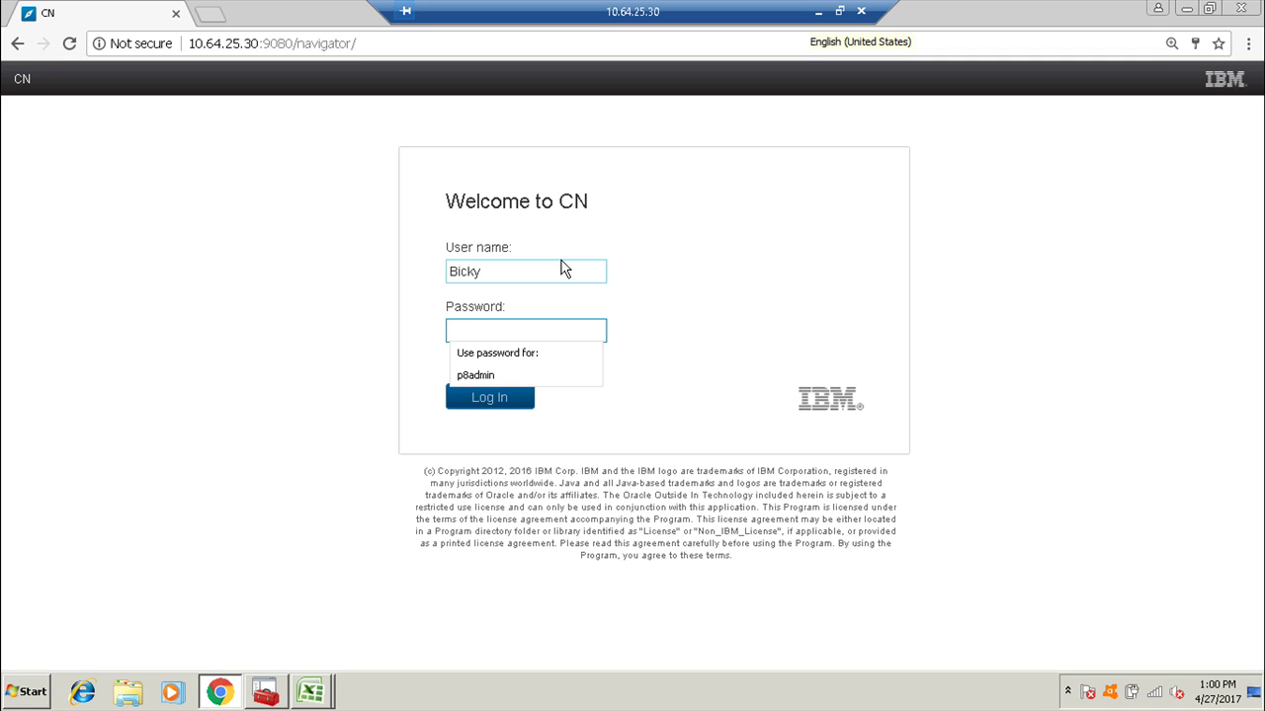
type("*")
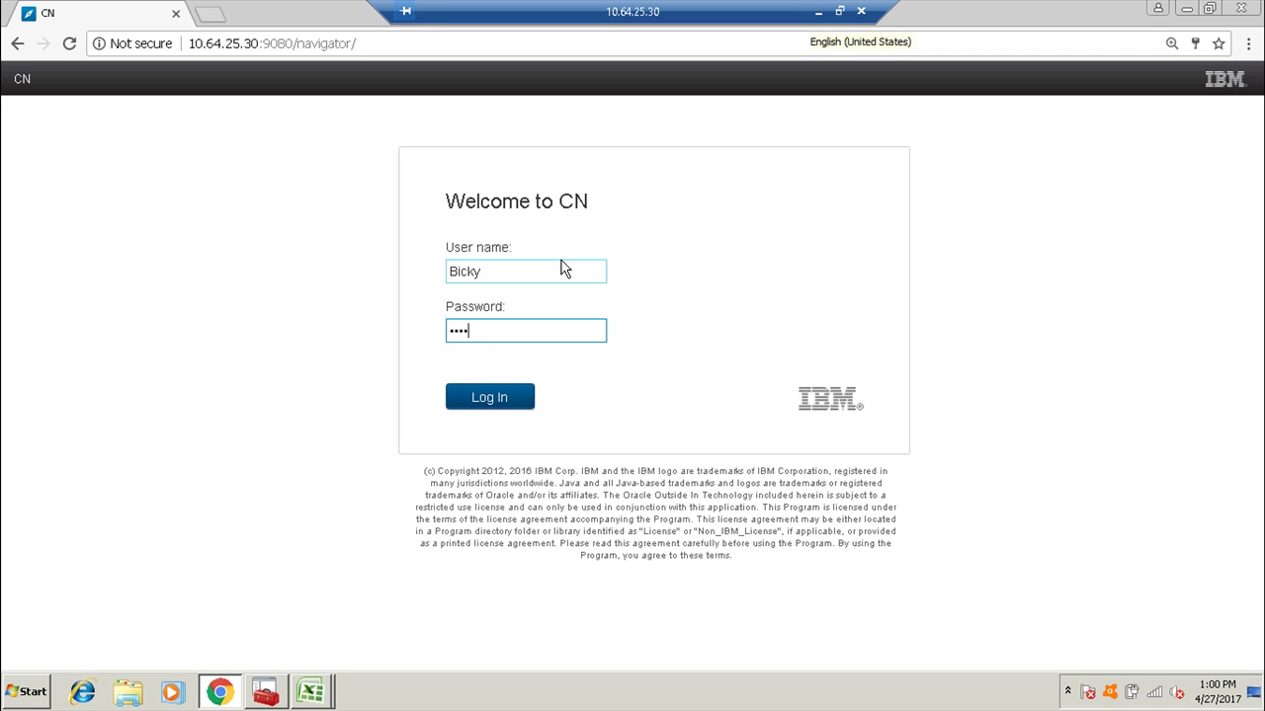
key("Return")
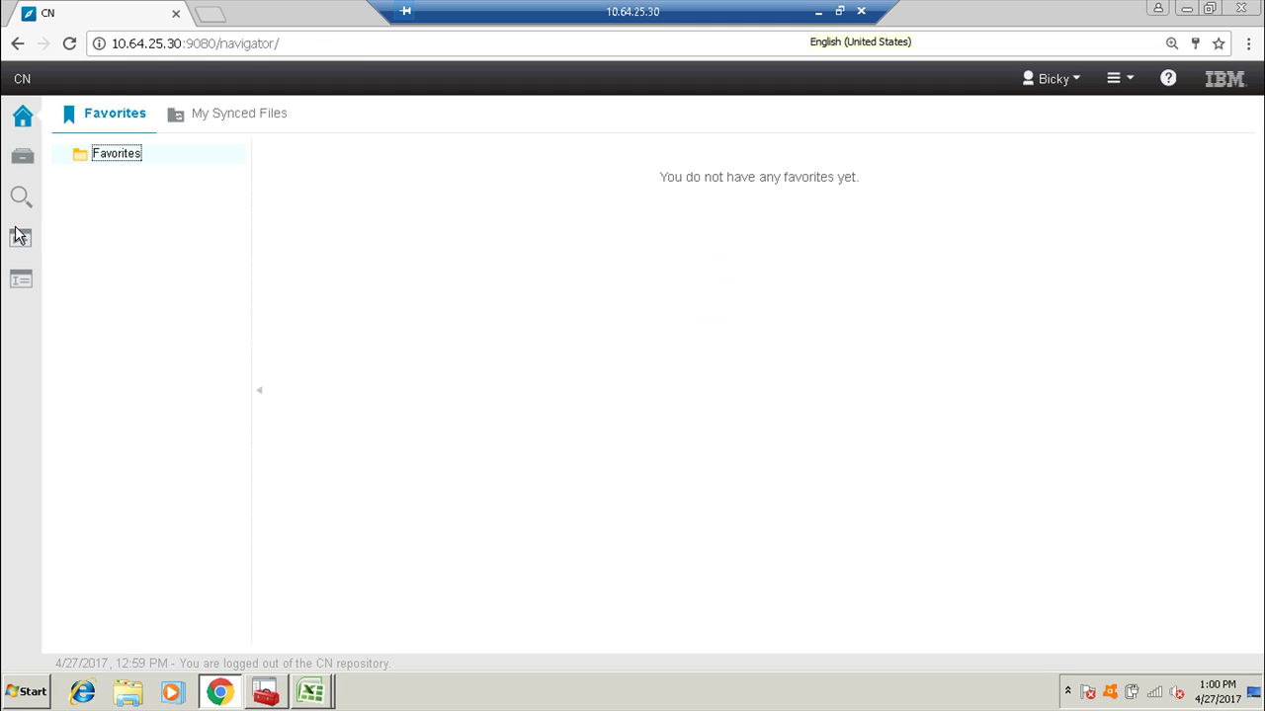
left_click(21, 243)
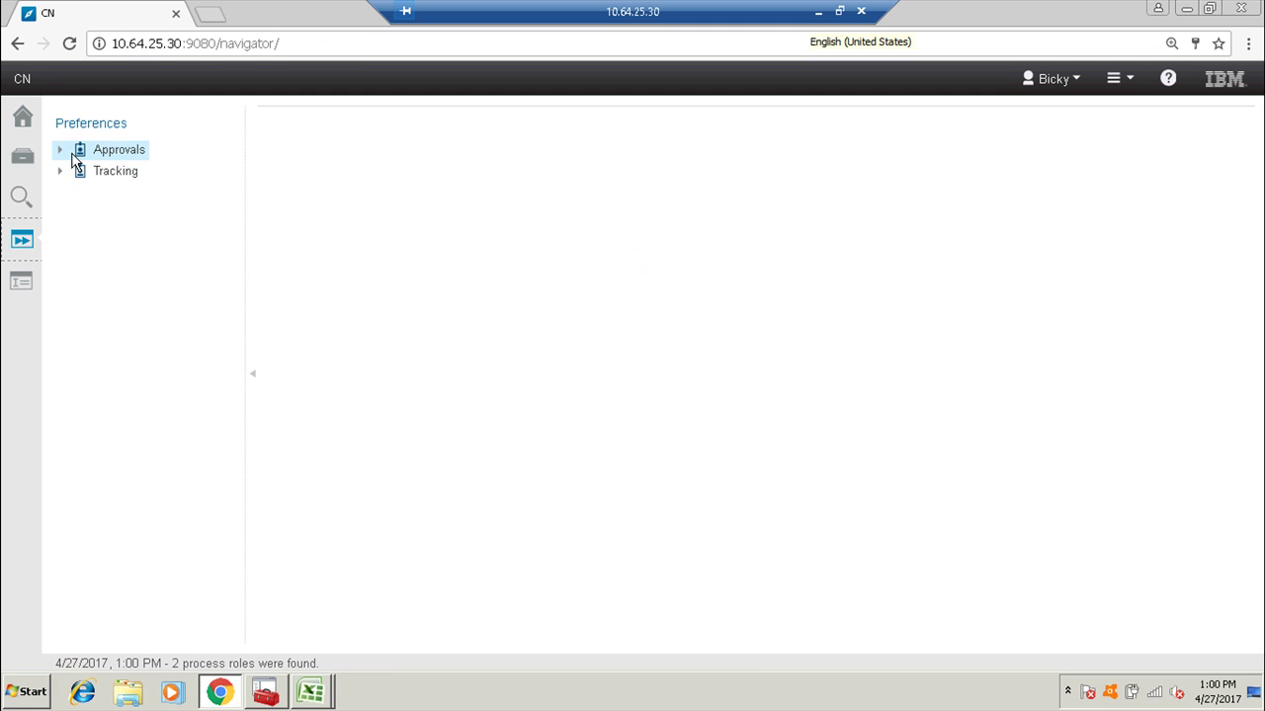
Open the Review for Test22211.xlsx work item and inspect its step history and attachments.
left_click(127, 173)
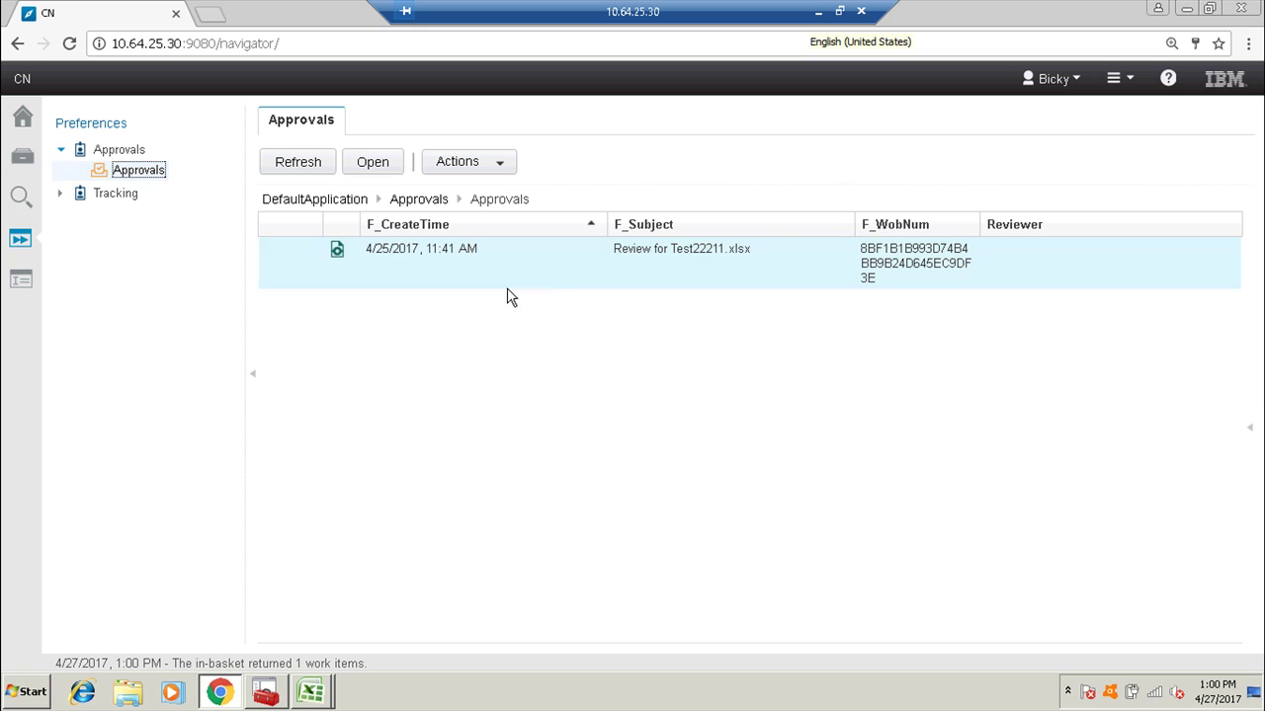
double_click(337, 253)
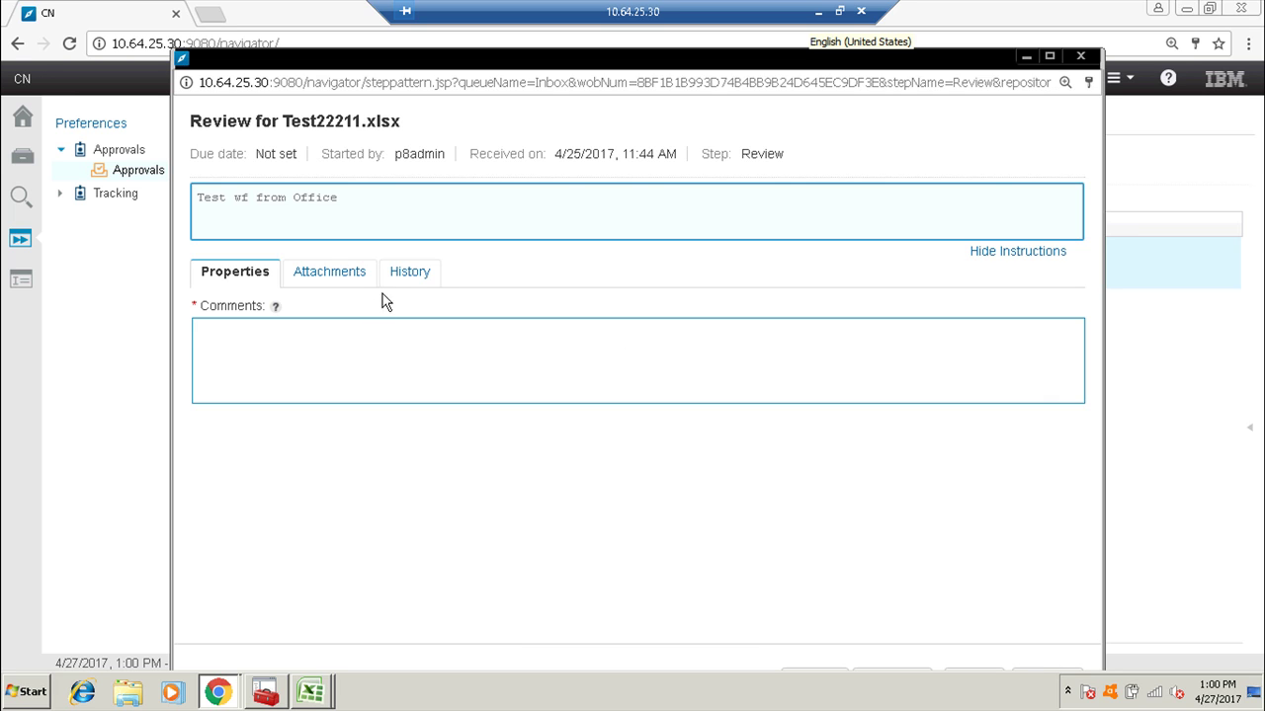
left_click(406, 273)
left_click(263, 385)
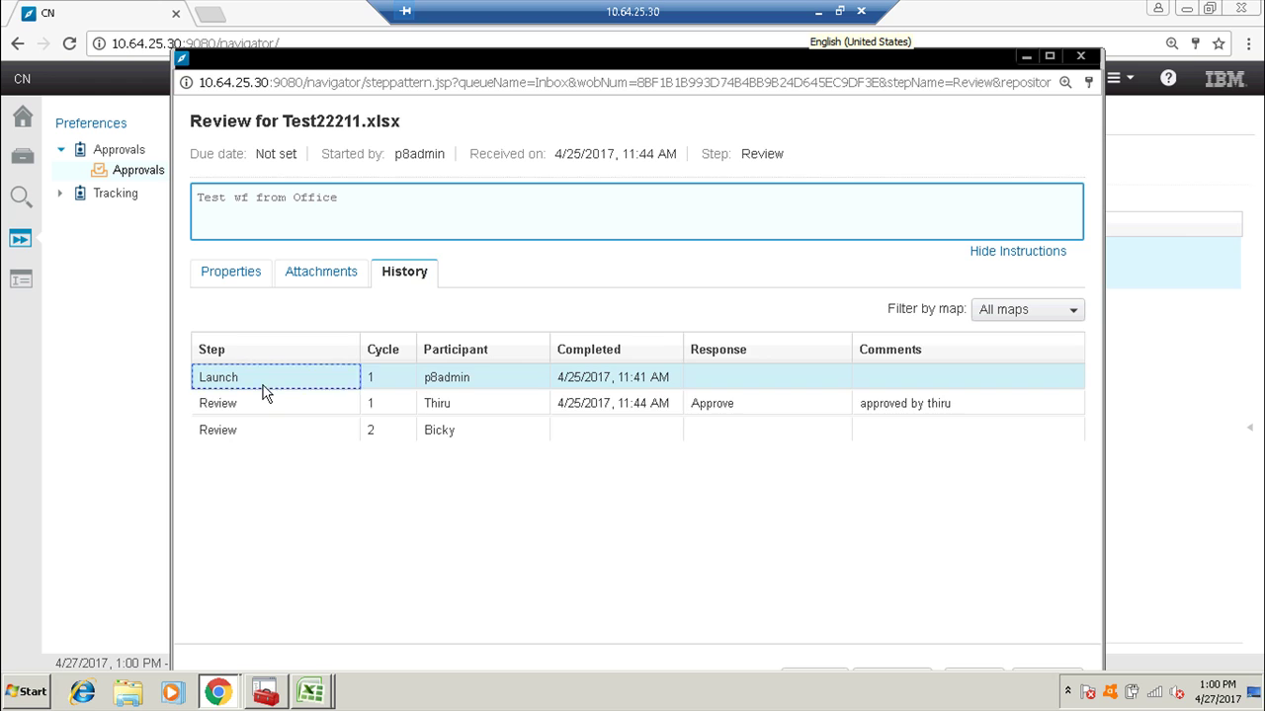
left_click(268, 403)
left_click(281, 431)
left_click(309, 275)
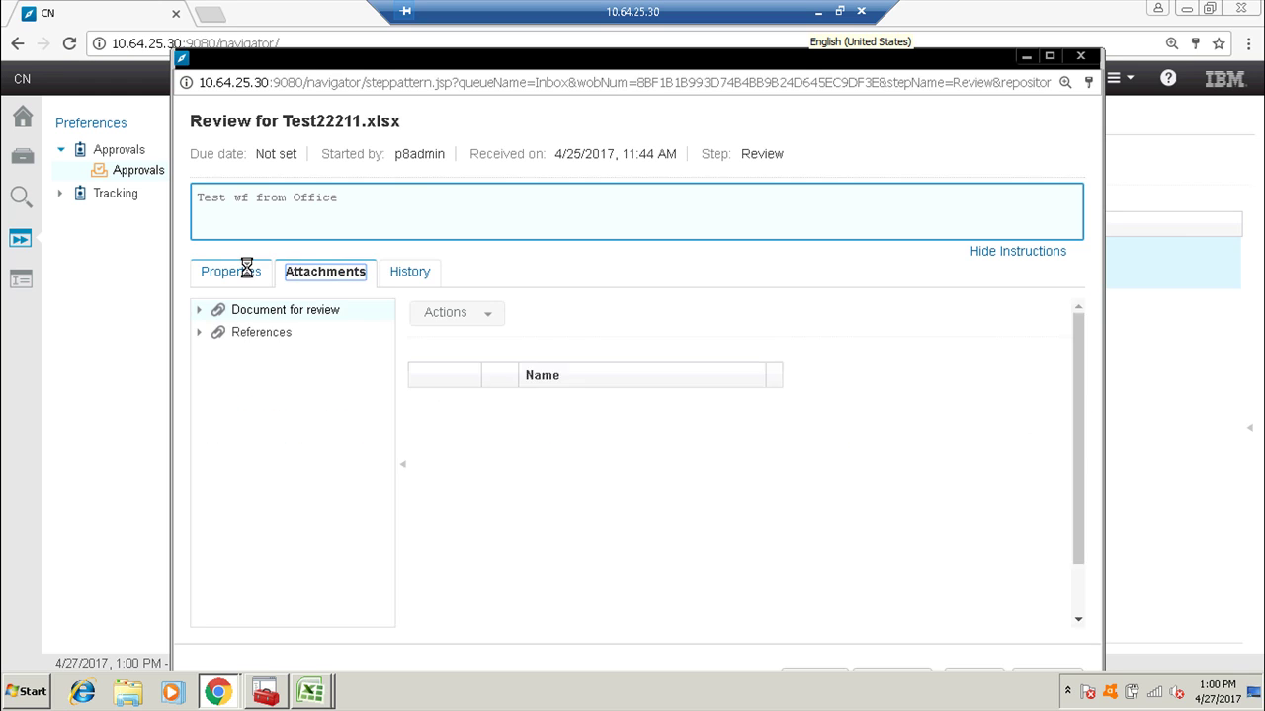
left_click(244, 272)
Write an approval comment, maximize the review window, and approve the work item.
left_click(312, 351)
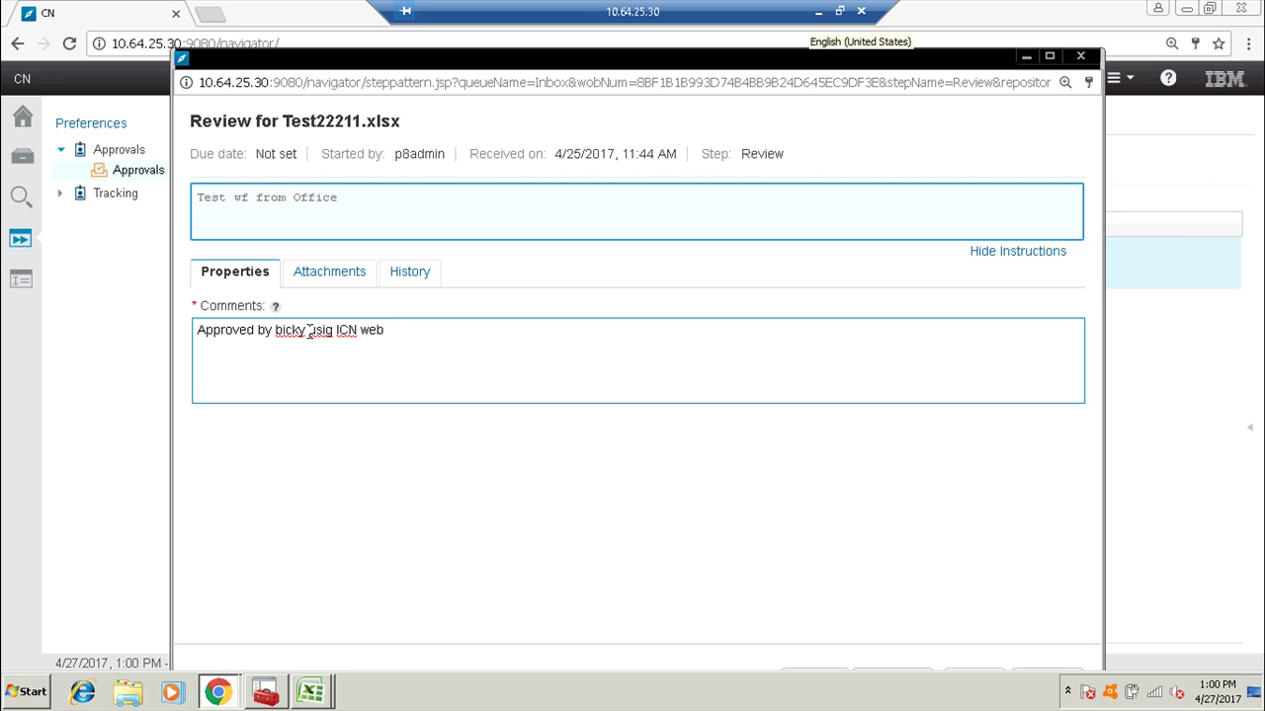
double_click(970, 63)
left_click(1035, 647)
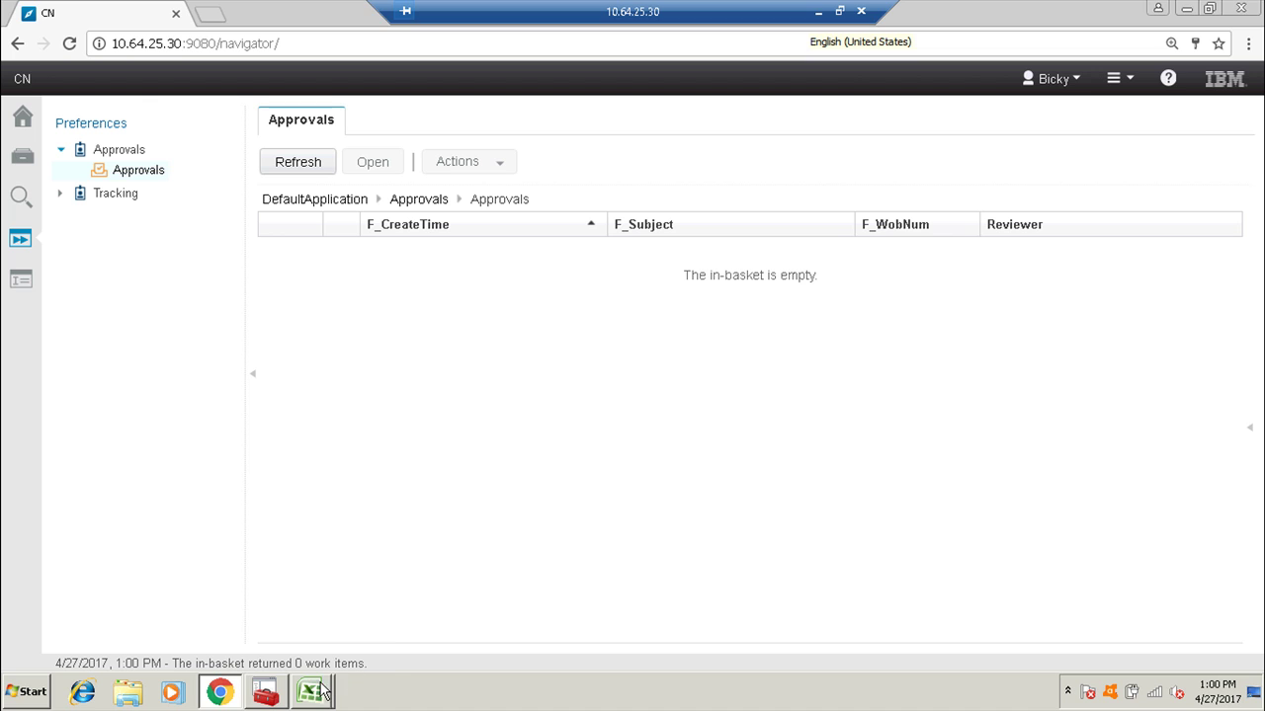
Show IBM ECM Tasks in the Test22211.xlsx window and widen the Workflow and Step columns.
mouse_move(316, 692)
left_click(319, 649)
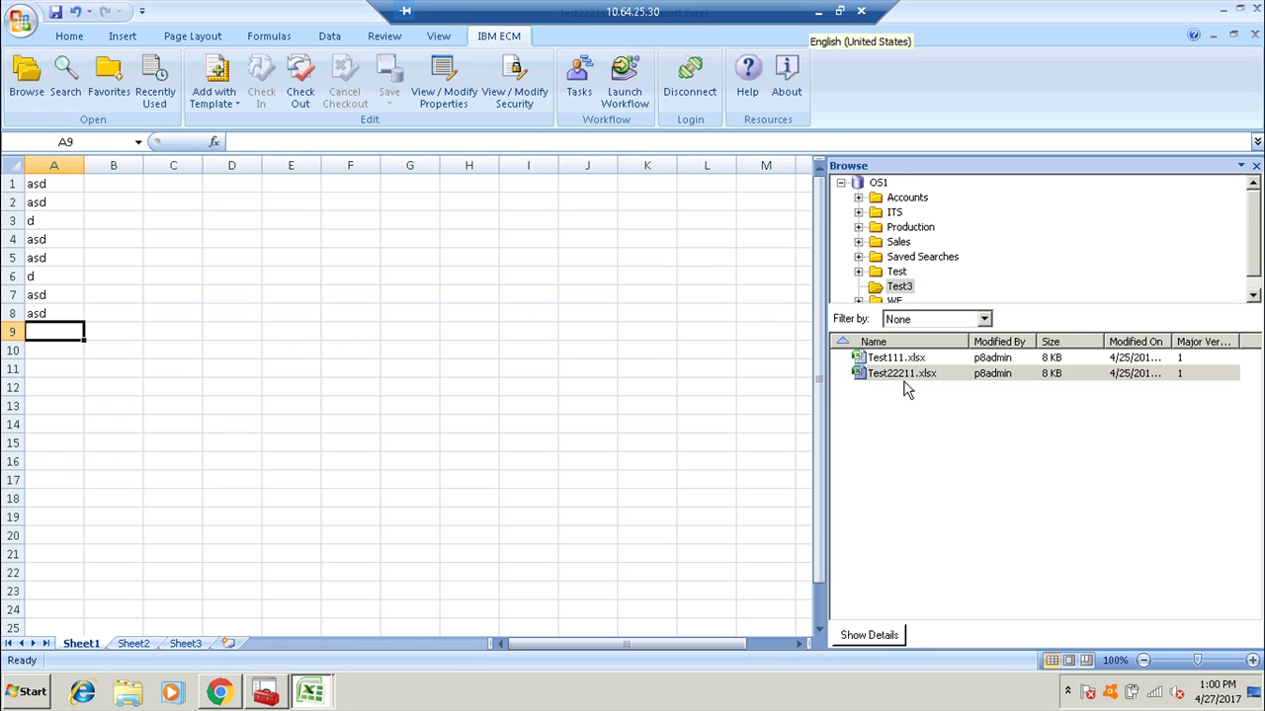
left_click(579, 83)
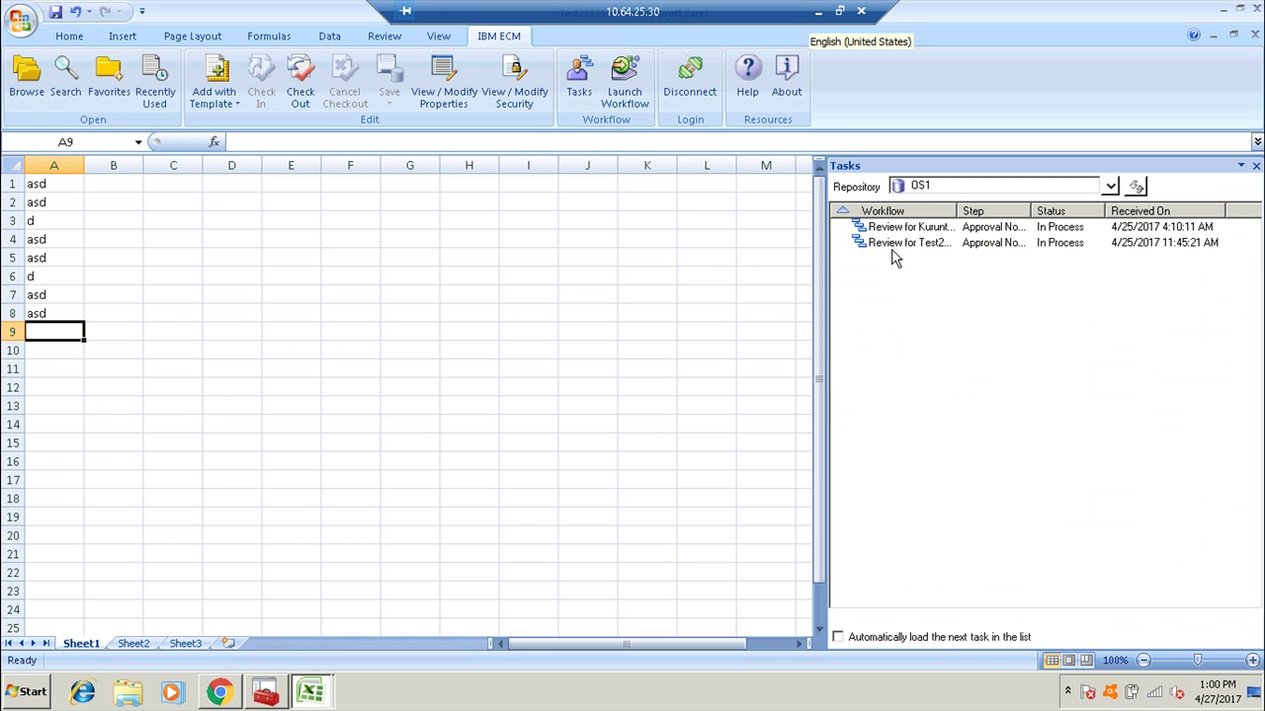
left_click(910, 230)
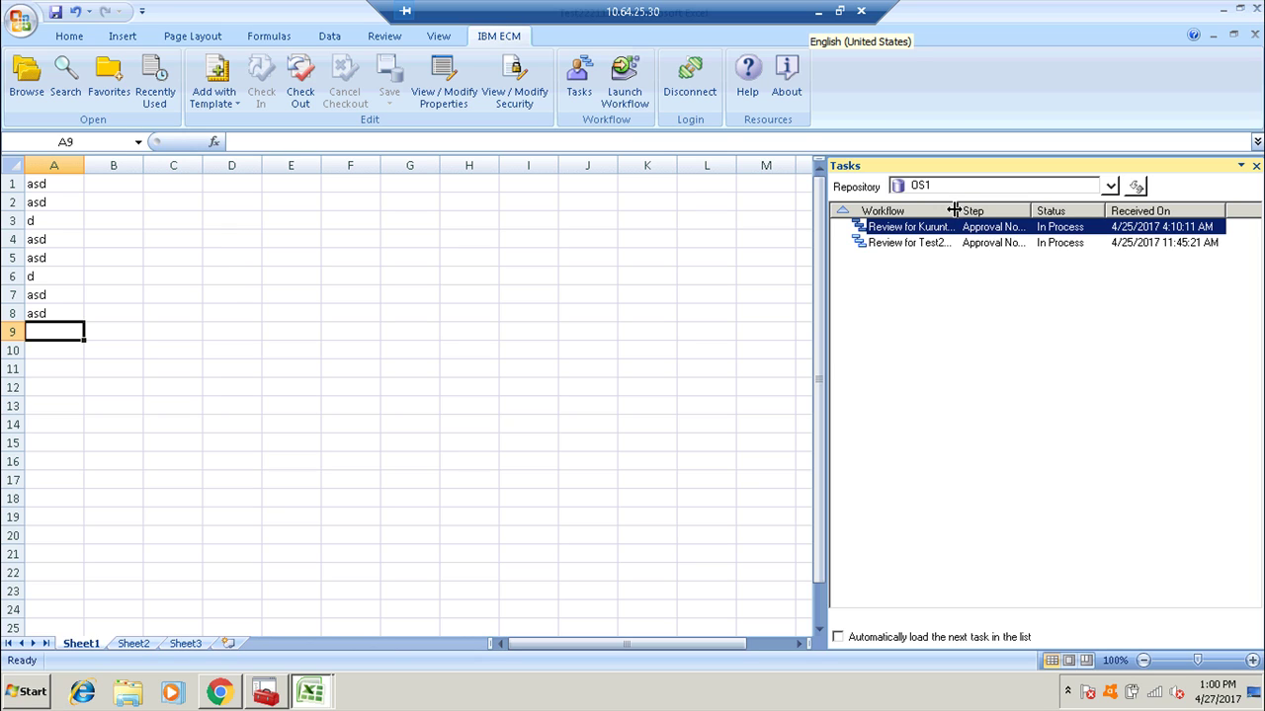
left_click_drag(954, 211, 973, 211)
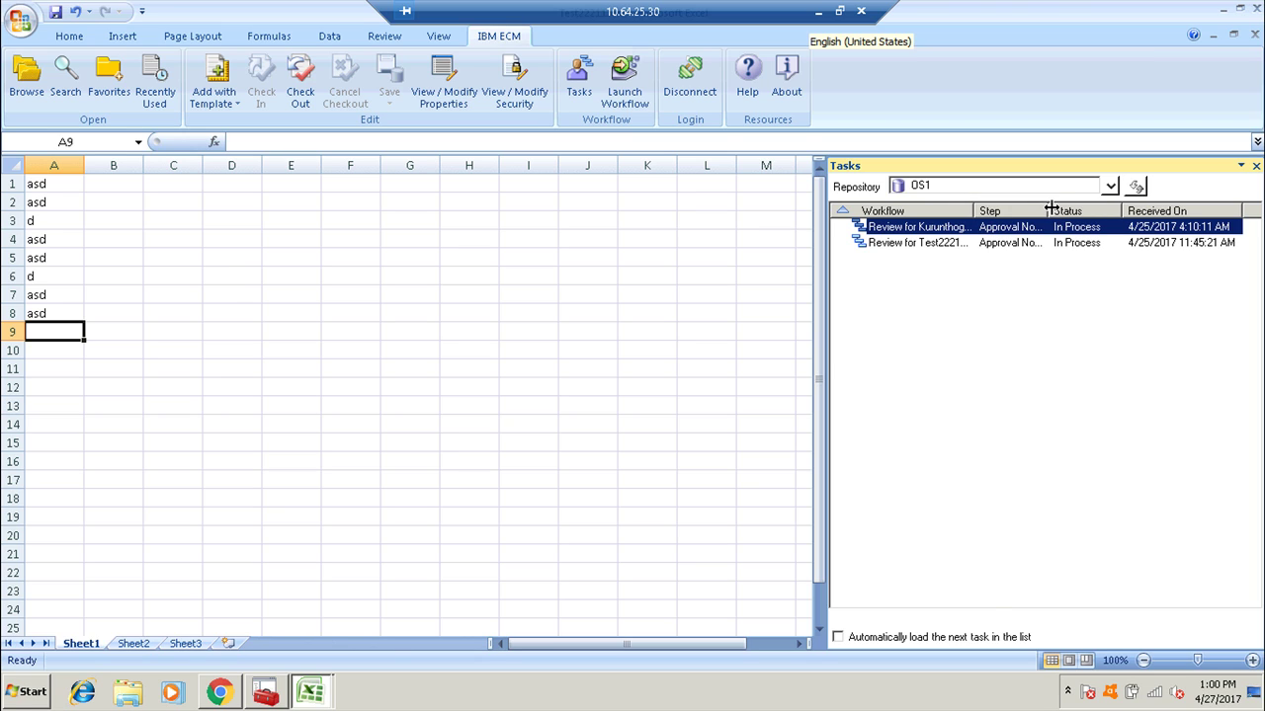
left_click_drag(1050, 210, 1052, 211)
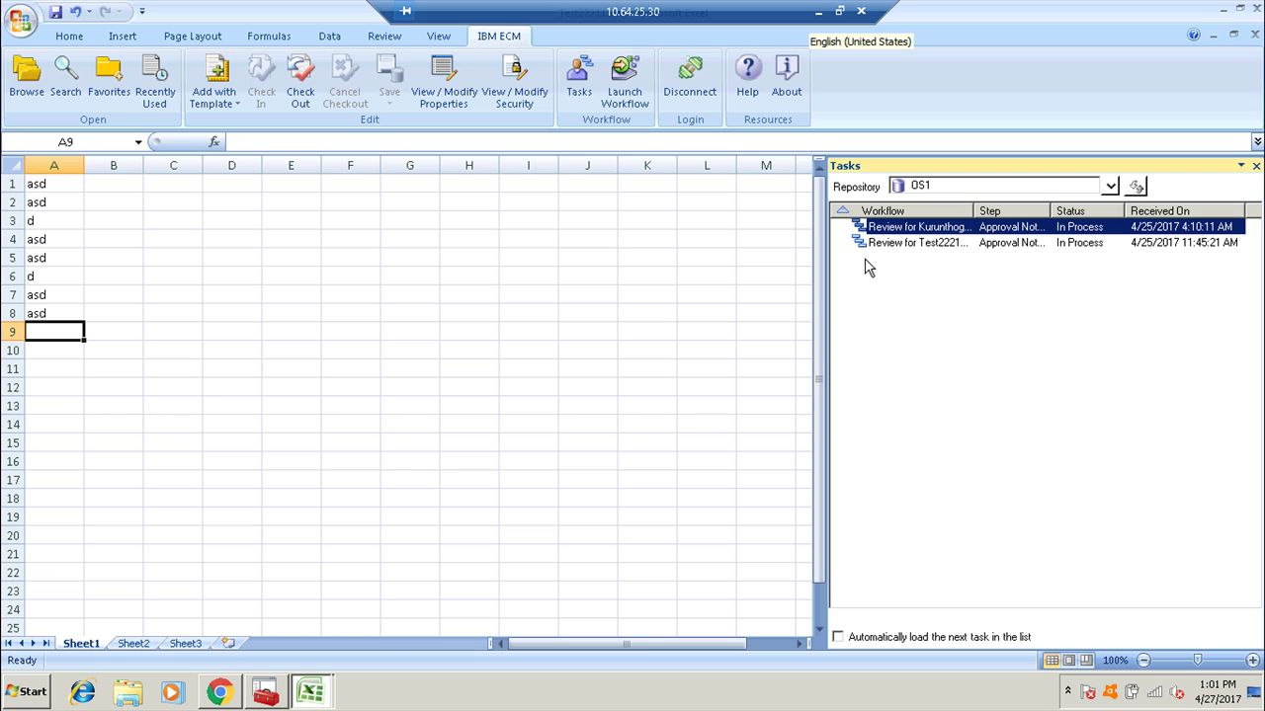
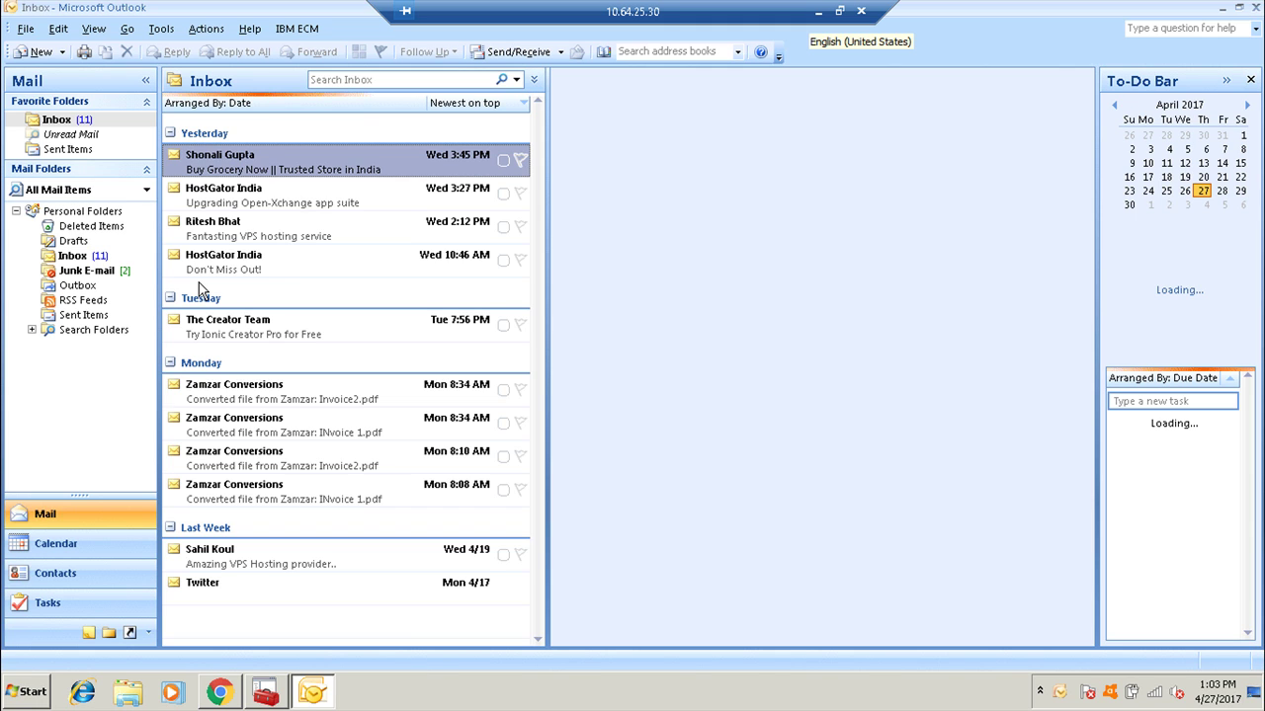
Log in to IBM ECM through Outlook's Browse command to list the OS1 repository folders.
left_click(292, 32)
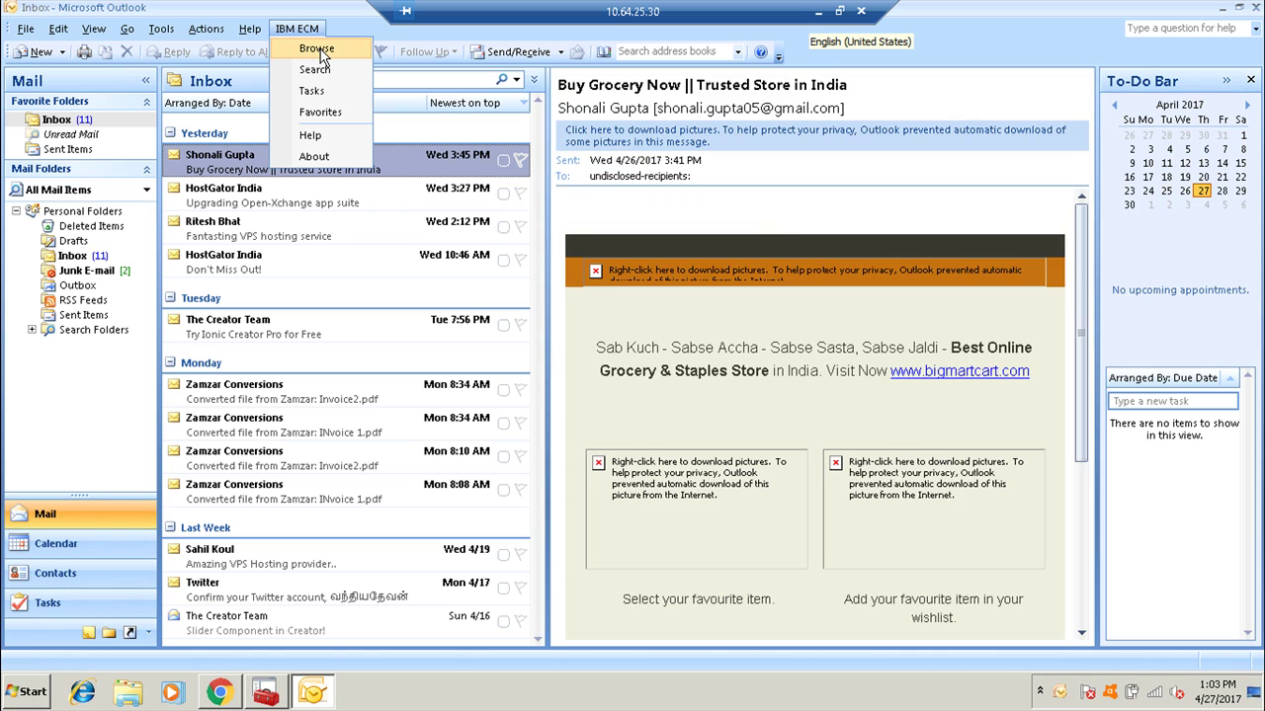
left_click(318, 50)
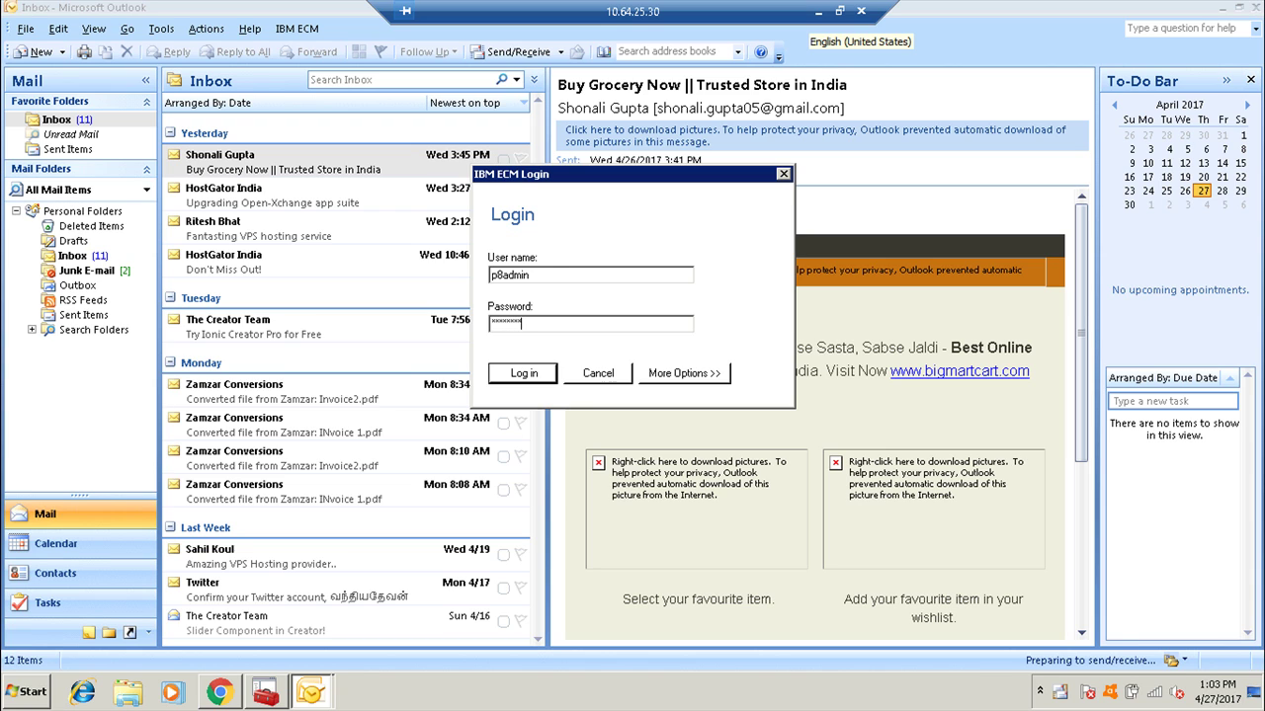
key("Return")
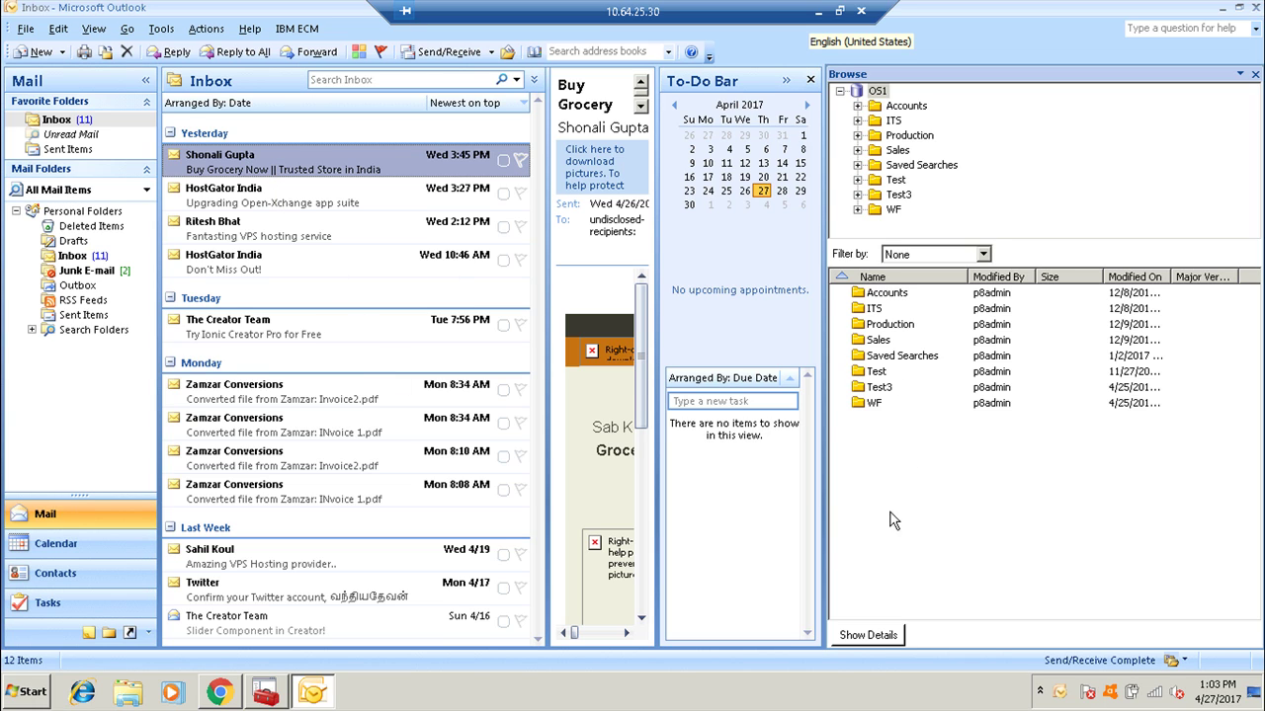
Create a folder named Mails under the OS1 root and open it.
left_click(901, 450)
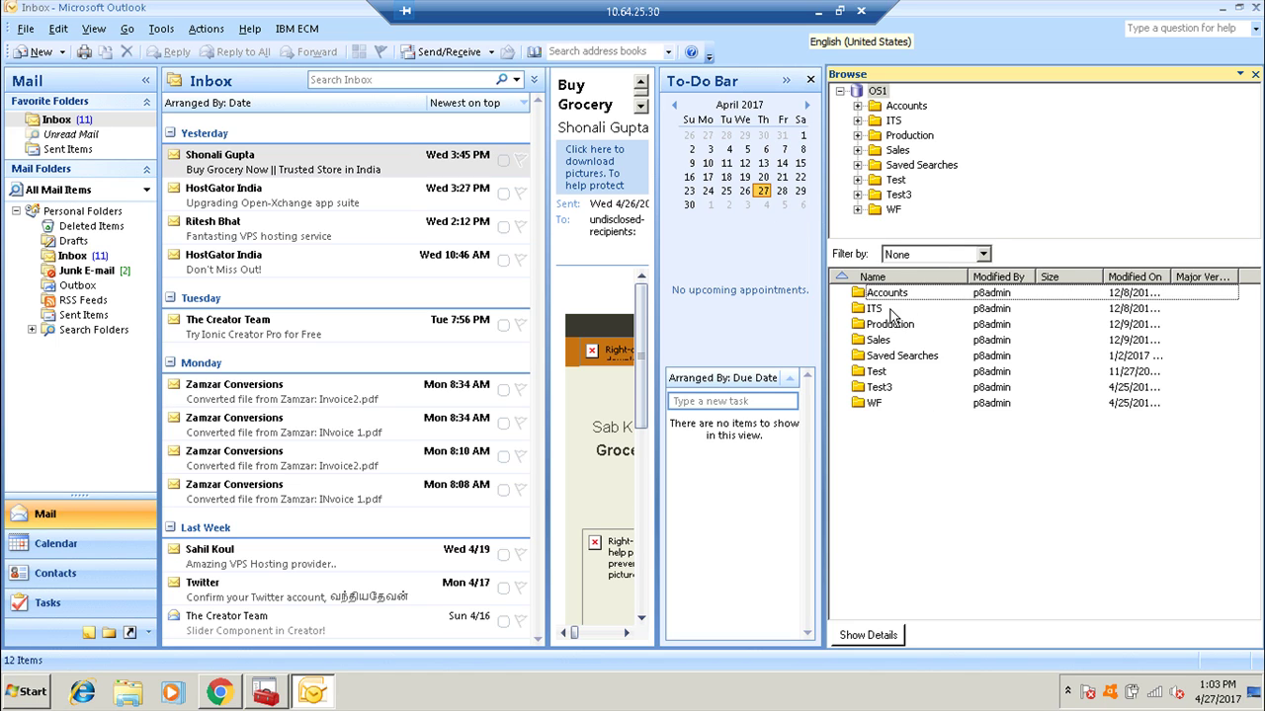
right_click(886, 98)
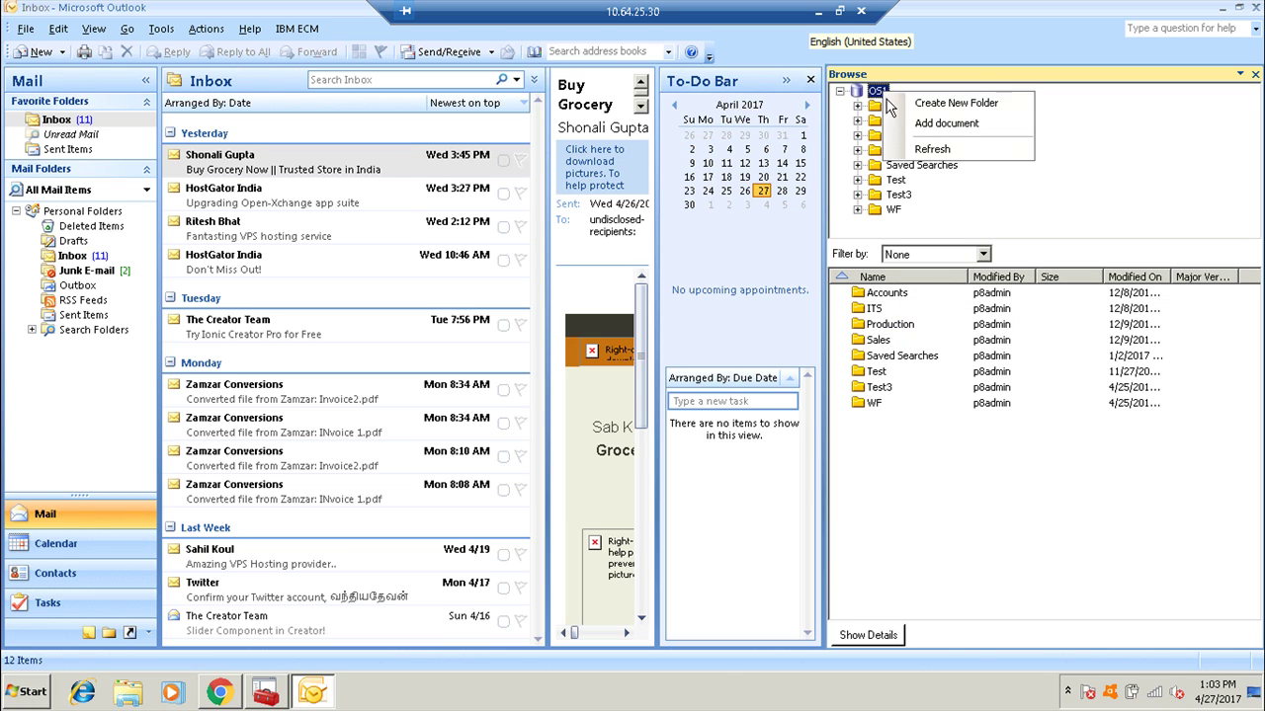
left_click(928, 103)
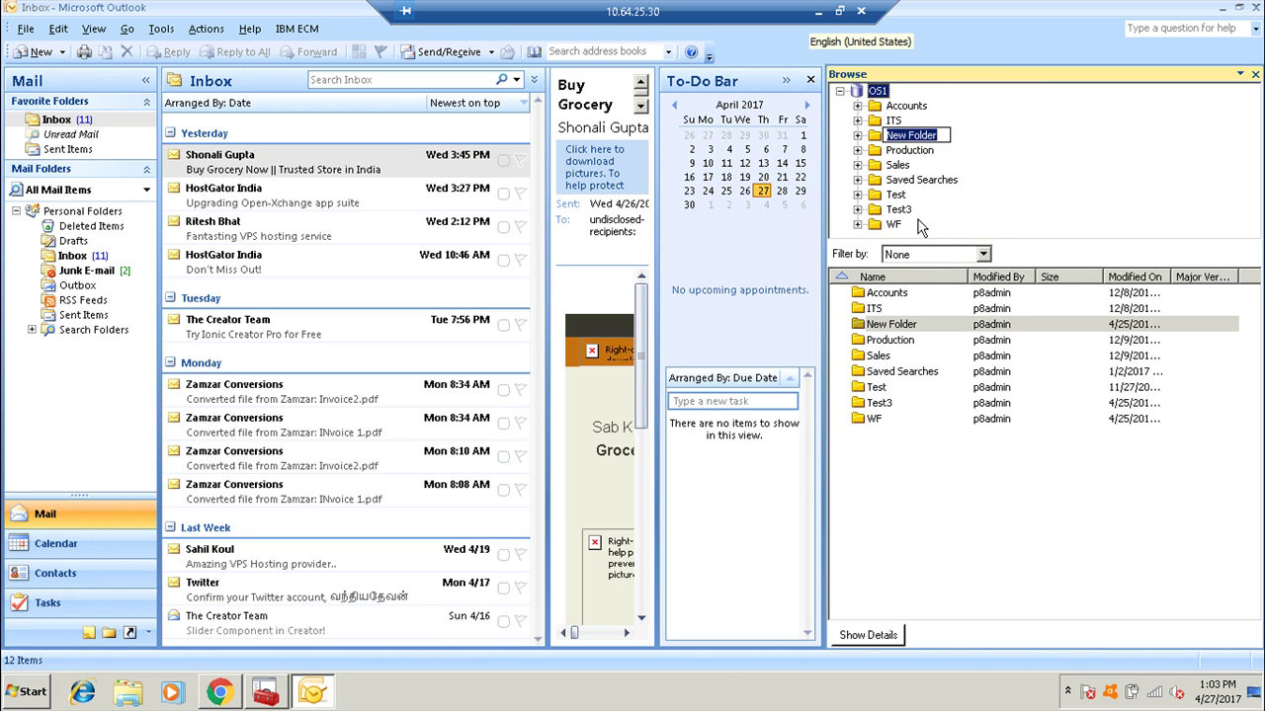
type("Mails")
key("Return")
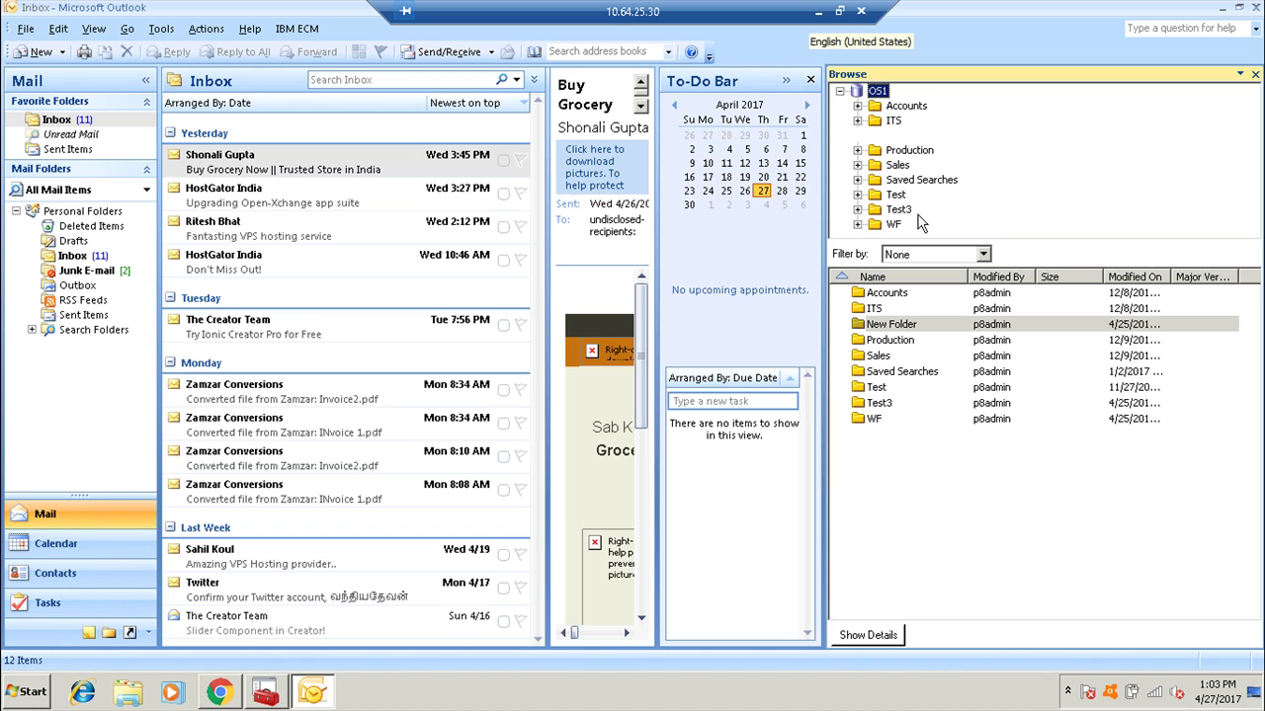
left_click(886, 139)
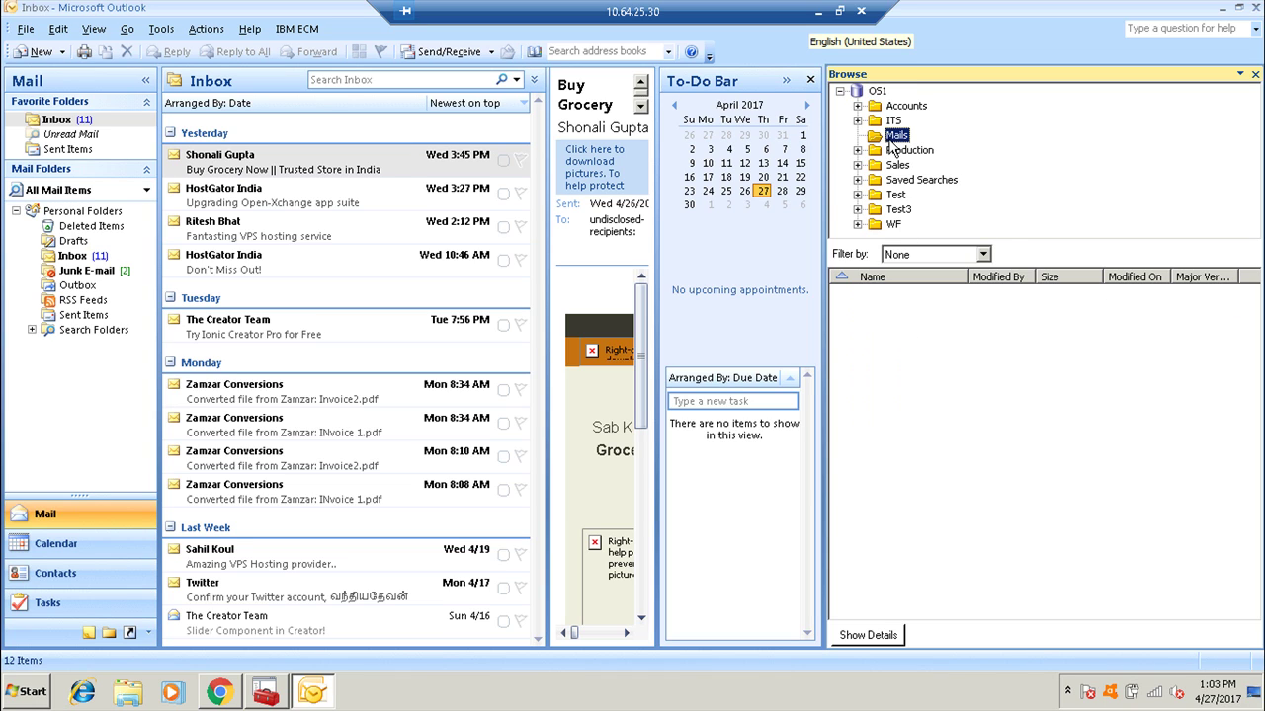
Add the Buy Grocery Now email to the Mails folder, checking its title and subject.
right_click(317, 170)
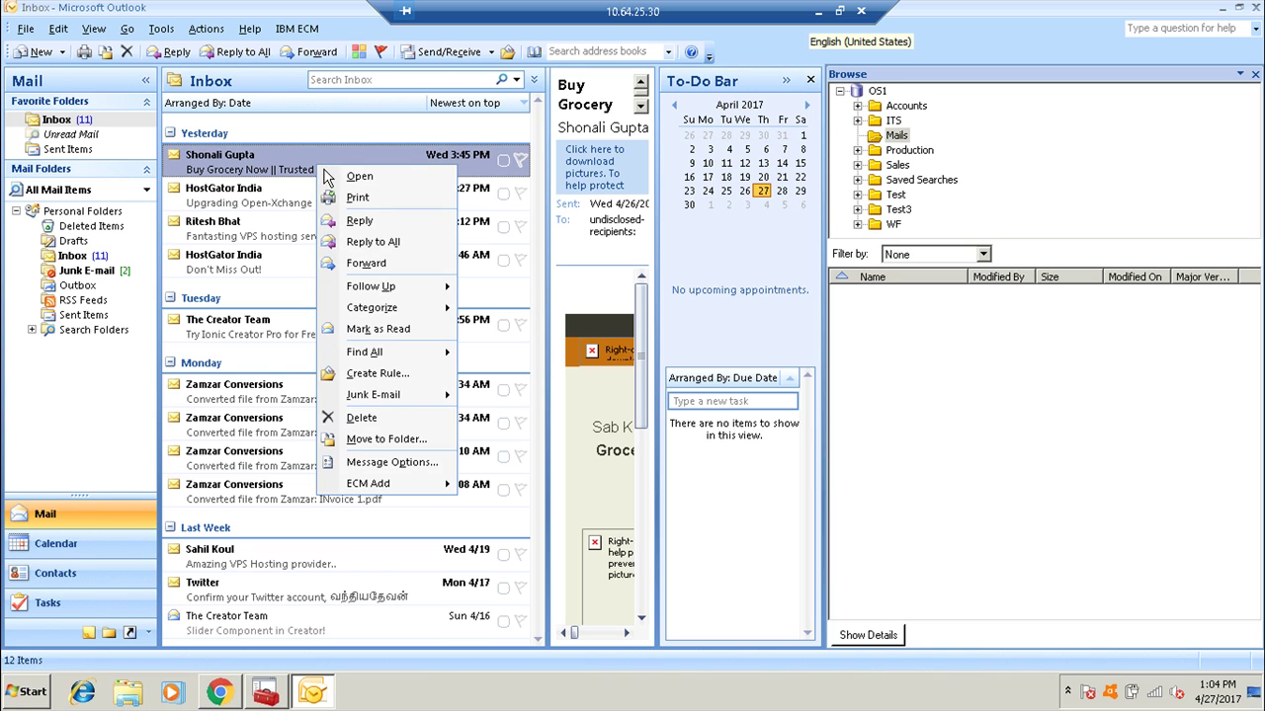
mouse_move(400, 484)
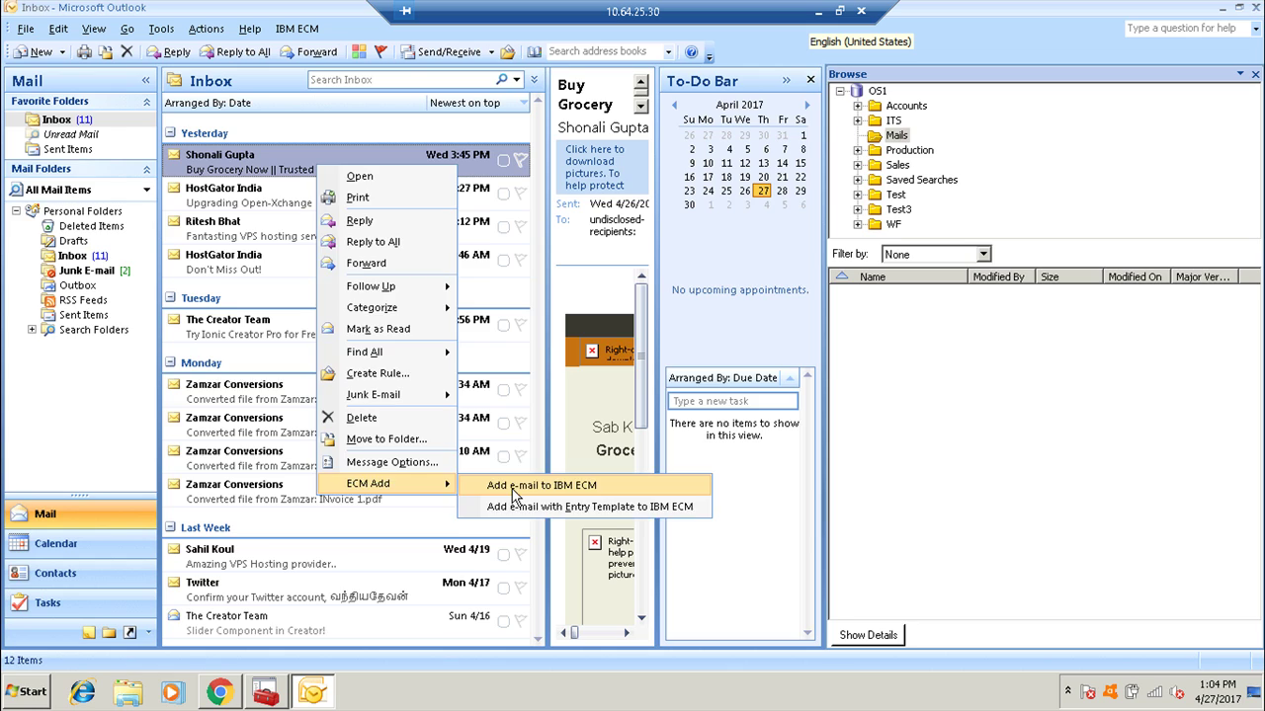
left_click(514, 485)
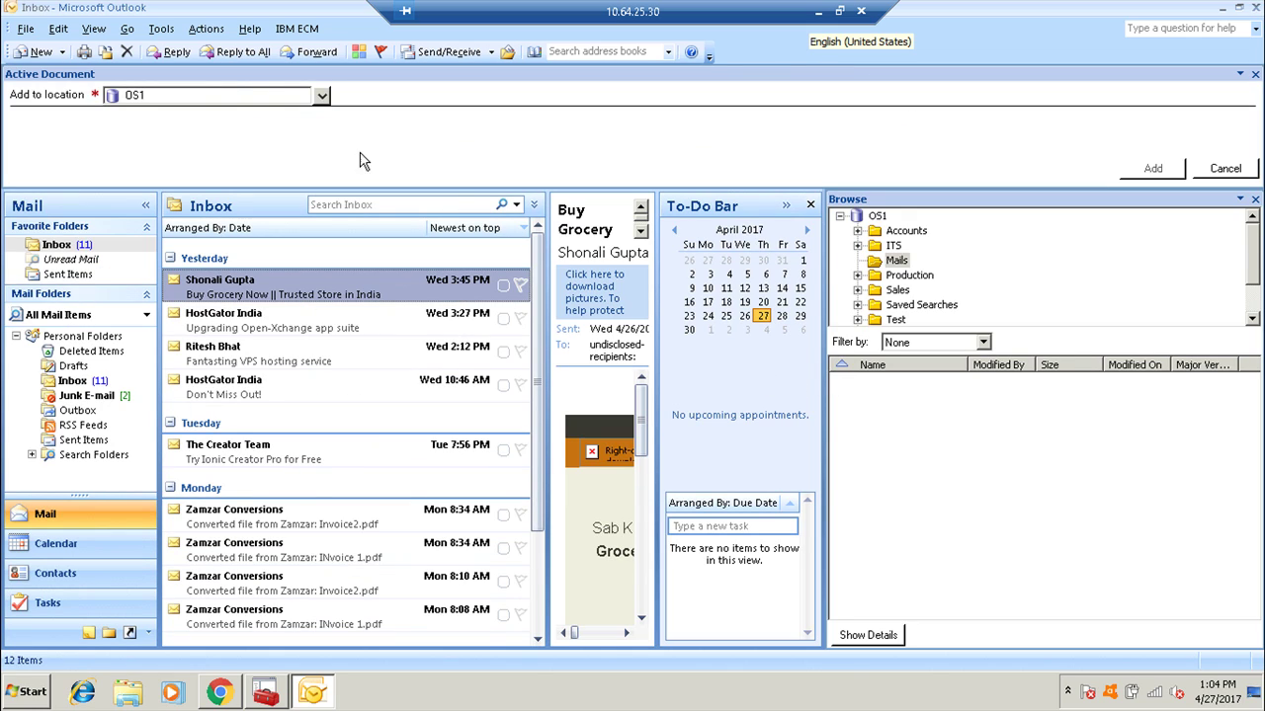
left_click(323, 96)
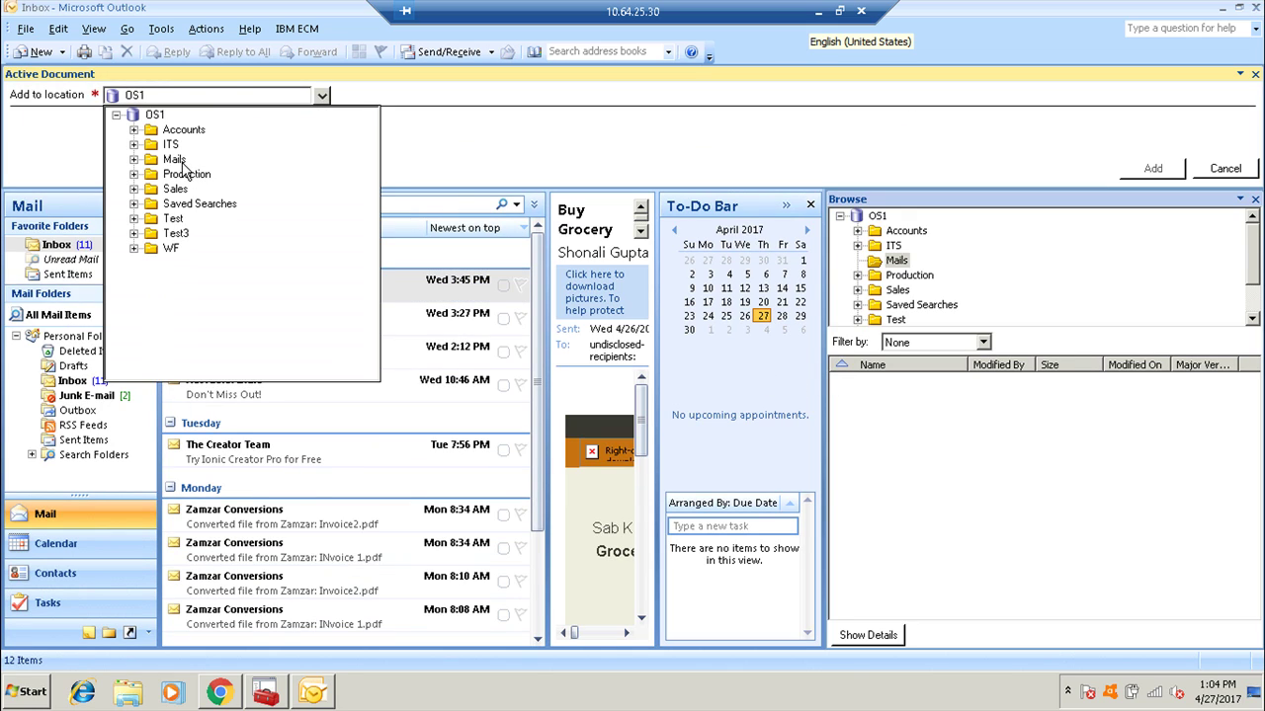
left_click(180, 163)
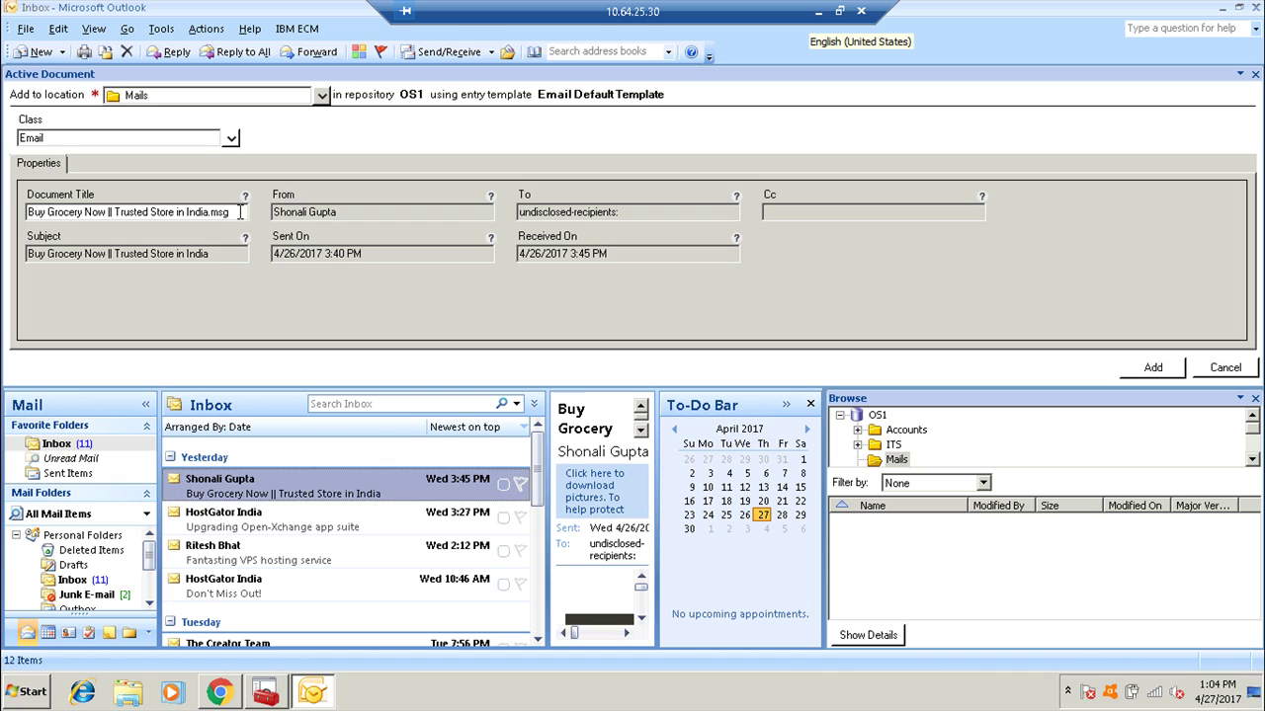
left_click_drag(239, 212, 22, 216)
key("Tab")
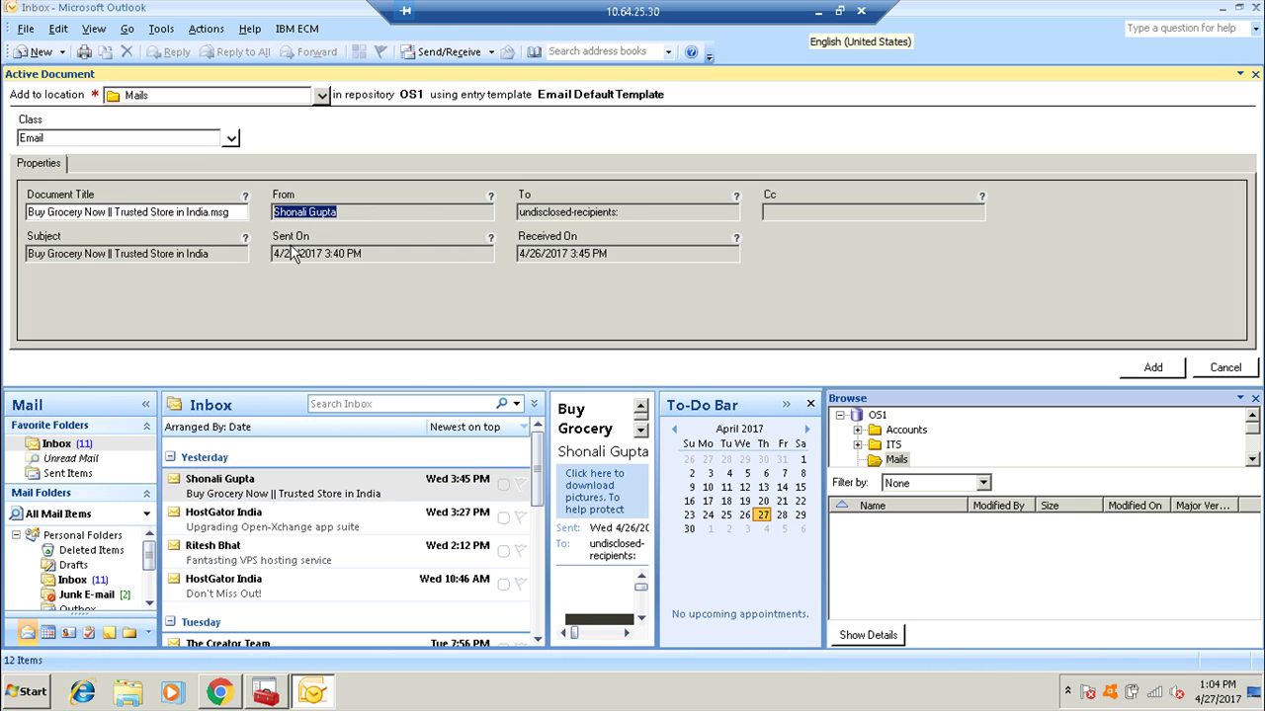
left_click_drag(218, 255, 35, 253)
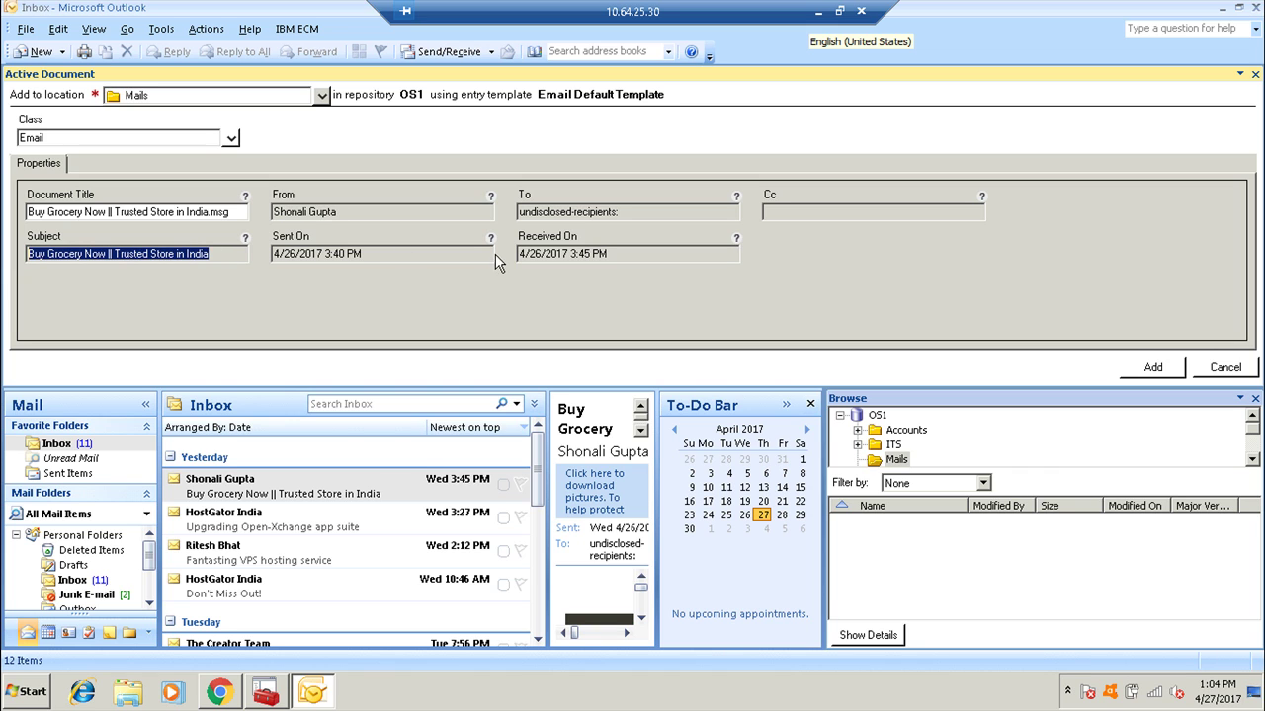
left_click(1151, 368)
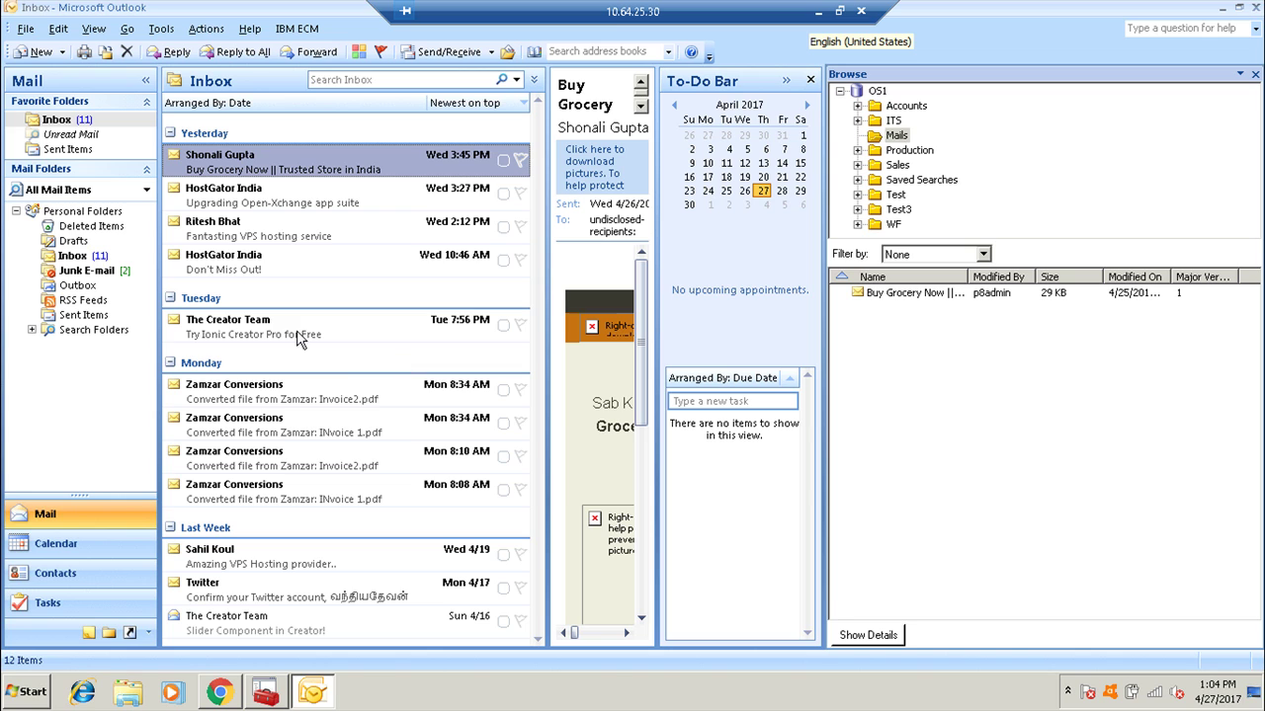
File the two HostGator India emails and the Don't Miss Out email into Mails.
left_click(274, 204)
left_click(276, 221, "shift")
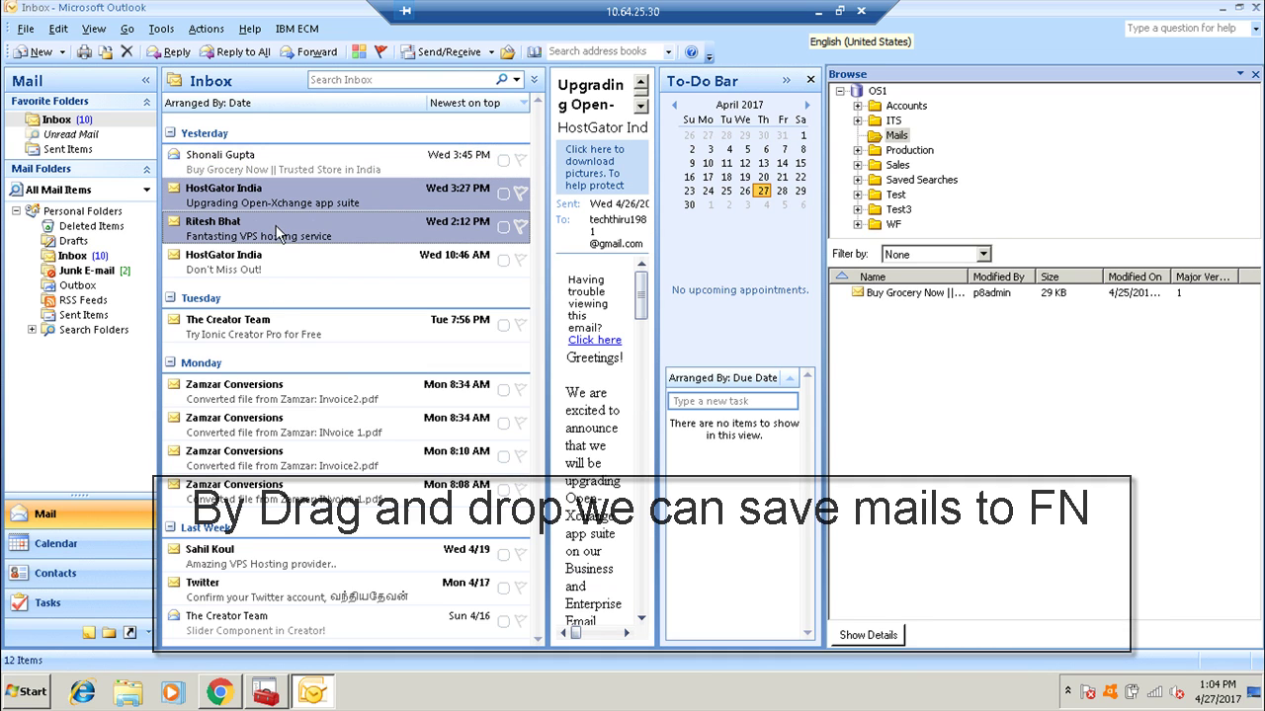
left_click(326, 255, "shift")
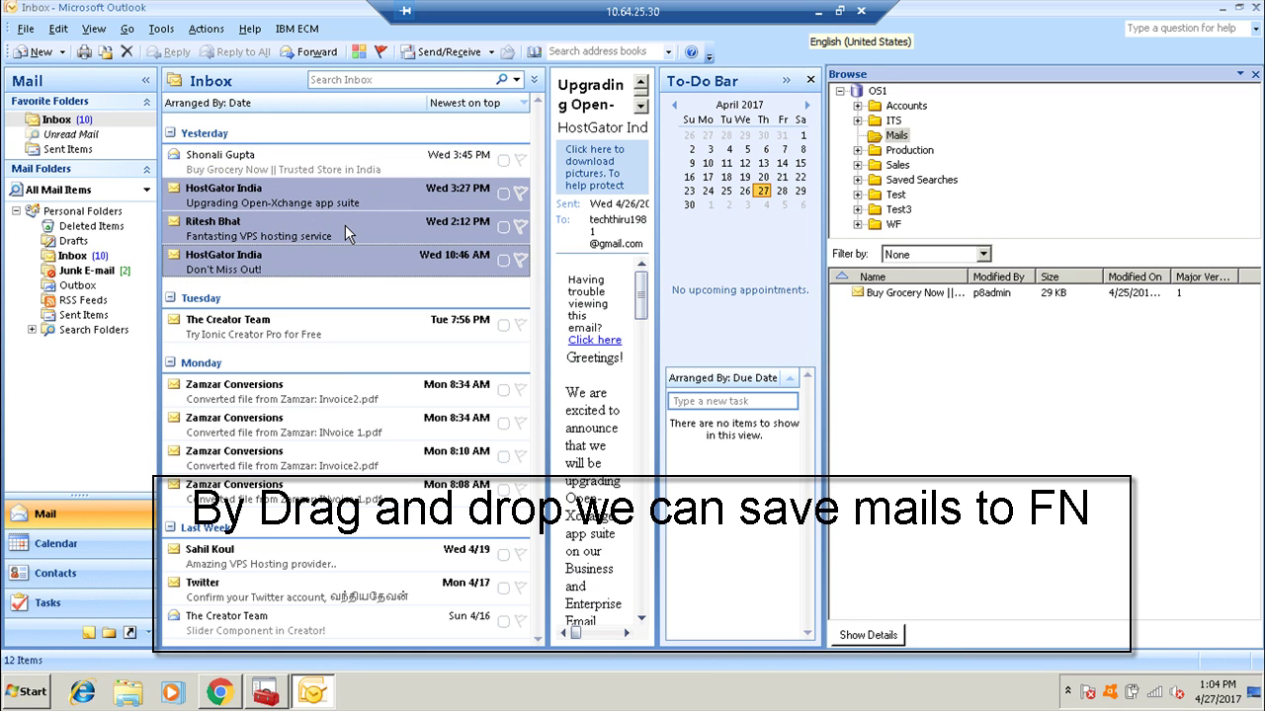
left_click_drag(345, 225, 897, 137)
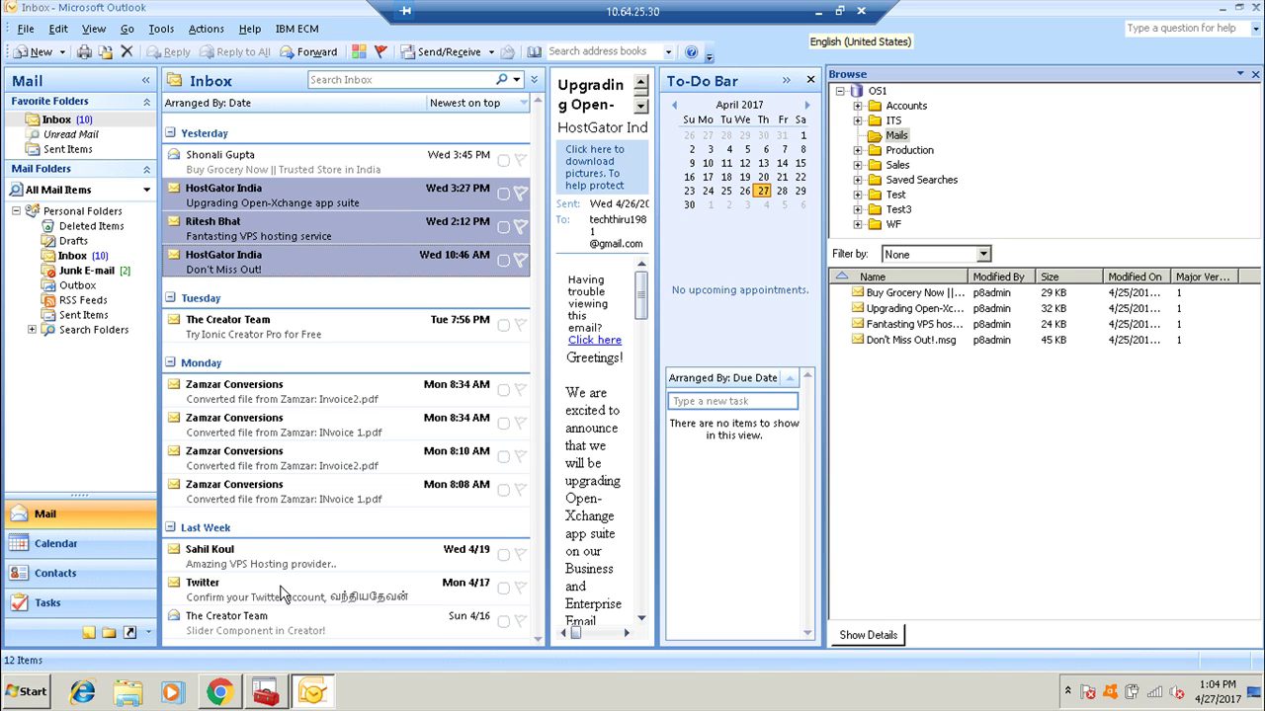
Delete the four Zamzar Conversions emails from the inbox and select a saved Converted file document.
left_click(326, 399)
left_click(319, 491, "shift")
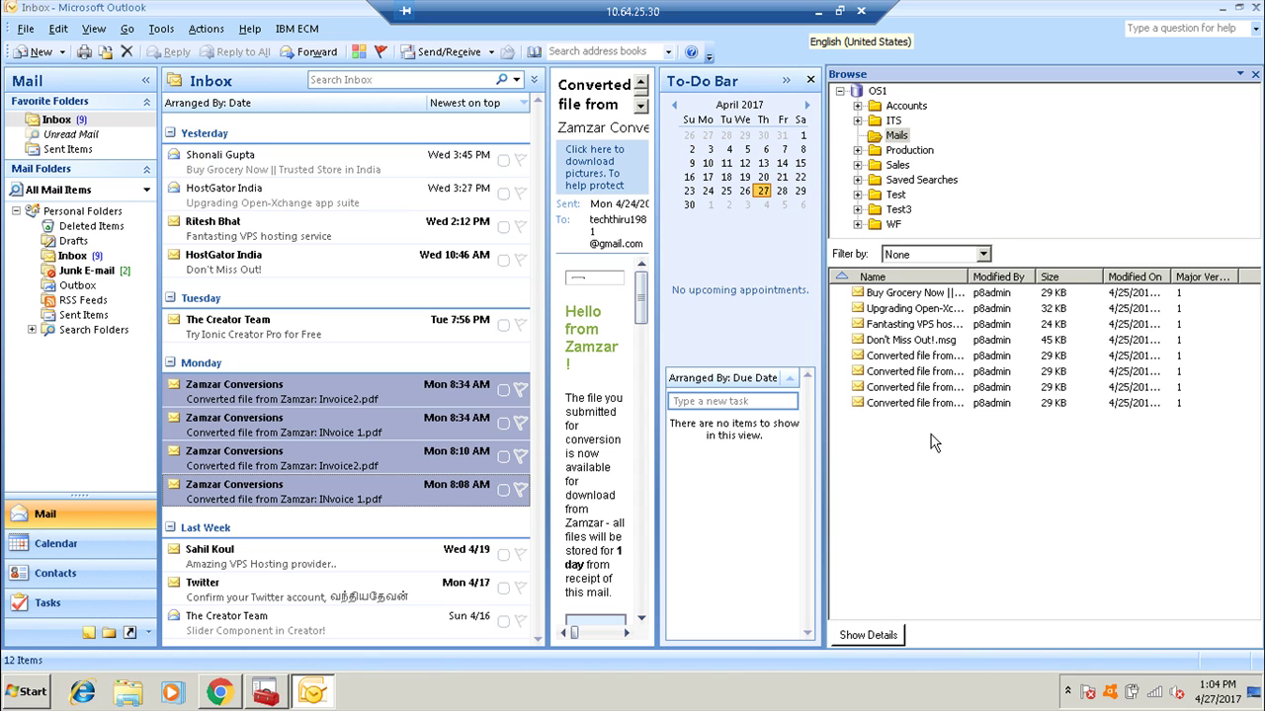
left_click(259, 392)
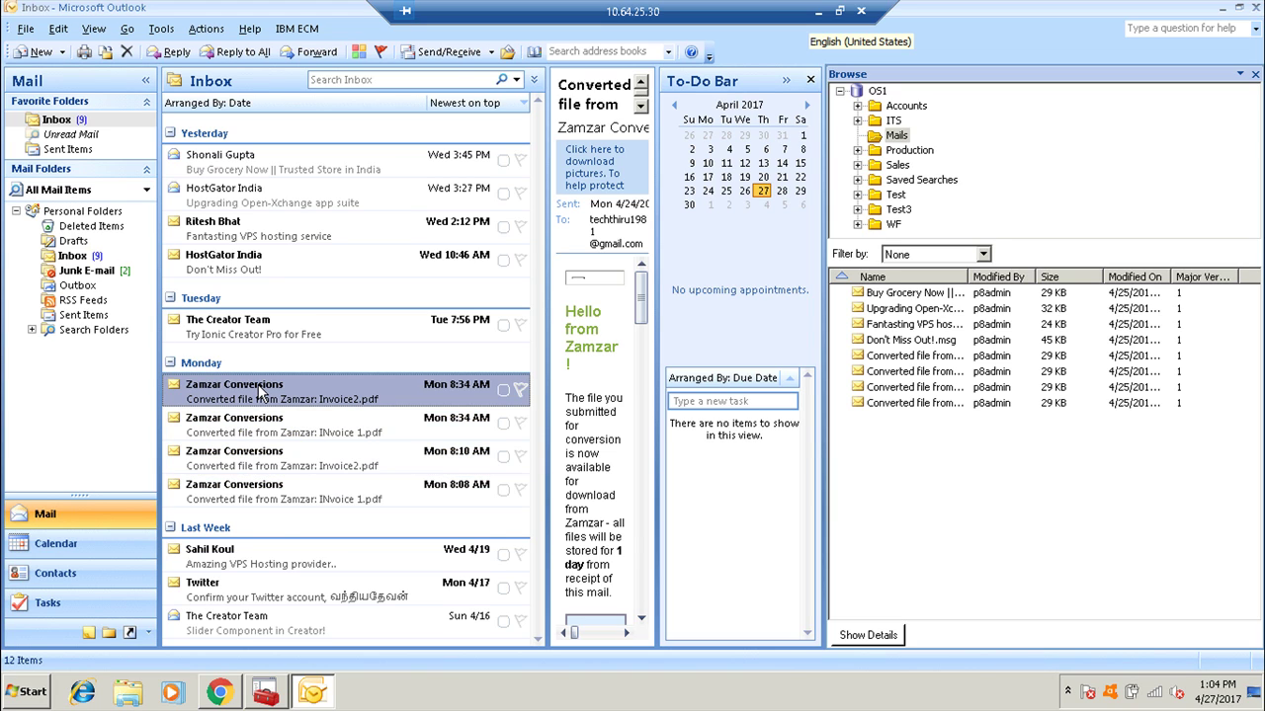
key("Delete")
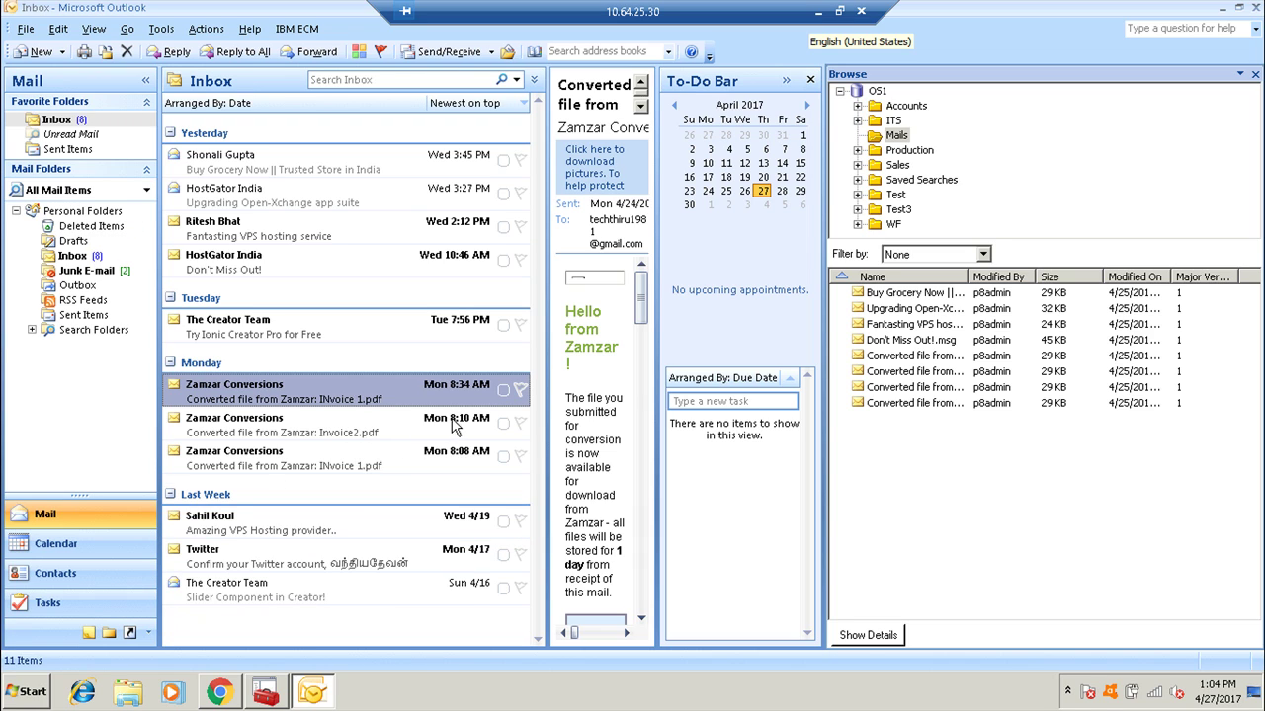
key("Delete")
key("Delete")
key("Delete")
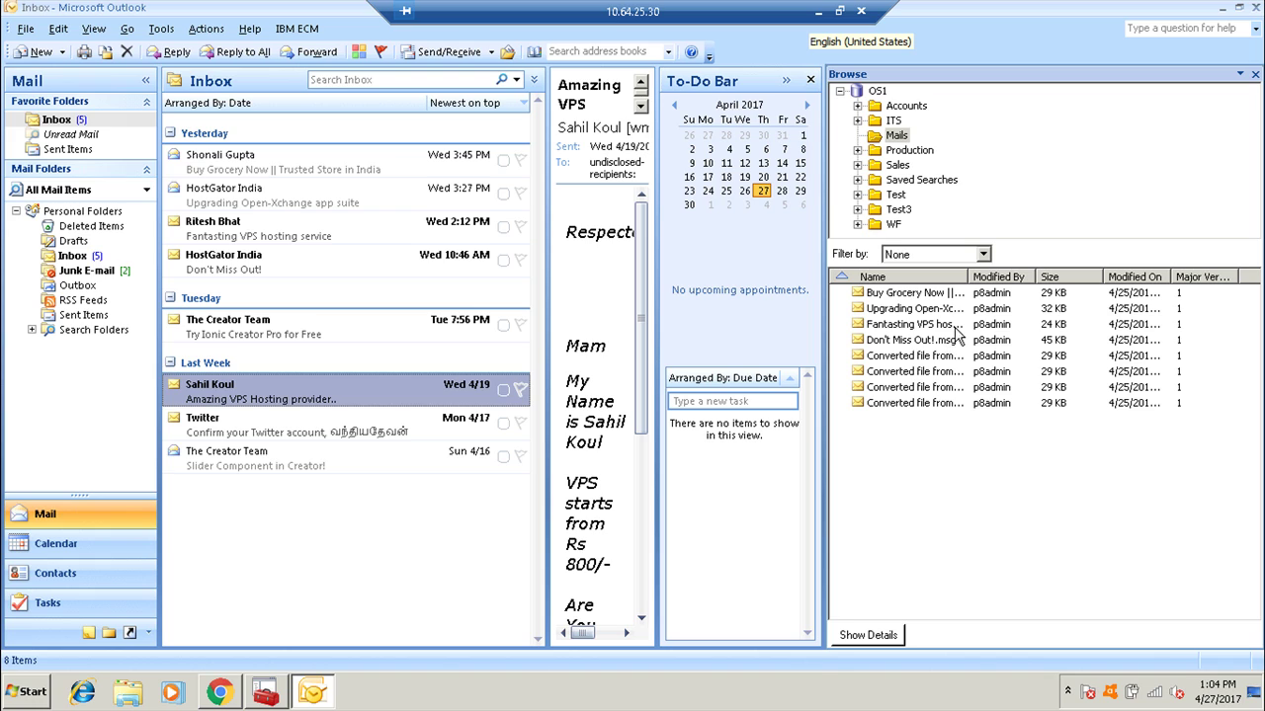
left_click(899, 356)
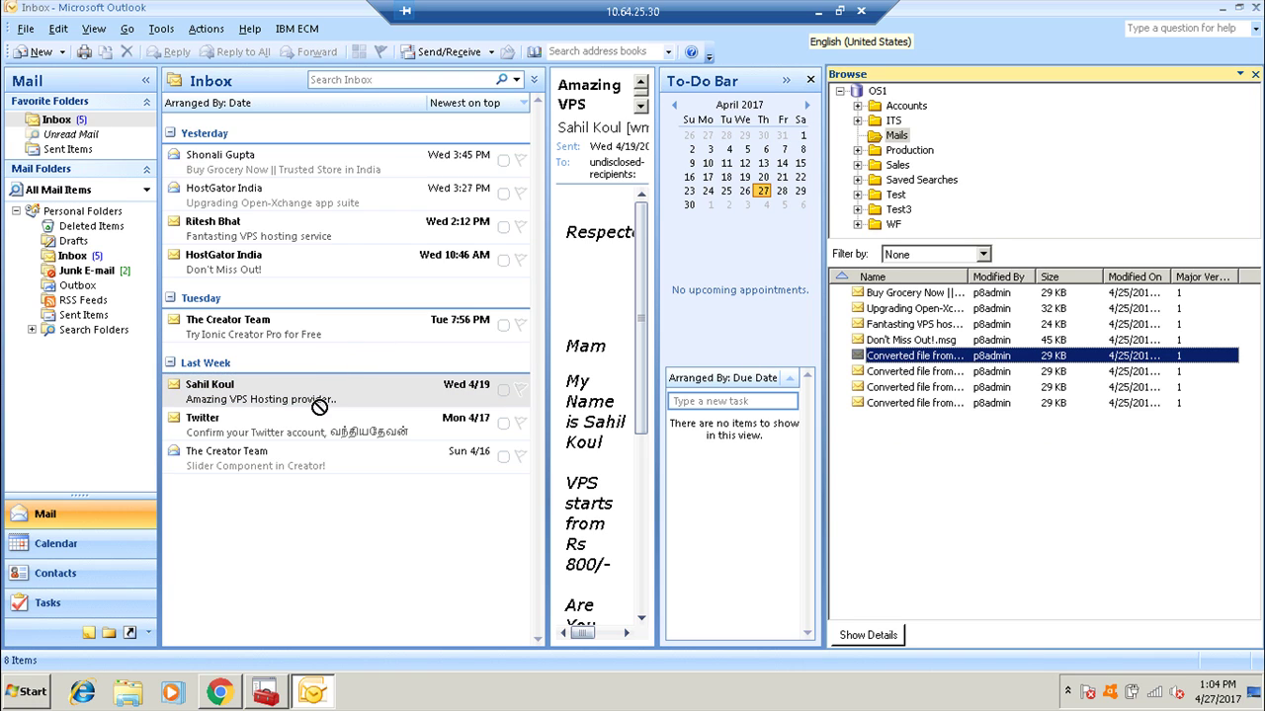
Open a saved Converted file email from Mails, declining RSS sync, then close it.
right_click(910, 363)
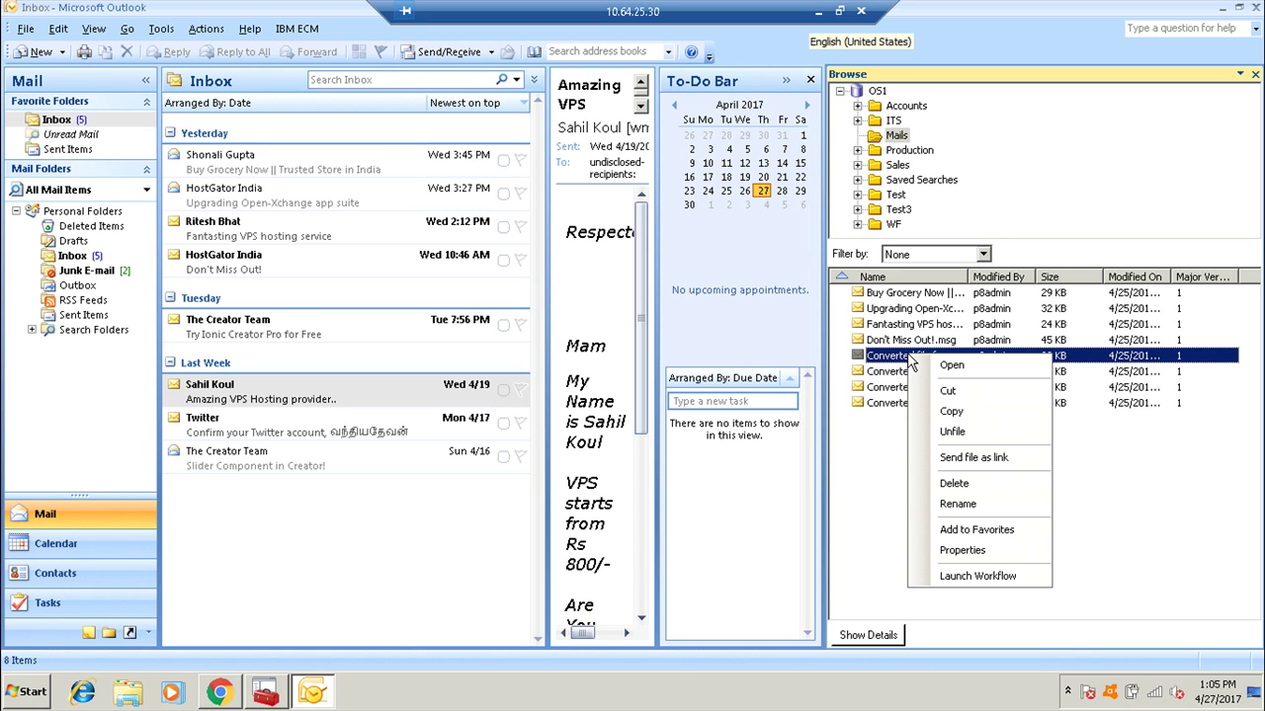
left_click(938, 365)
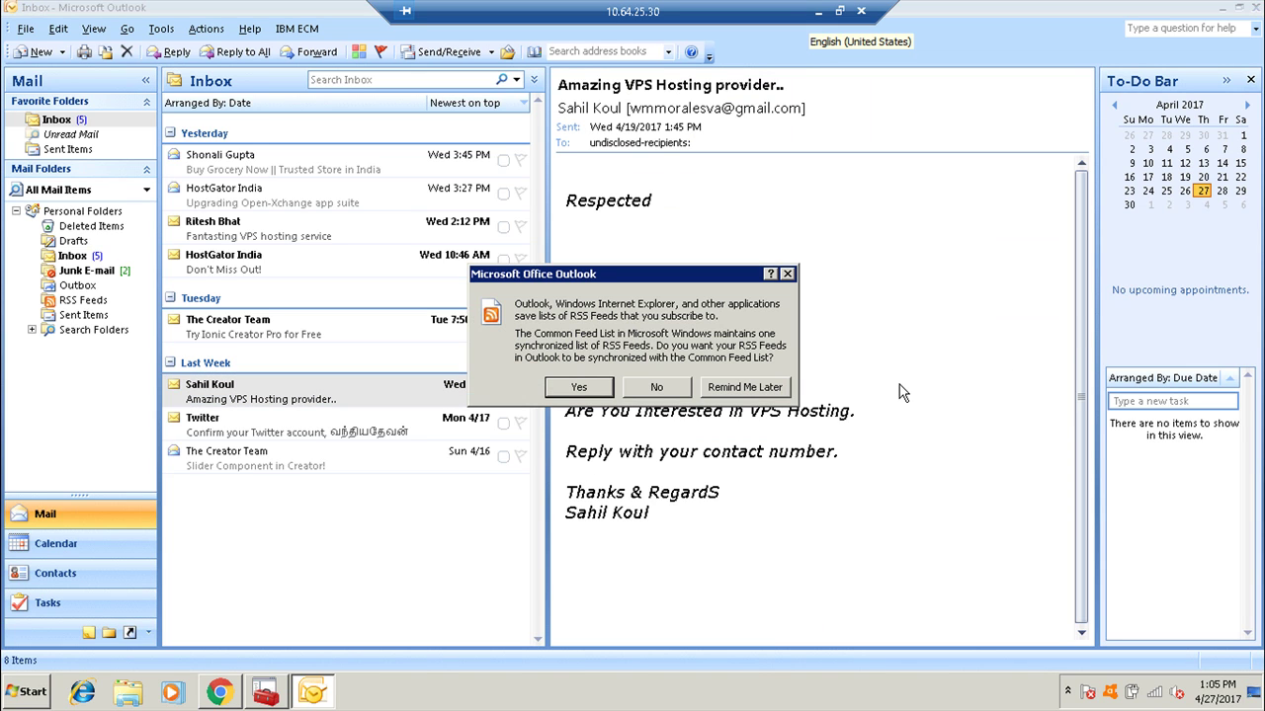
left_click(657, 390)
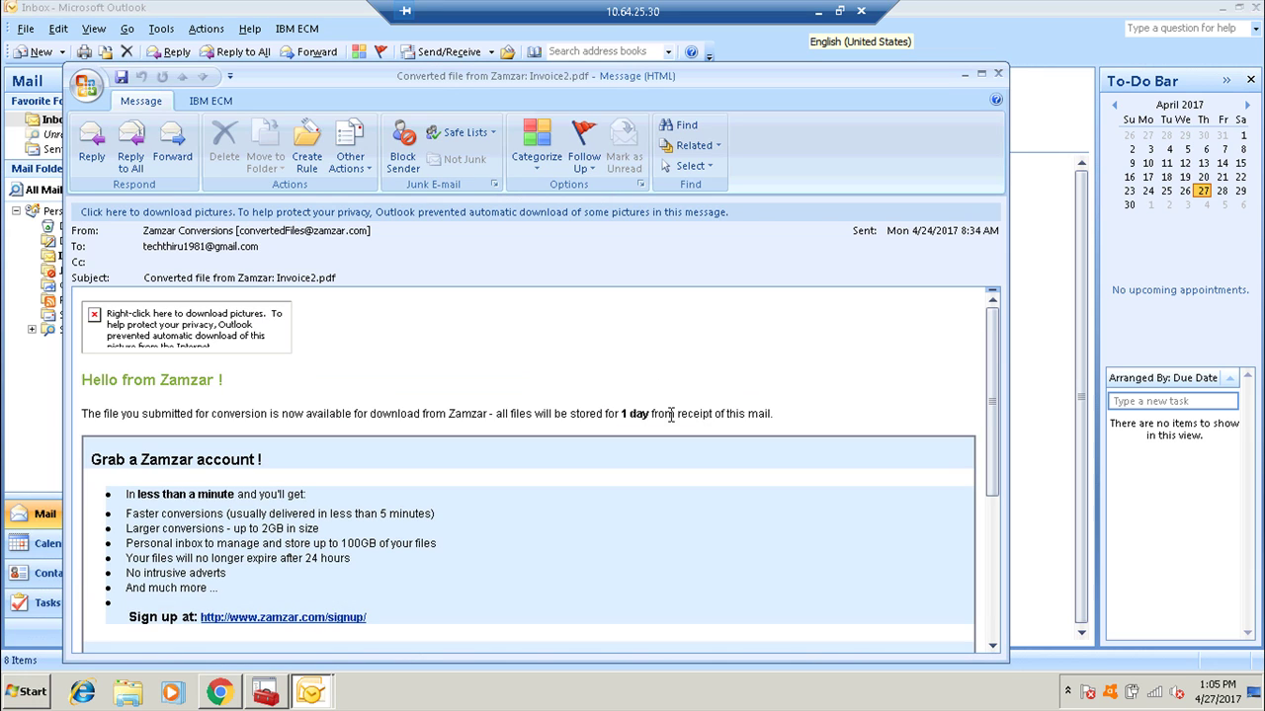
left_click(998, 73)
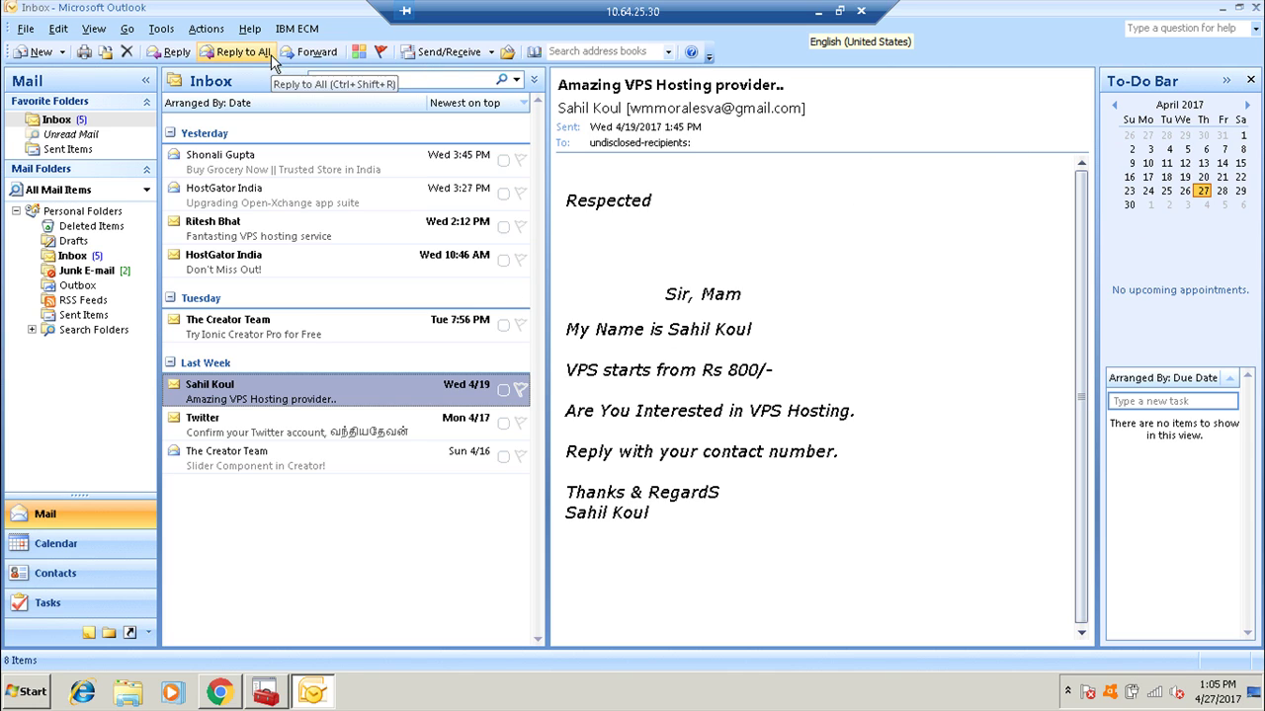
Return to the repository browse view and open, then close, the INvoice 1.pdf email.
left_click(296, 28)
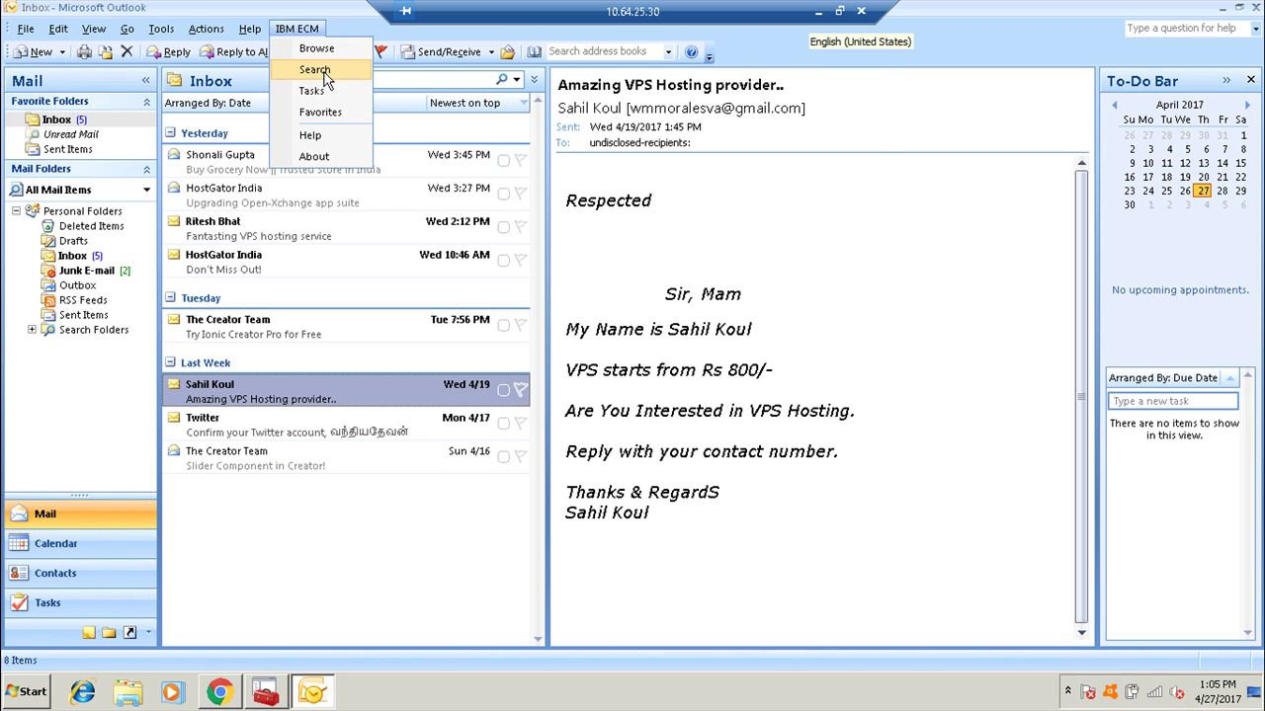
left_click(318, 49)
left_click(913, 388)
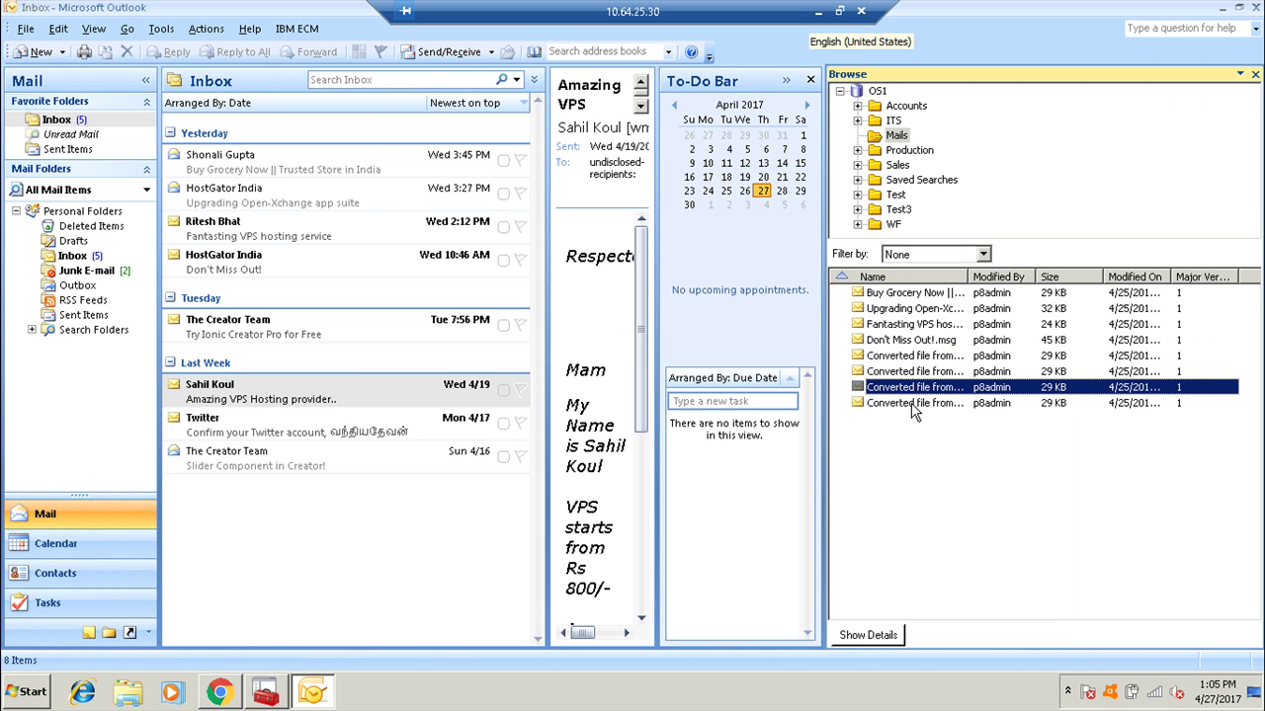
double_click(911, 403)
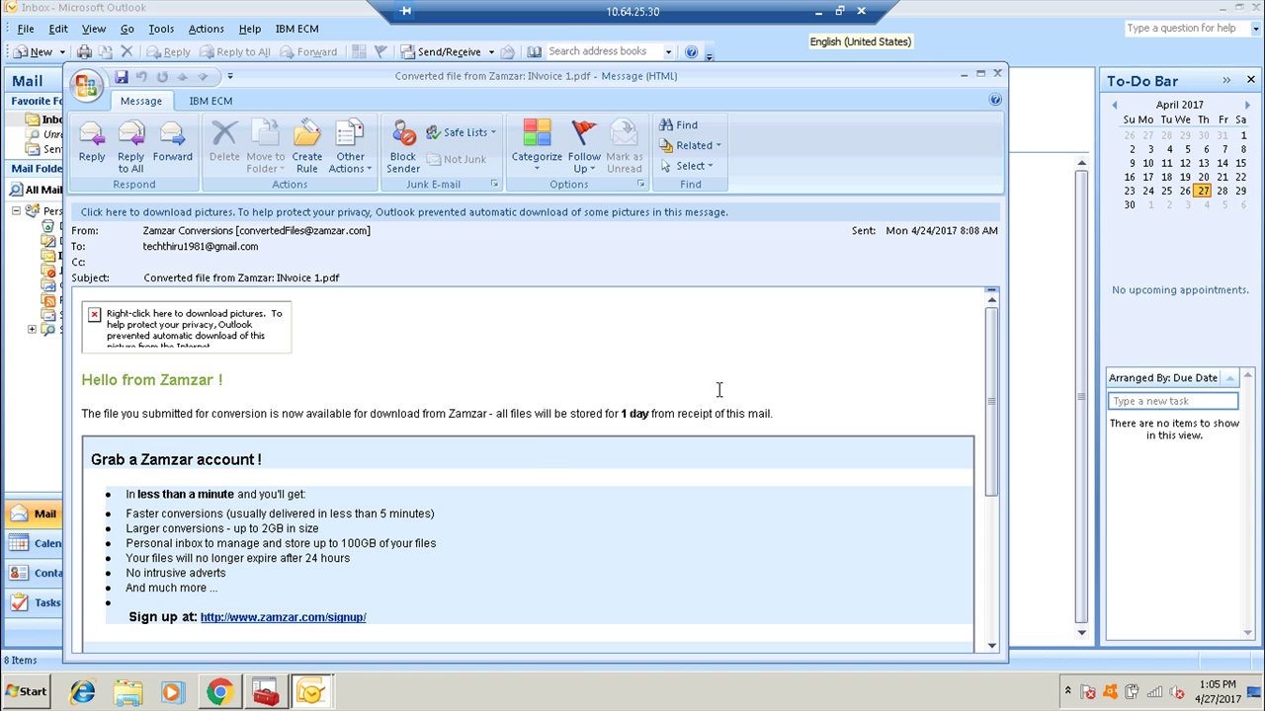
scroll(549, 480, "down", 5)
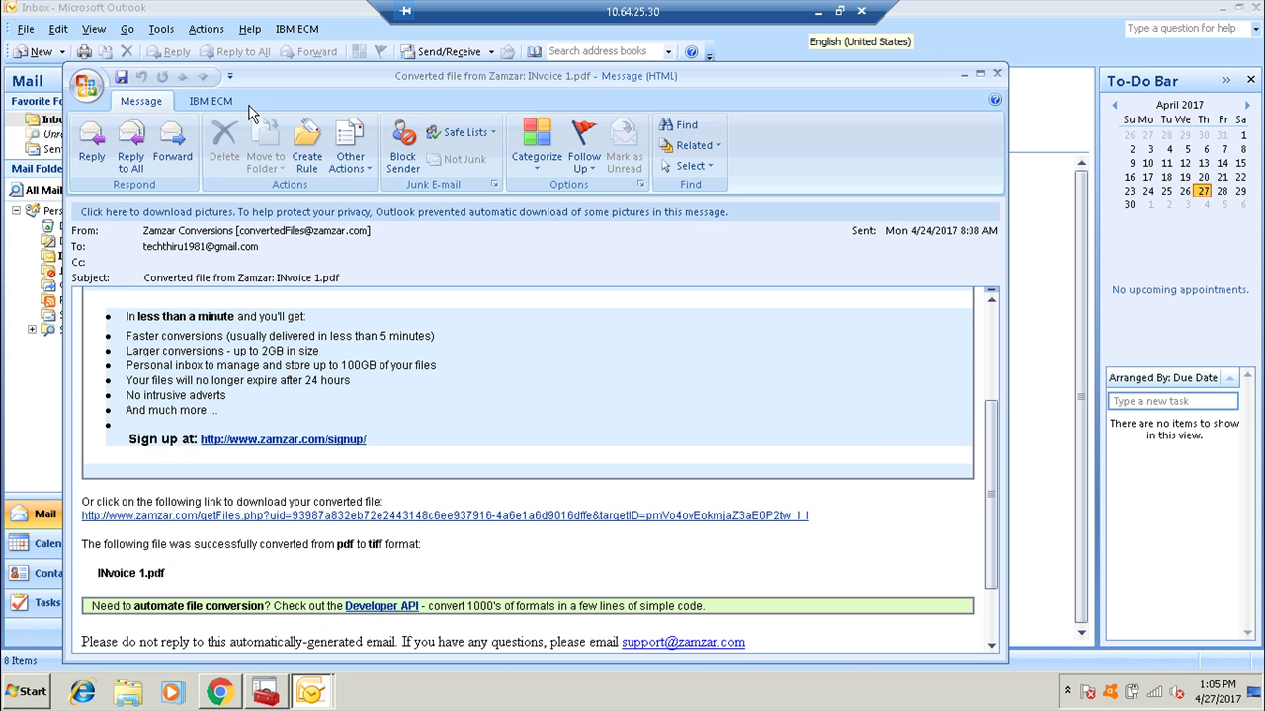
key("Escape")
Review the filed email's Comments, Security, Version Series and Folders Filed In tabs, selecting other filed emails.
scroll(1006, 561, "down", 1)
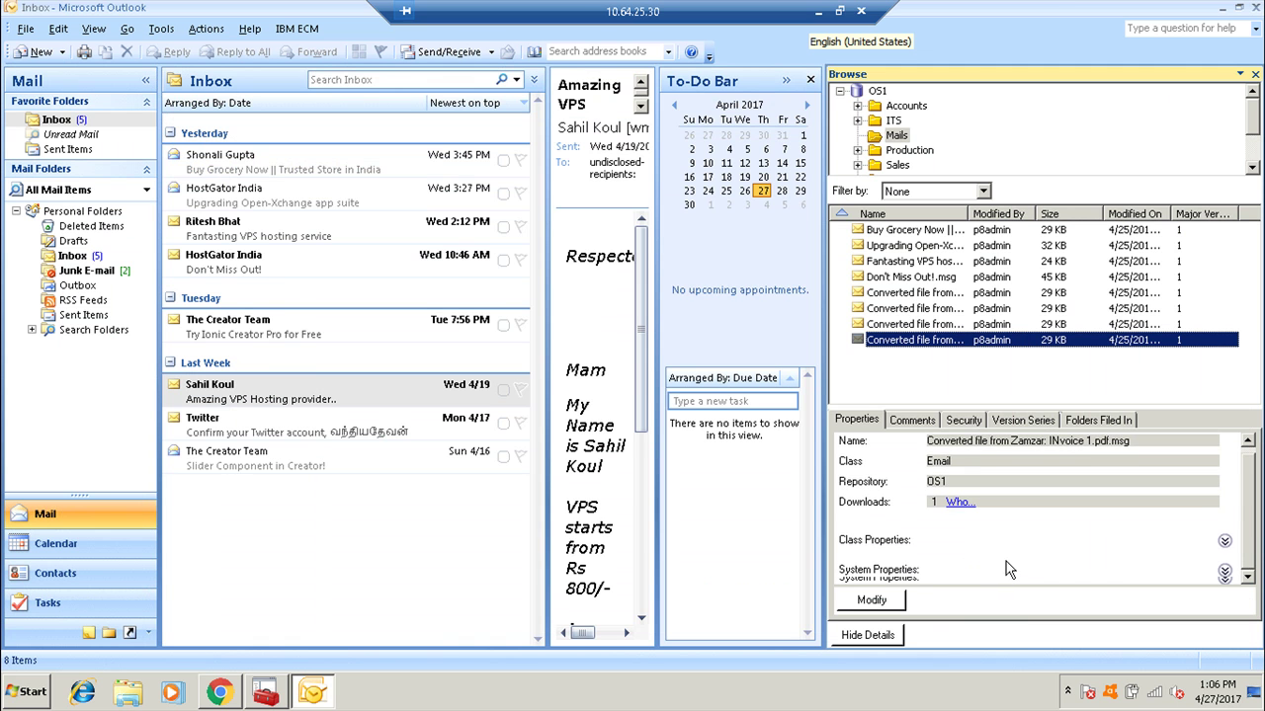
left_click(937, 422)
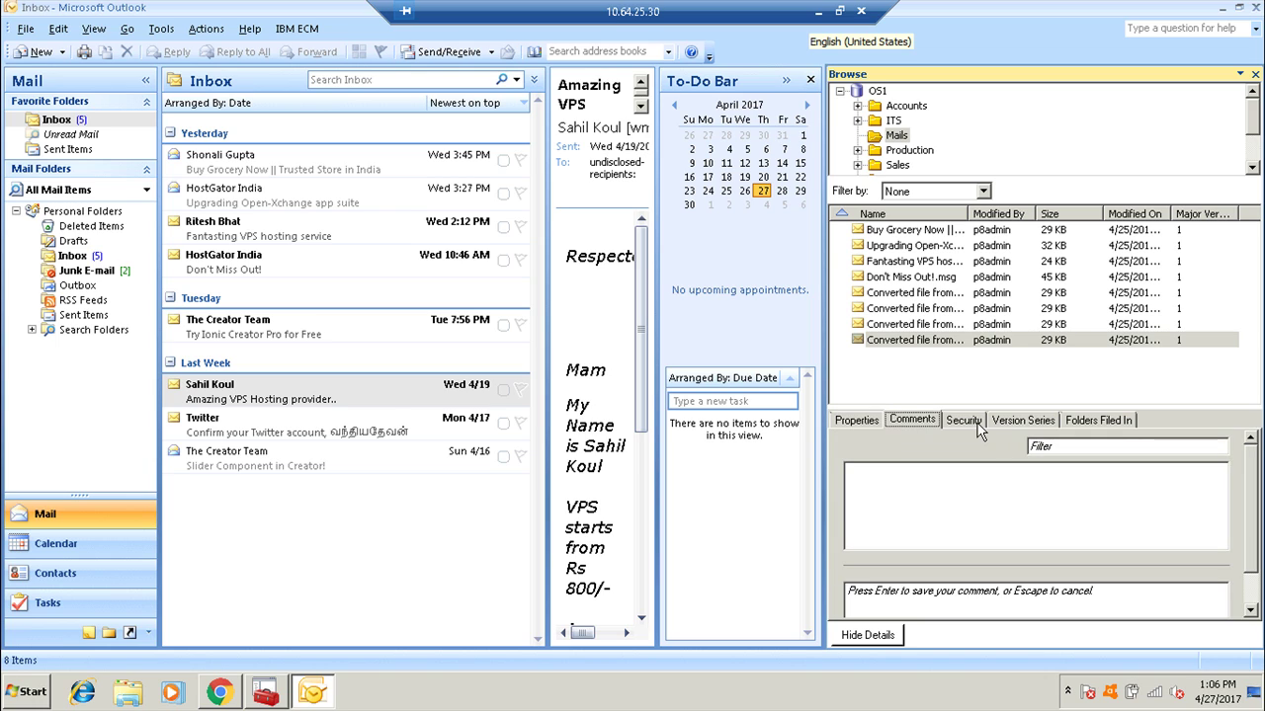
left_click(963, 419)
left_click(1024, 420)
left_click(1097, 420)
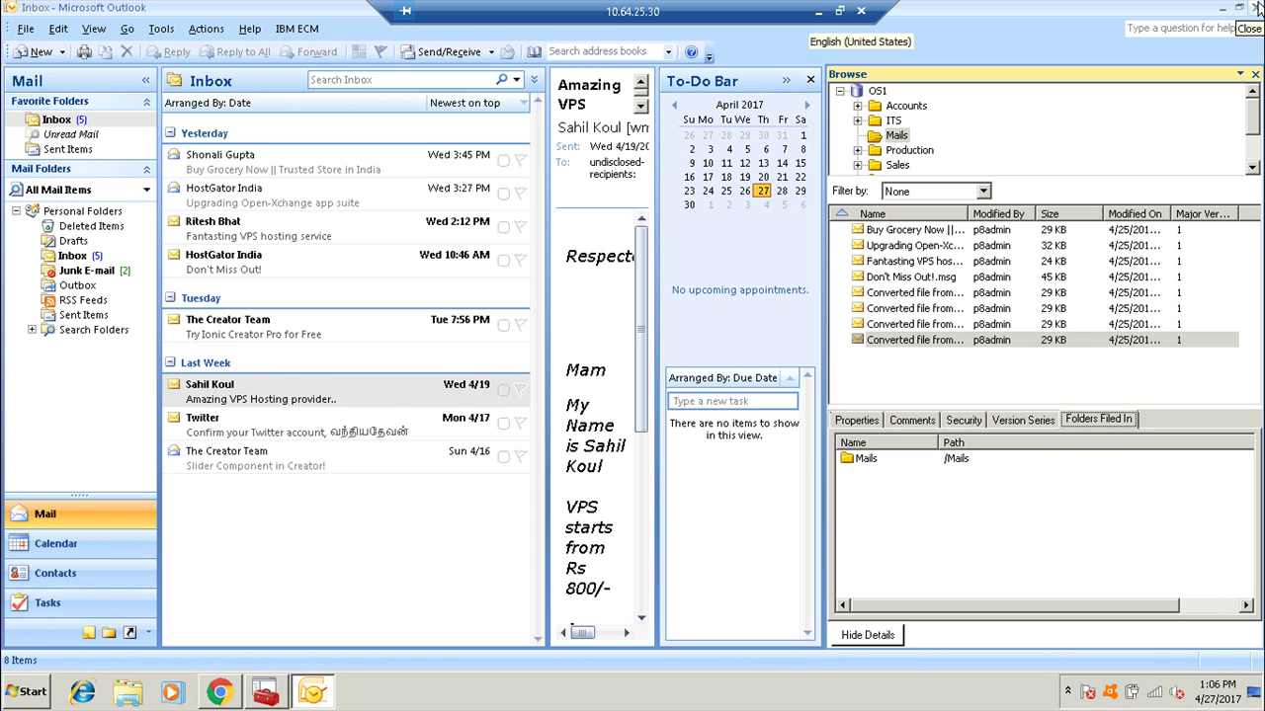
left_click(884, 262)
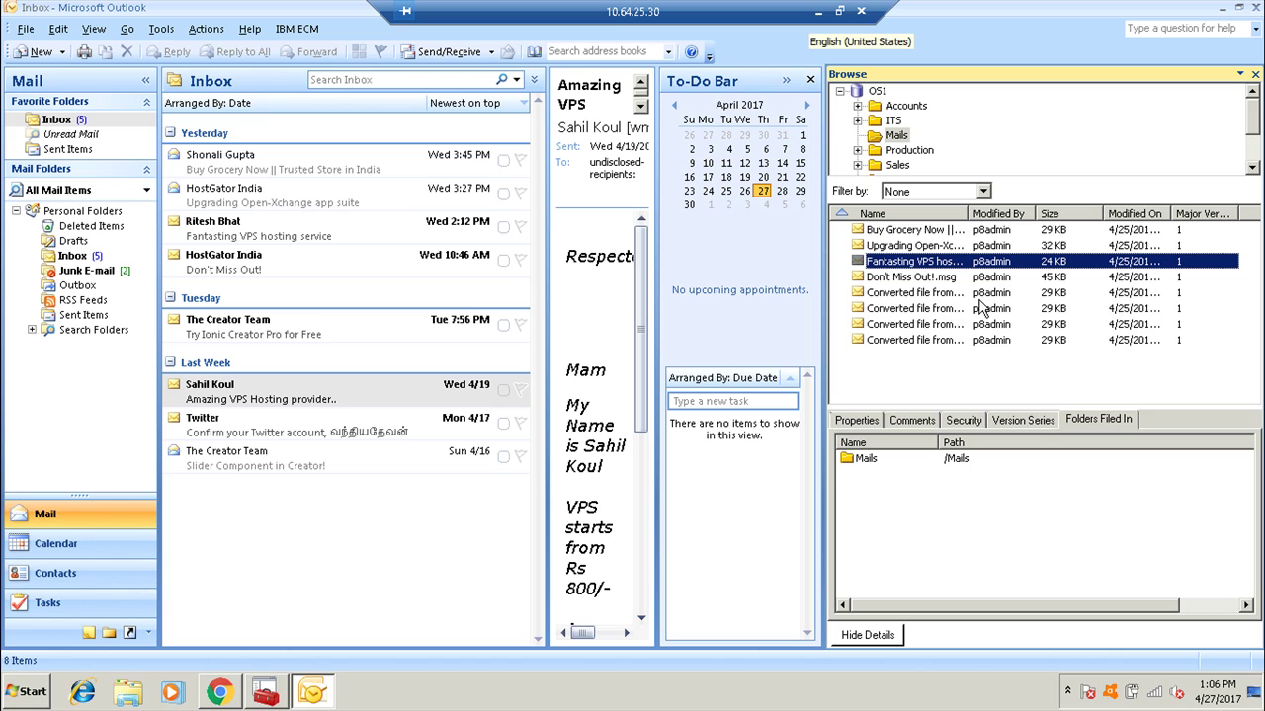
left_click(888, 341)
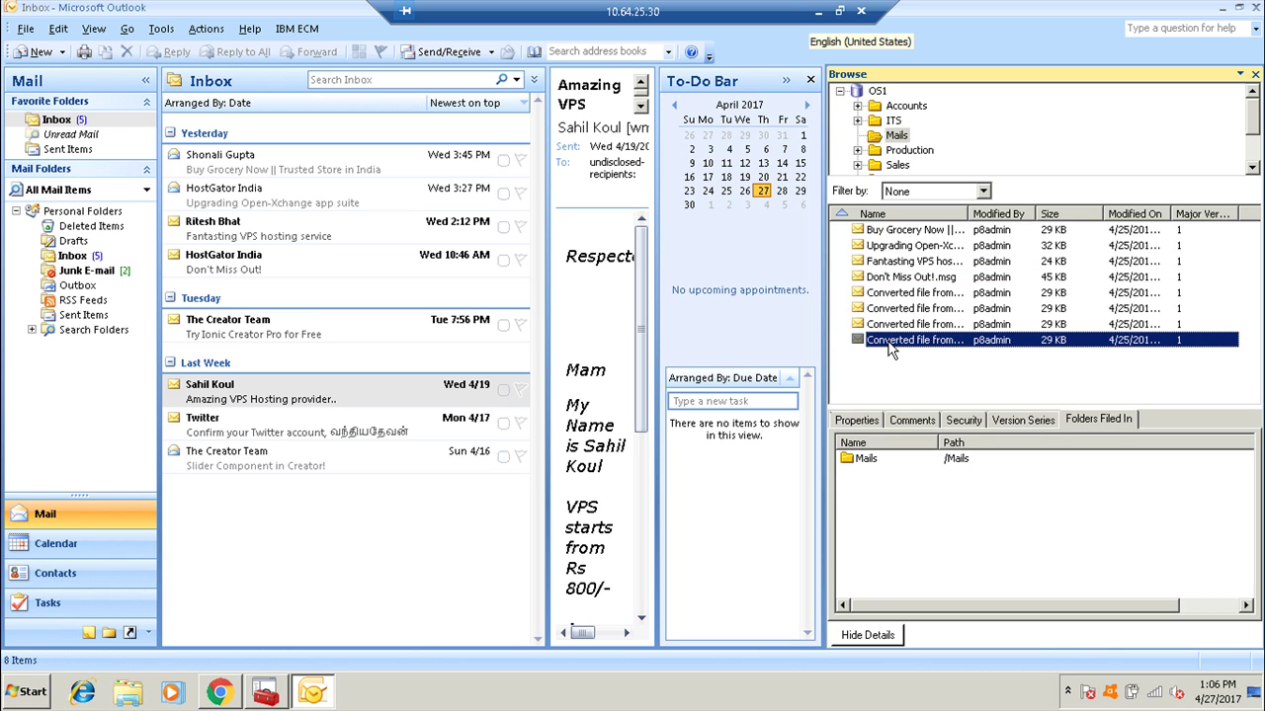
Close Microsoft Outlook.
left_click(818, 12)
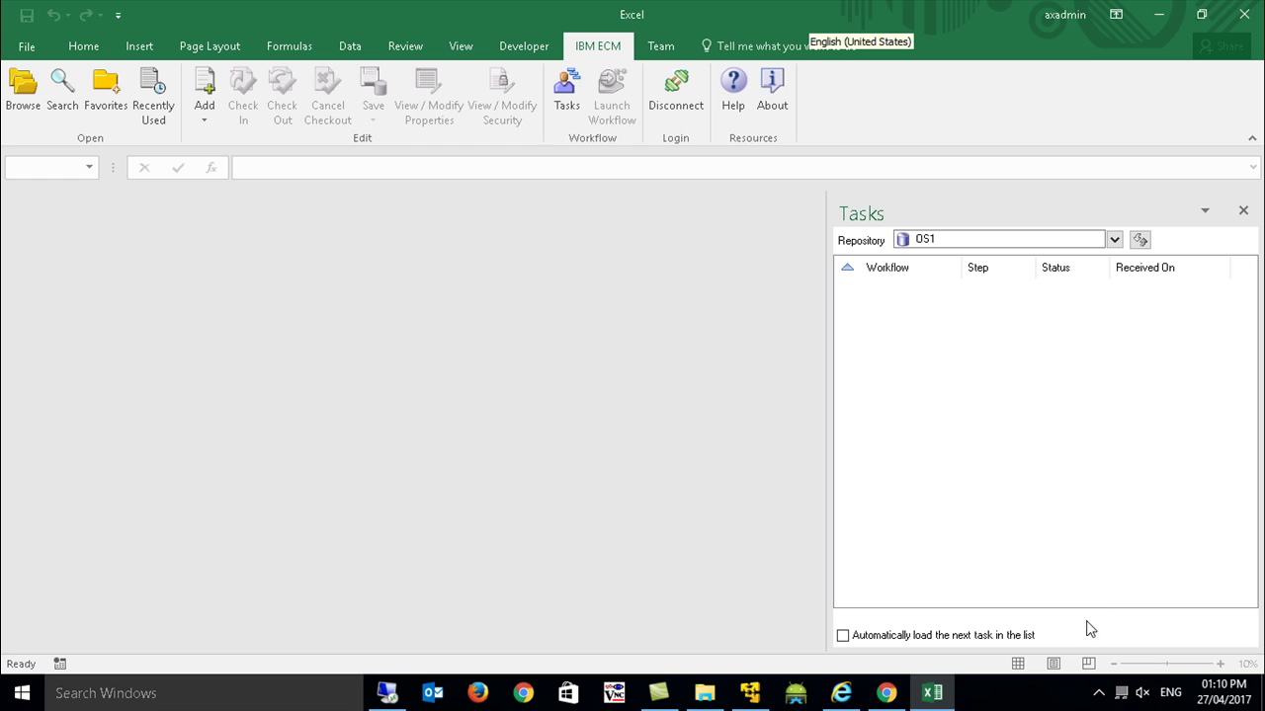
left_click(1097, 693)
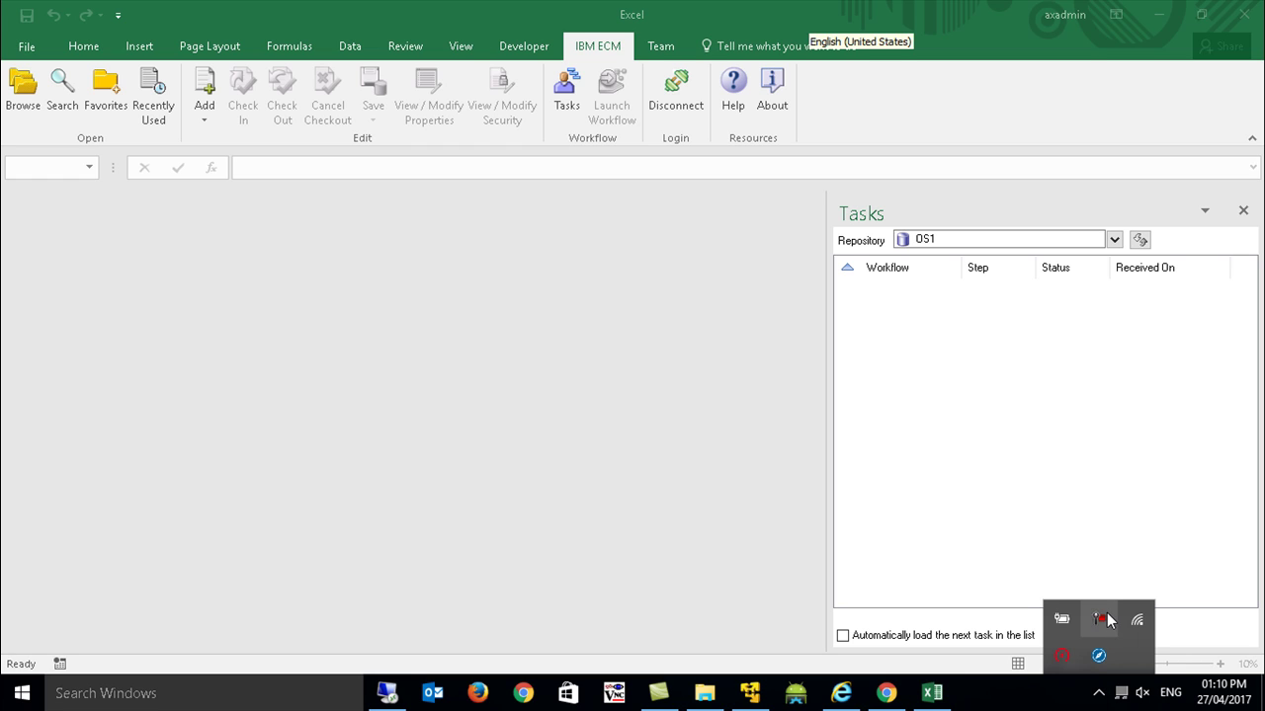
left_click(1107, 620)
left_click(1176, 615)
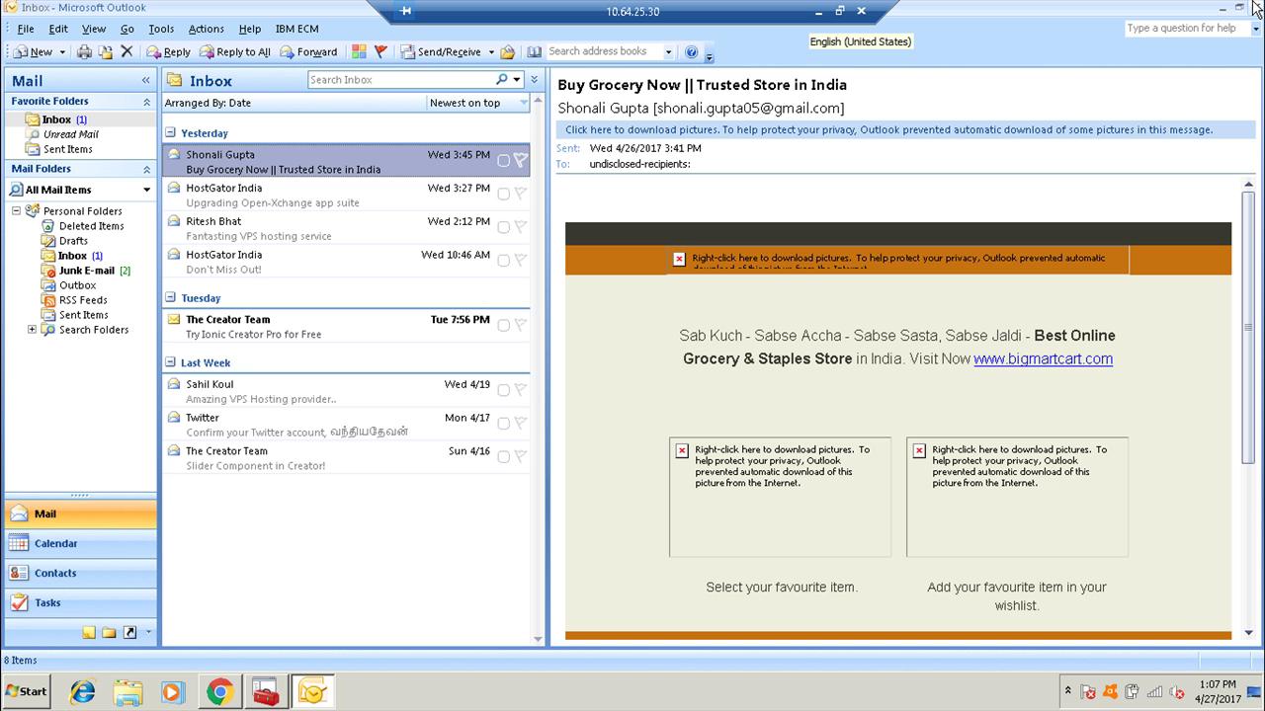
left_click(1255, 8)
Start Word, connect to IBM ECM, and type 'Test doc' in the document.
double_click(117, 43)
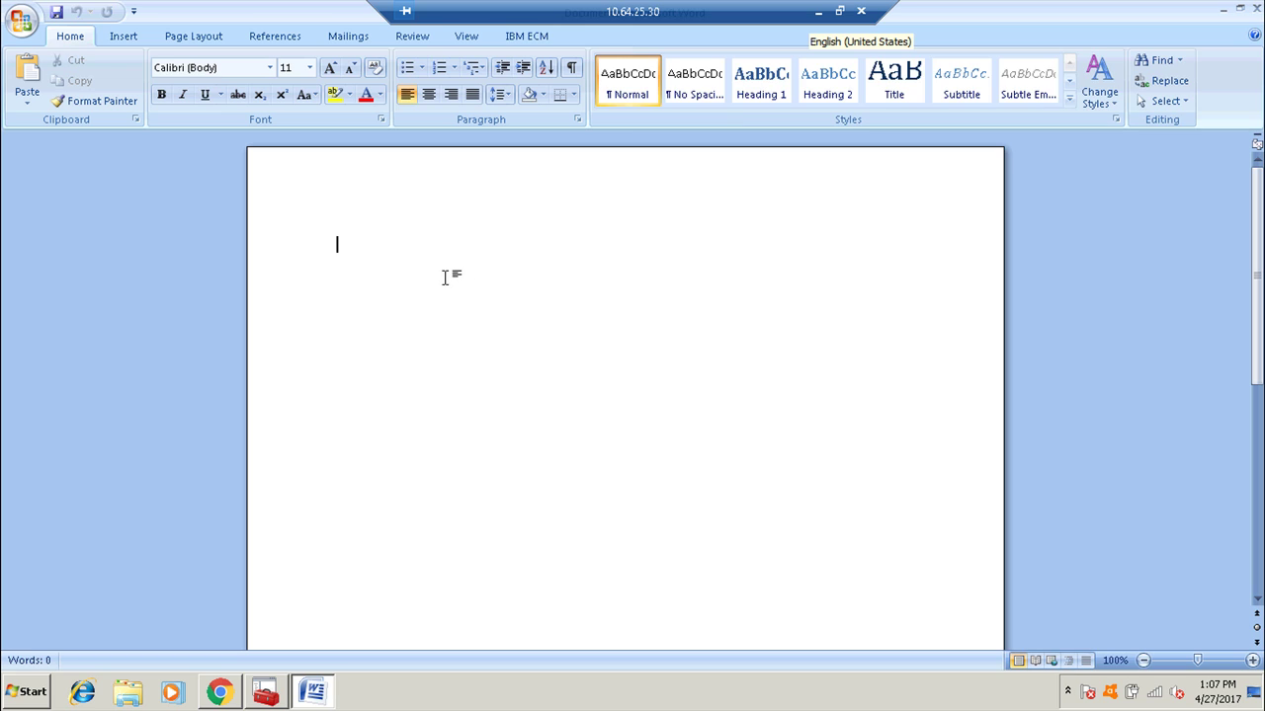
left_click(523, 40)
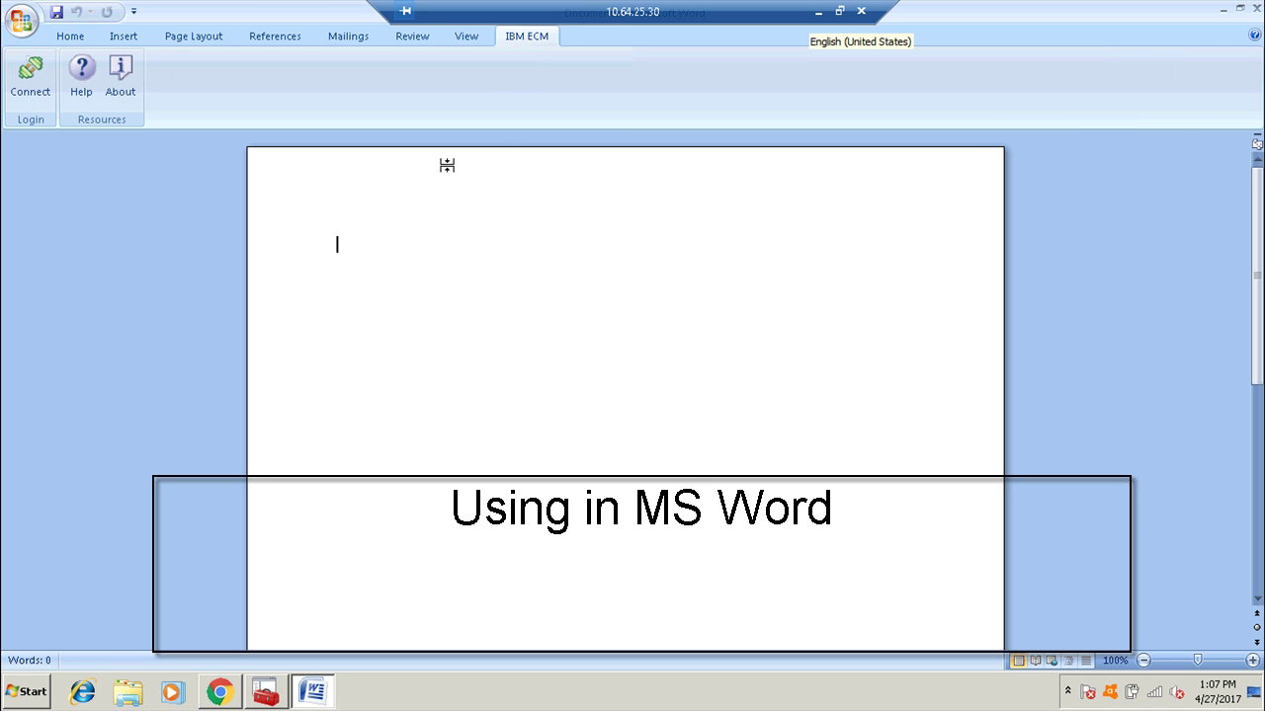
left_click(24, 81)
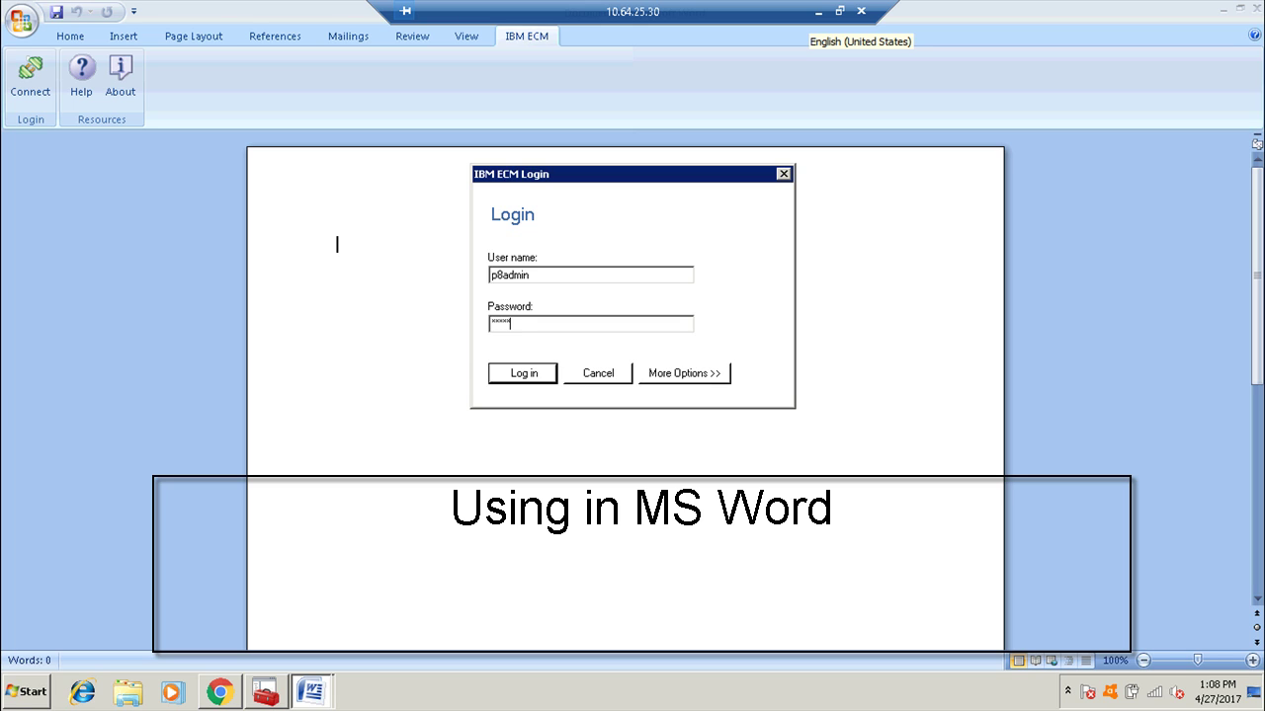
key("Return")
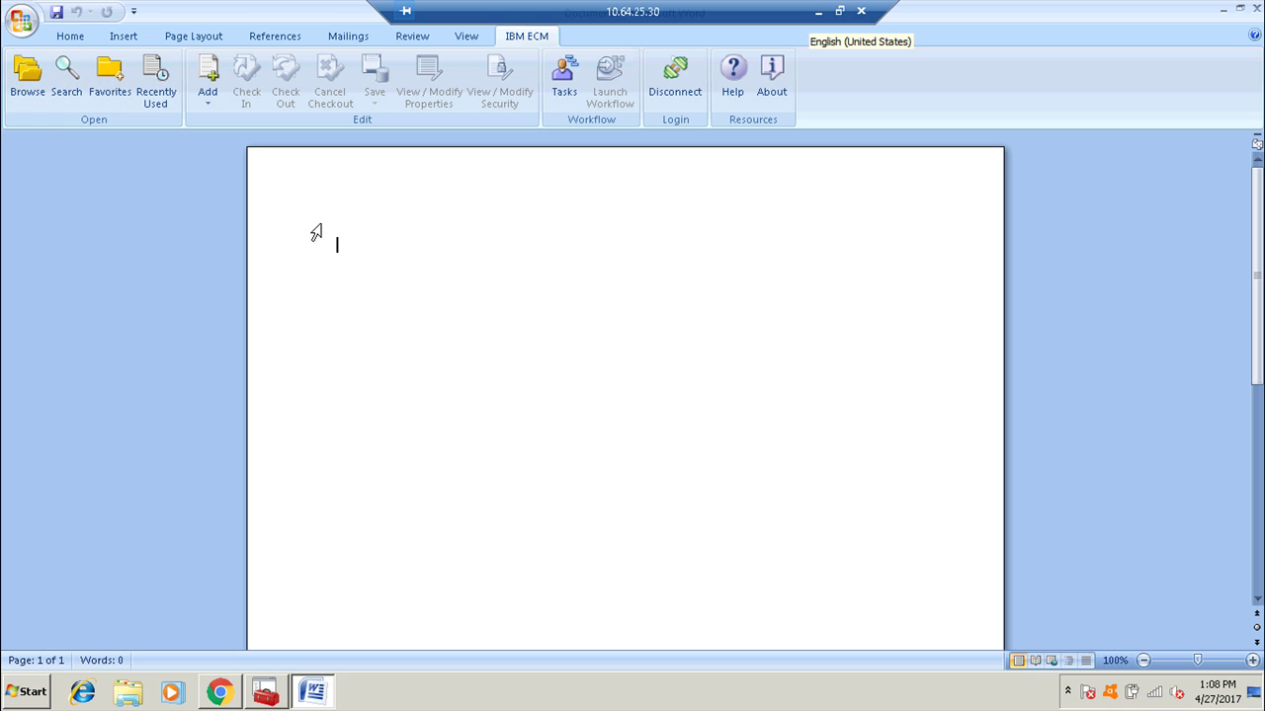
type("Test doc")
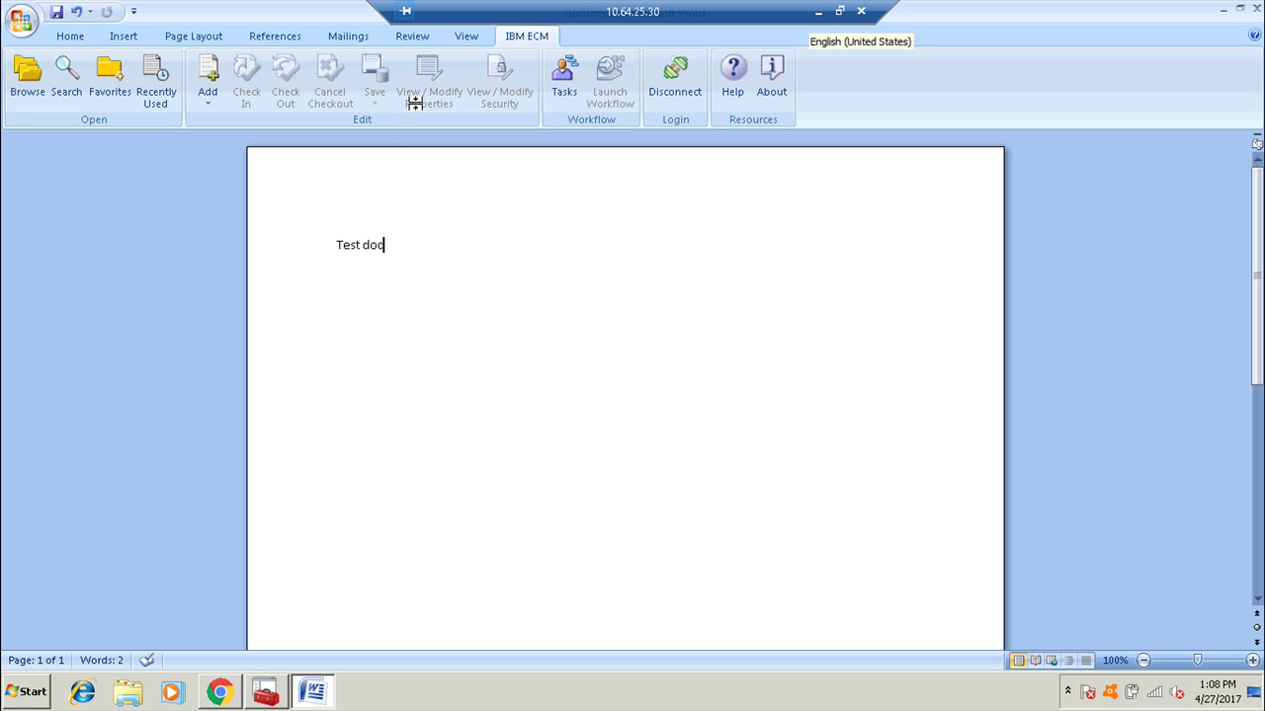
Add the document to the Test3 folder with document class Invoice.
left_click(223, 94)
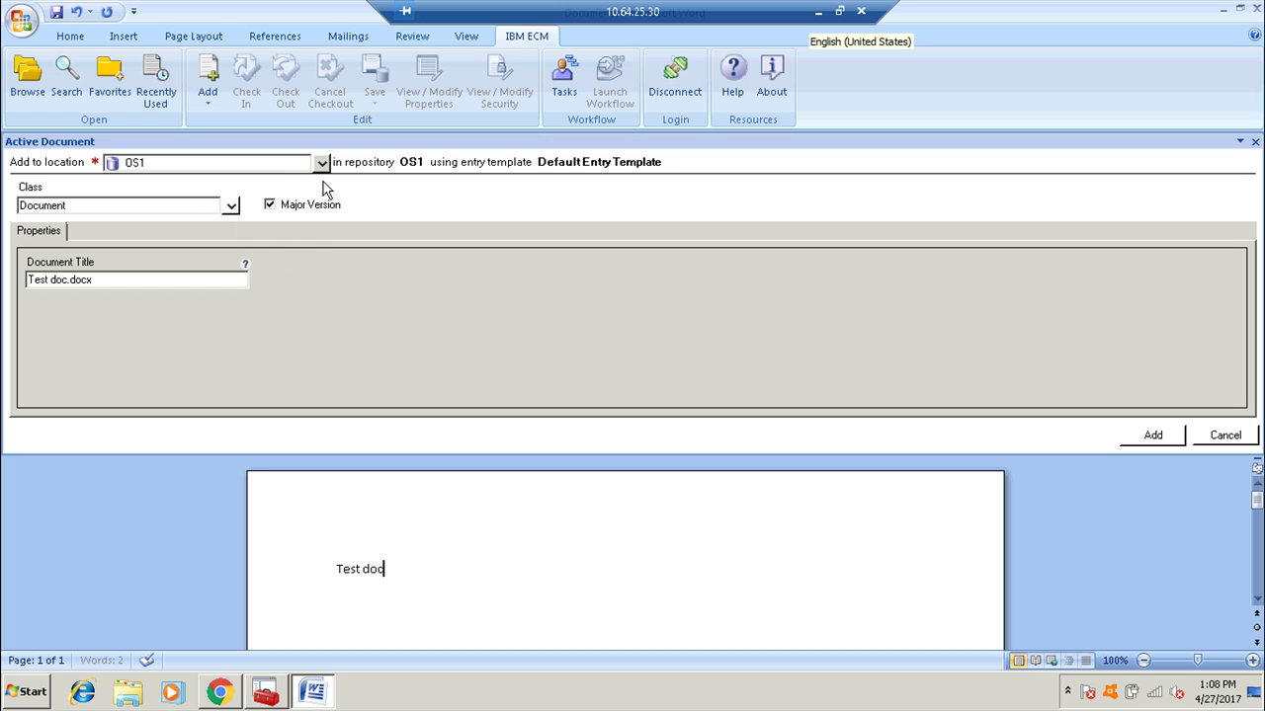
left_click(321, 162)
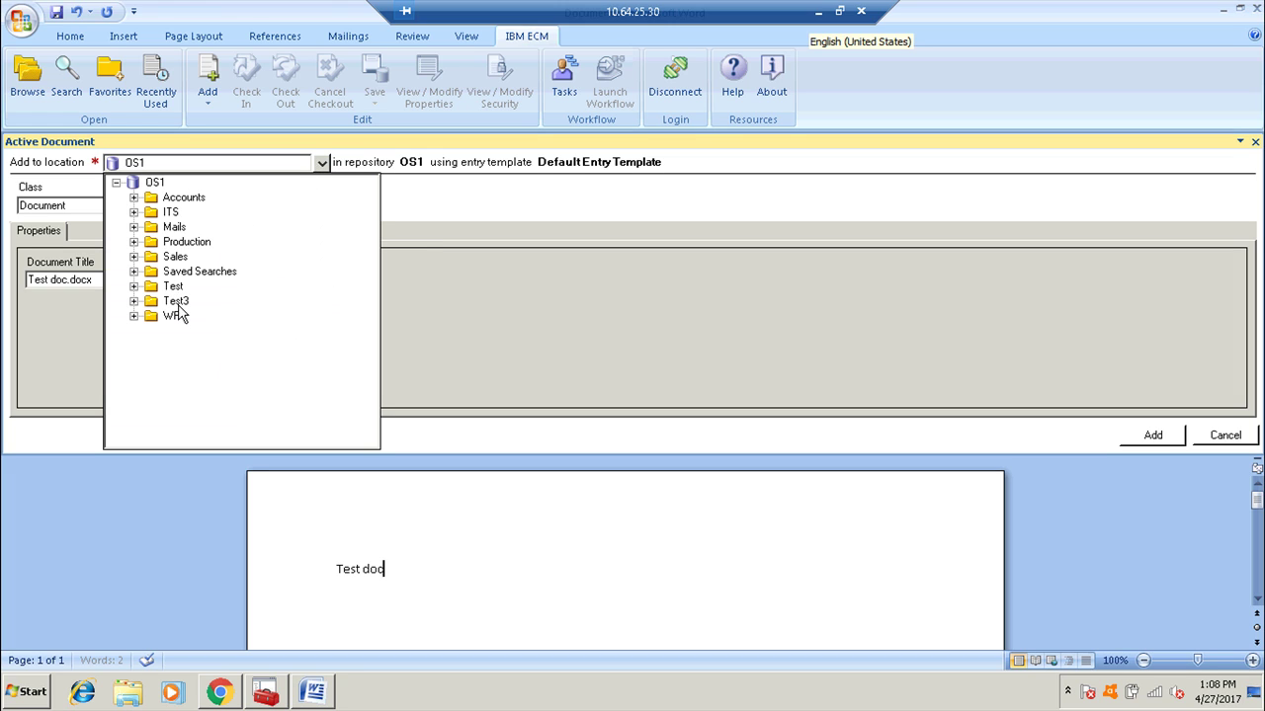
left_click(175, 301)
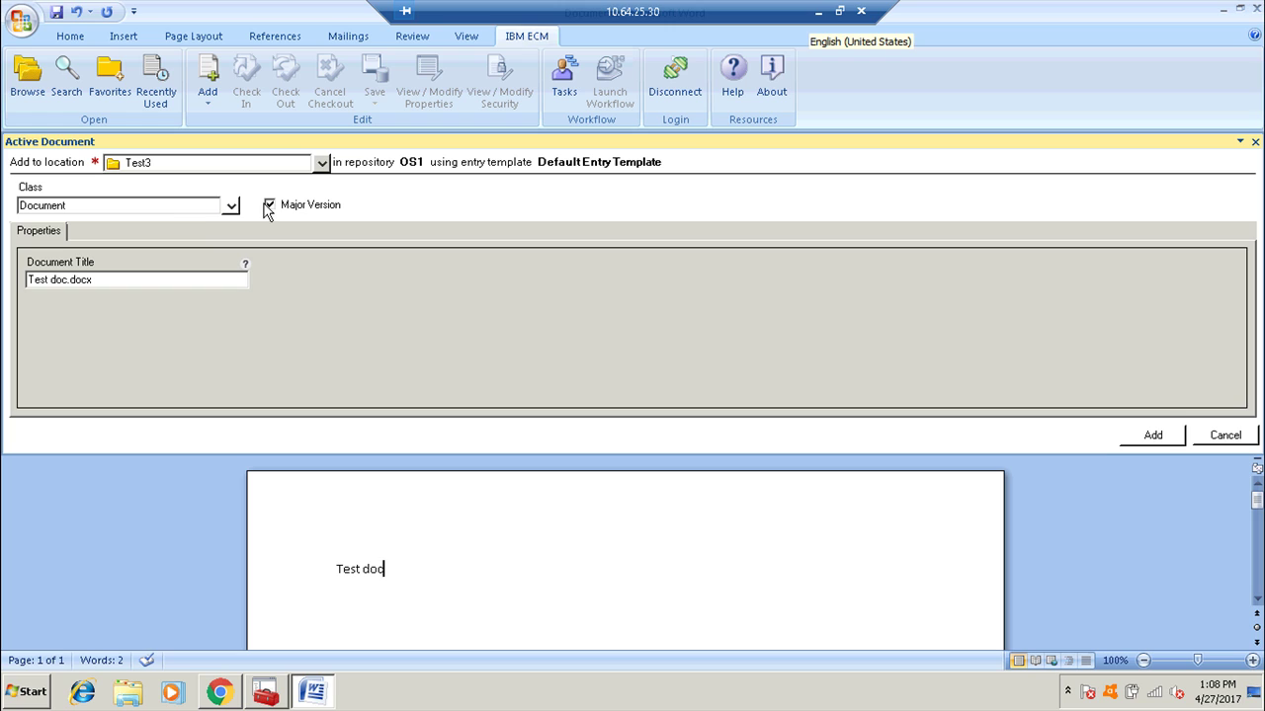
left_click(231, 206)
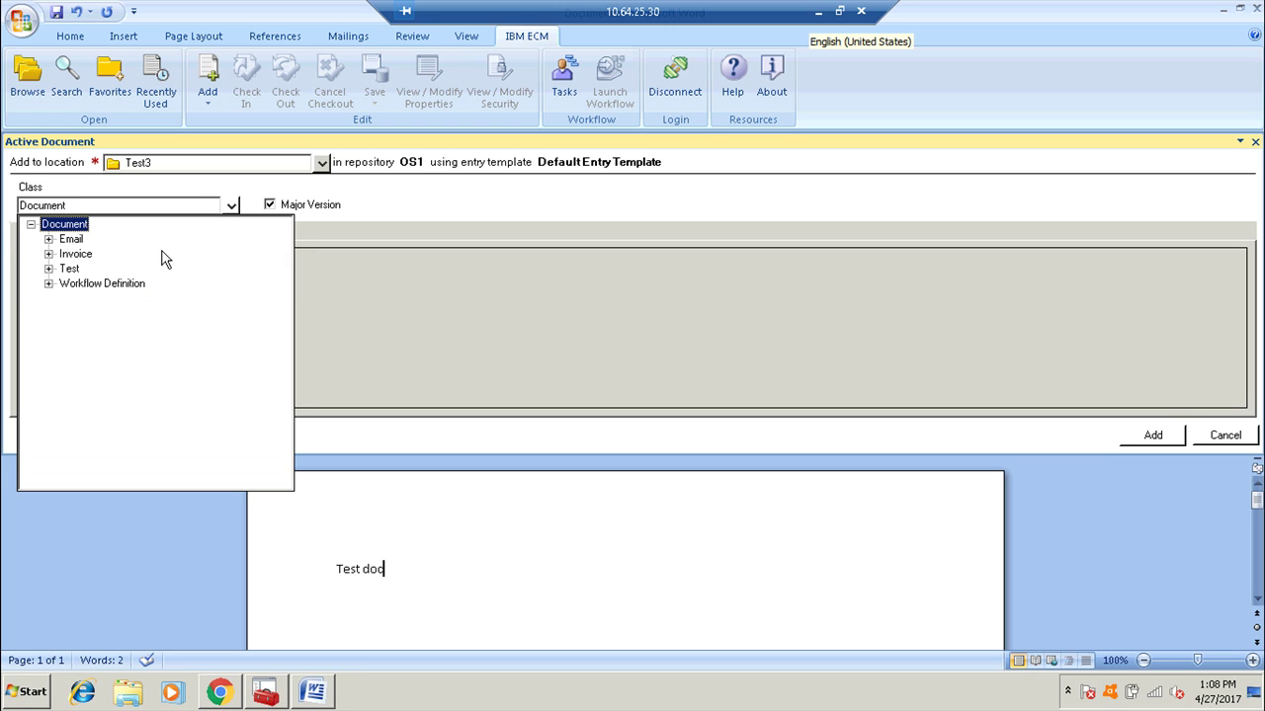
left_click(85, 257)
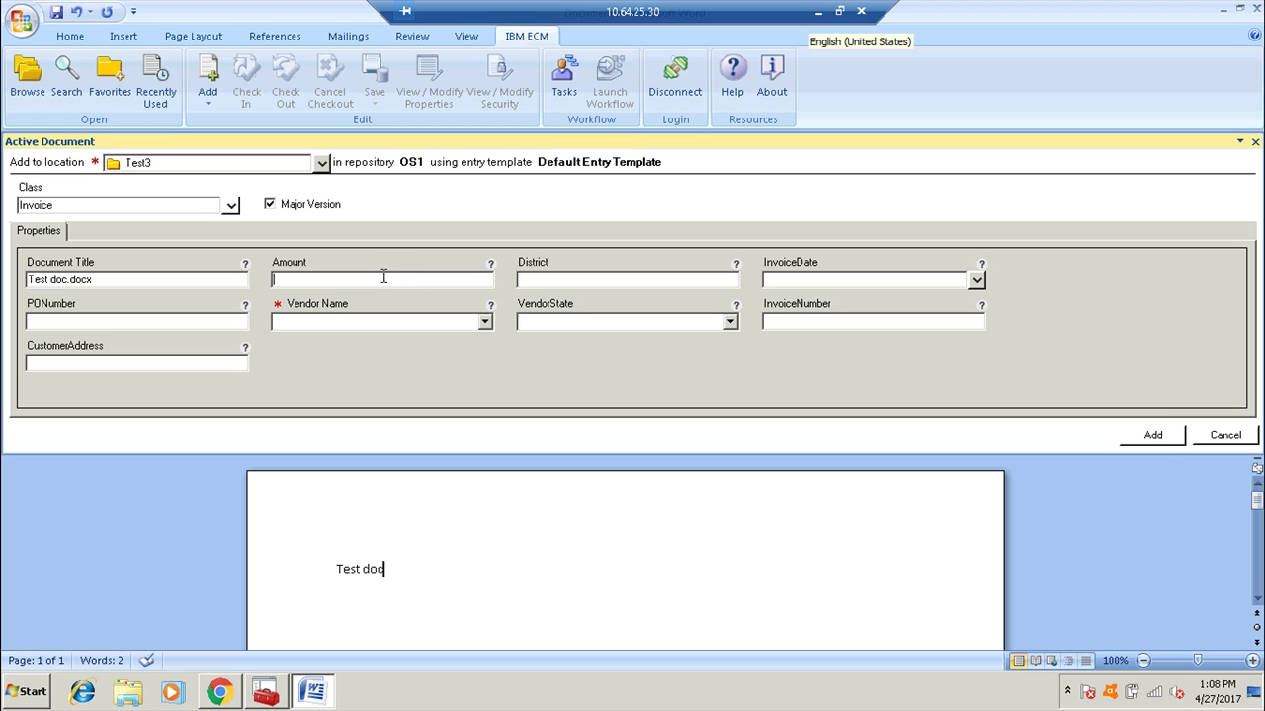
Enter amount 44444444, invoice date the 25th, state Kerala, district Ernakulam, vendor Universal Company.
type("44444444")
key("Tab")
left_click(975, 280)
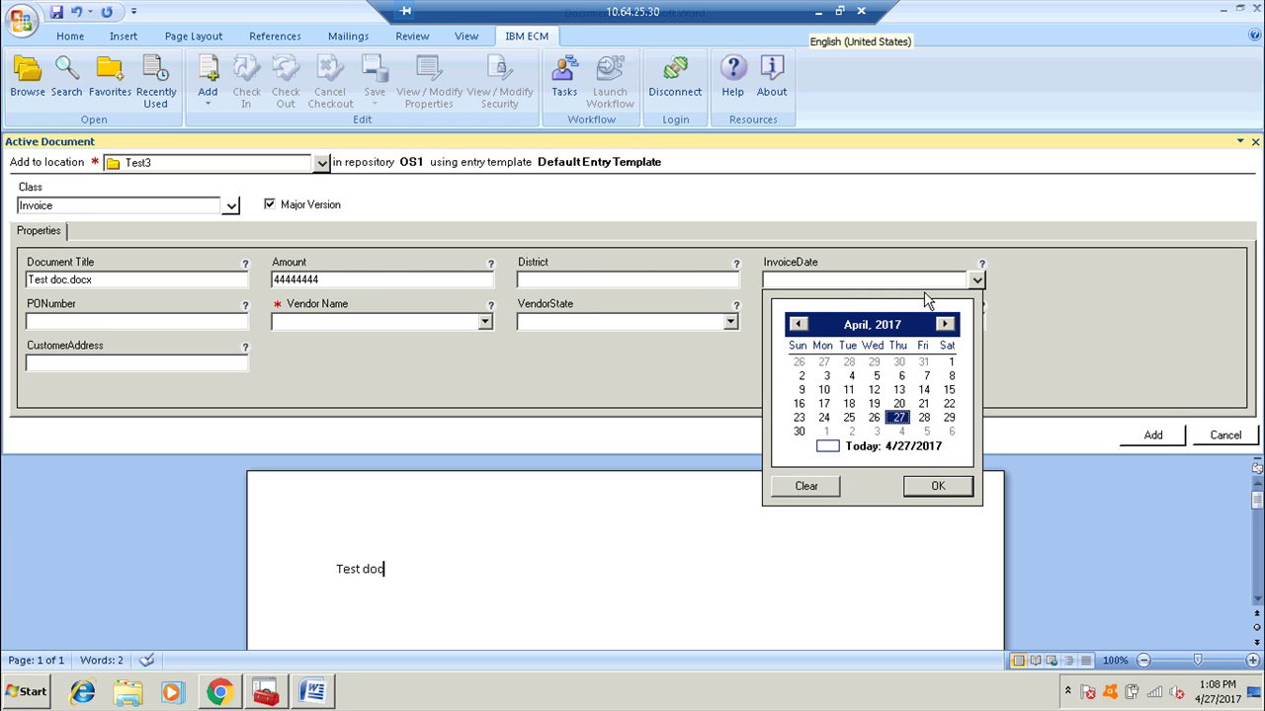
left_click(848, 417)
left_click(938, 485)
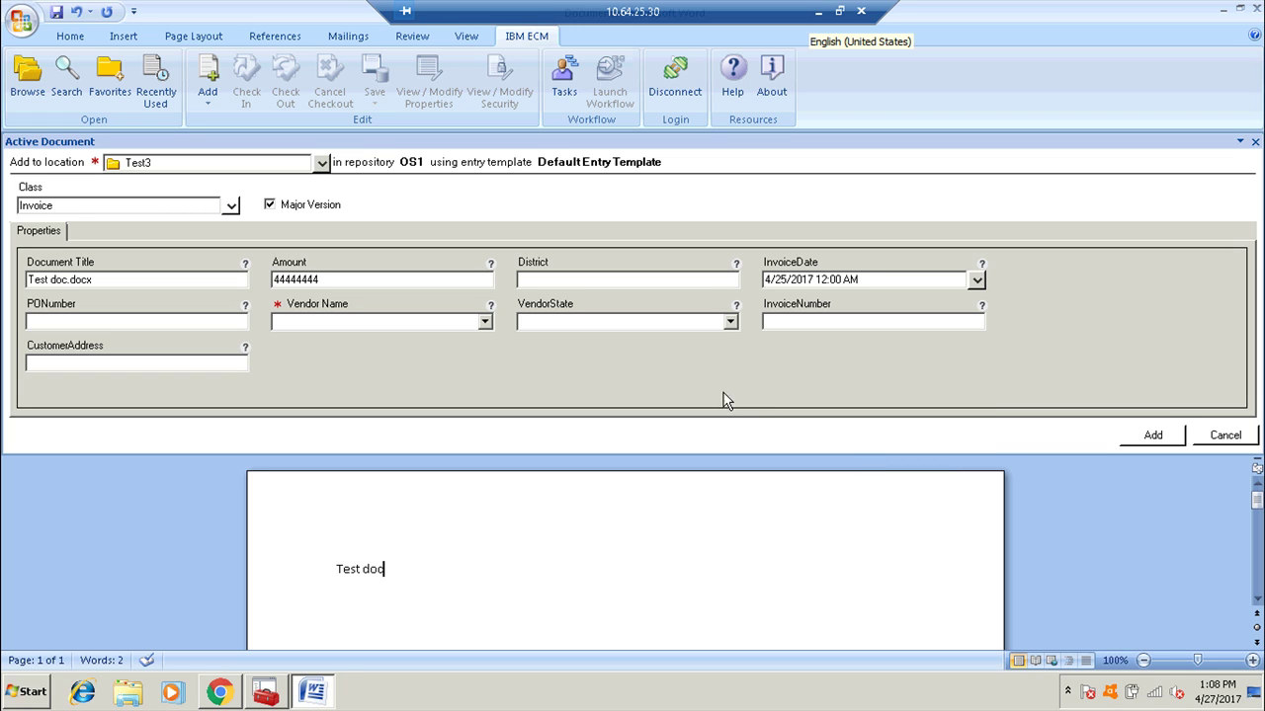
left_click(732, 328)
left_click(579, 364)
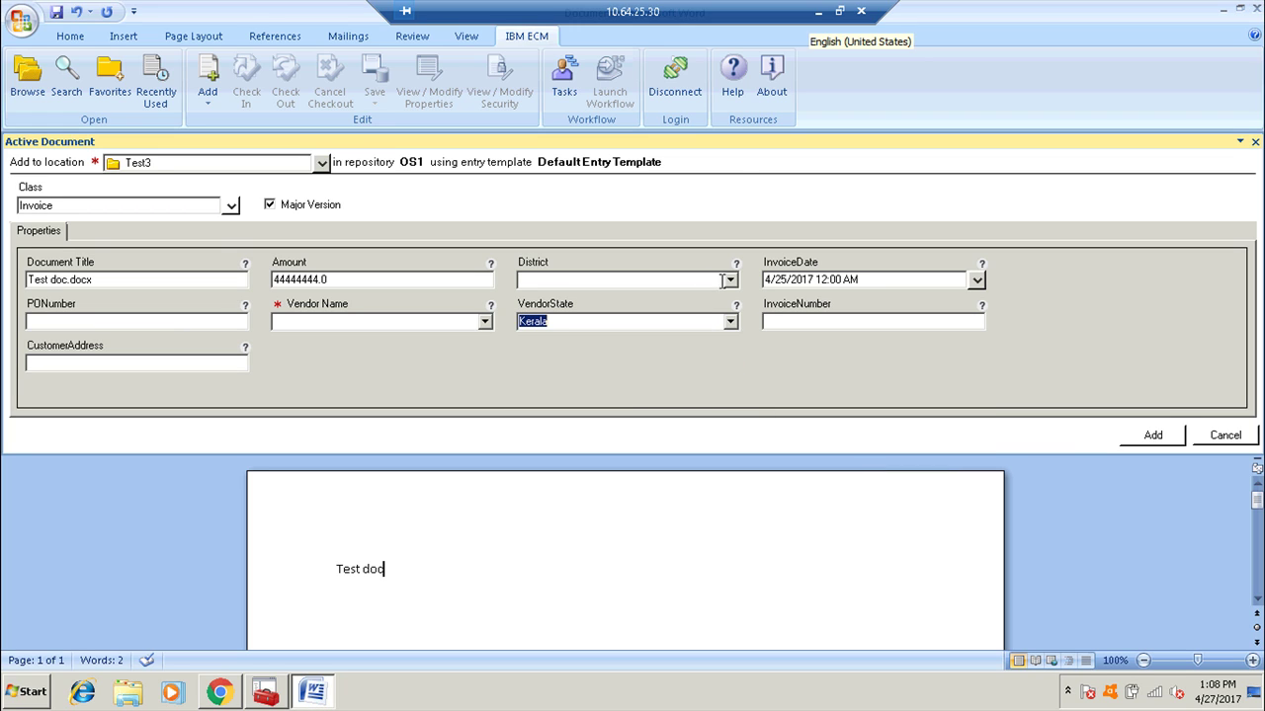
left_click(729, 281)
left_click(621, 297)
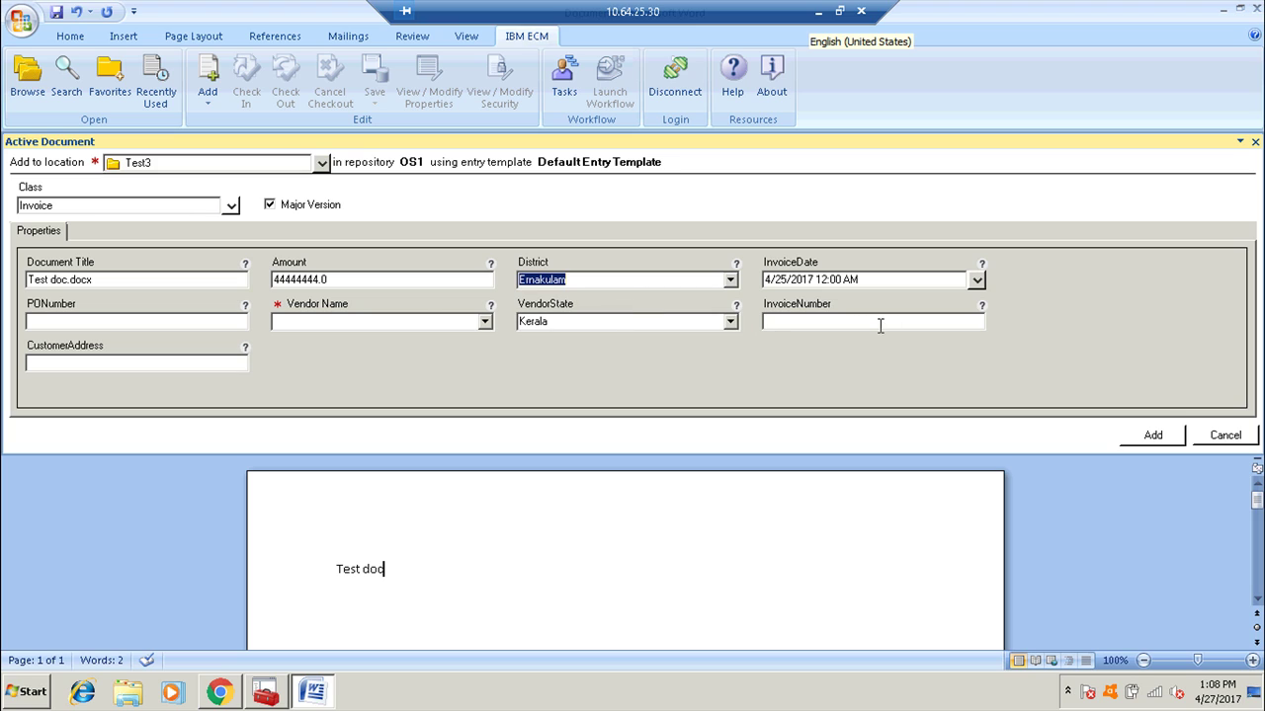
left_click(484, 321)
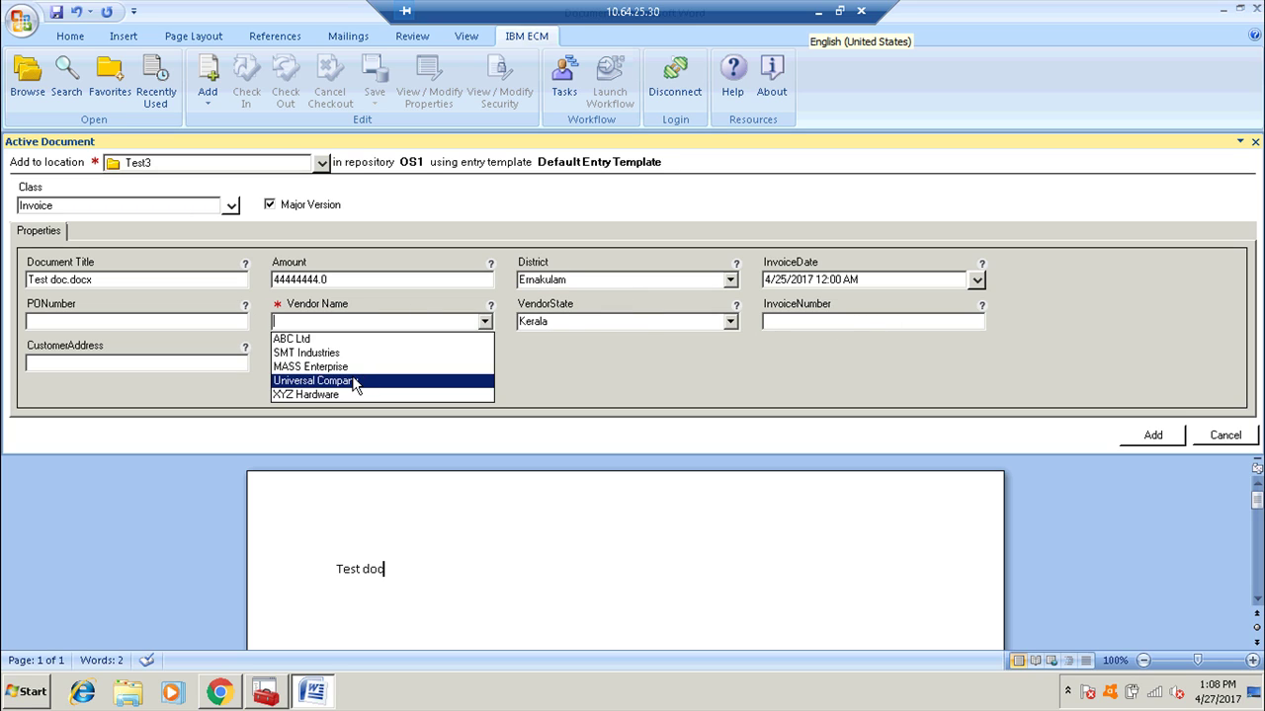
left_click(354, 381)
left_click(189, 322)
type("45555555")
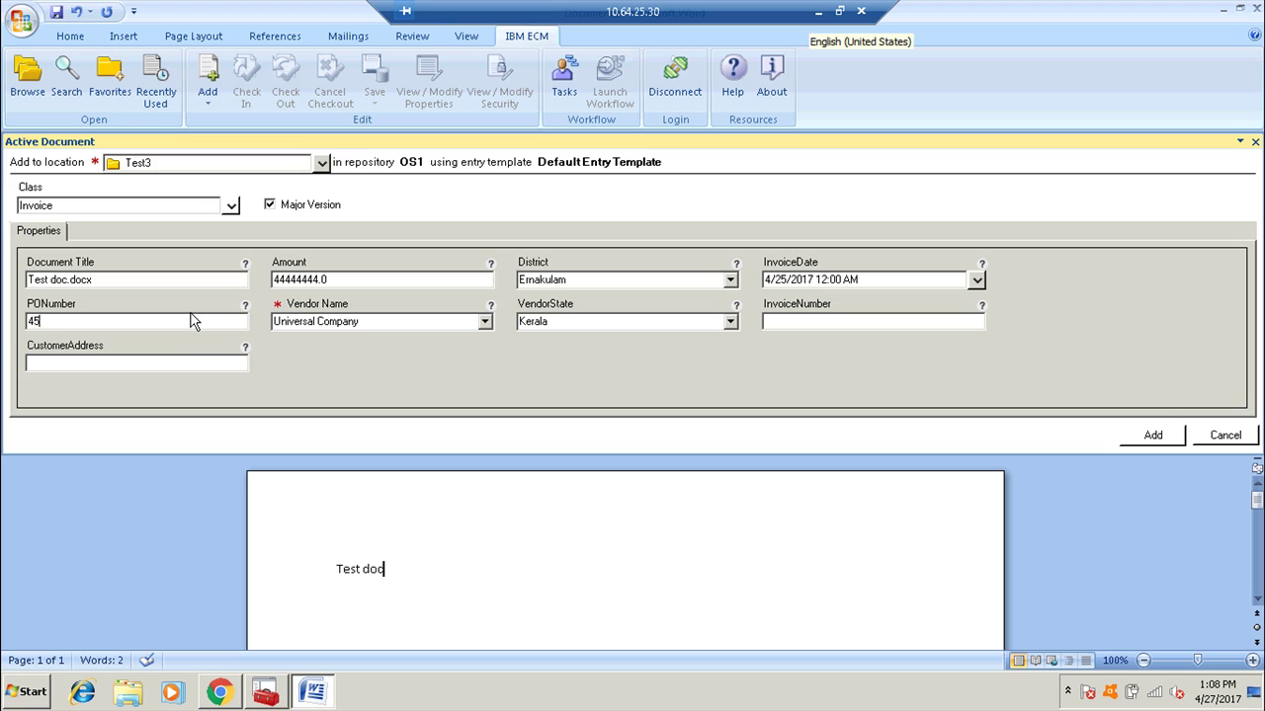
left_click(158, 360)
left_click(601, 280)
key("ctrl+c")
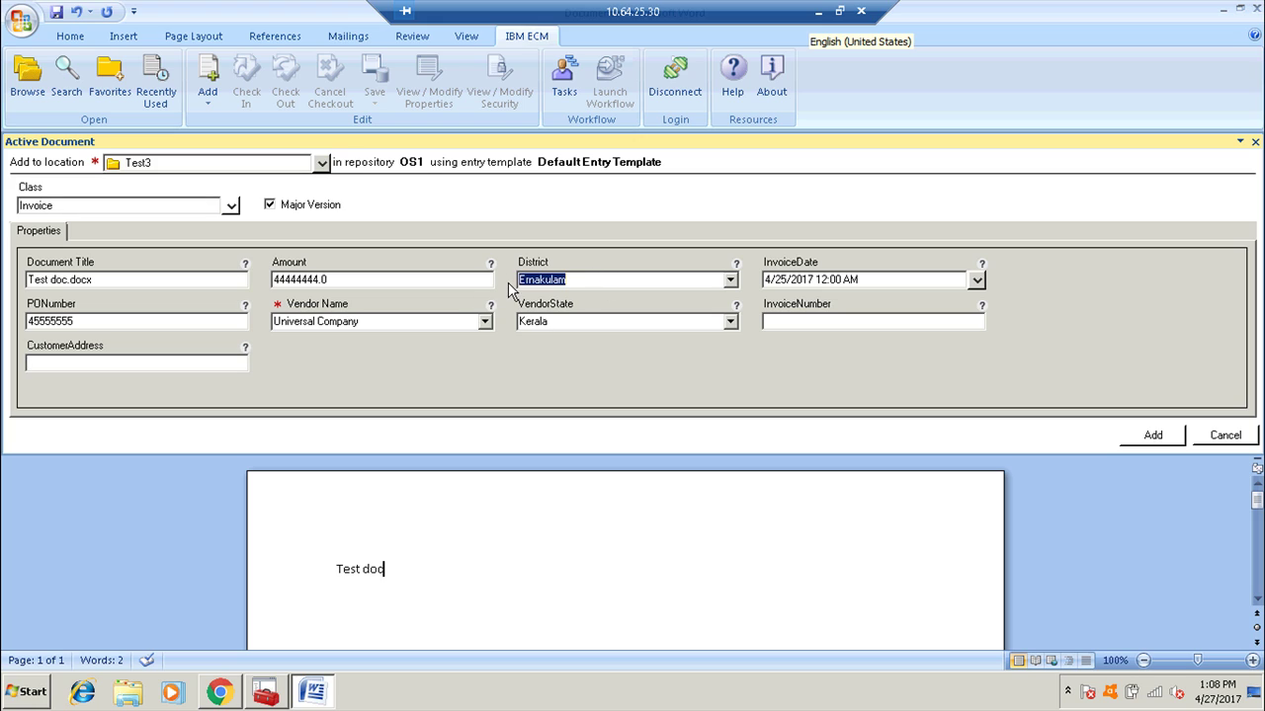
left_click(222, 365)
key("ctrl+v")
left_click(796, 321)
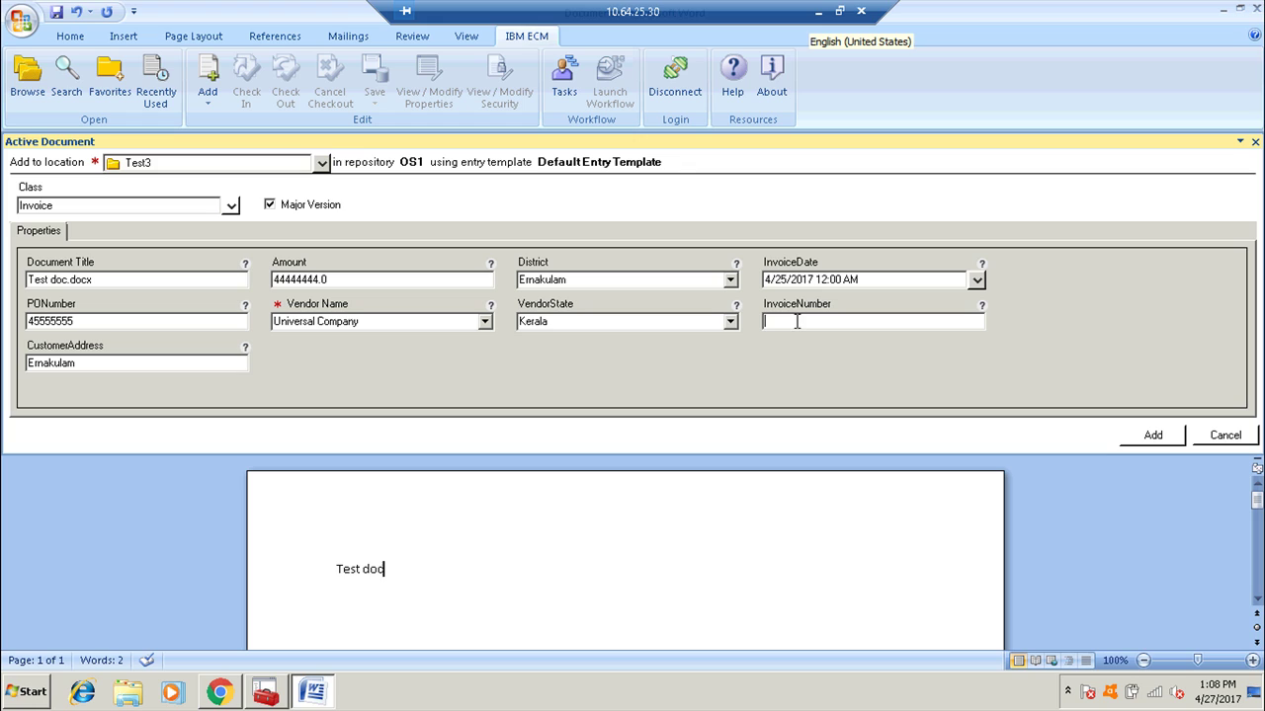
type("3434343444")
left_click(1138, 439)
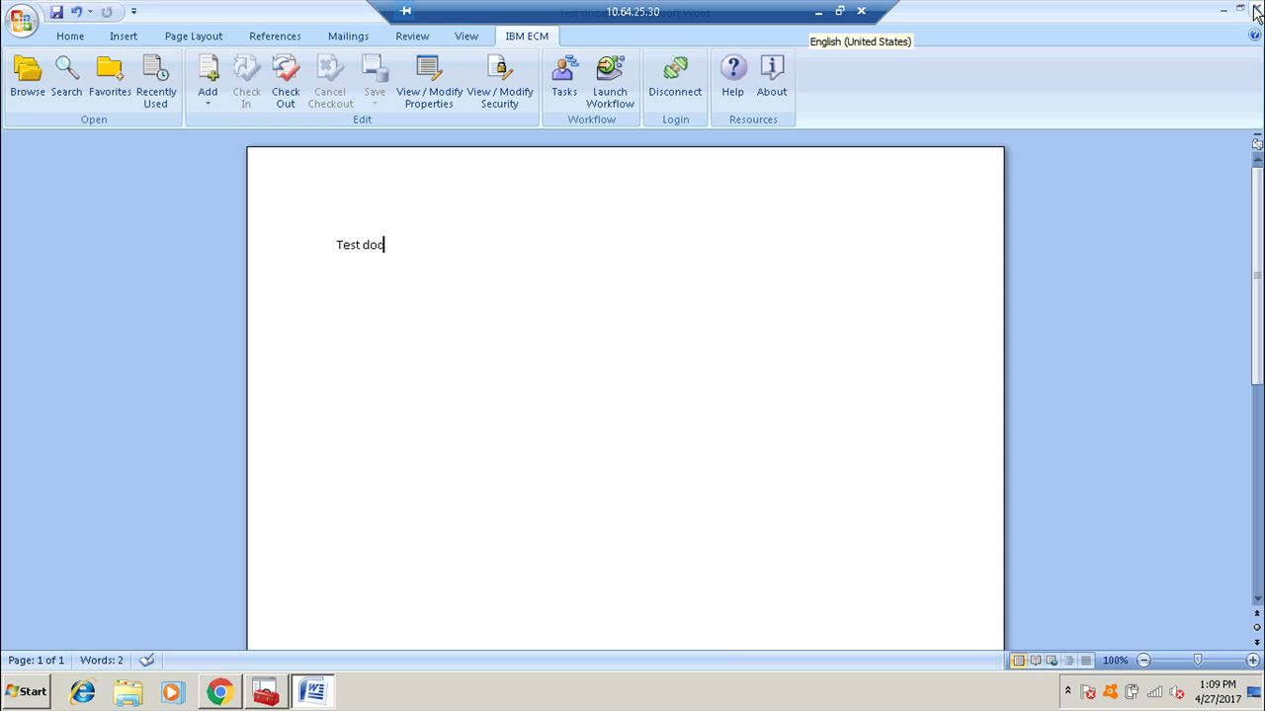
Close Word and refresh Content Navigator's Test3 folder to select Test doc.docx.
left_click(1255, 10)
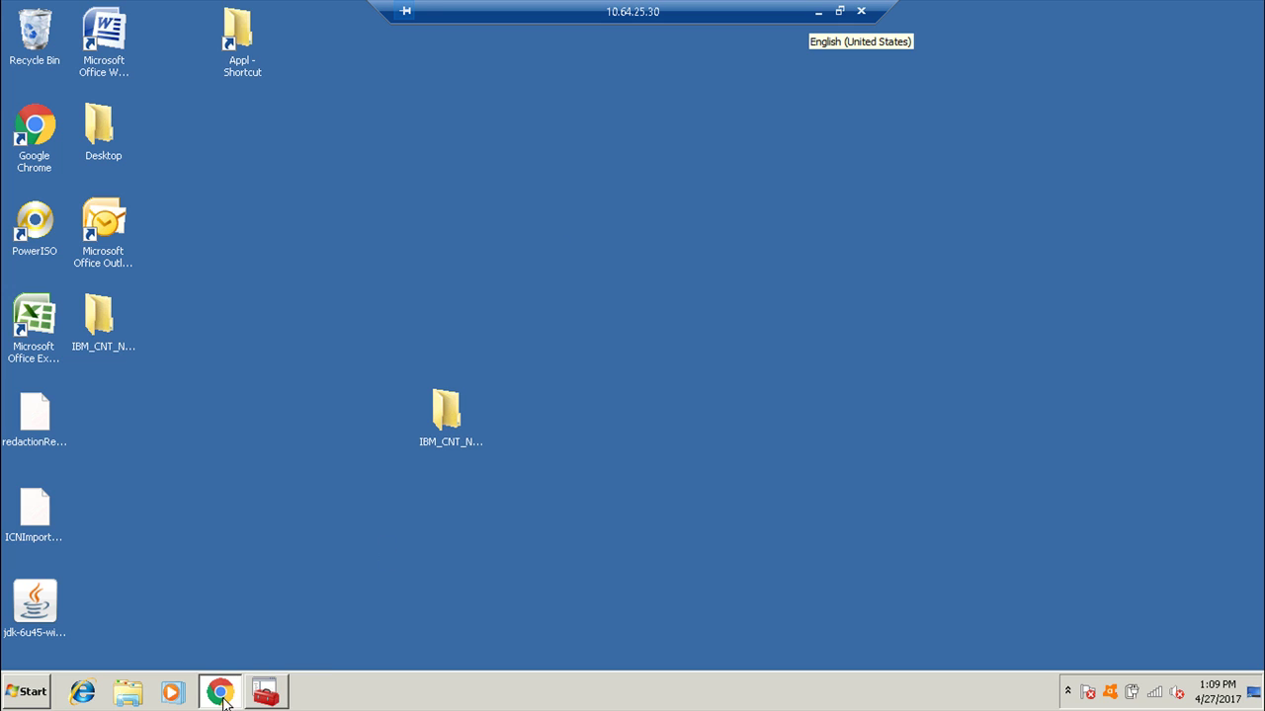
left_click(226, 691)
left_click(296, 123)
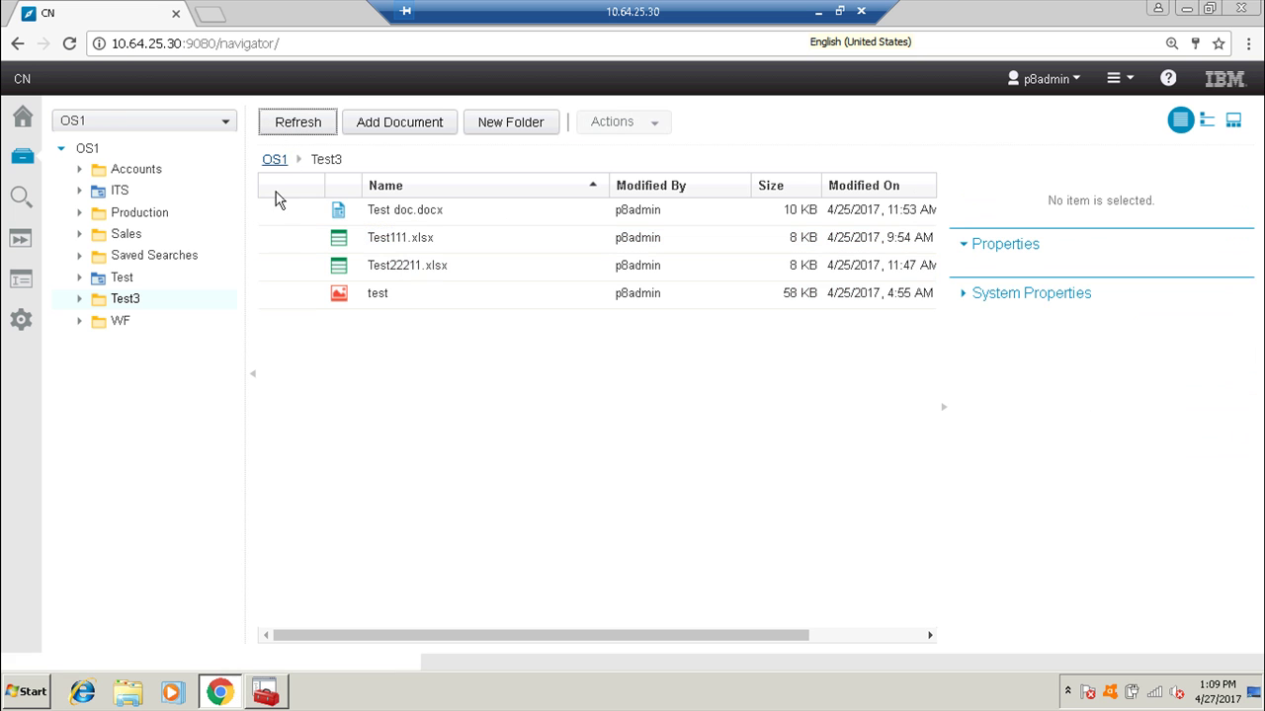
left_click(399, 216)
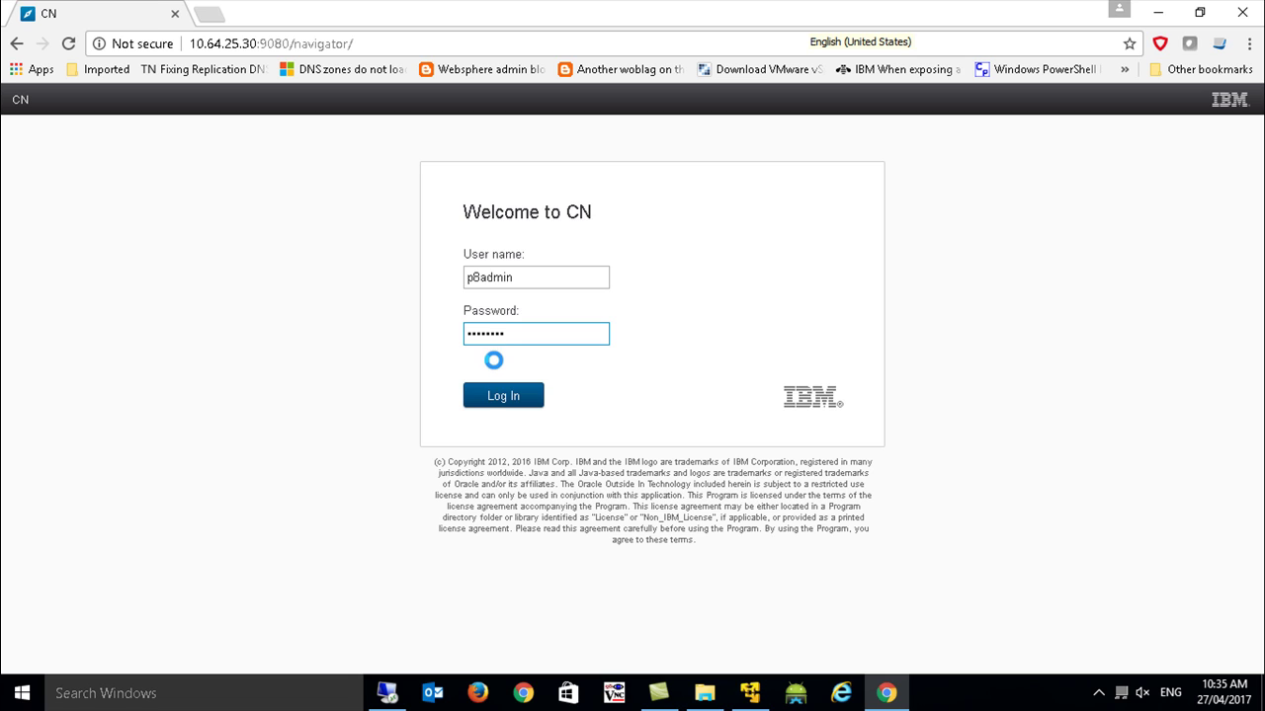
Log in to Content Navigator and inspect the Sync Services public URL in Administration View.
key("Return")
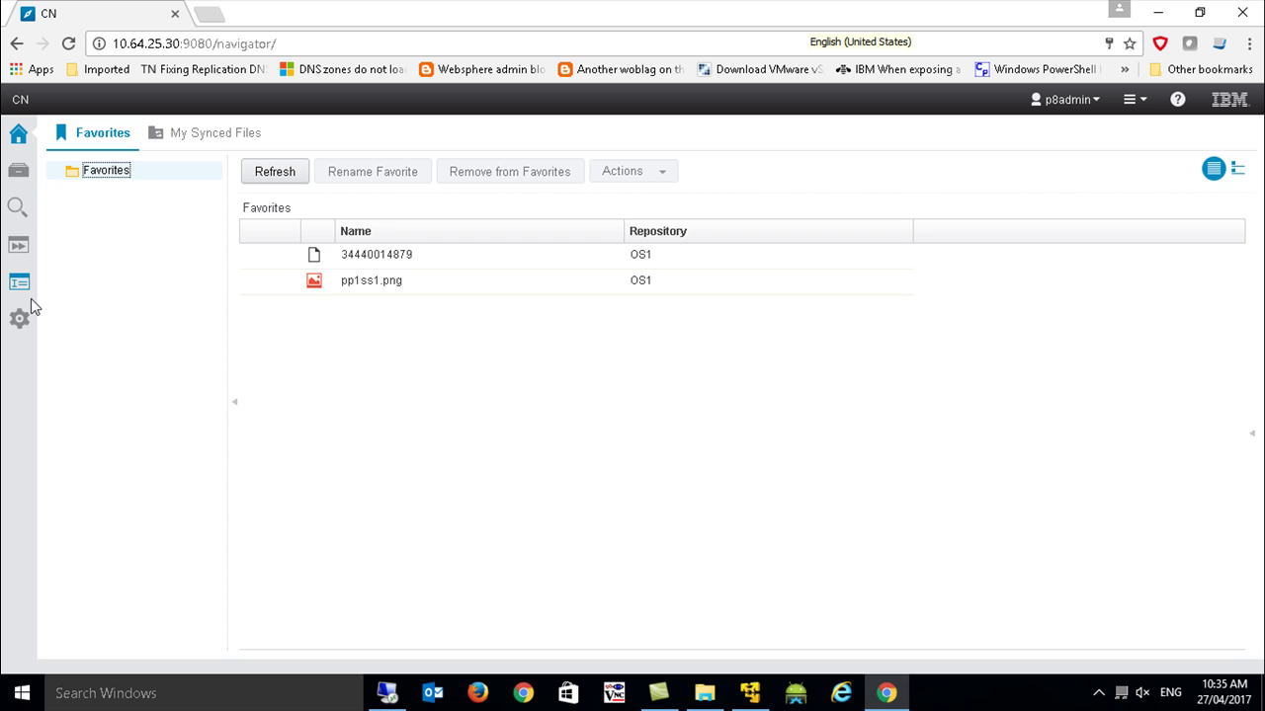
left_click(17, 170)
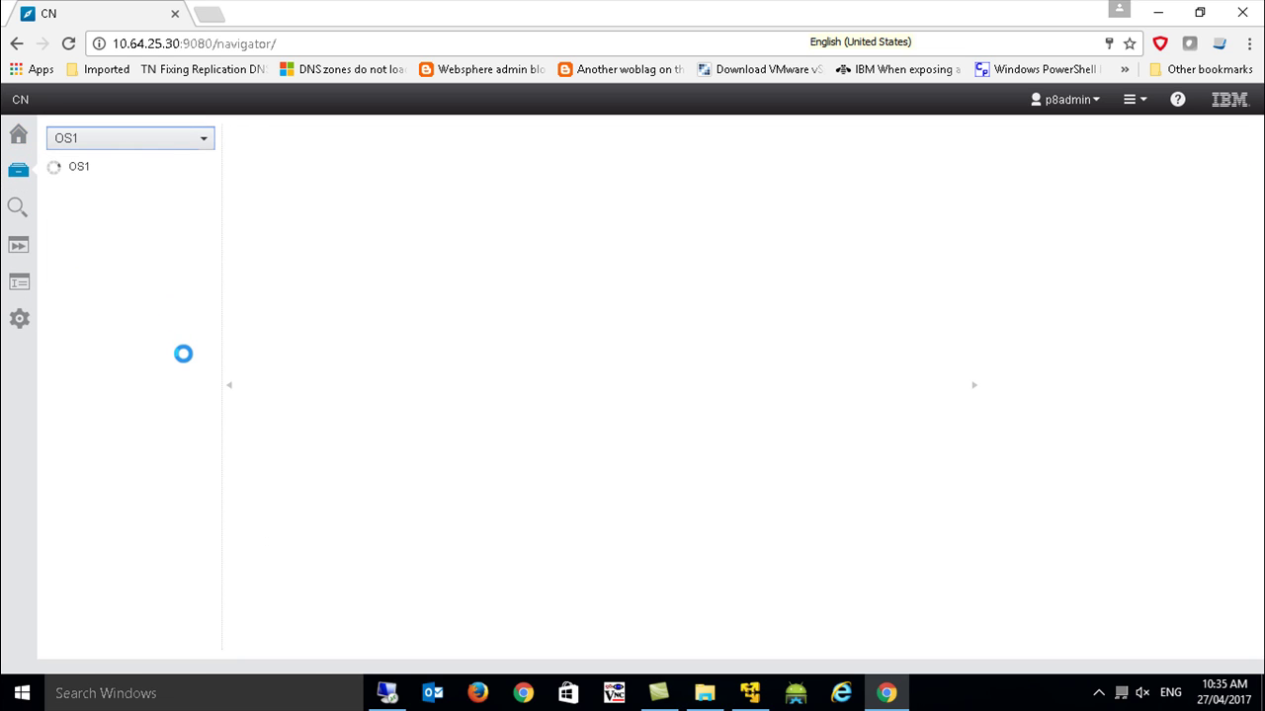
left_click(20, 322)
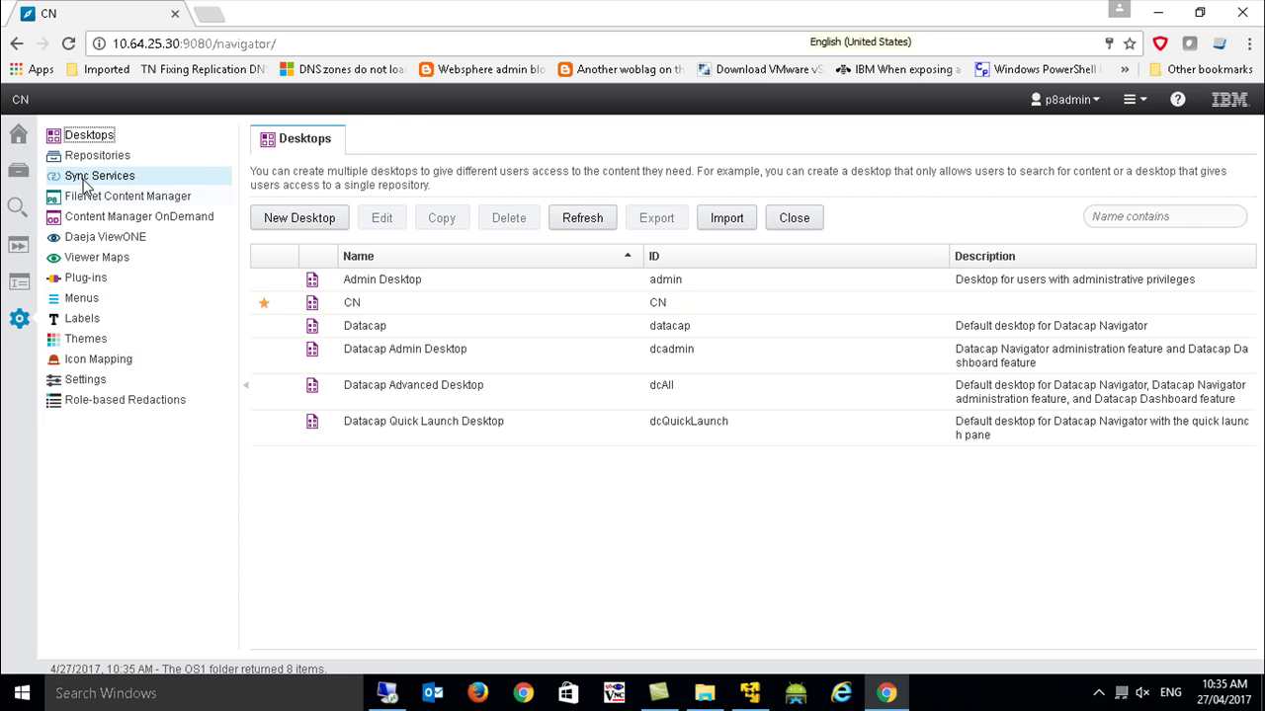
left_click(84, 175)
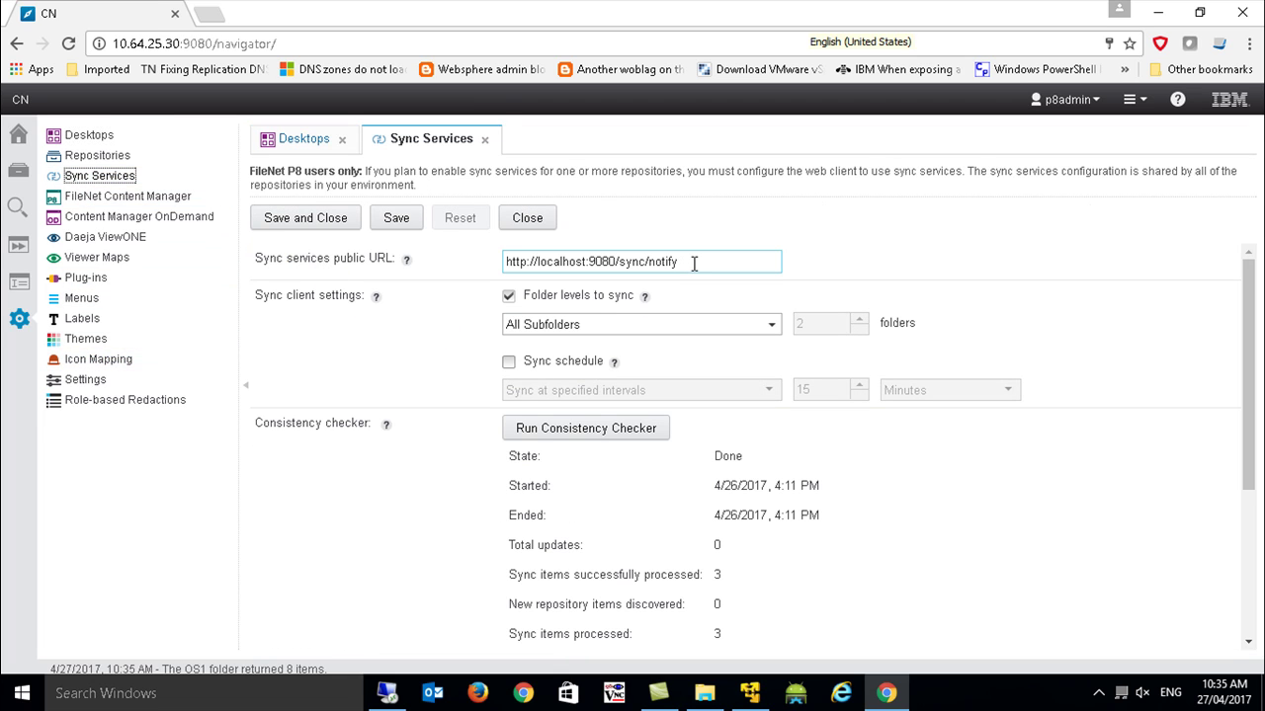
left_click_drag(695, 263, 451, 263)
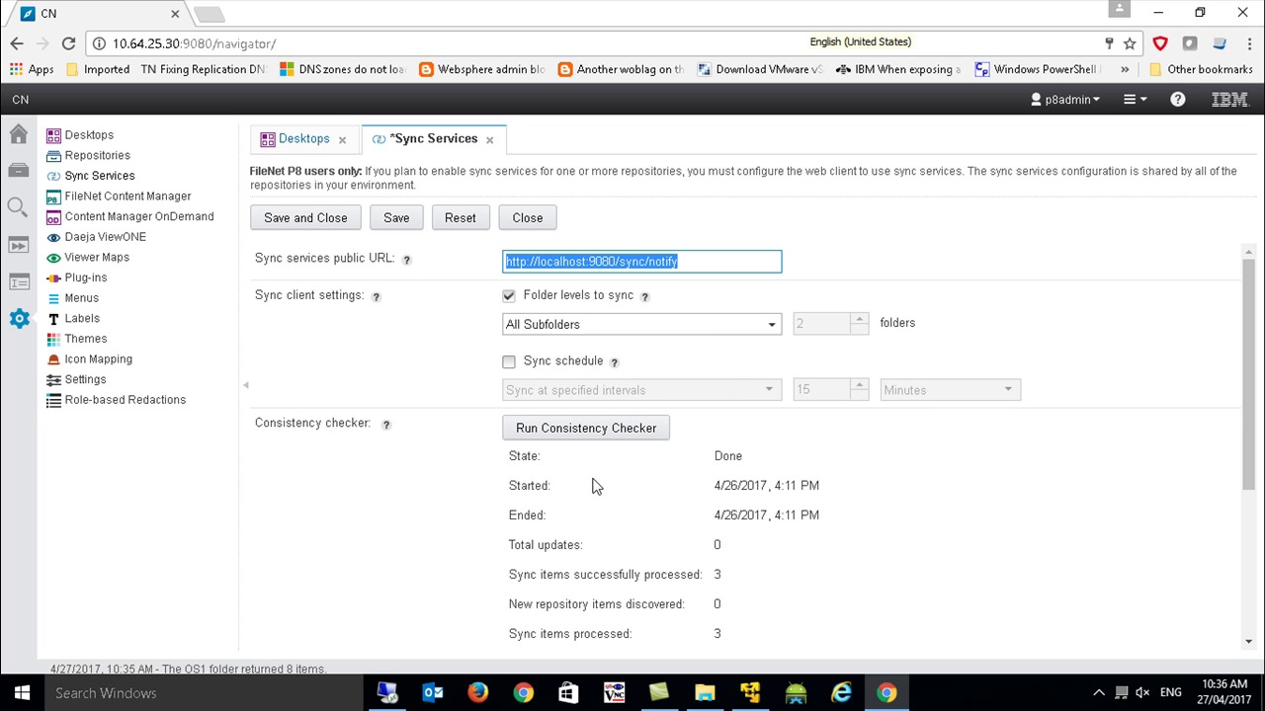
scroll(592, 494, "down", 5)
scroll(592, 509, "up", 5)
Load 10.64.25.30:9080/sync/api/configurations/ping in a new tab and copy the server address.
left_click(208, 14)
type("10.64.25.30:9080/sync/api/configurations/ping")
key("Return")
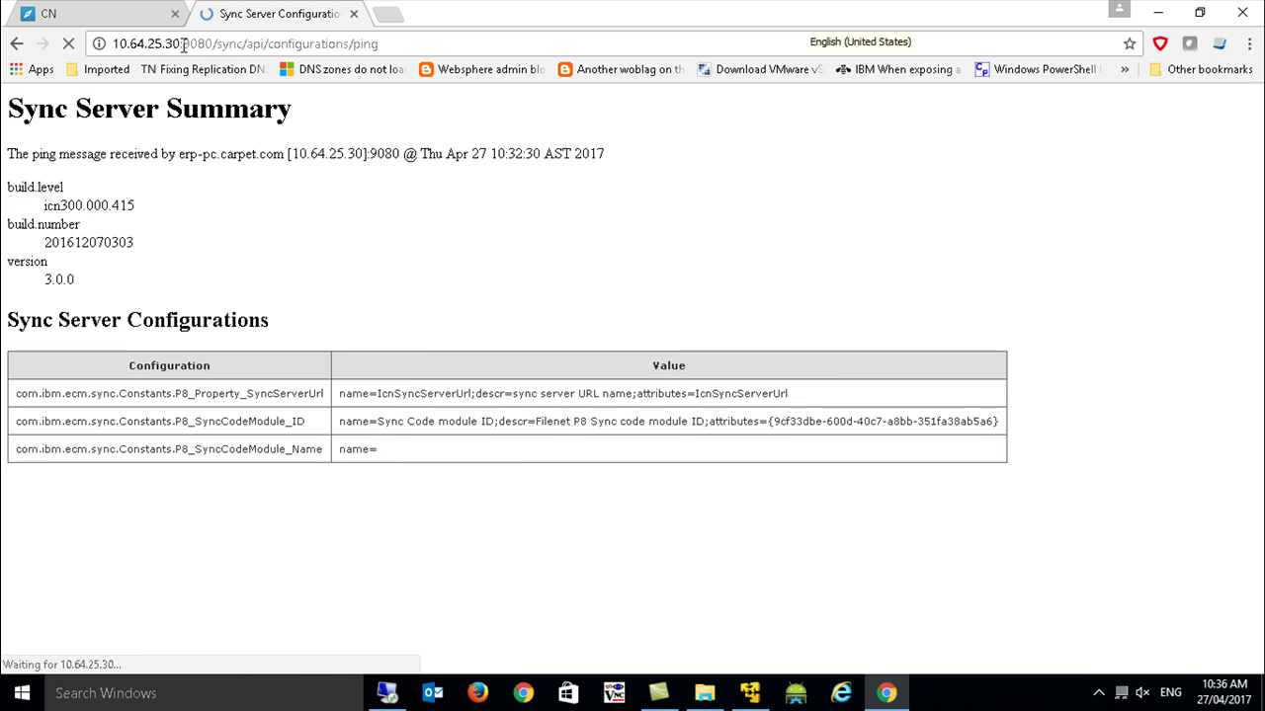
left_click_drag(181, 43, 111, 46)
key("ctrl+c")
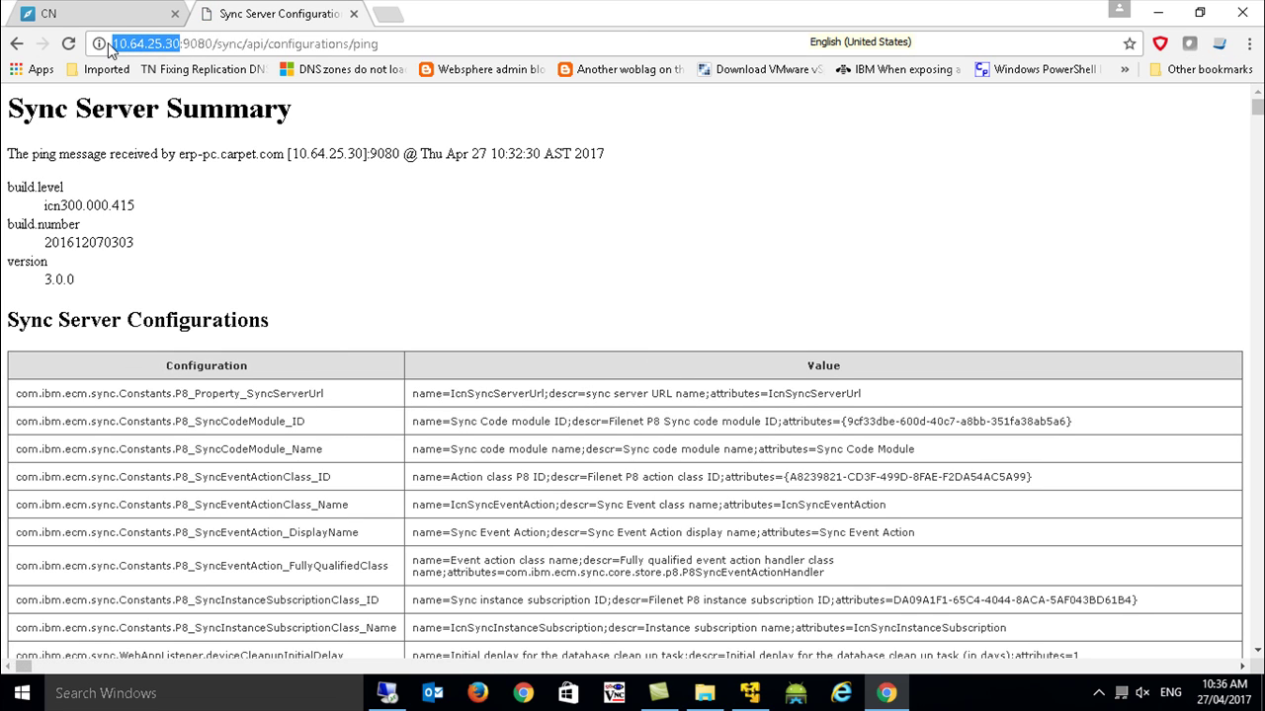
Replace localhost with 10.64.25.30 in the sync services public URL and save.
left_click(111, 14)
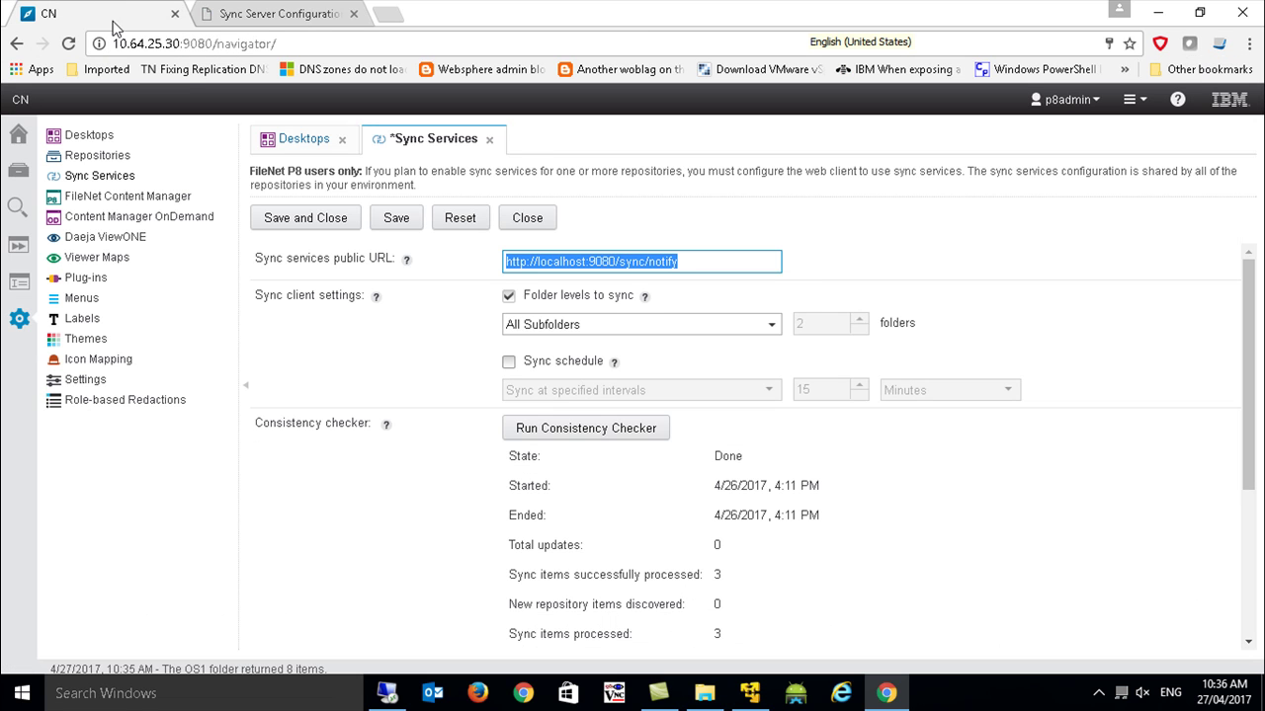
double_click(563, 260)
key("ctrl+v")
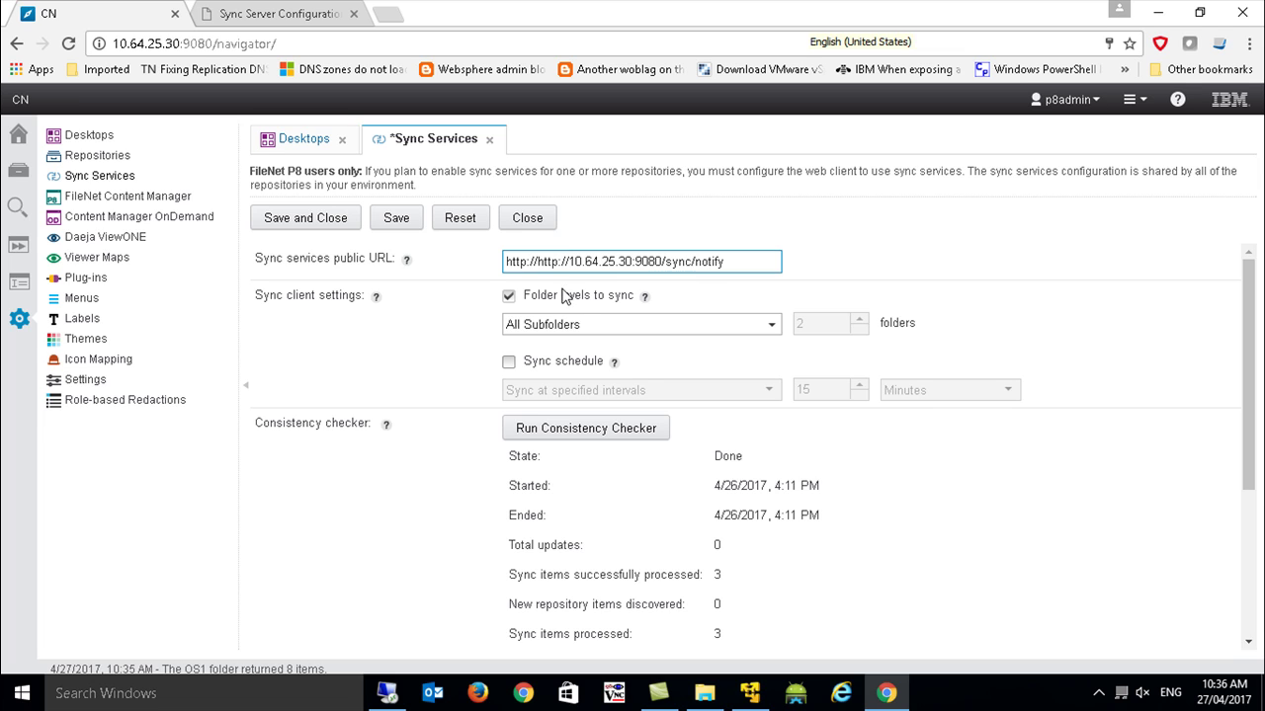
left_click(328, 217)
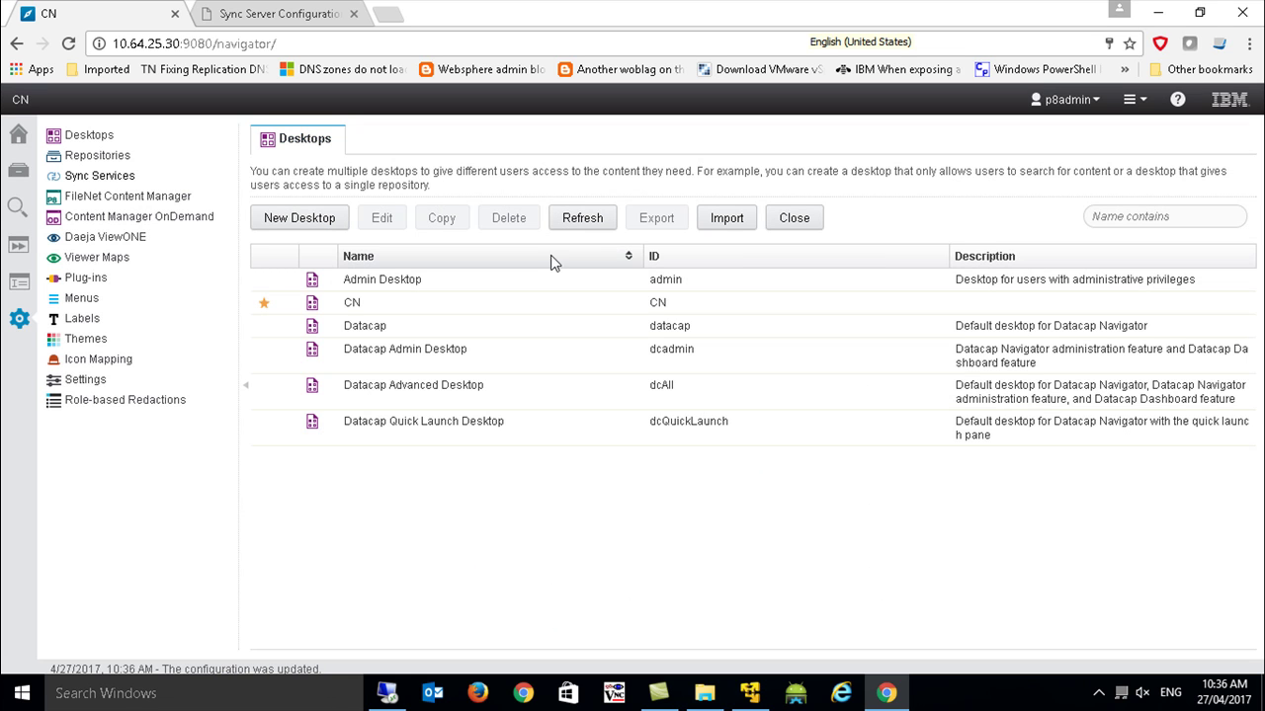
Scroll through the Sync Server configuration page, then go back to the administration page.
key("ctrl+Tab")
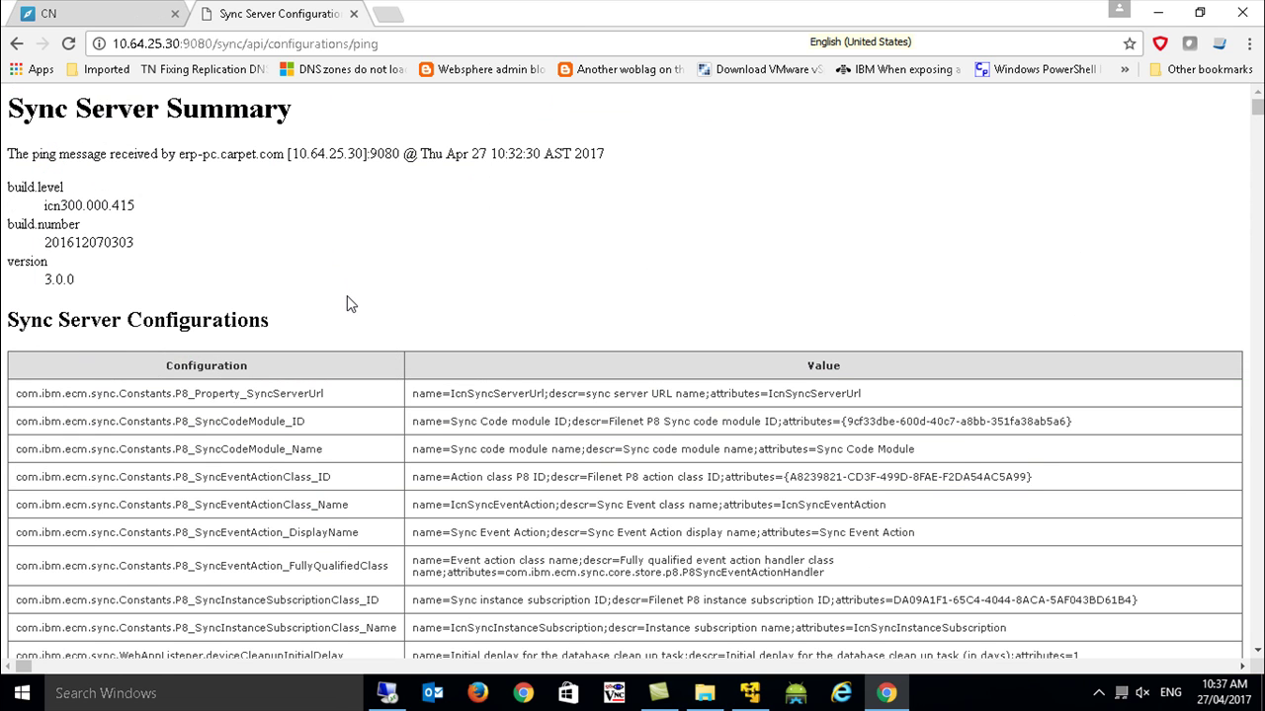
scroll(361, 348, "down", 3)
scroll(361, 348, "down", 4)
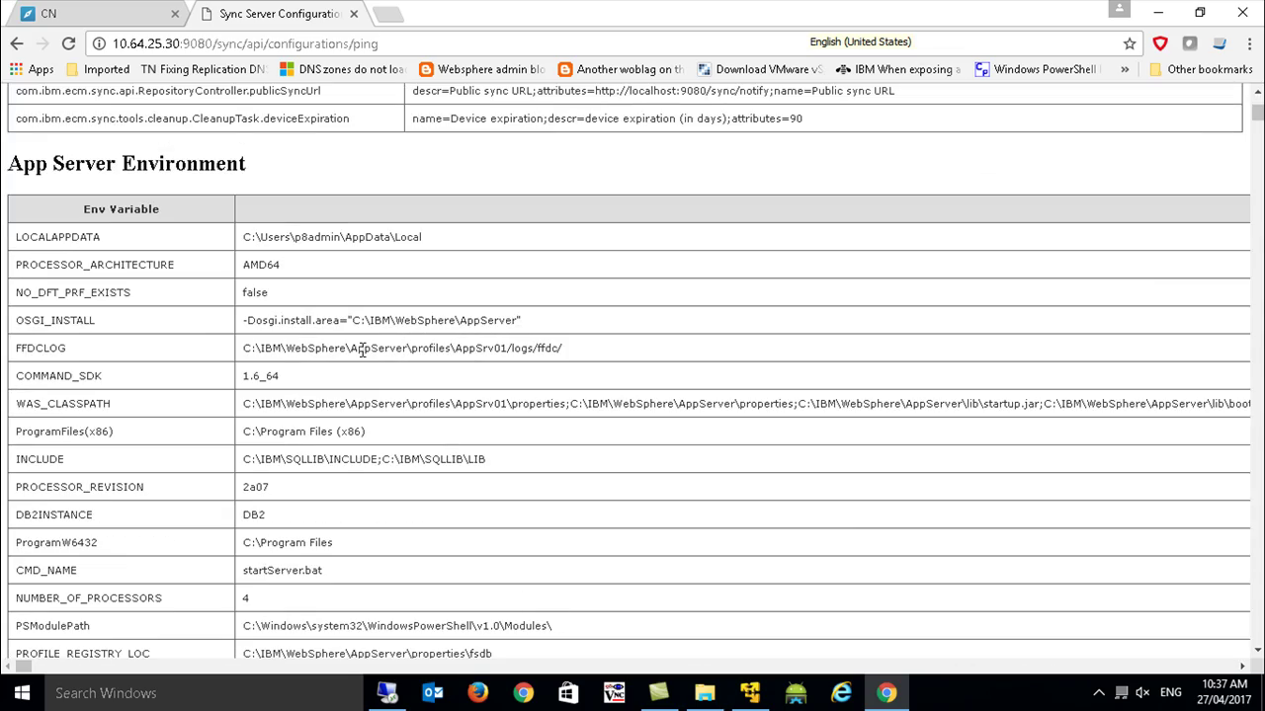
scroll(362, 348, "down", 15)
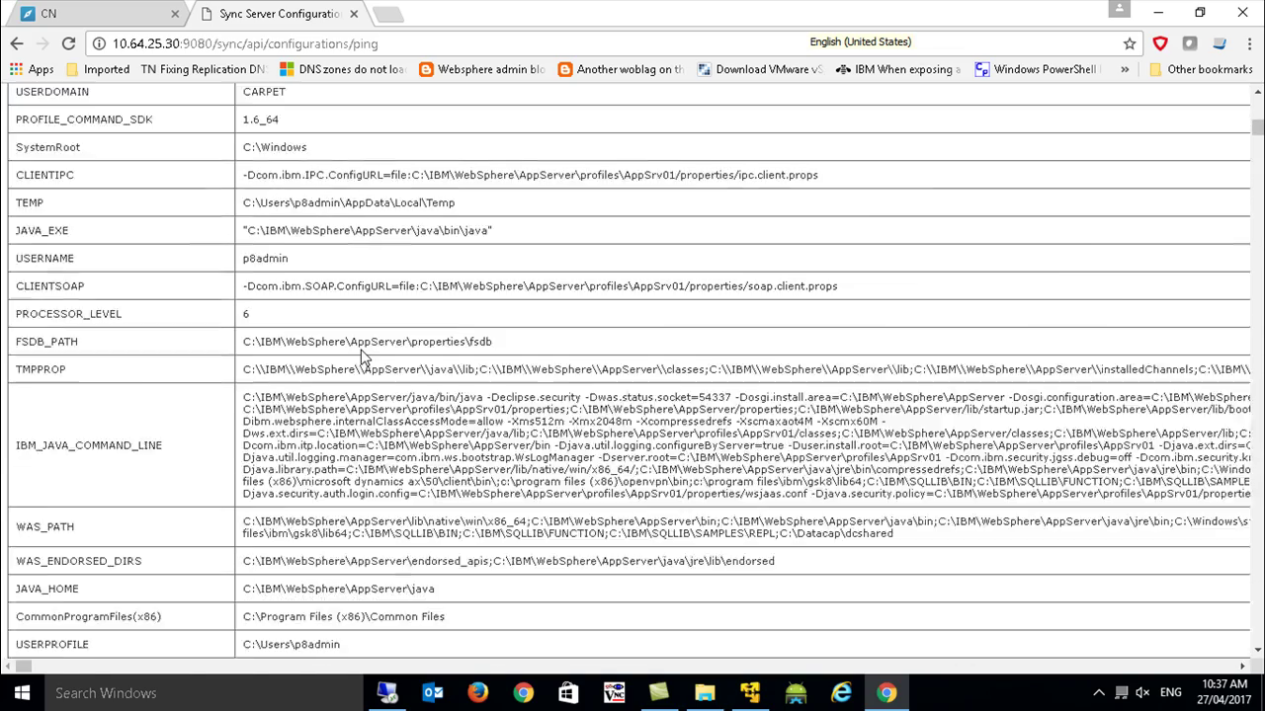
scroll(361, 356, "down", 8)
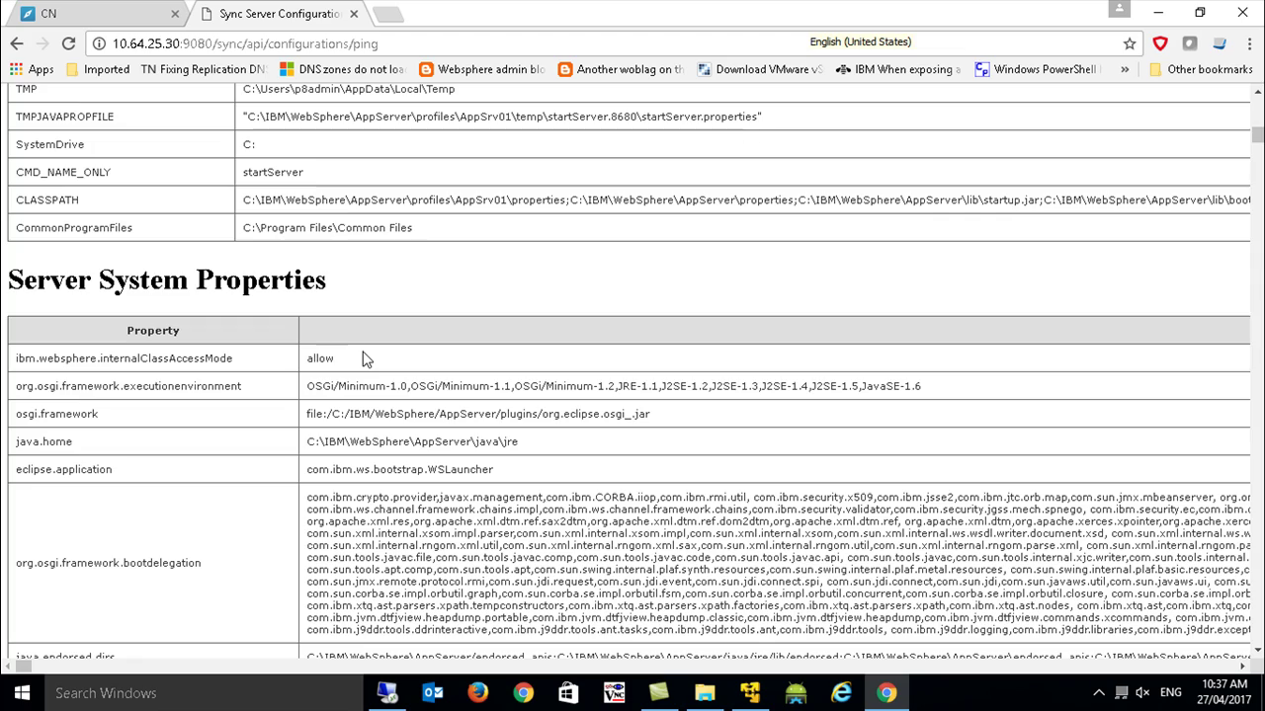
scroll(364, 359, "down", 5)
scroll(363, 358, "down", 15)
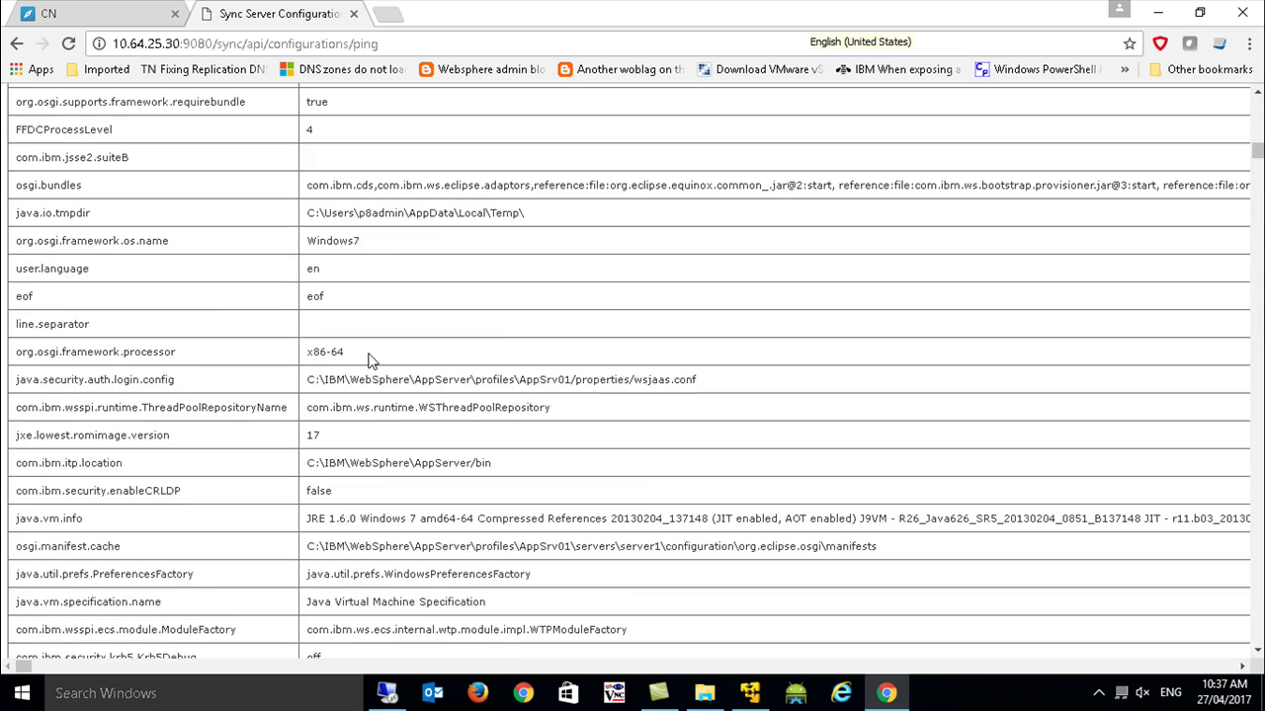
scroll(408, 381, "down", 5)
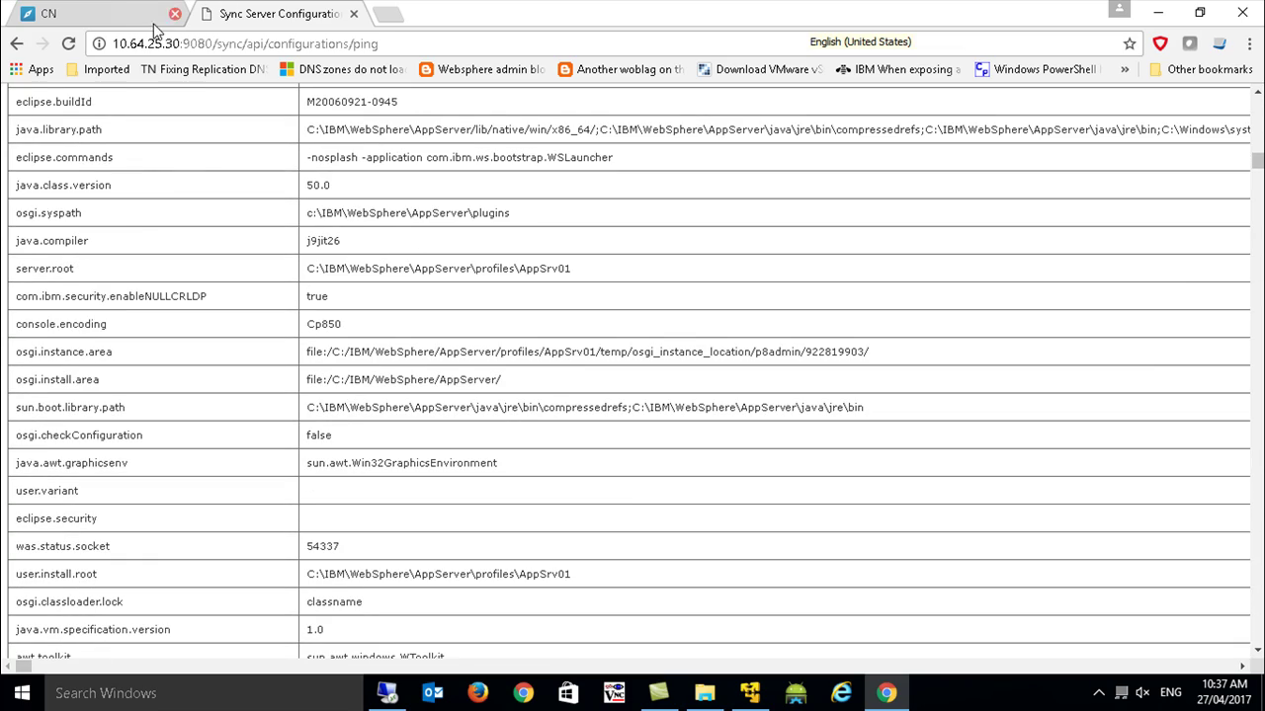
left_click(113, 14)
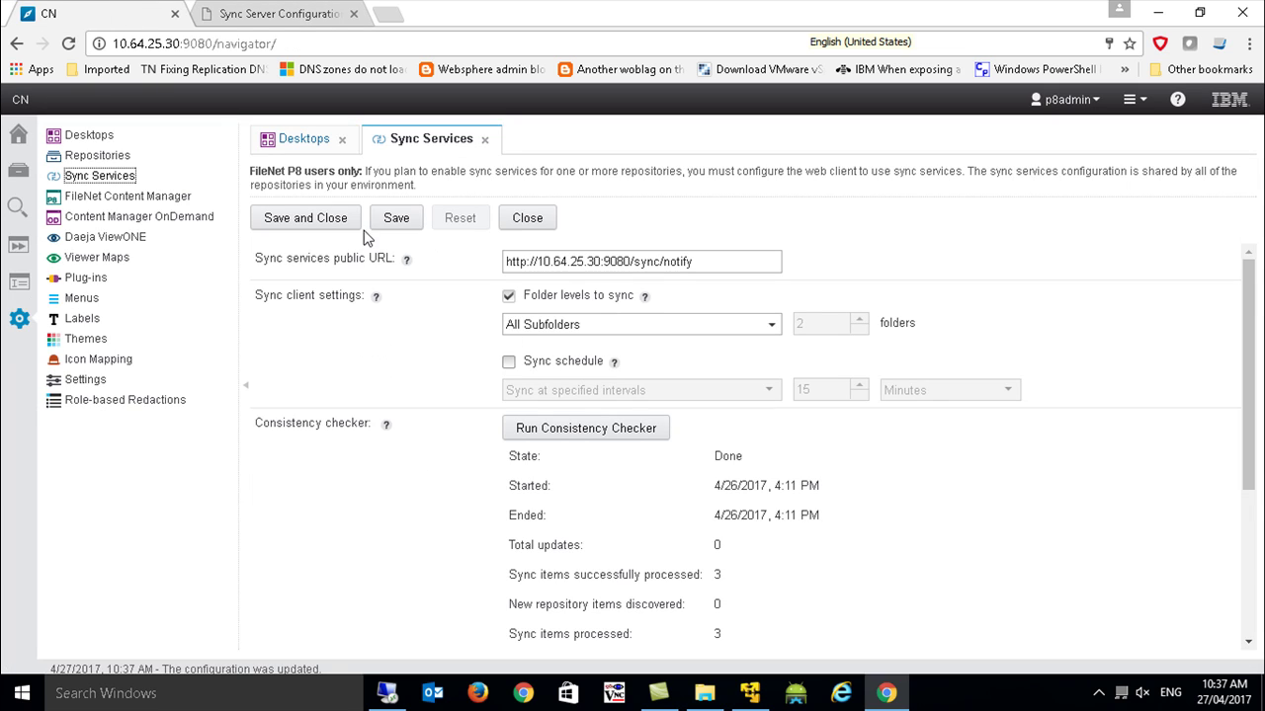
Open the OS1 repository for editing and connect using the admin user name and password.
left_click(99, 157)
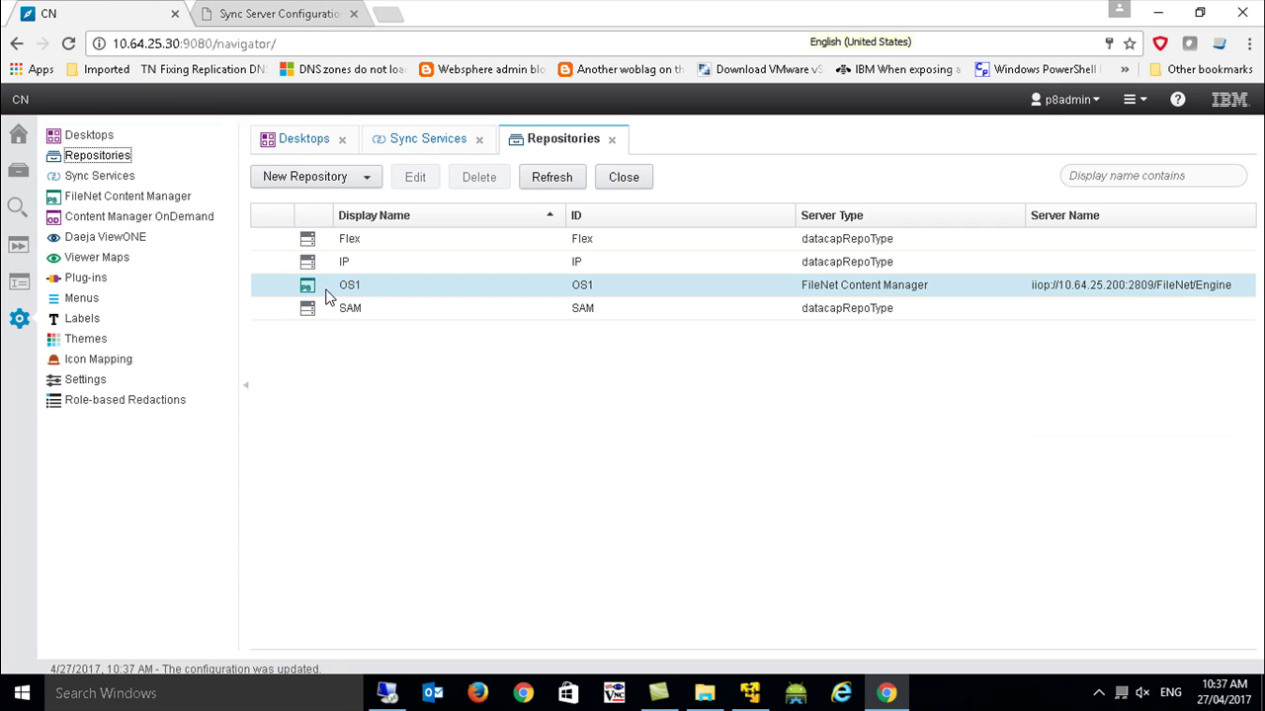
left_click(345, 284)
left_click(415, 182)
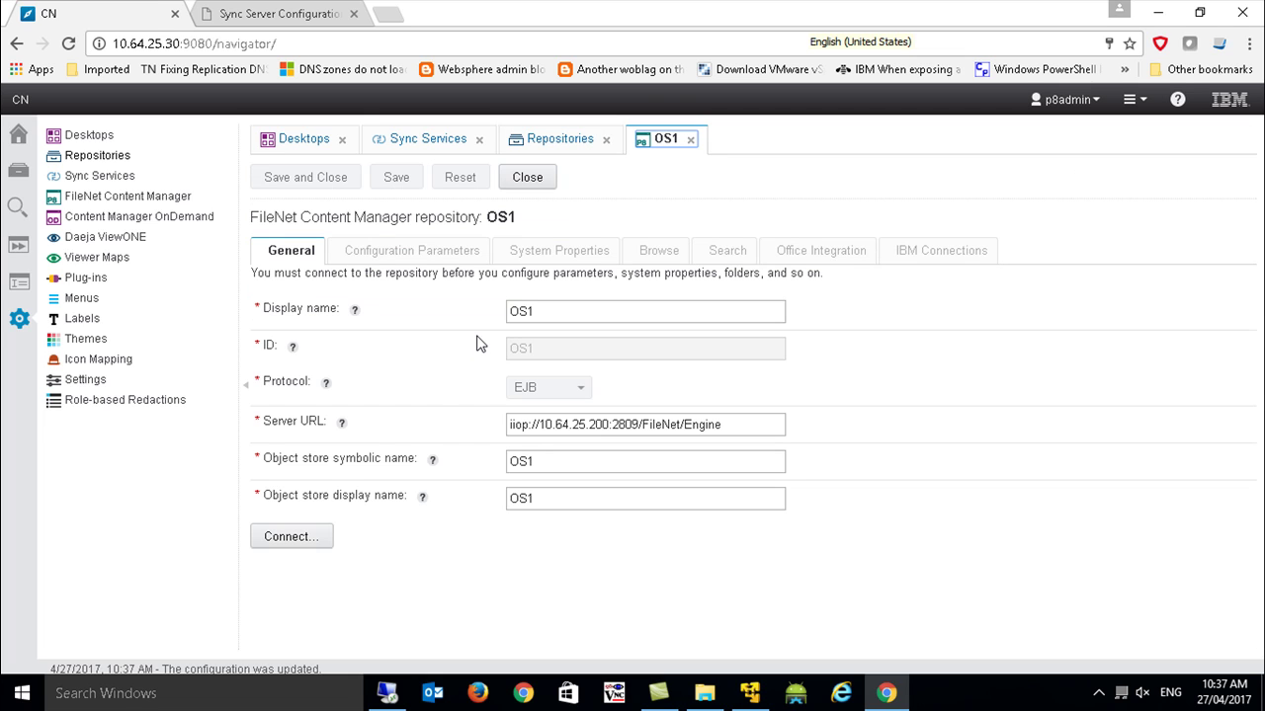
left_click(301, 541)
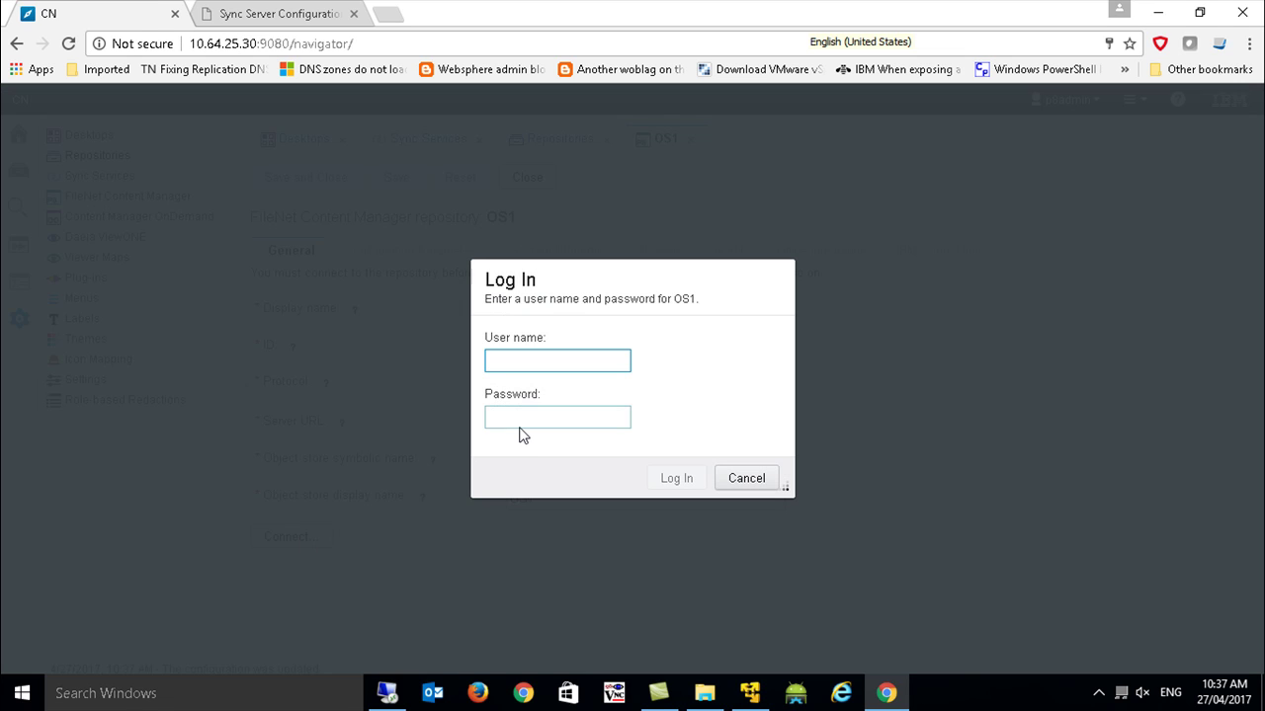
key("Tab")
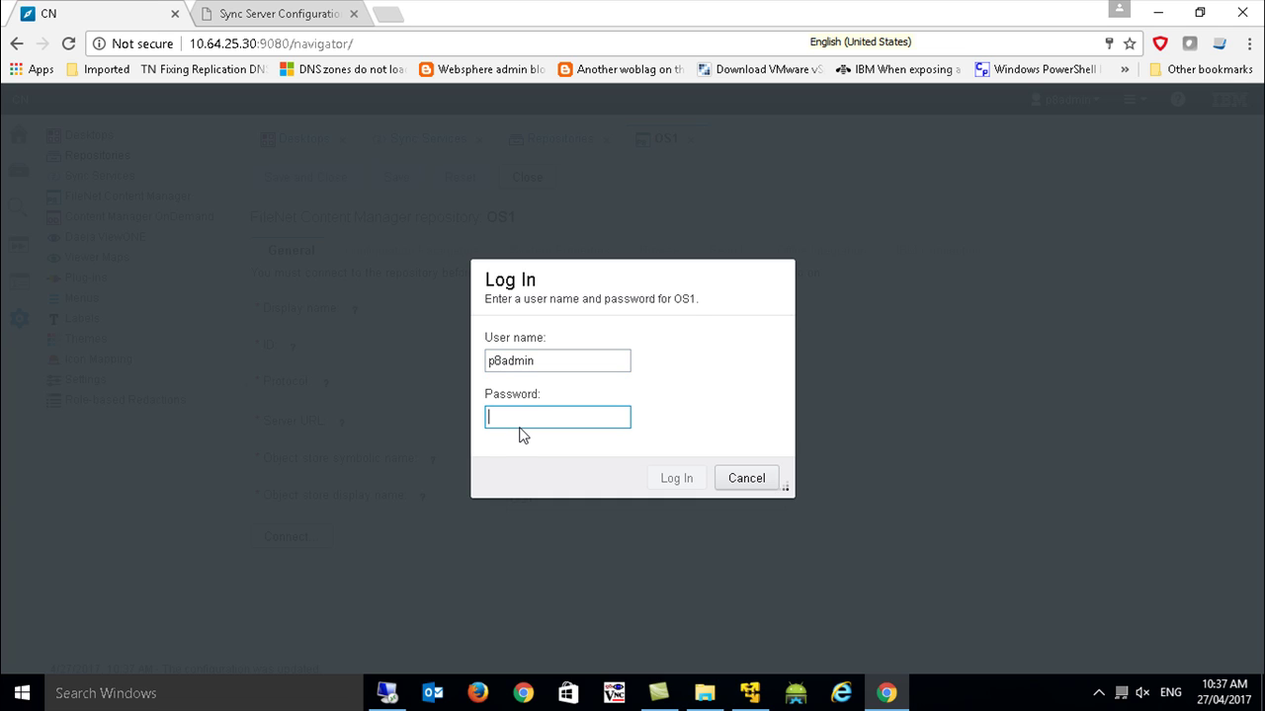
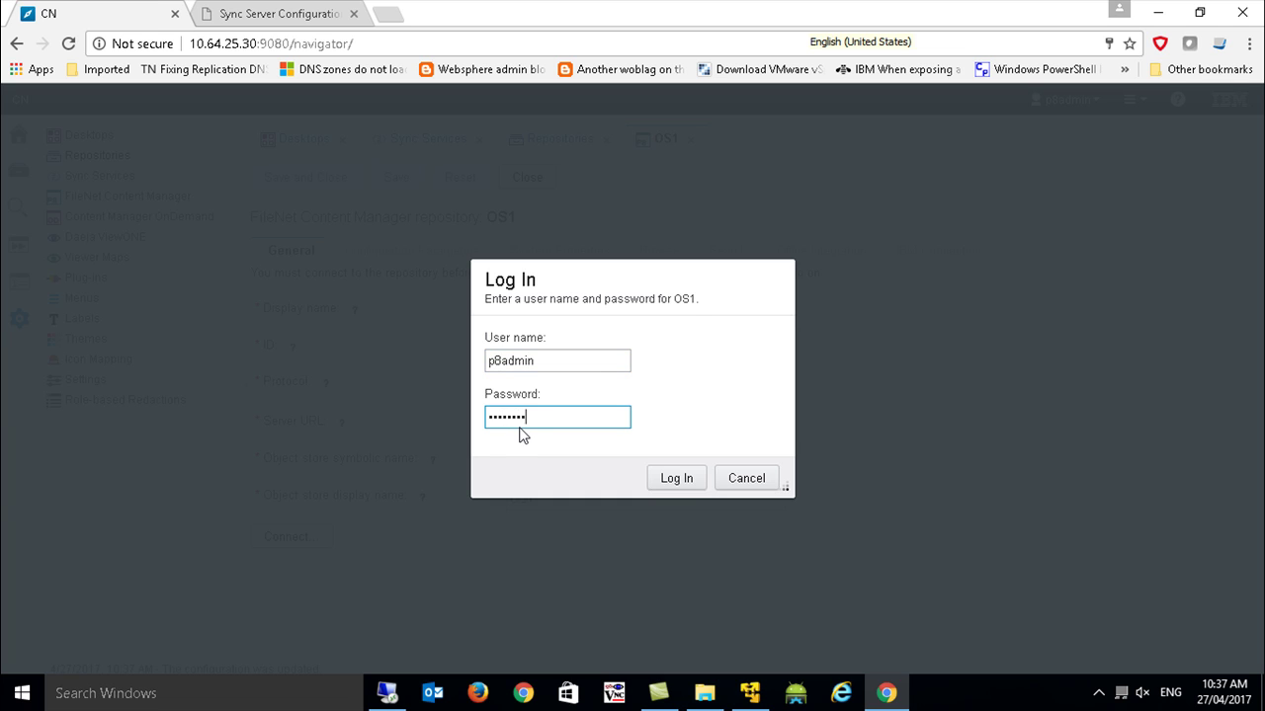
key("Return")
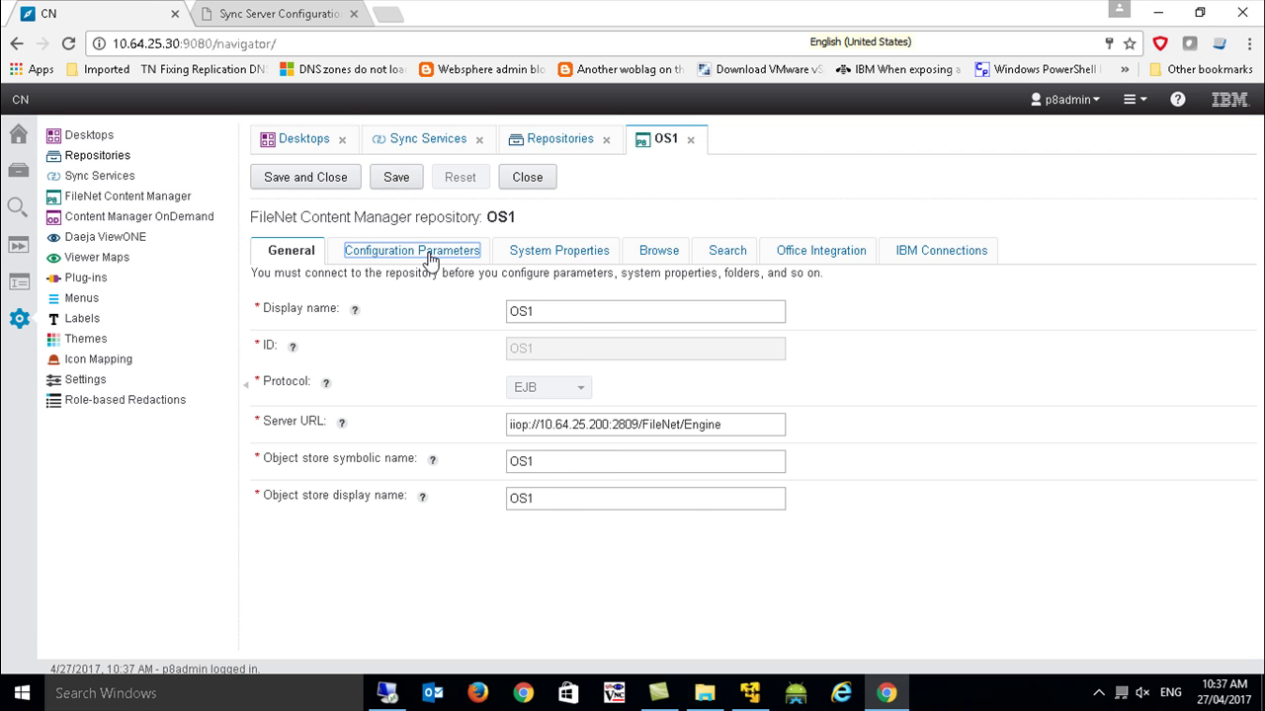
Set Sync services to Enable in OS1's Configuration Parameters, then save and close.
left_click(429, 253)
scroll(442, 497, "down", 3)
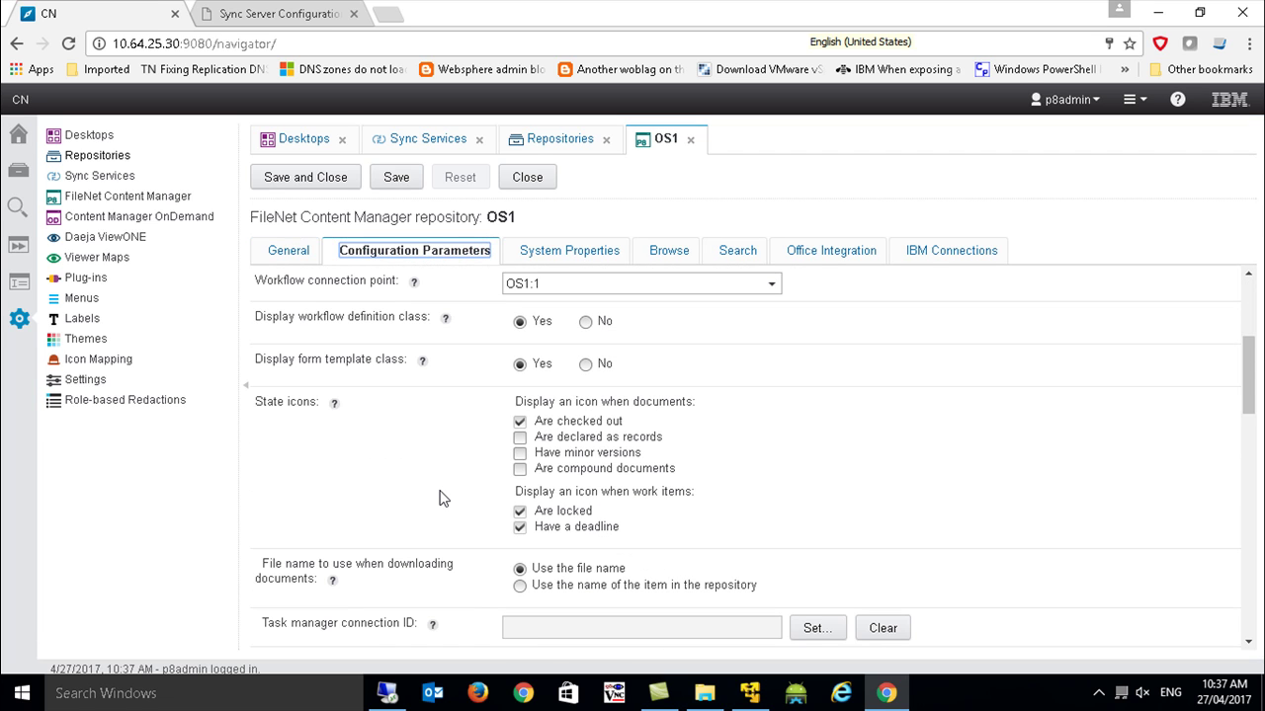
scroll(441, 498, "down", 5)
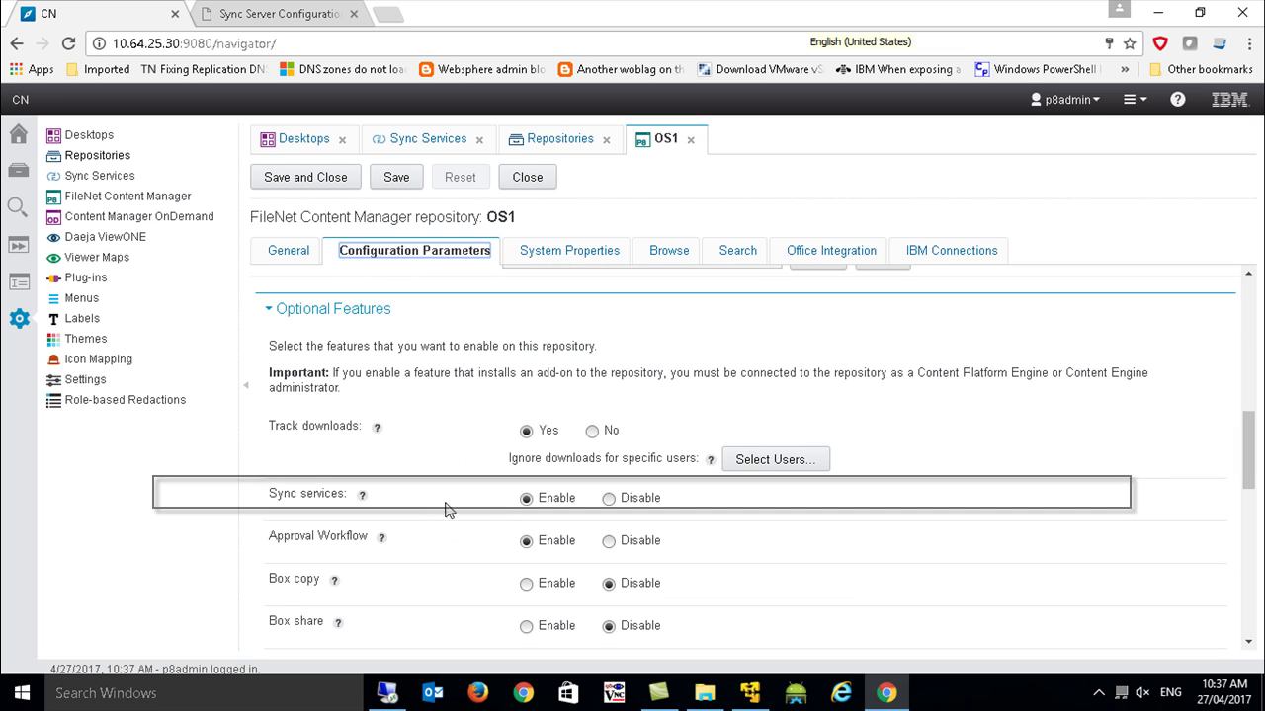
left_click(529, 499)
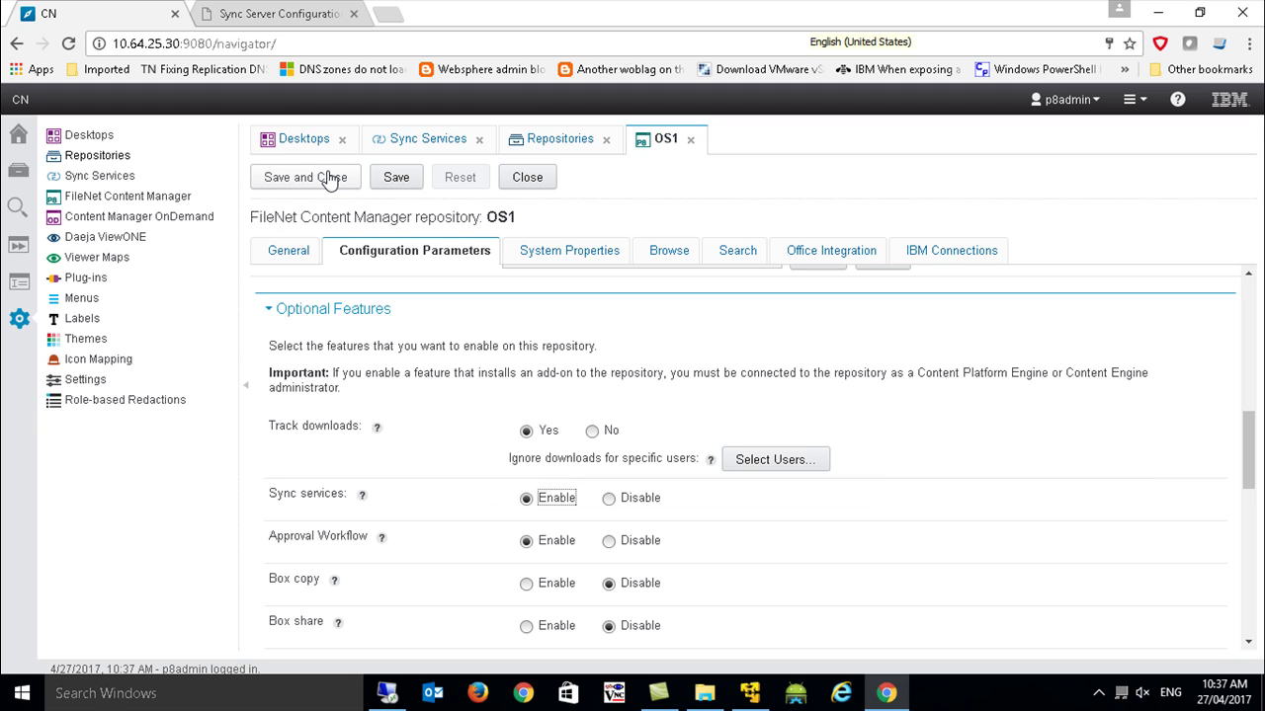
left_click(329, 179)
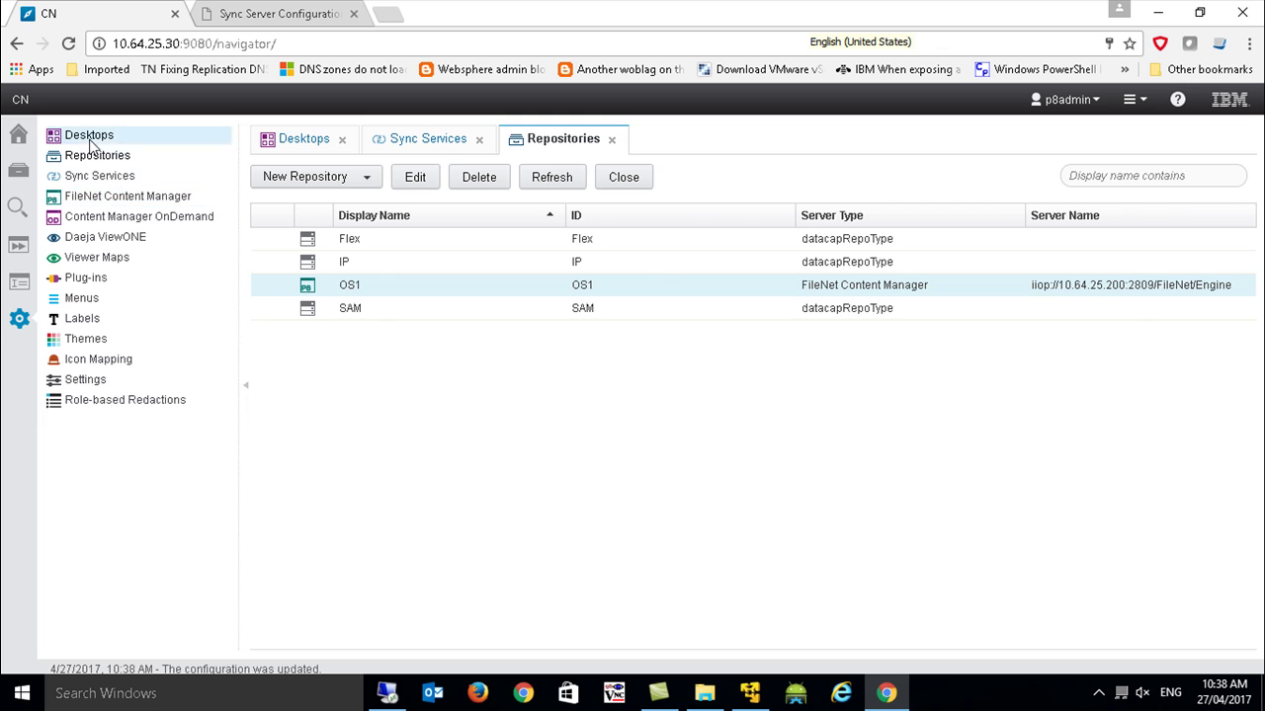
Review the CN desktop's layout, appearance, repositories and general settings, then close it.
left_click(90, 138)
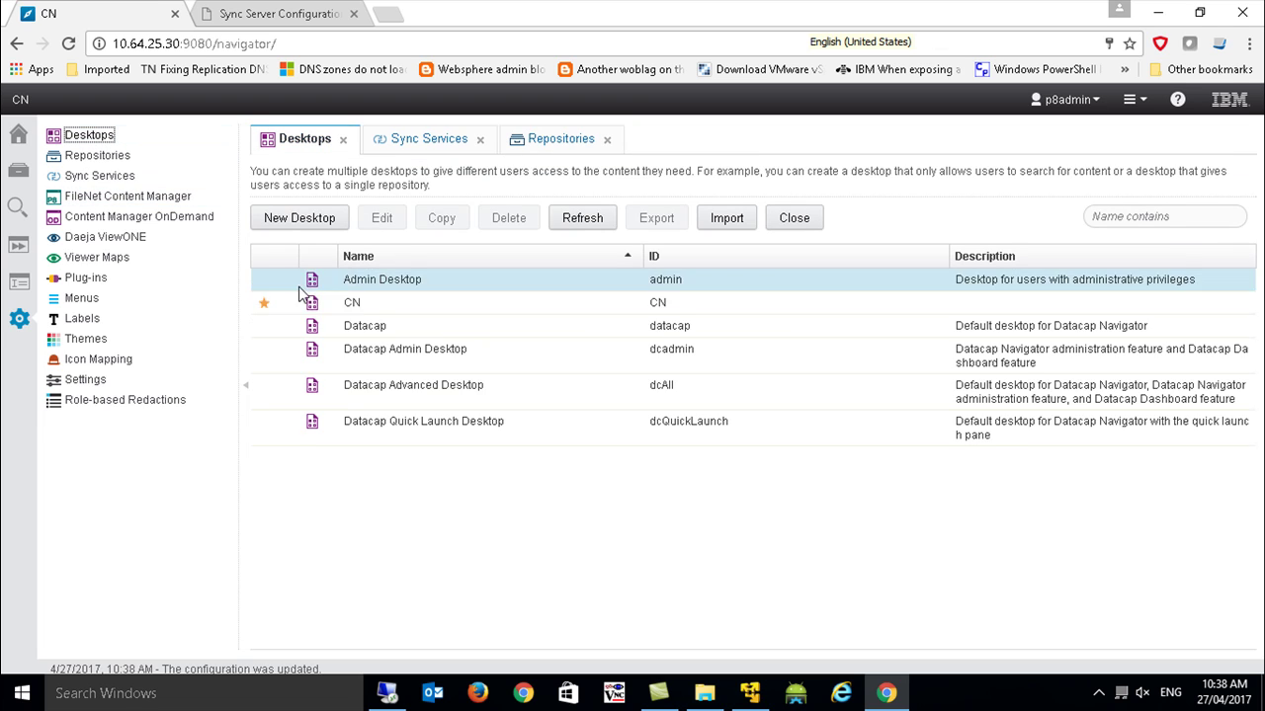
left_click(352, 301)
left_click(381, 218)
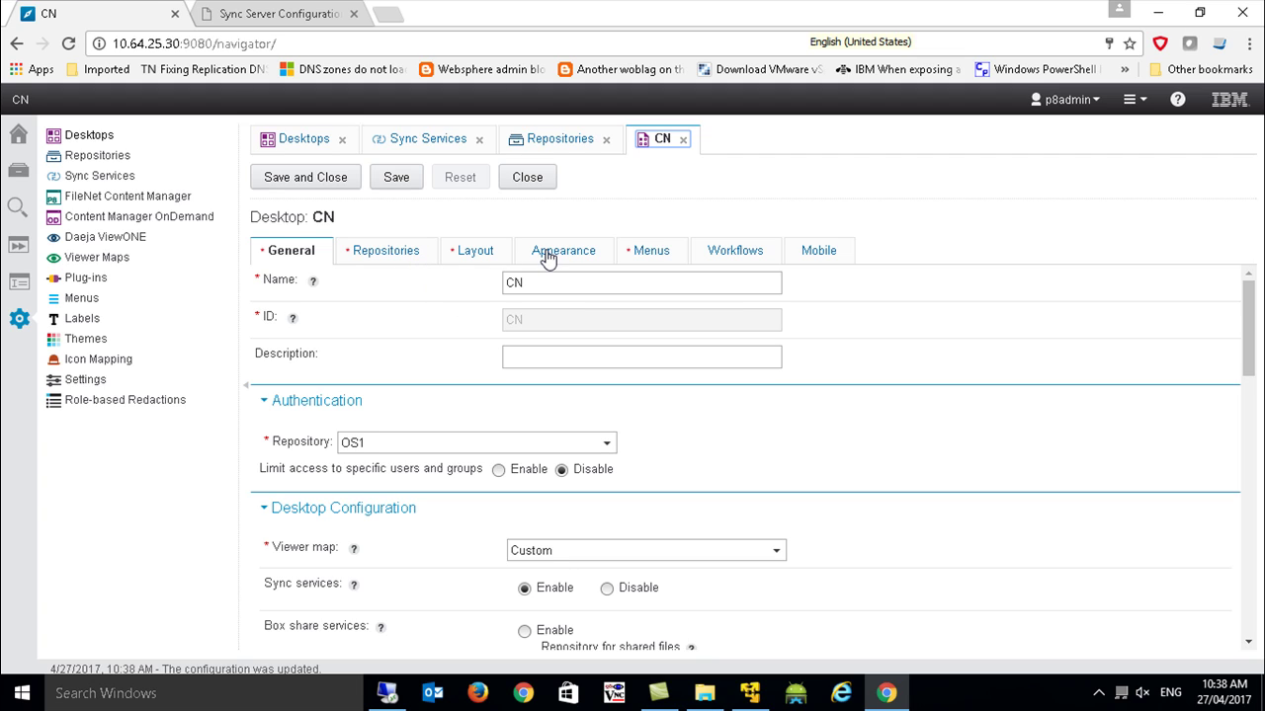
left_click(466, 256)
scroll(514, 415, "down", 4)
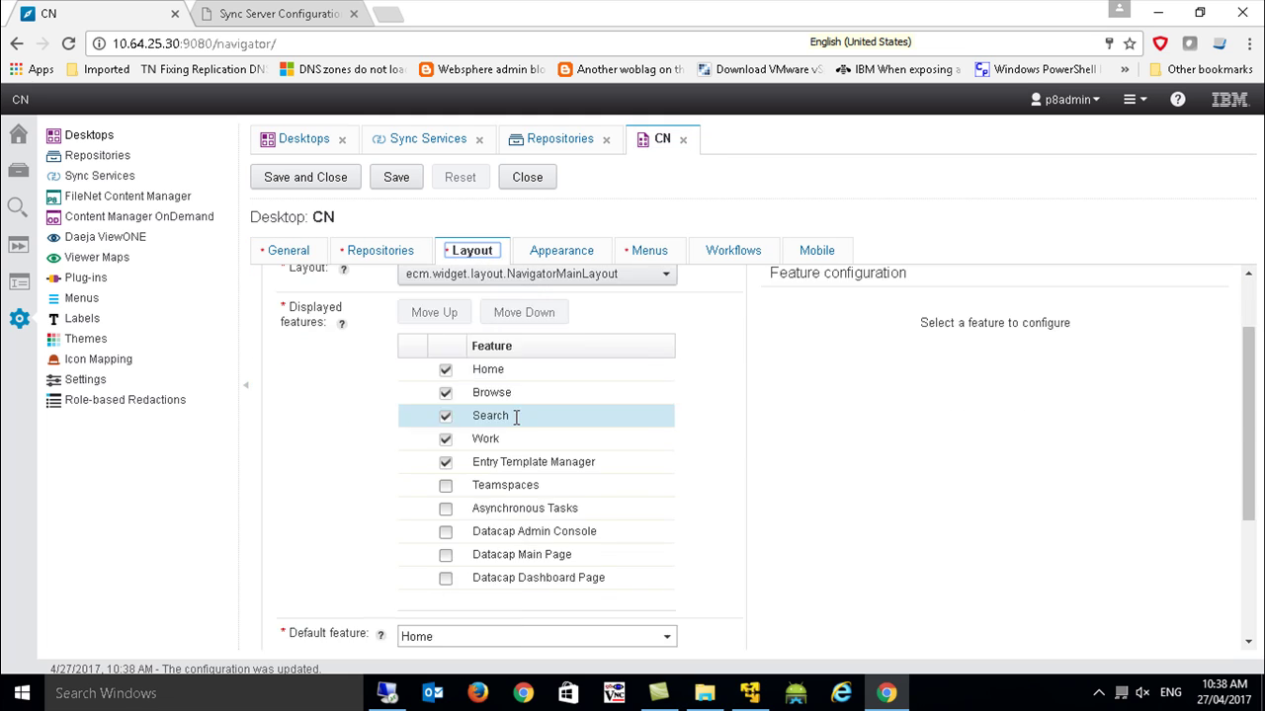
scroll(542, 296, "up", 5)
left_click(546, 253)
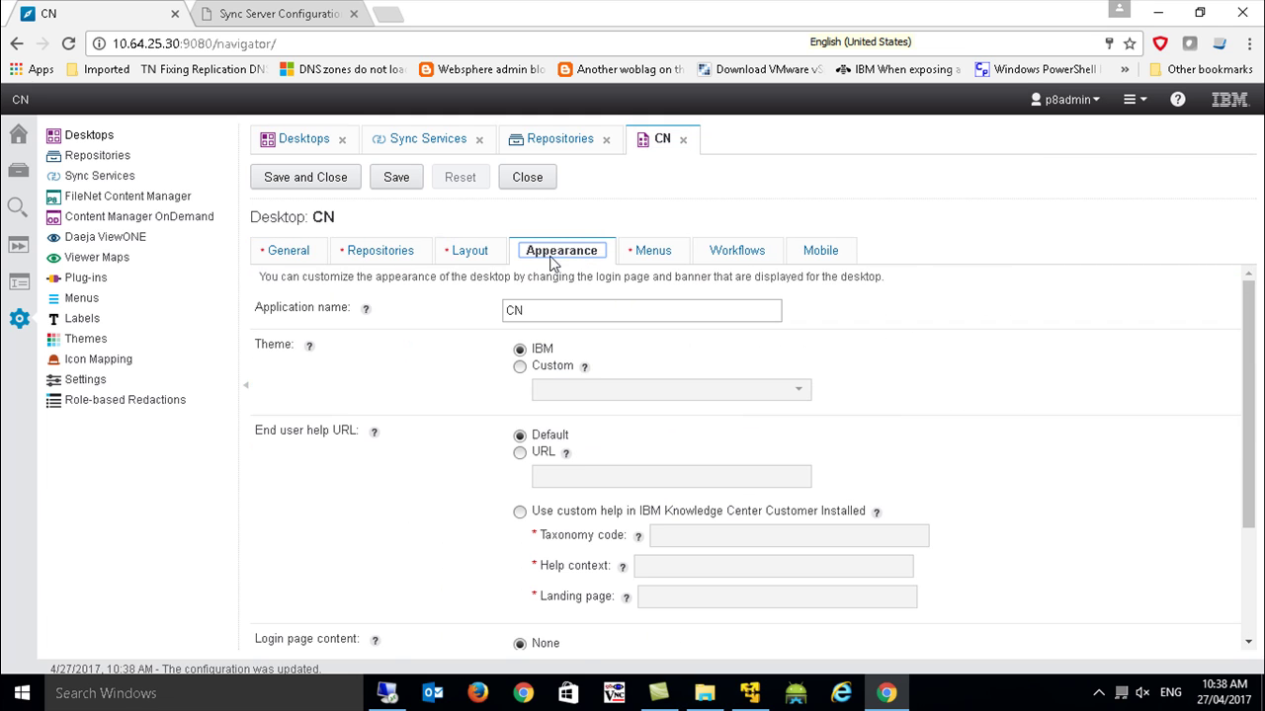
scroll(607, 482, "down", 5)
left_click(371, 255)
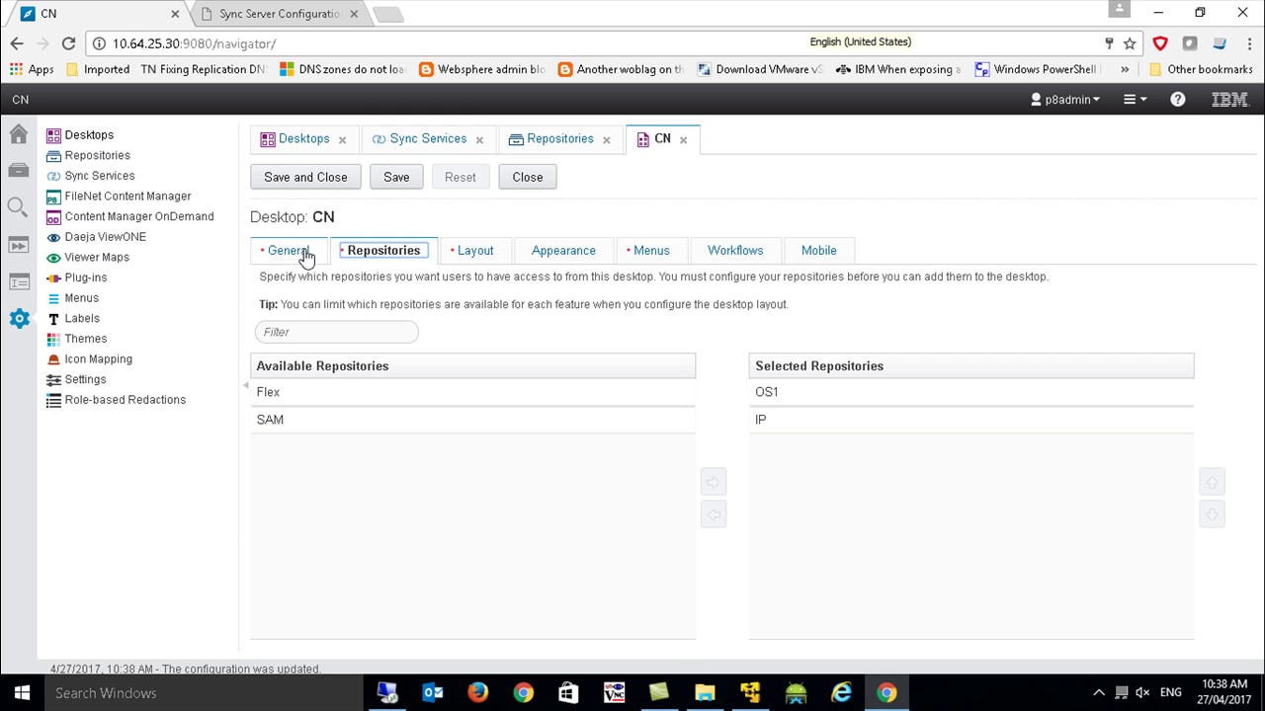
left_click(299, 253)
scroll(427, 368, "down", 15)
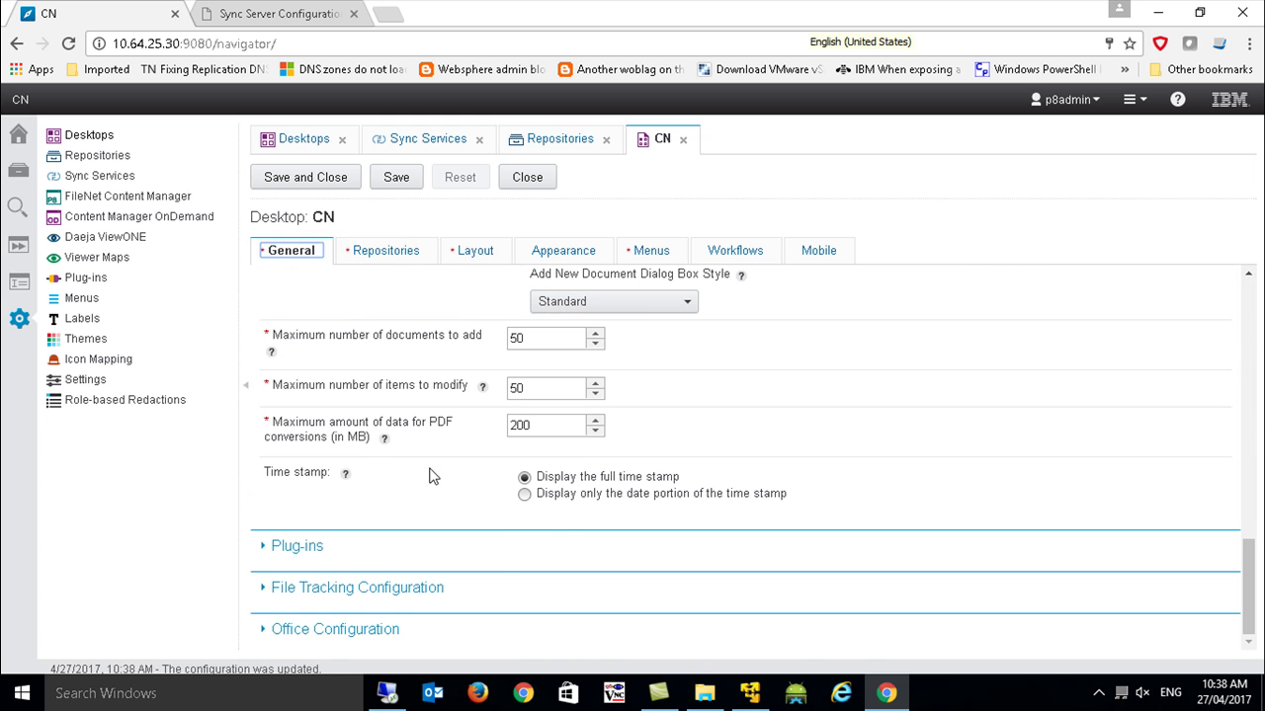
scroll(428, 477, "up", 15)
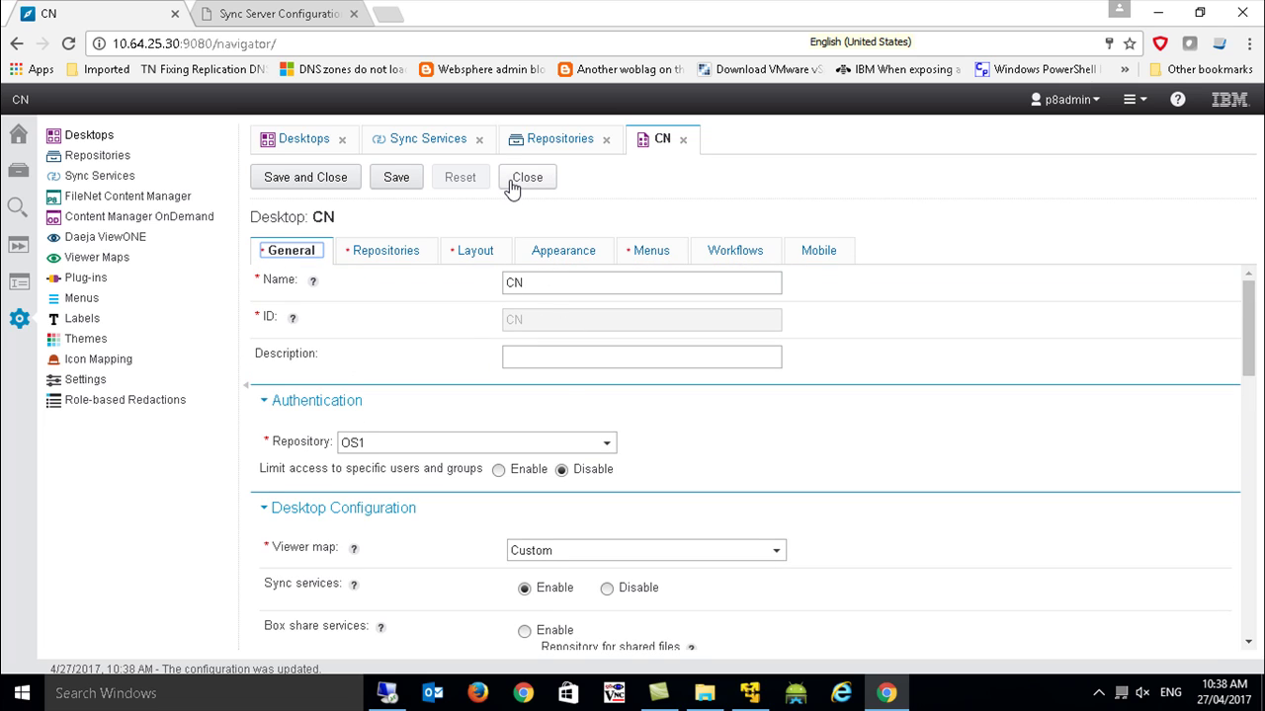
left_click(512, 188)
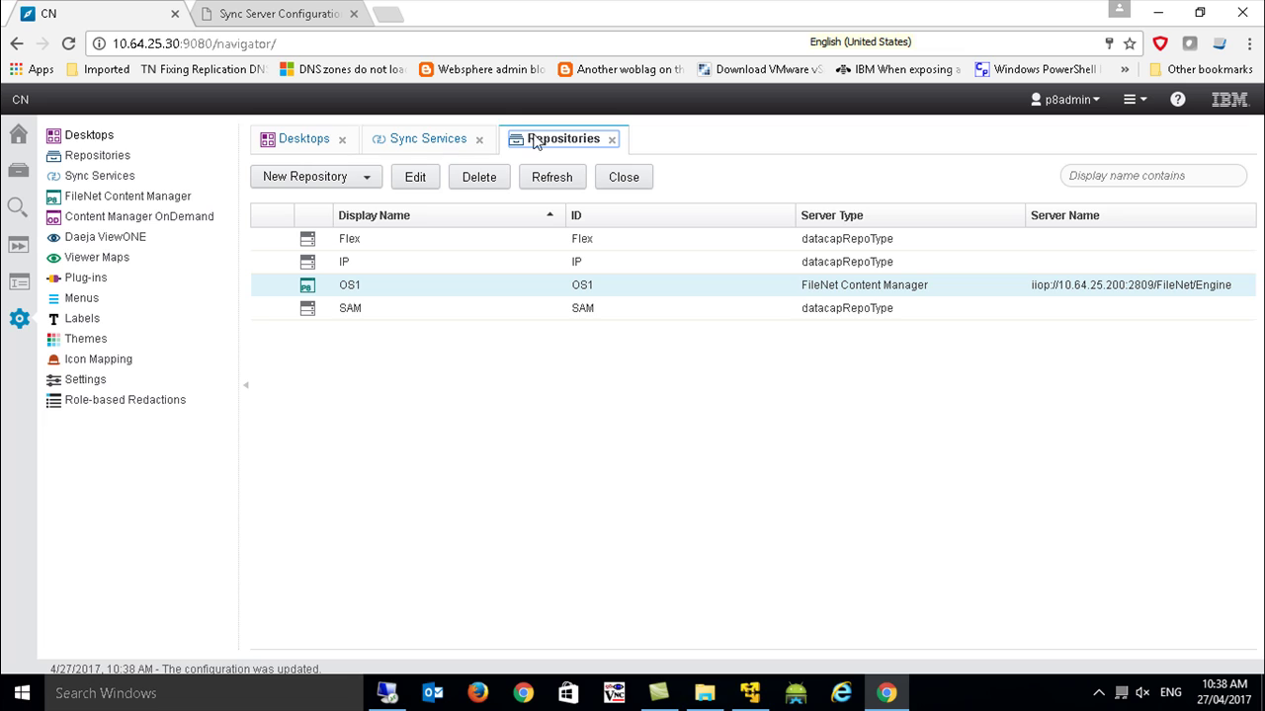
Close the repositories list, rerun the Sync Services consistency checker, and save and close.
left_click(612, 139)
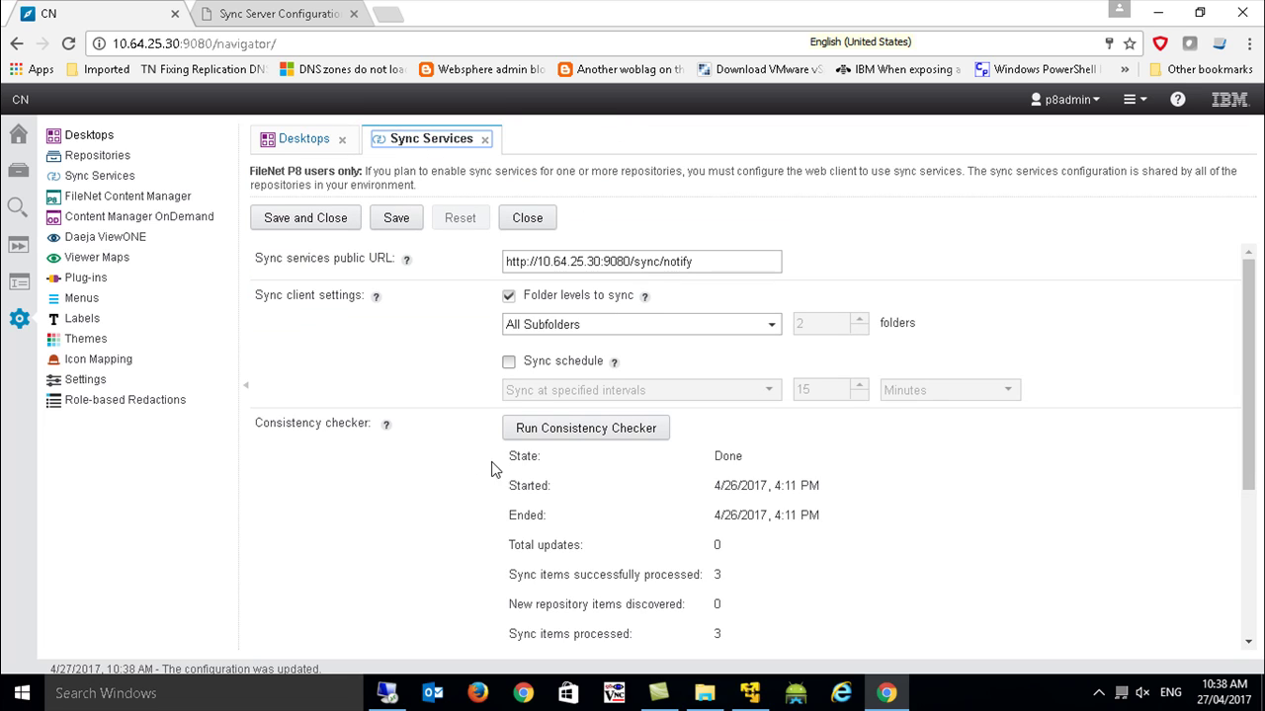
left_click(571, 441)
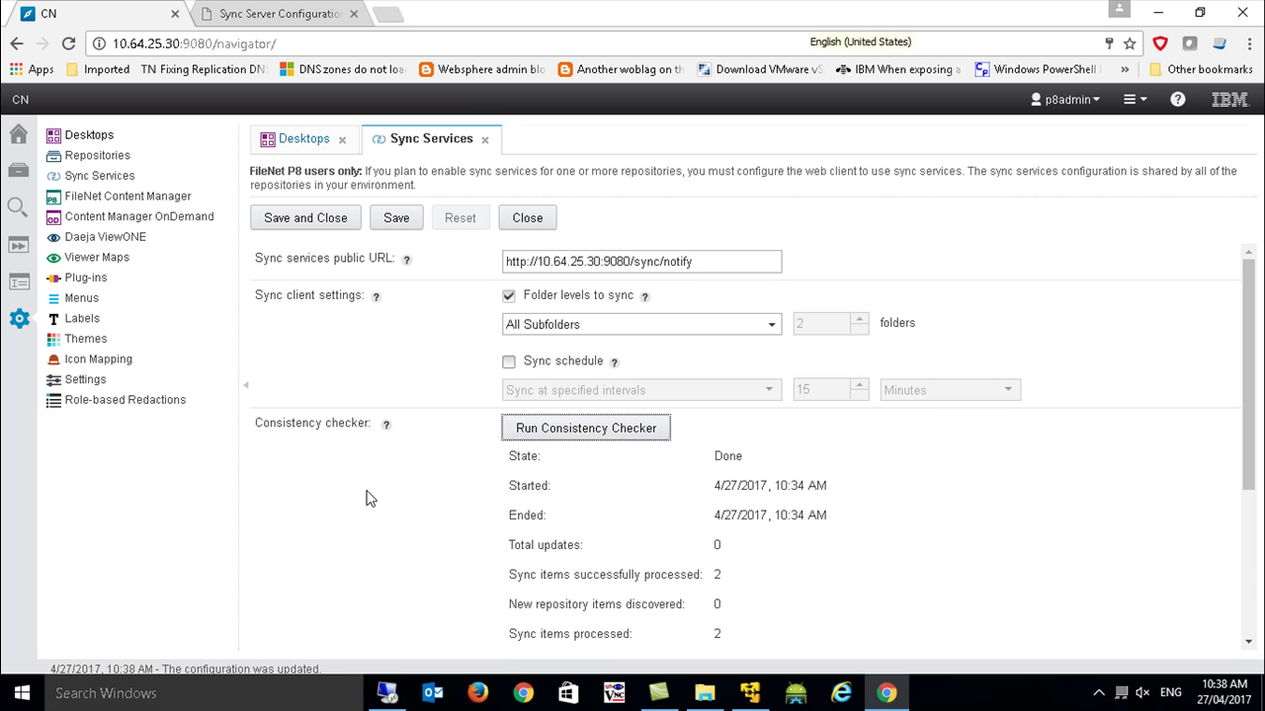
left_click(329, 227)
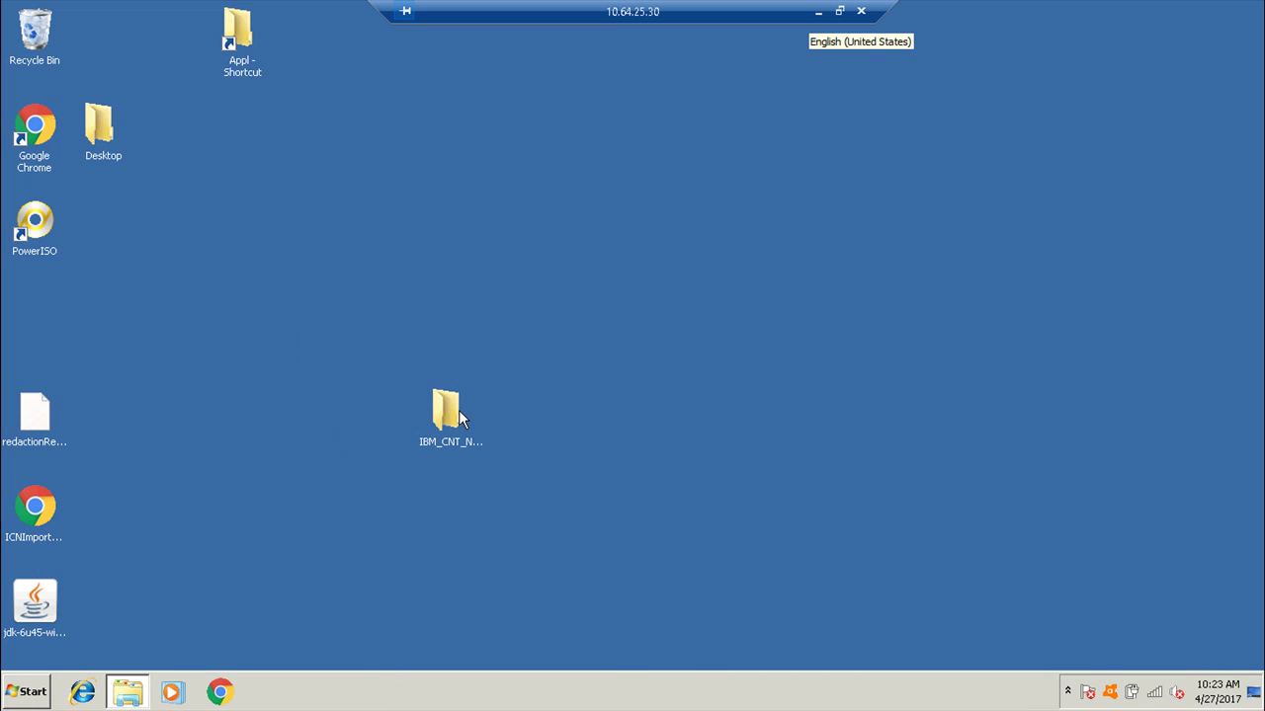
Run ICNSyncClient.exe as administrator from the Navigator Sync installer folder.
double_click(449, 415)
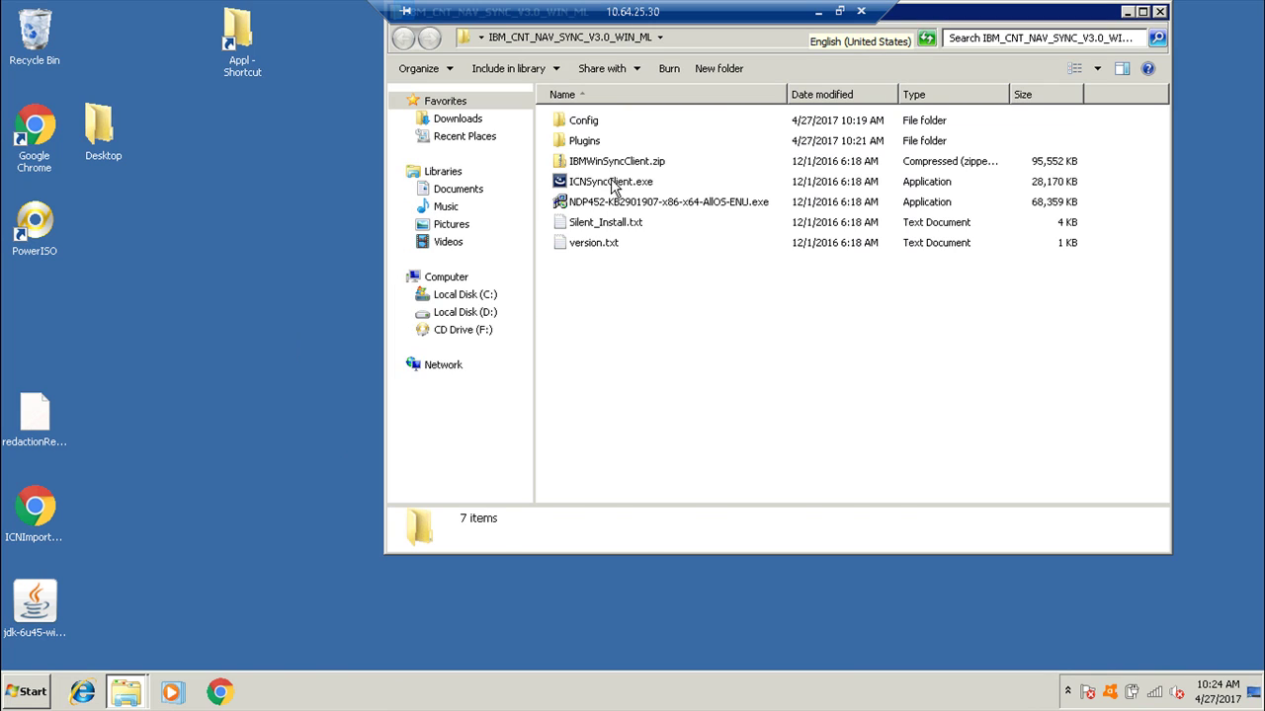
right_click(612, 186)
left_click(654, 205)
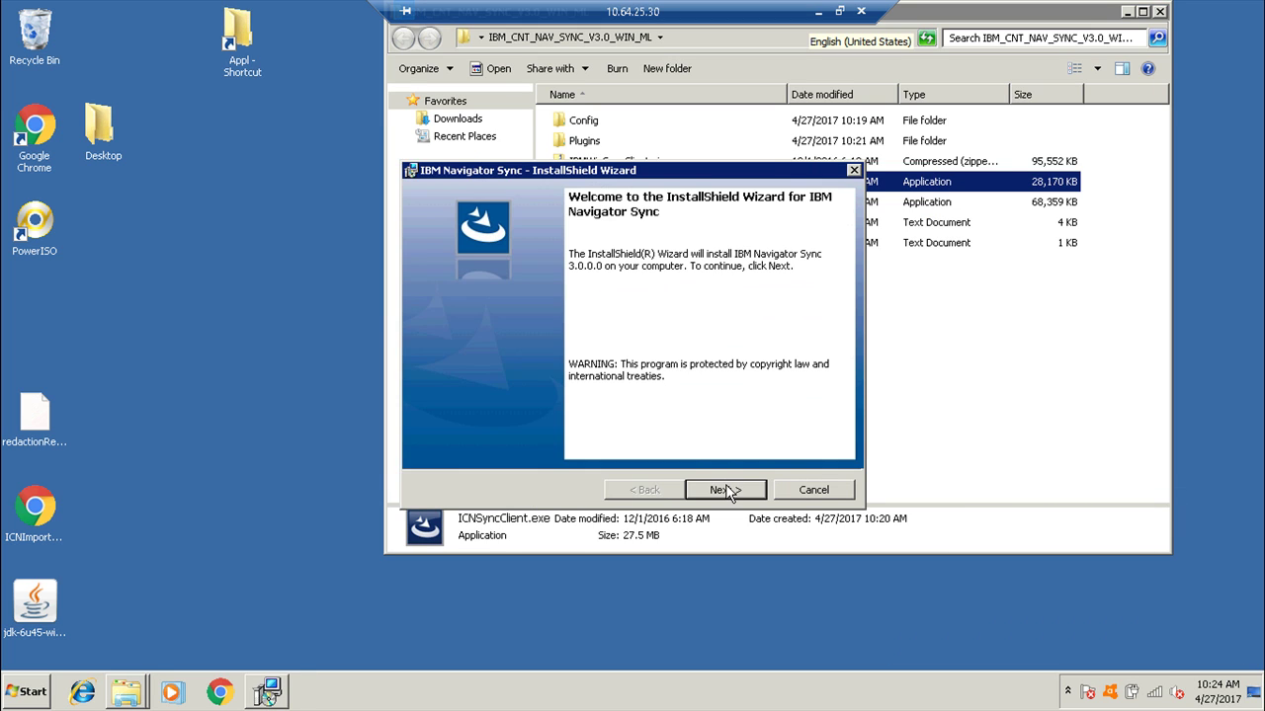
Install IBM Navigator Sync 3.0.0.0 for all users in the default folder, launching it on finish.
left_click(727, 490)
left_click(596, 425)
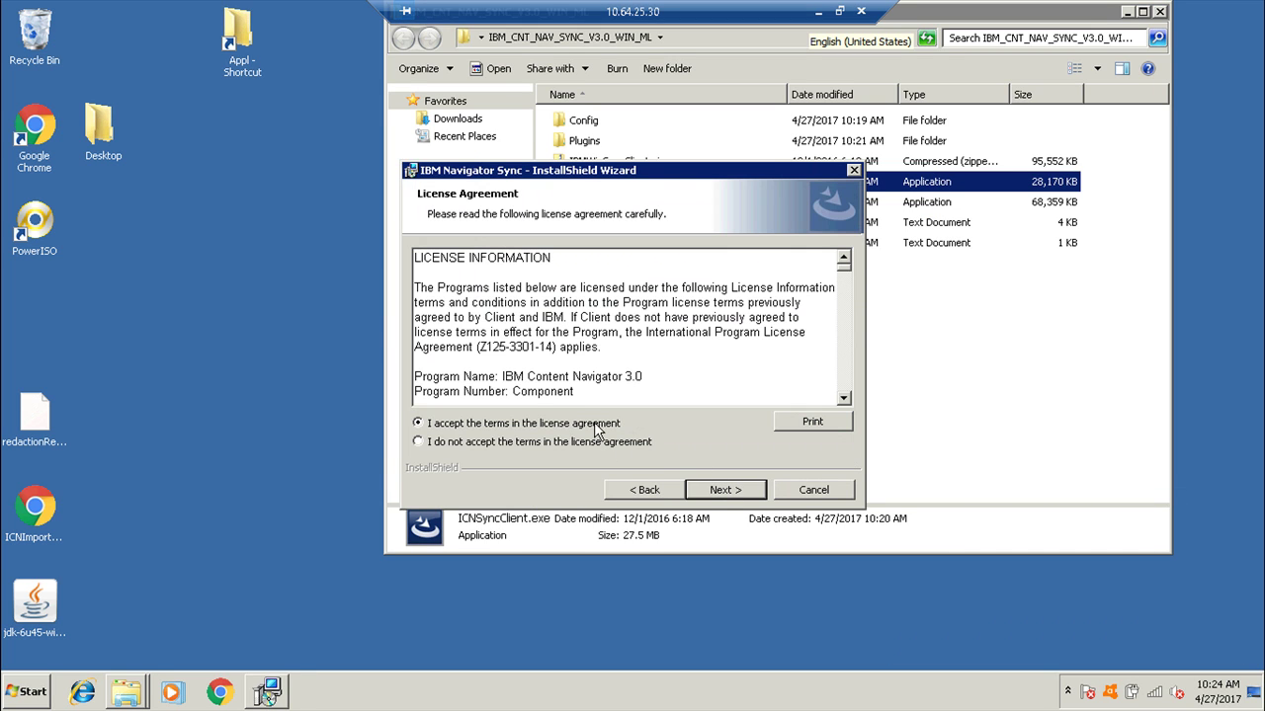
left_click(708, 499)
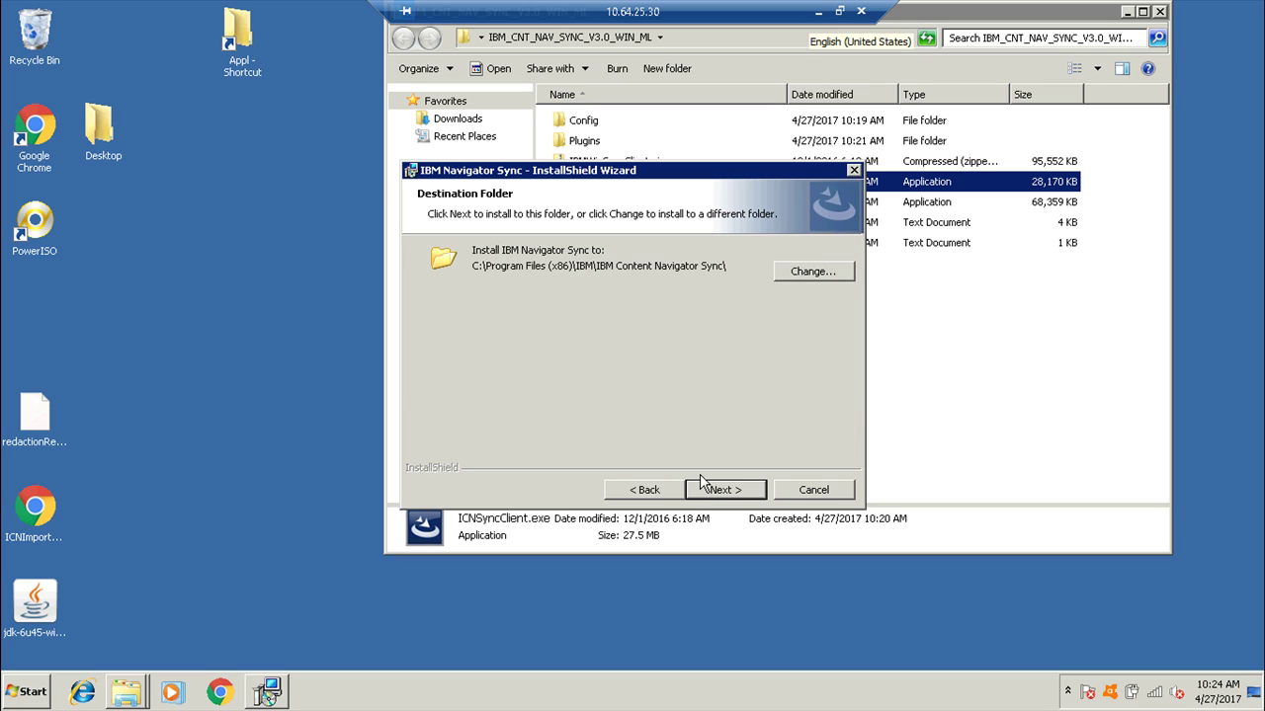
left_click(709, 493)
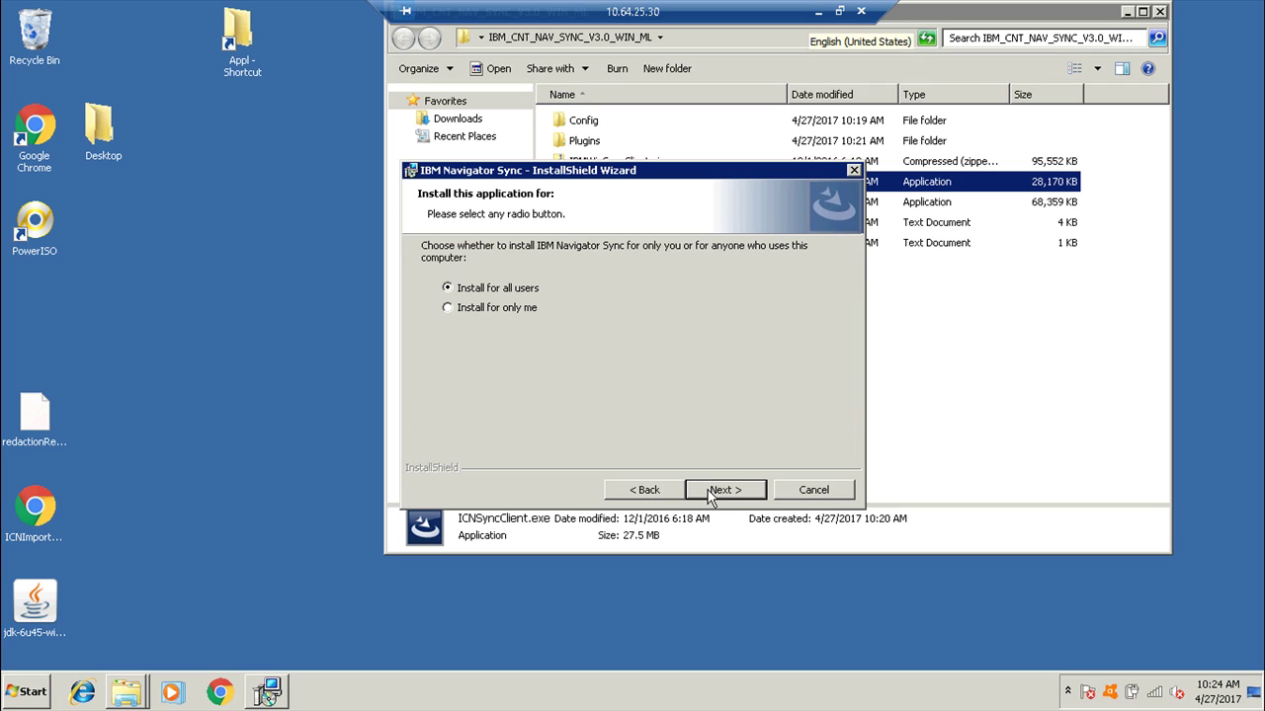
left_click(709, 492)
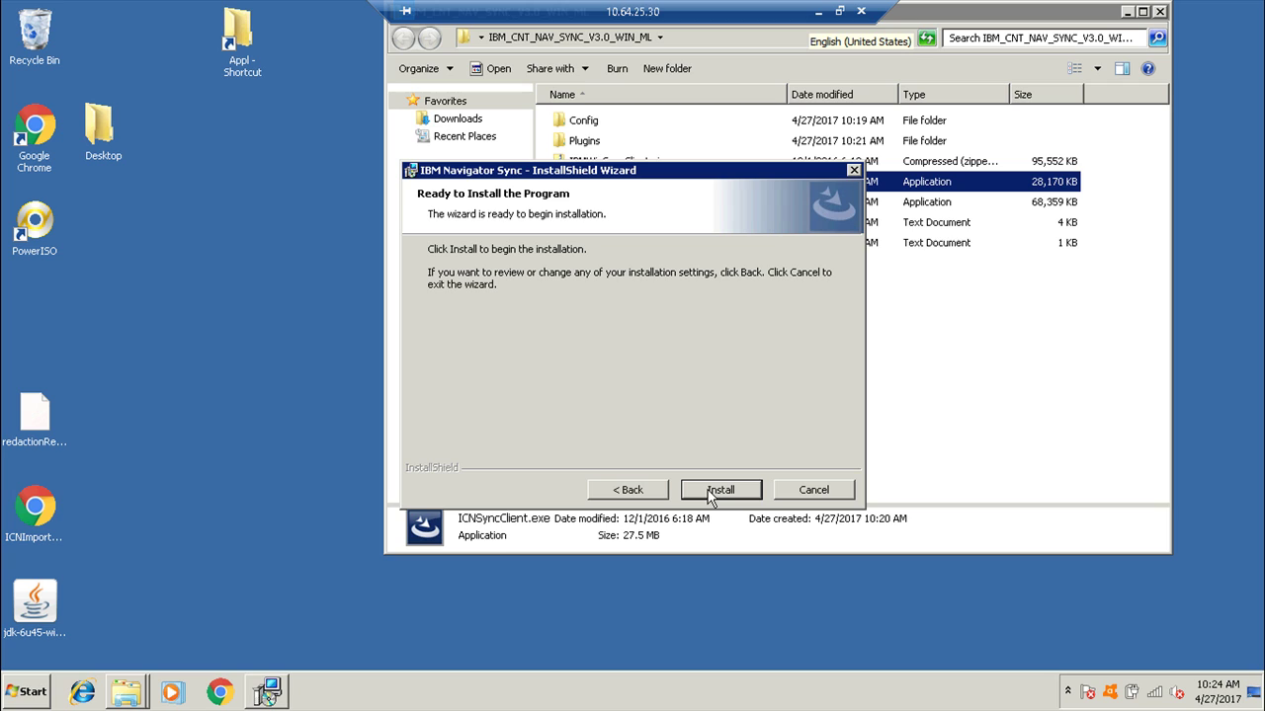
left_click(709, 492)
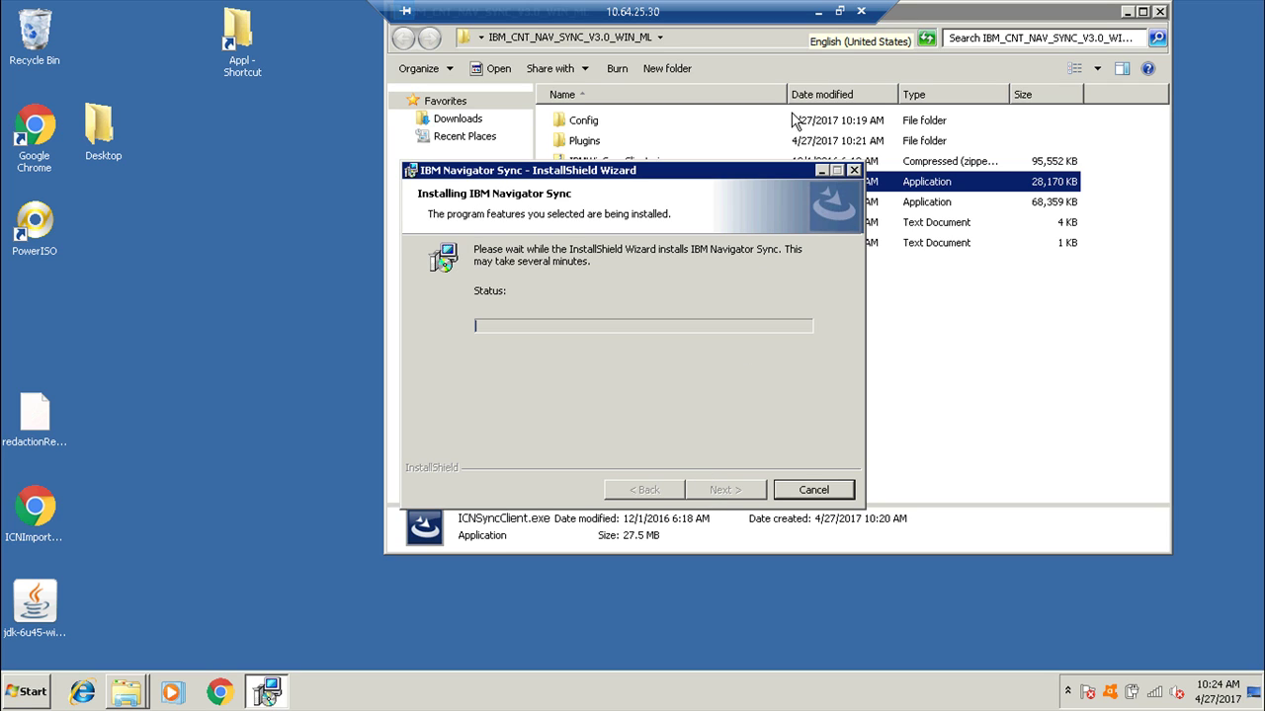
left_click(818, 12)
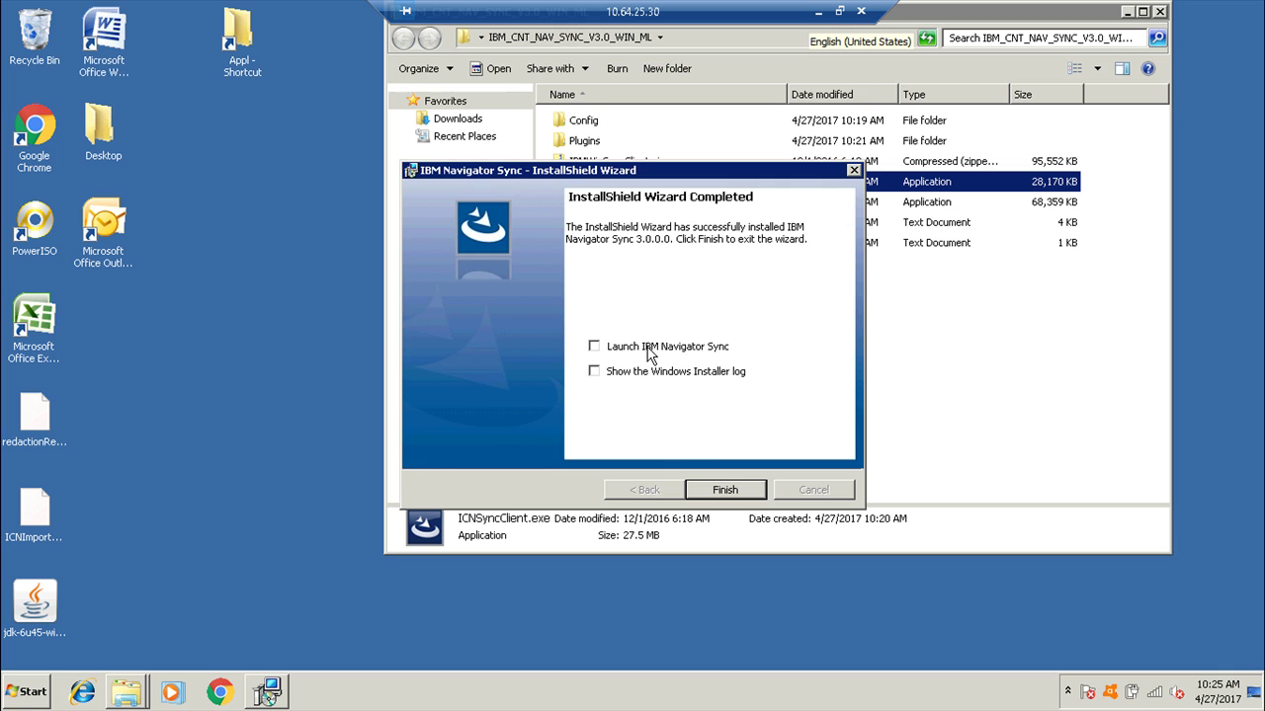
left_click(598, 348)
left_click(725, 490)
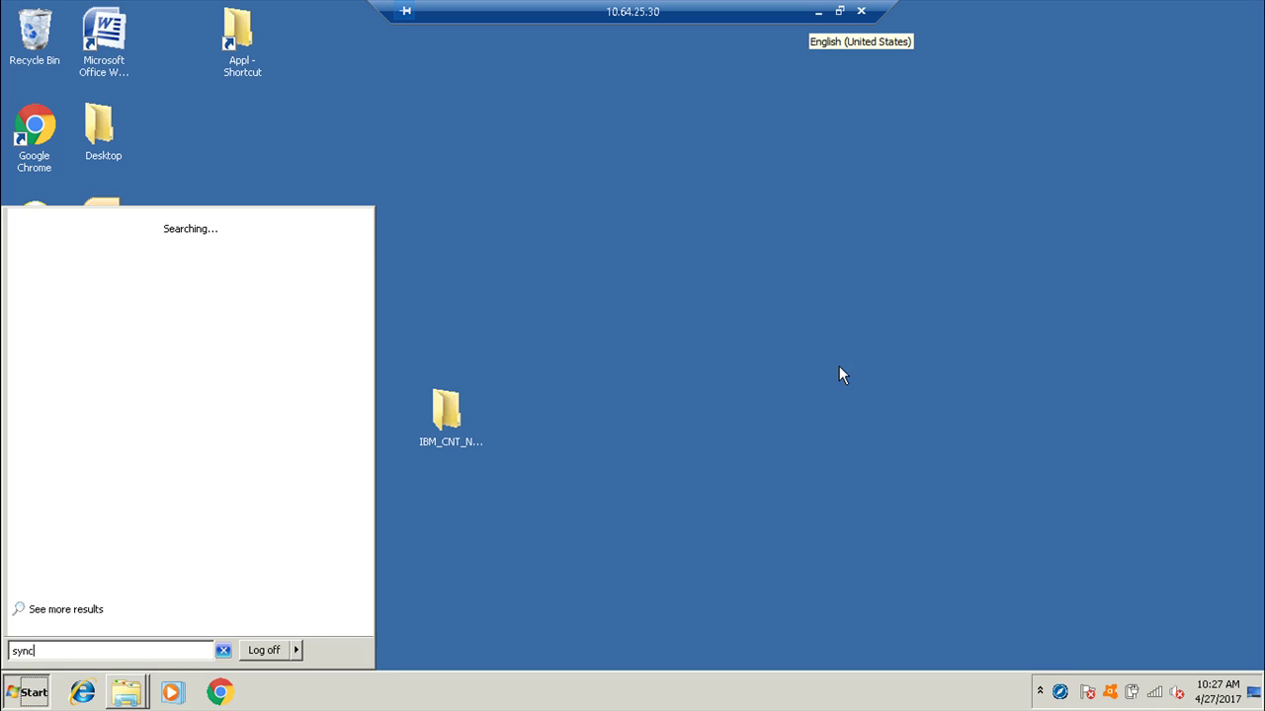
left_click(839, 374)
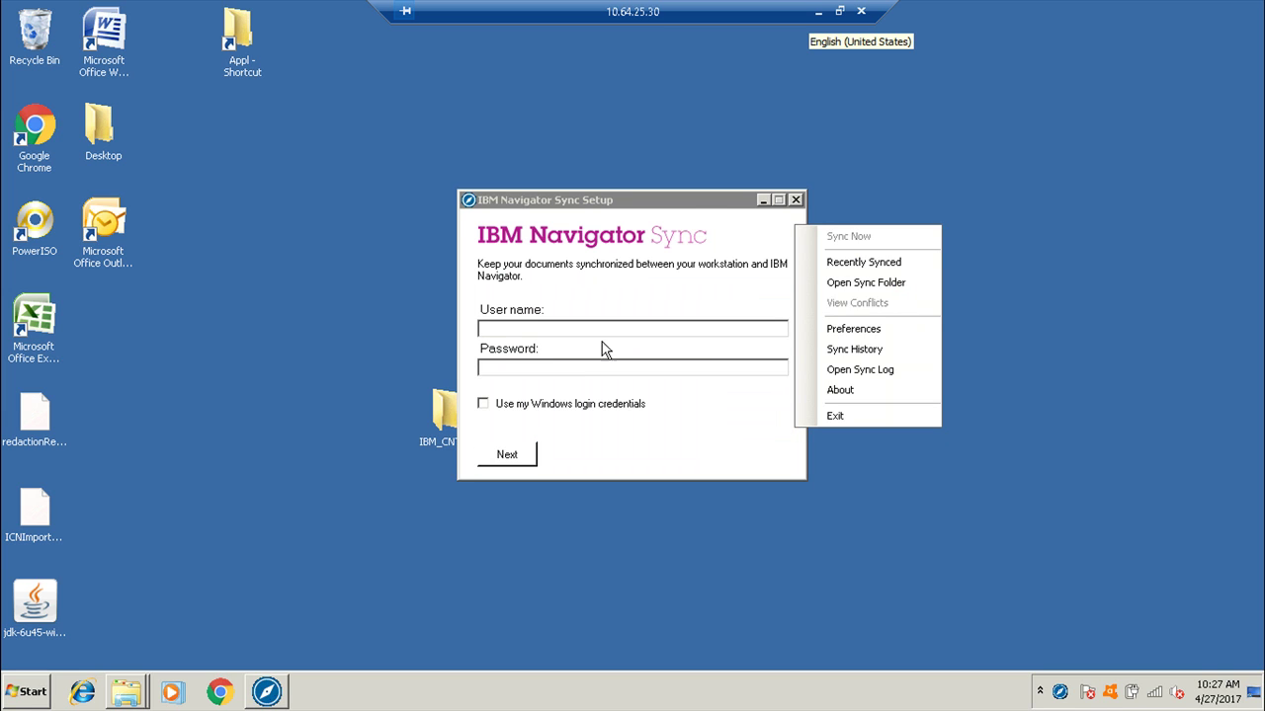
left_click(612, 330)
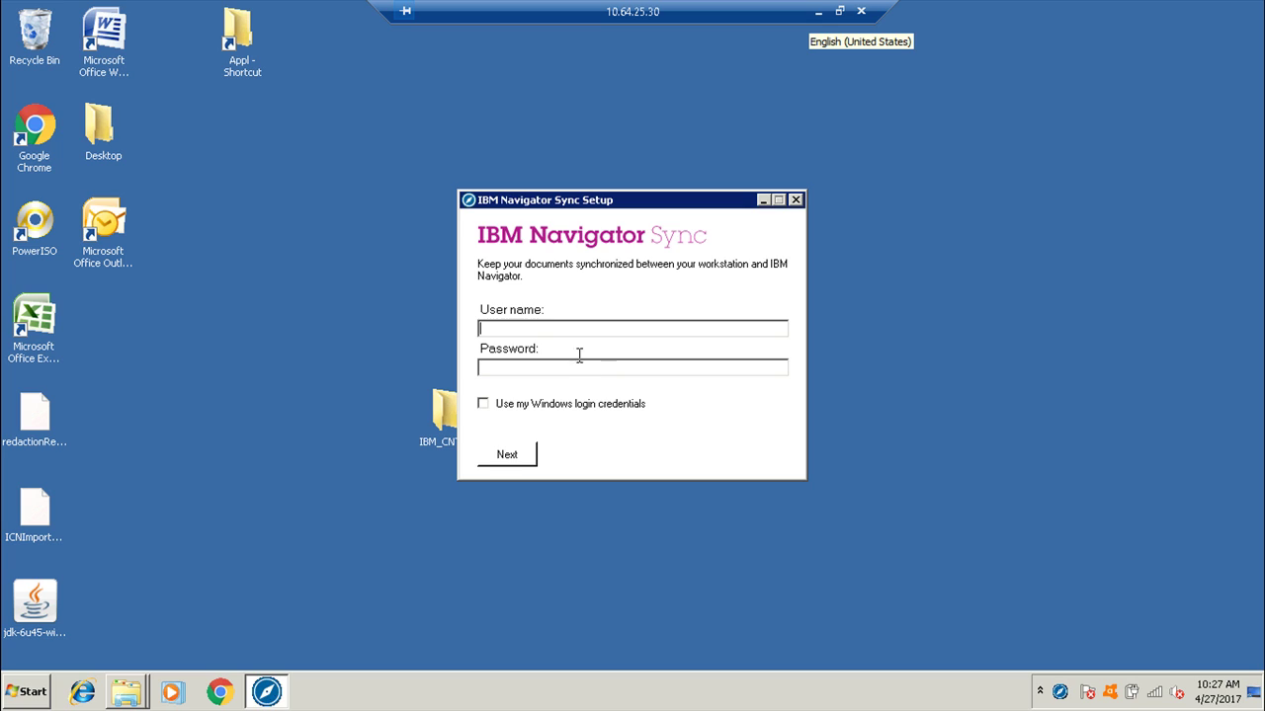
type("p8admin")
left_click(512, 454)
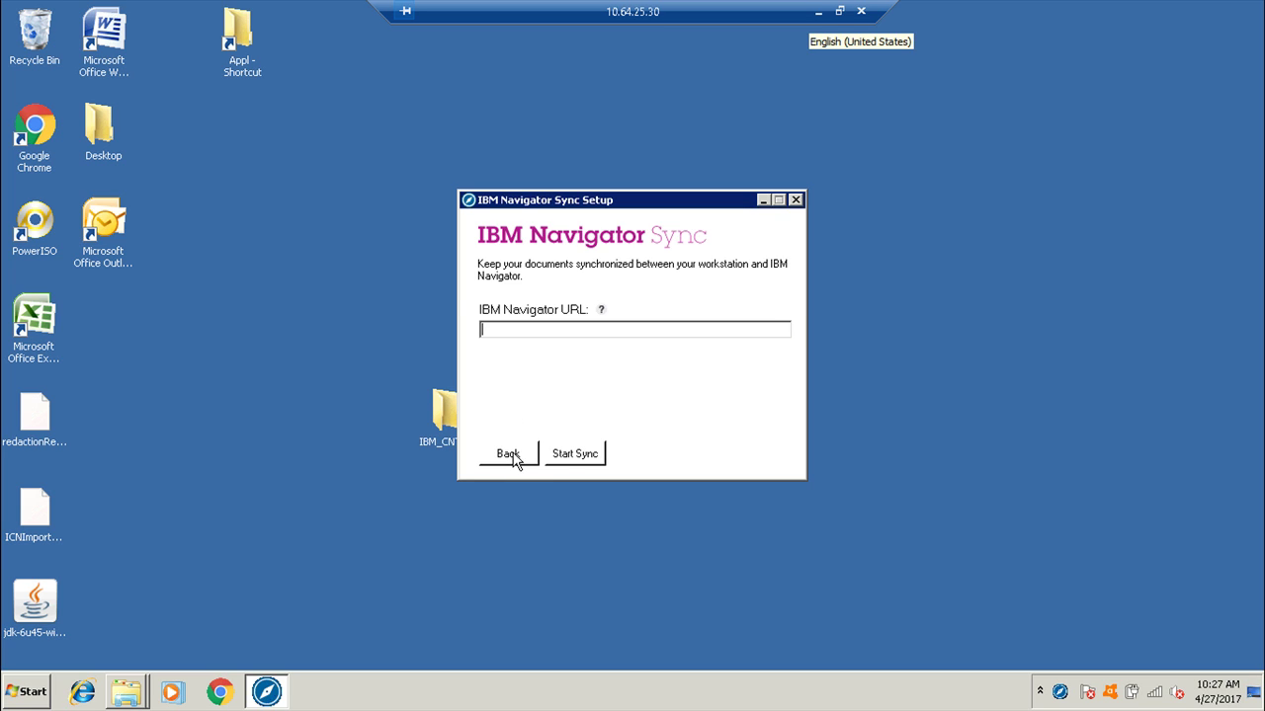
type("http://10.64.25.30:9080")
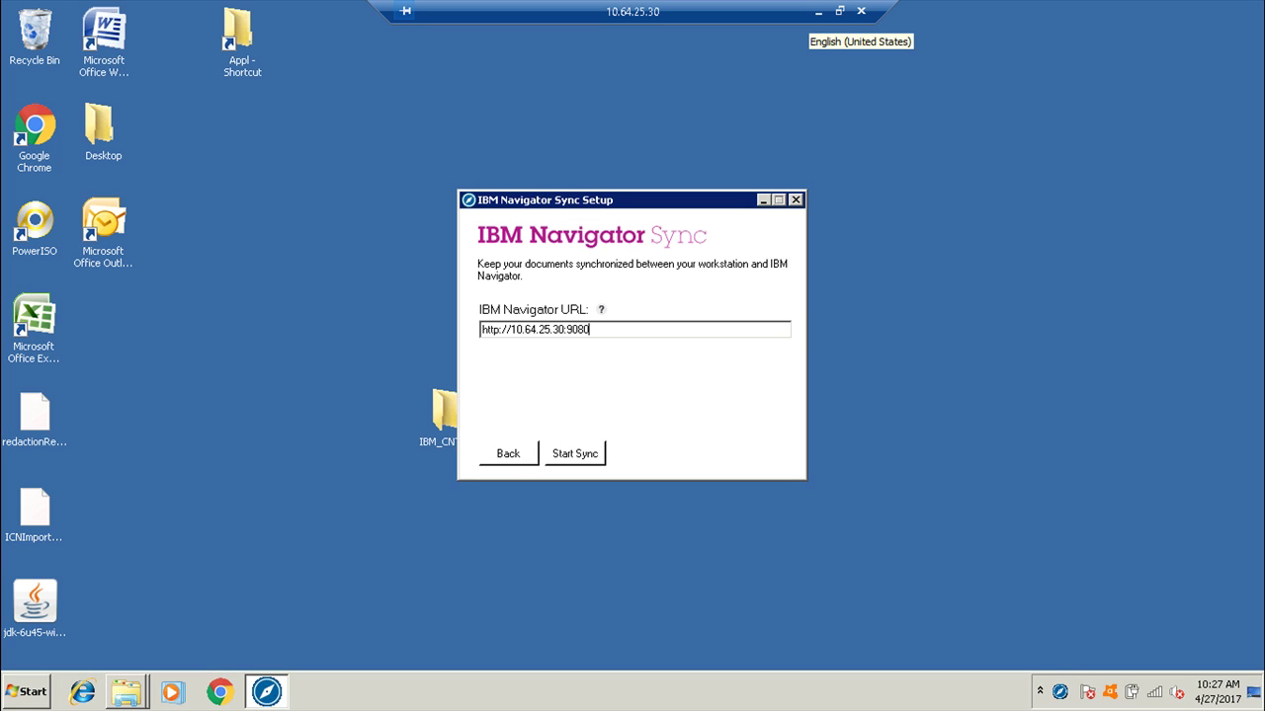
type("/navigator")
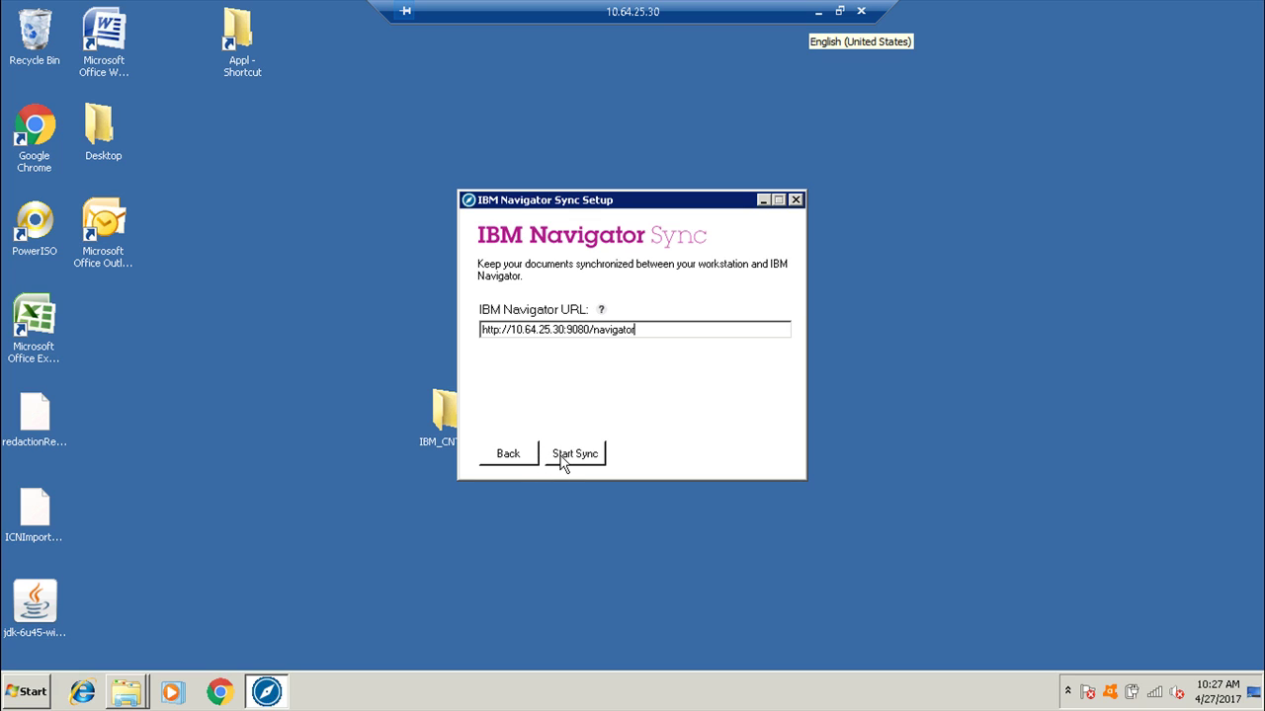
left_click(561, 461)
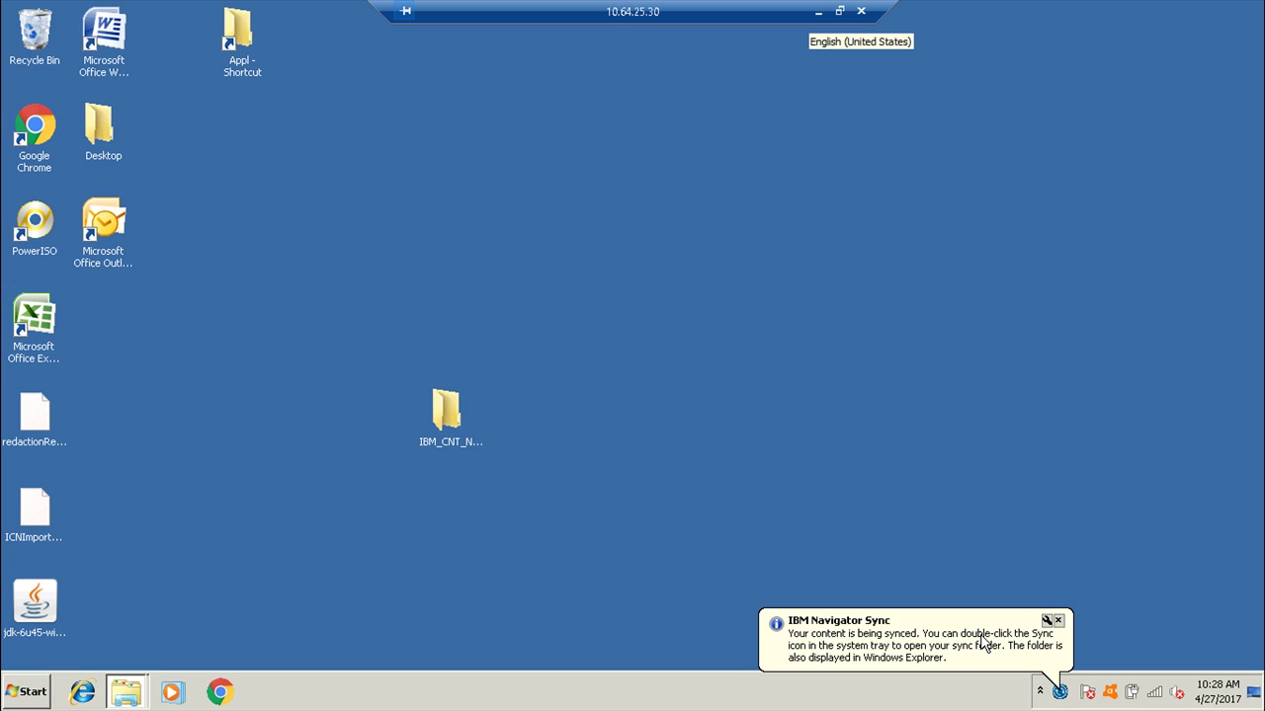
Open the local sync folder from the IBM Sync tray icon and enter the CN folder.
left_click(1070, 691)
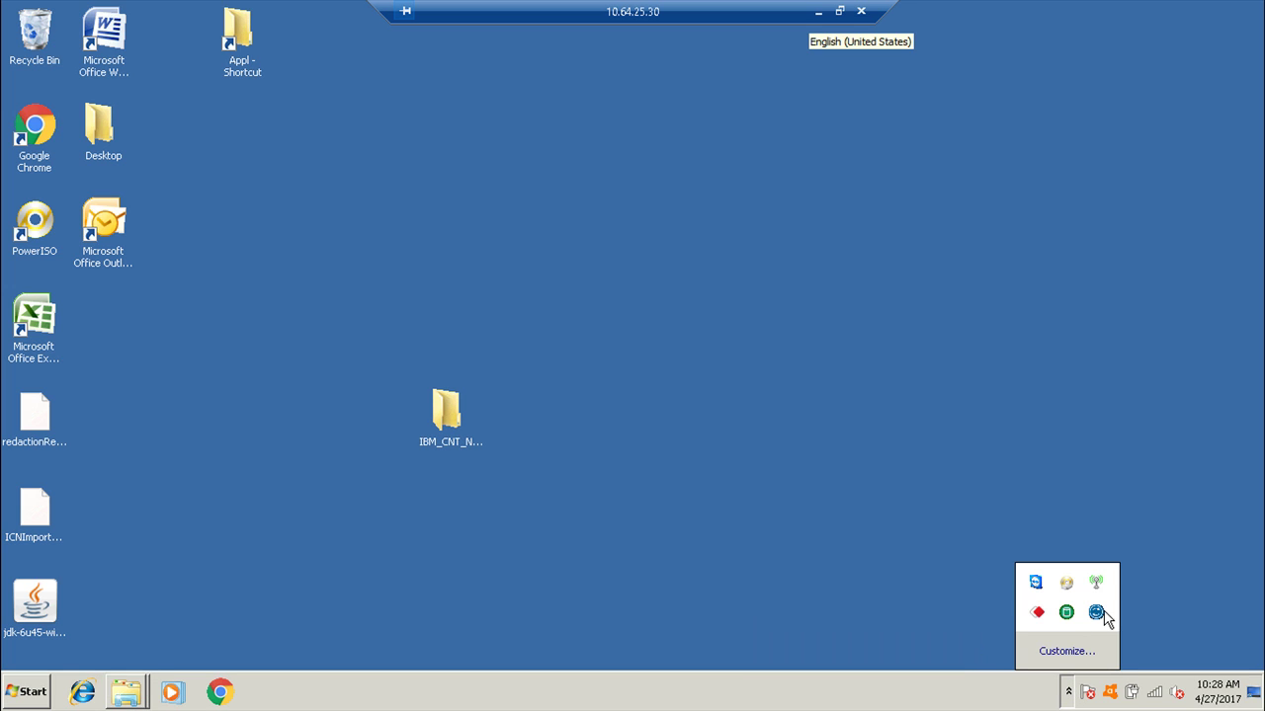
double_click(1097, 613)
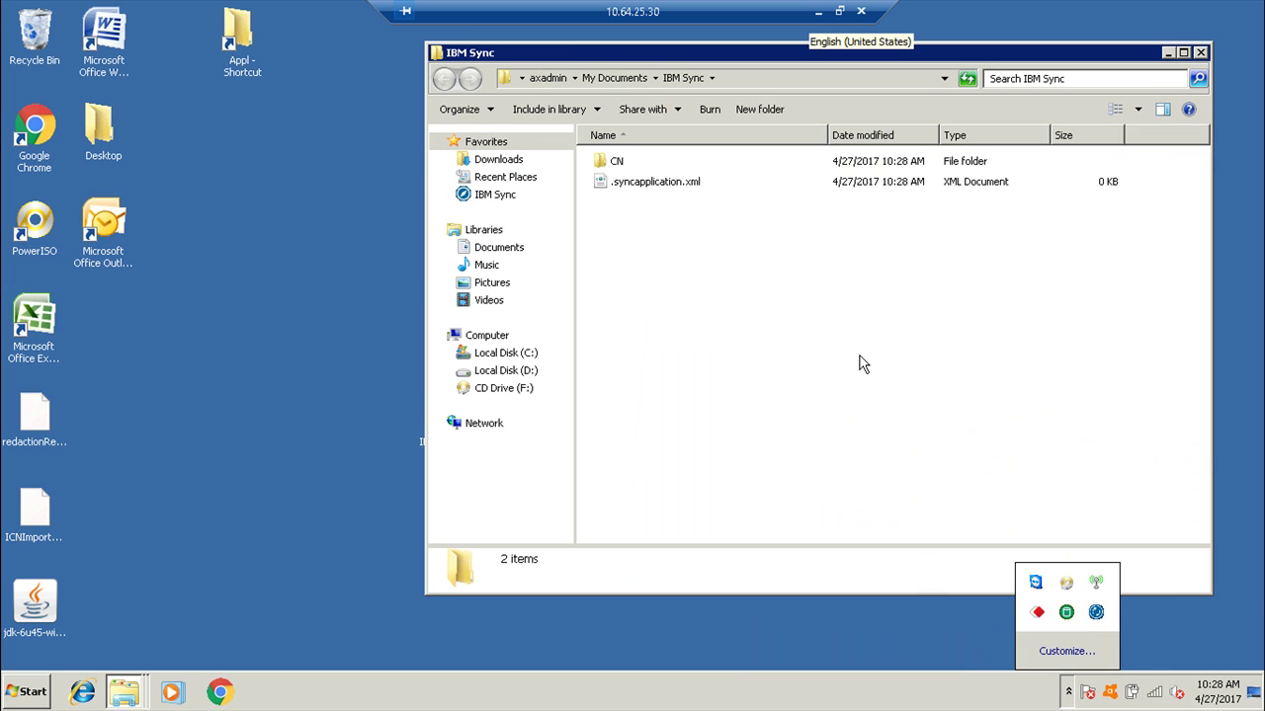
double_click(640, 161)
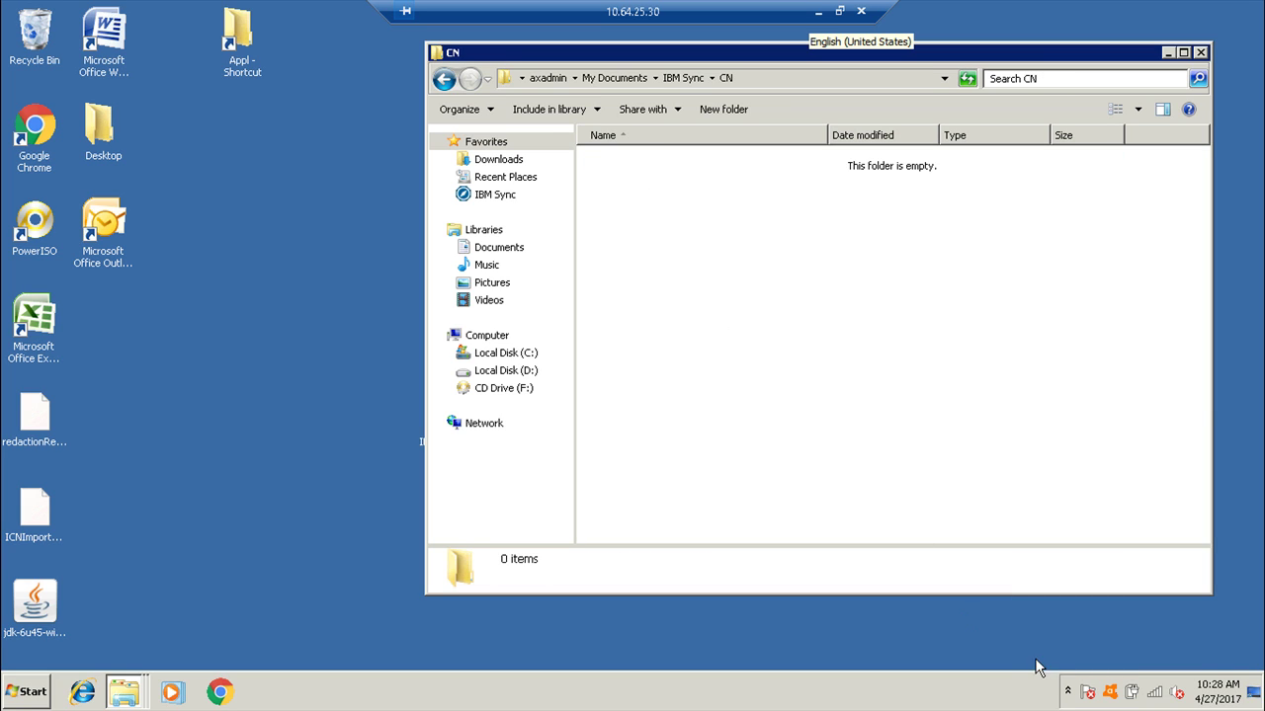
Launch the browser and minimize the CN folder once Test and 0014879.tif appear.
left_click(1067, 691)
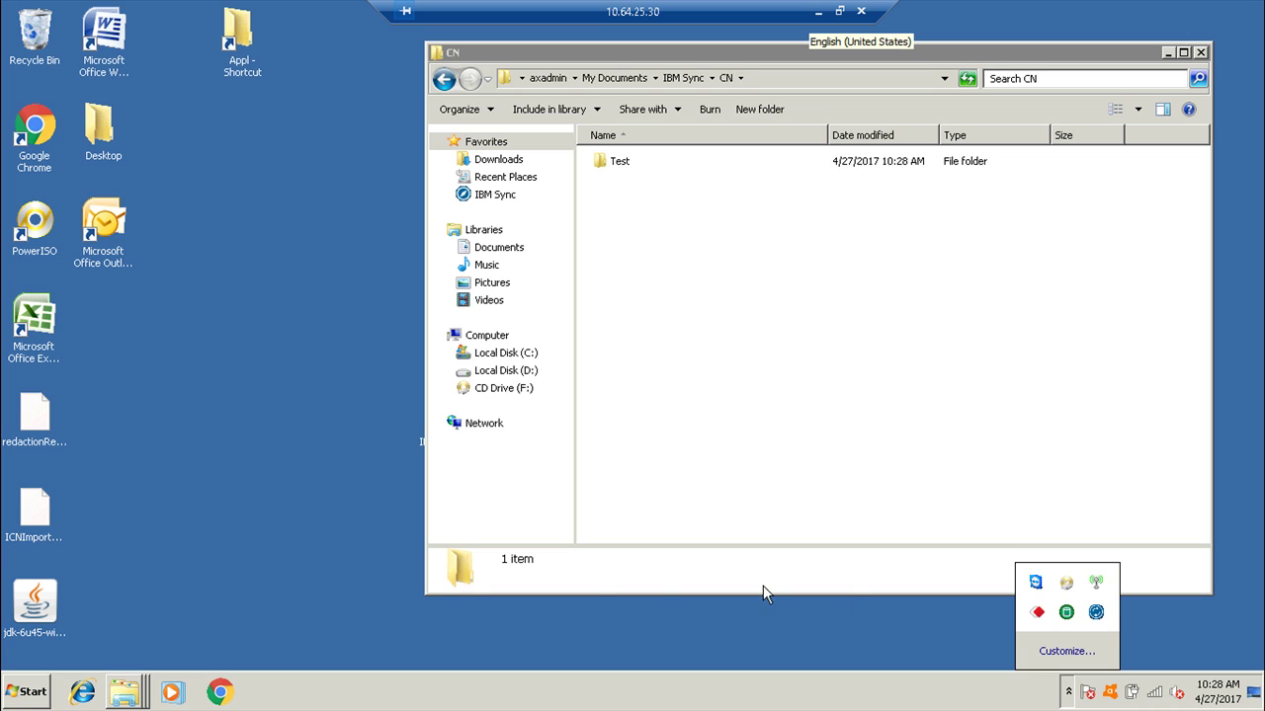
left_click(219, 691)
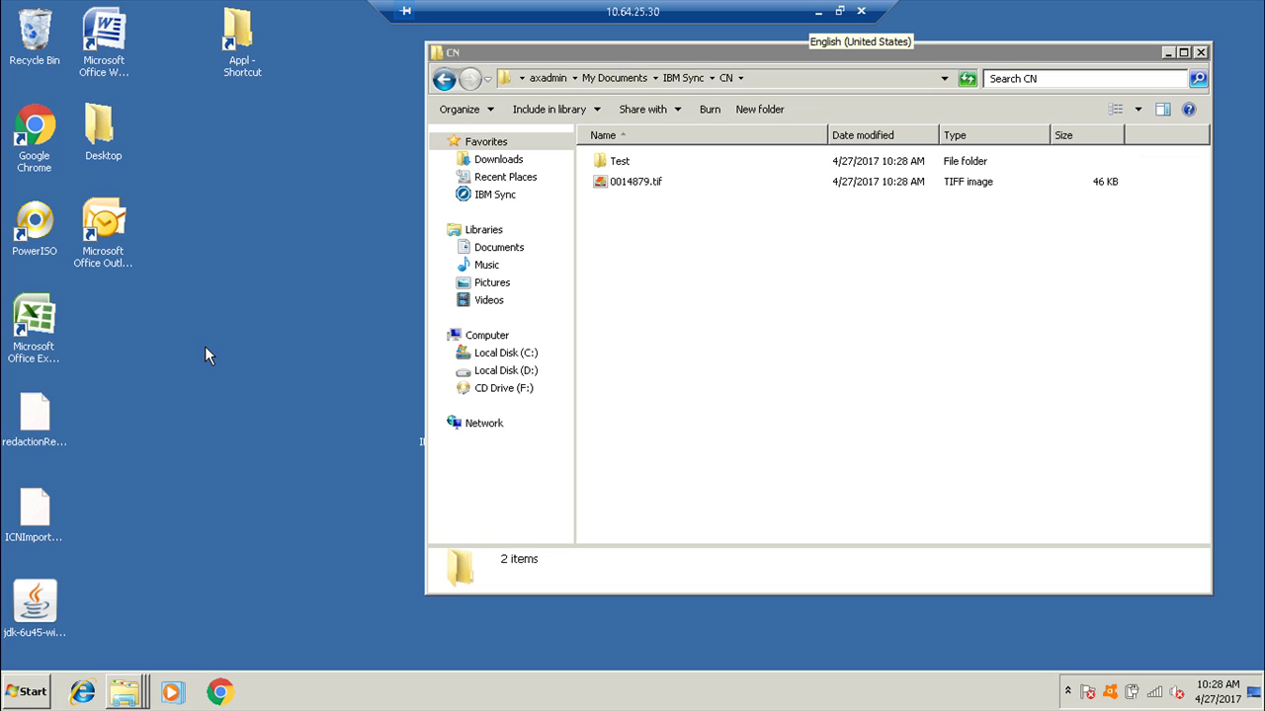
left_click(1069, 687)
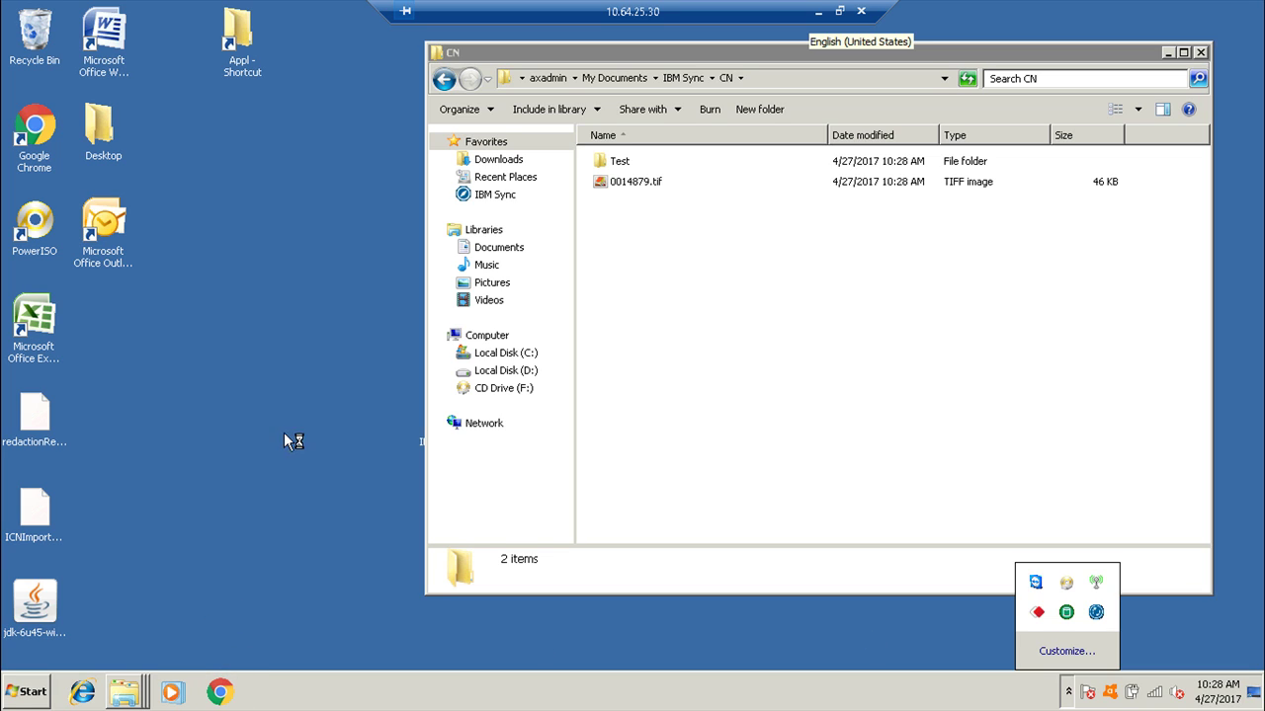
left_click(265, 357)
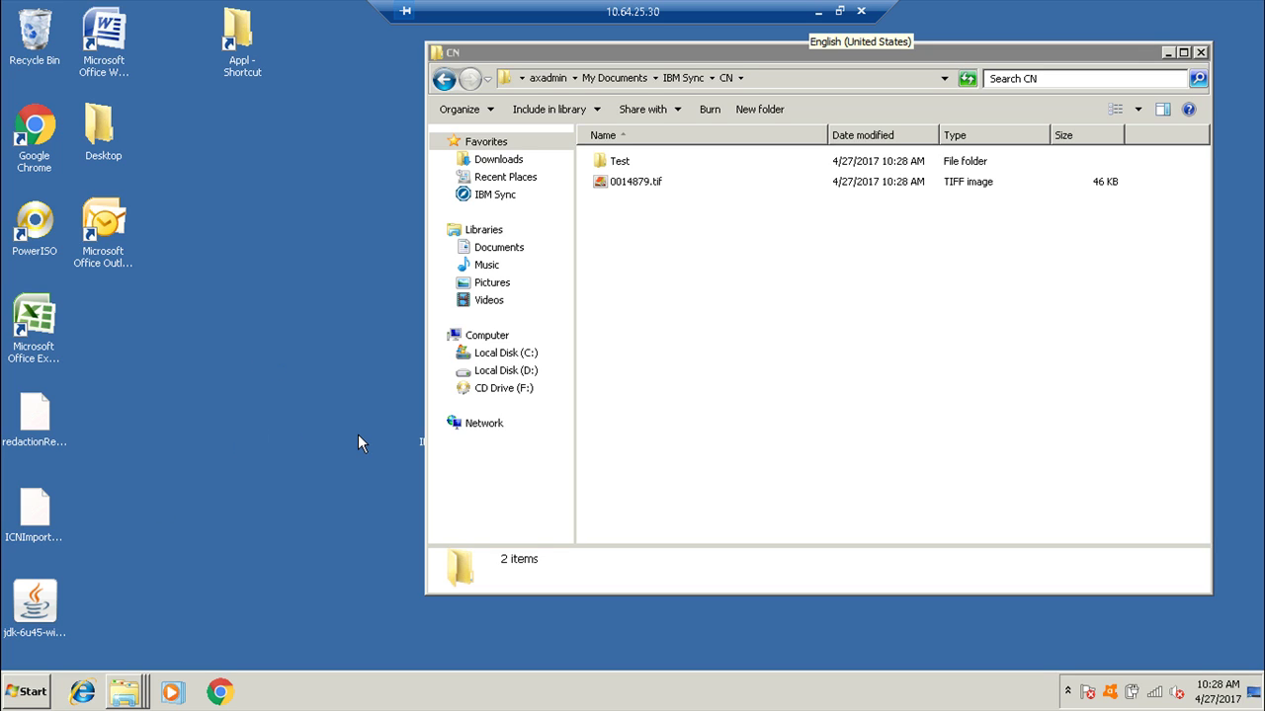
left_click(1168, 53)
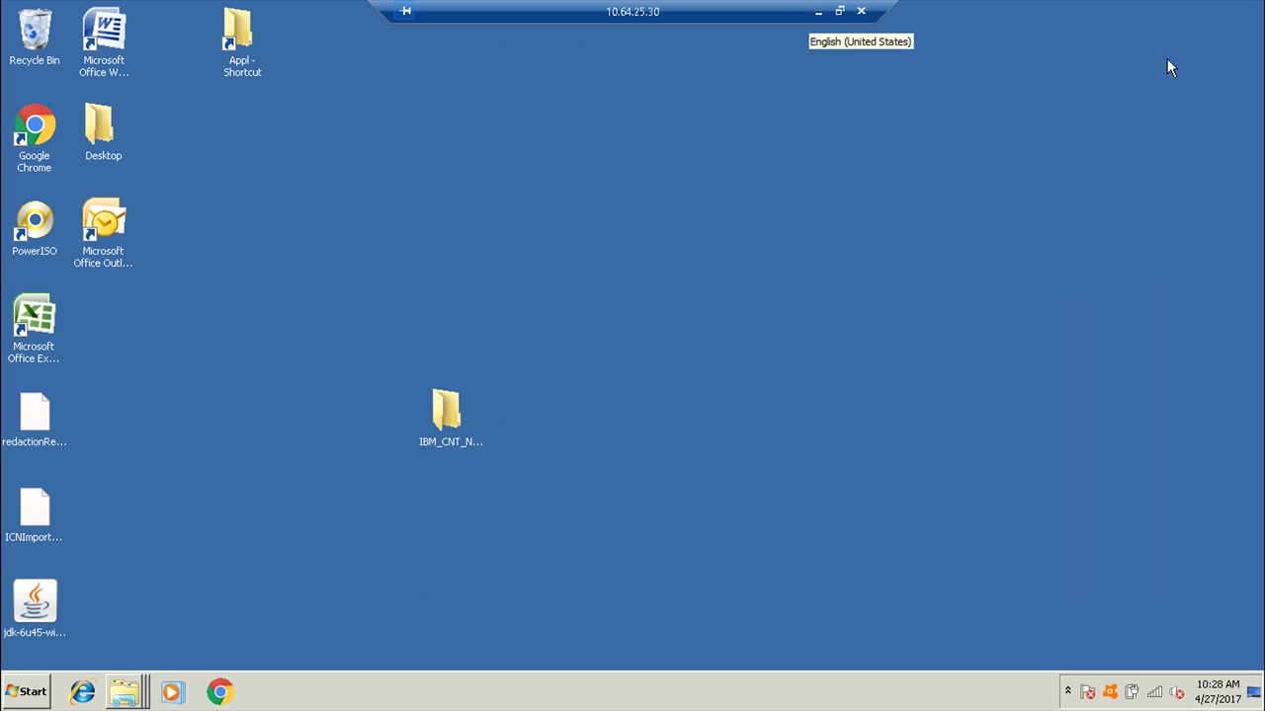
Open the sync folder from the tray menu and load the Navigator URL 10.64.25.30:9080/navigator.
left_click(1067, 691)
right_click(1096, 614)
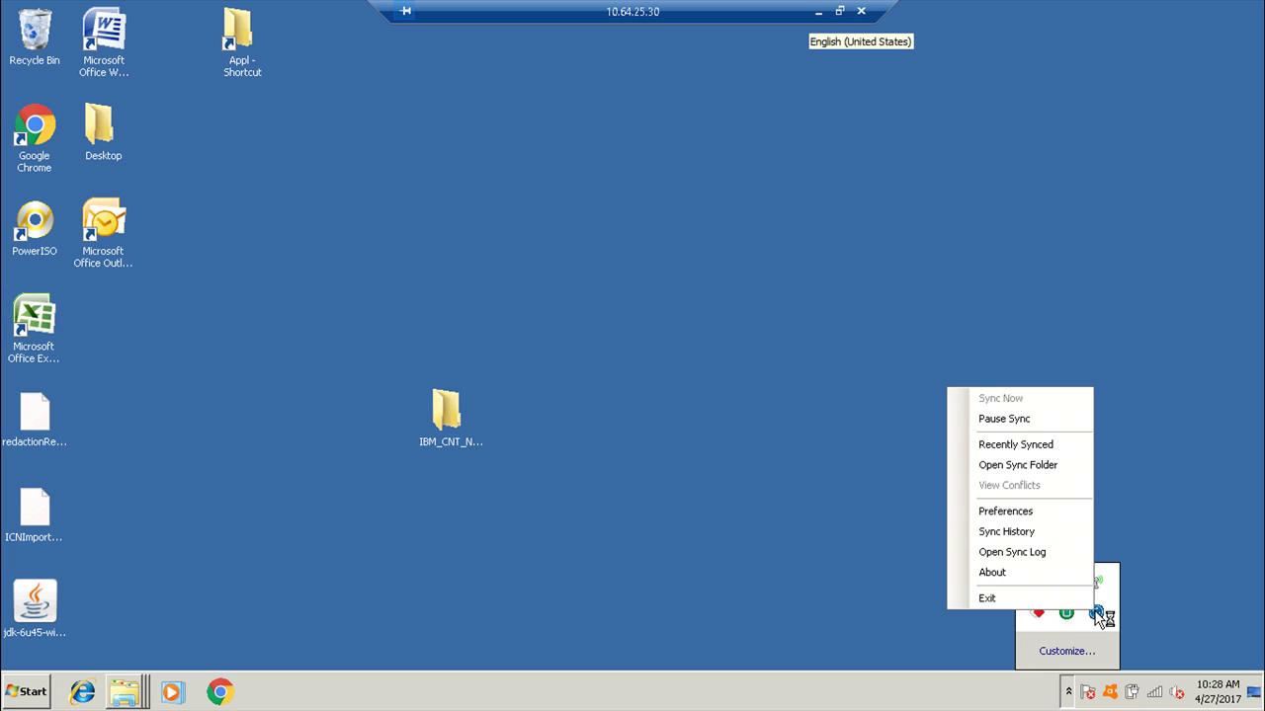
left_click(1039, 464)
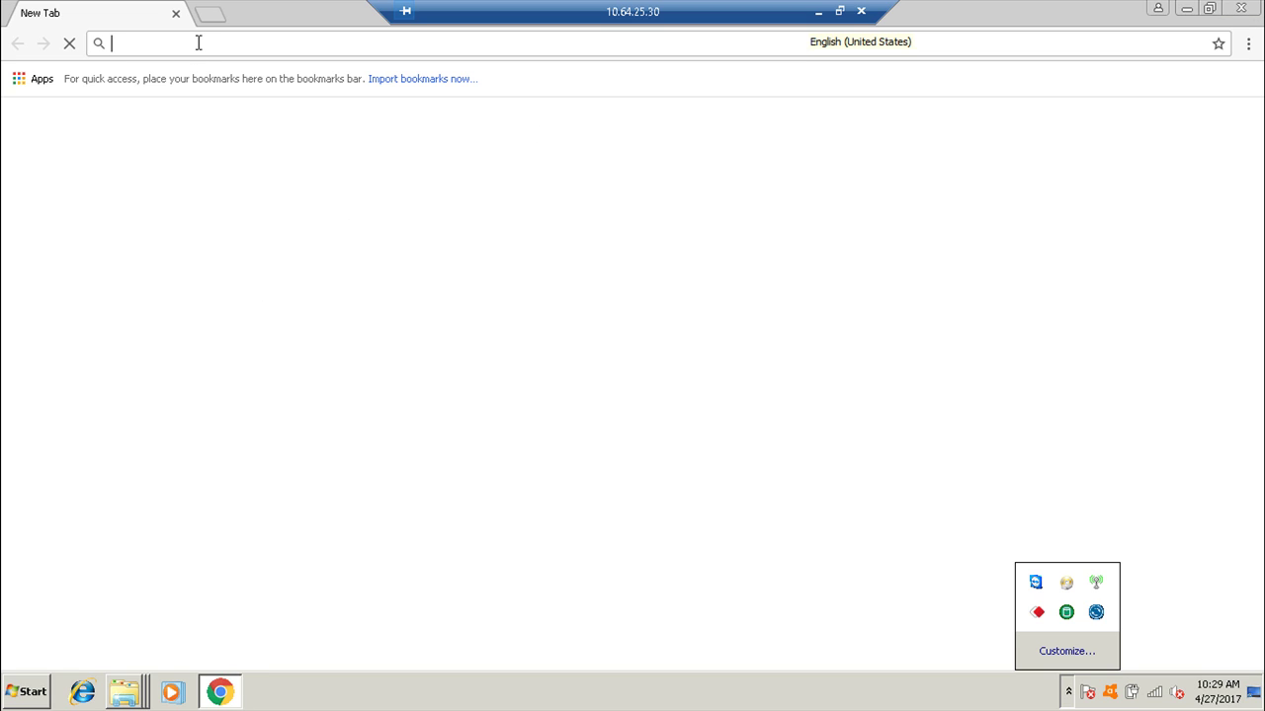
type("10.64.25.30:9080/navigator/")
key("Return")
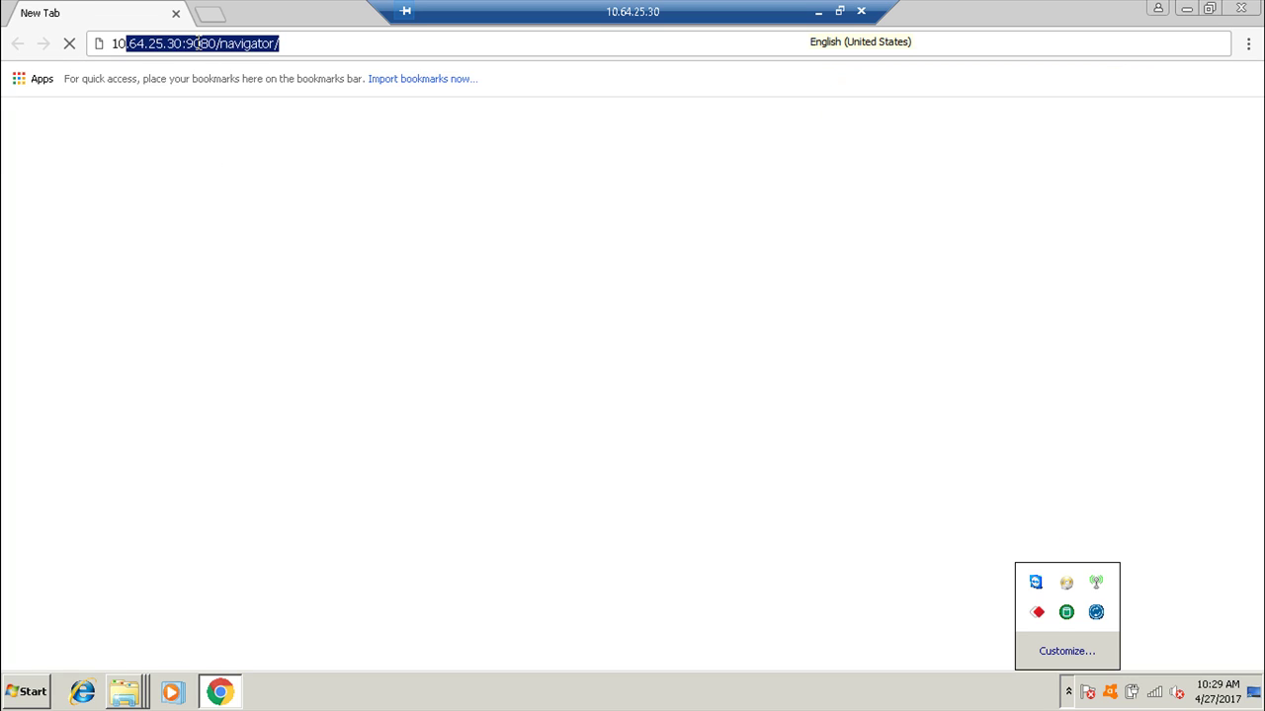
View the Sync History from the IBM Sync tray menu, then minimize it.
right_click(1095, 613)
left_click(1052, 533)
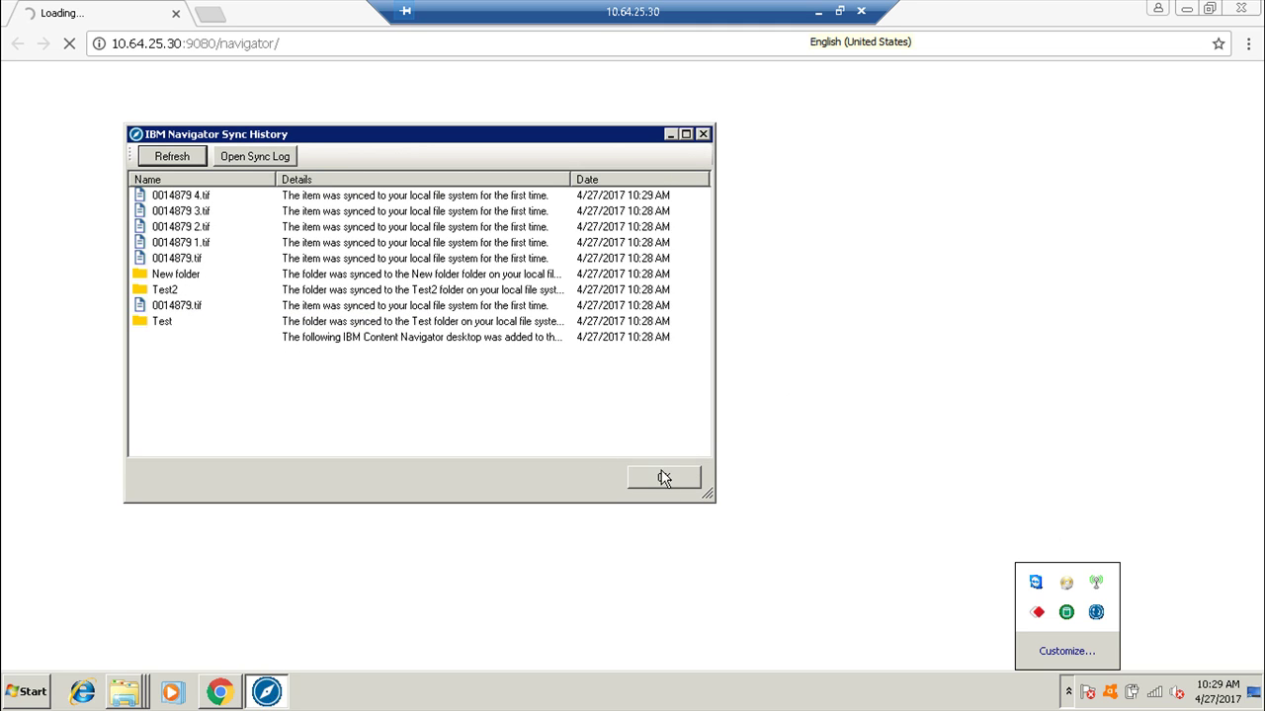
left_click(670, 135)
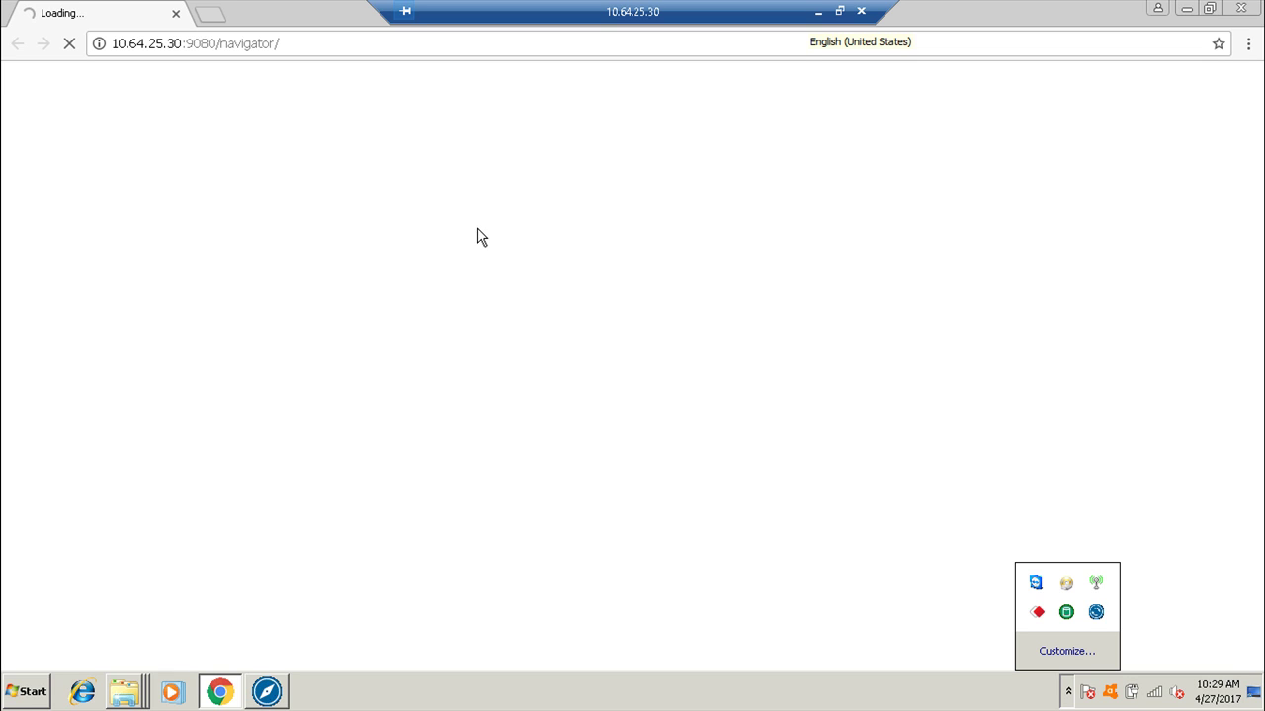
right_click(1096, 615)
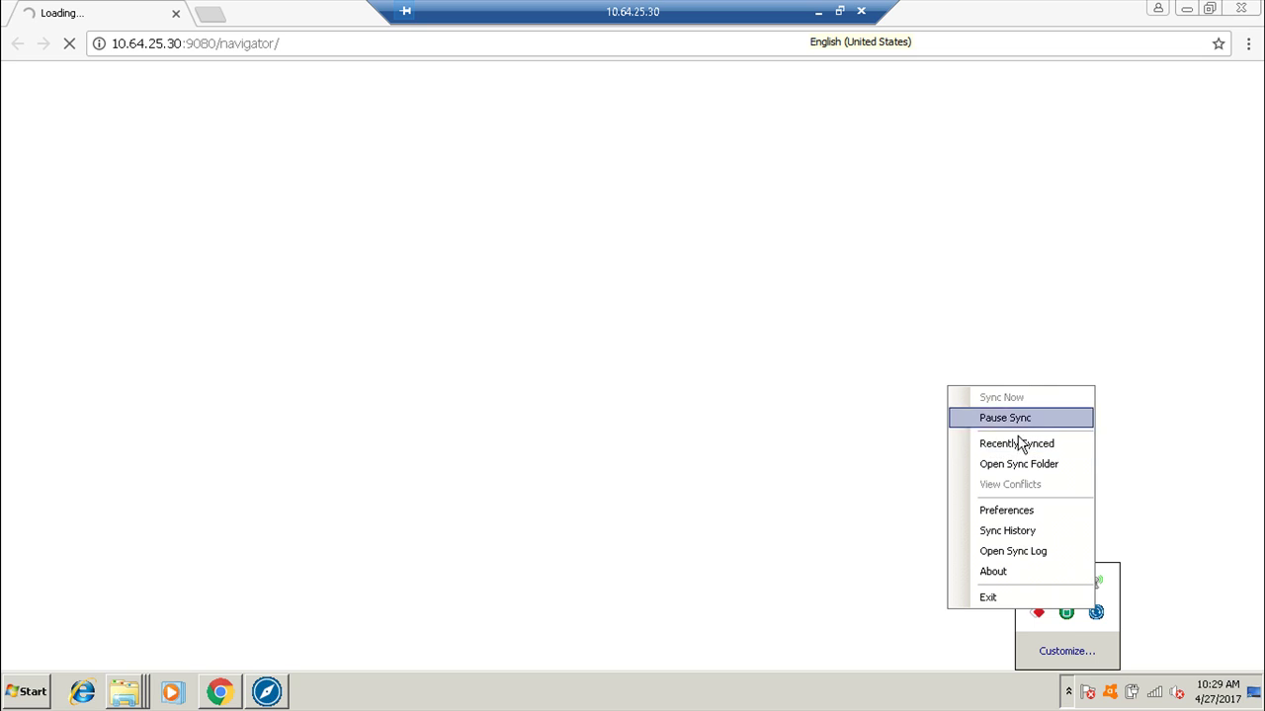
left_click(1006, 511)
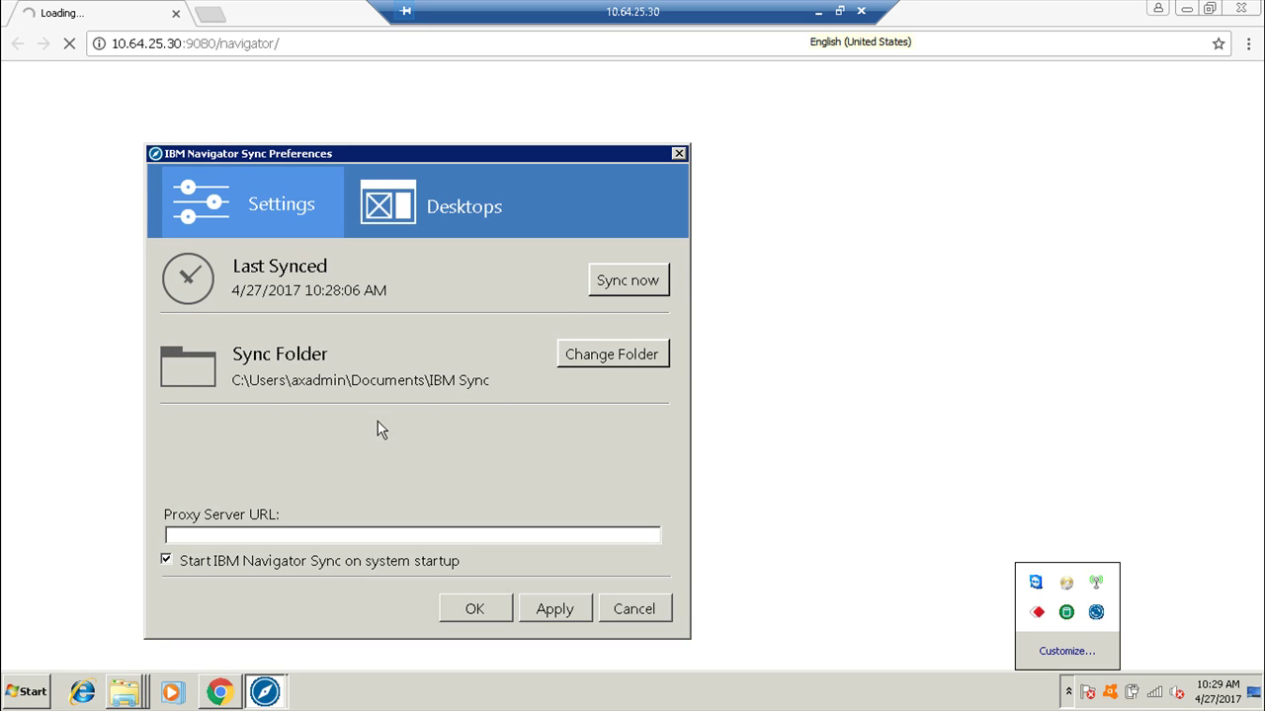
left_click(391, 219)
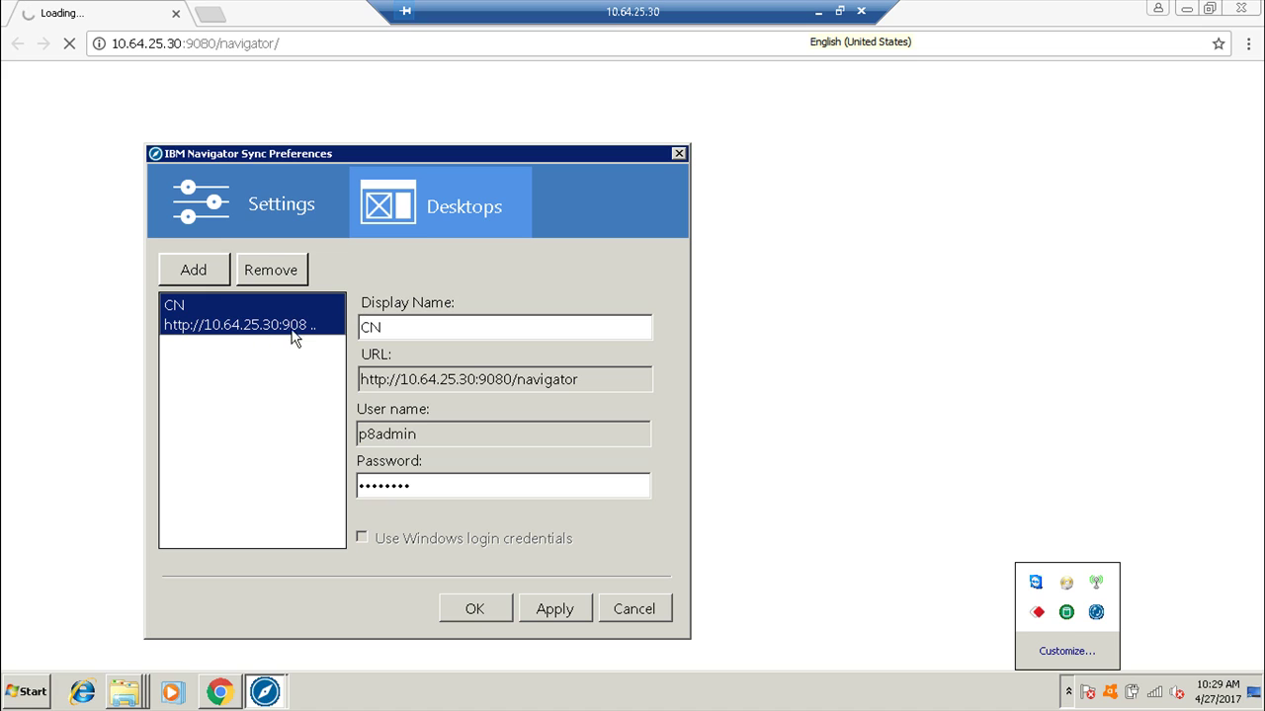
double_click(378, 326)
left_click(260, 210)
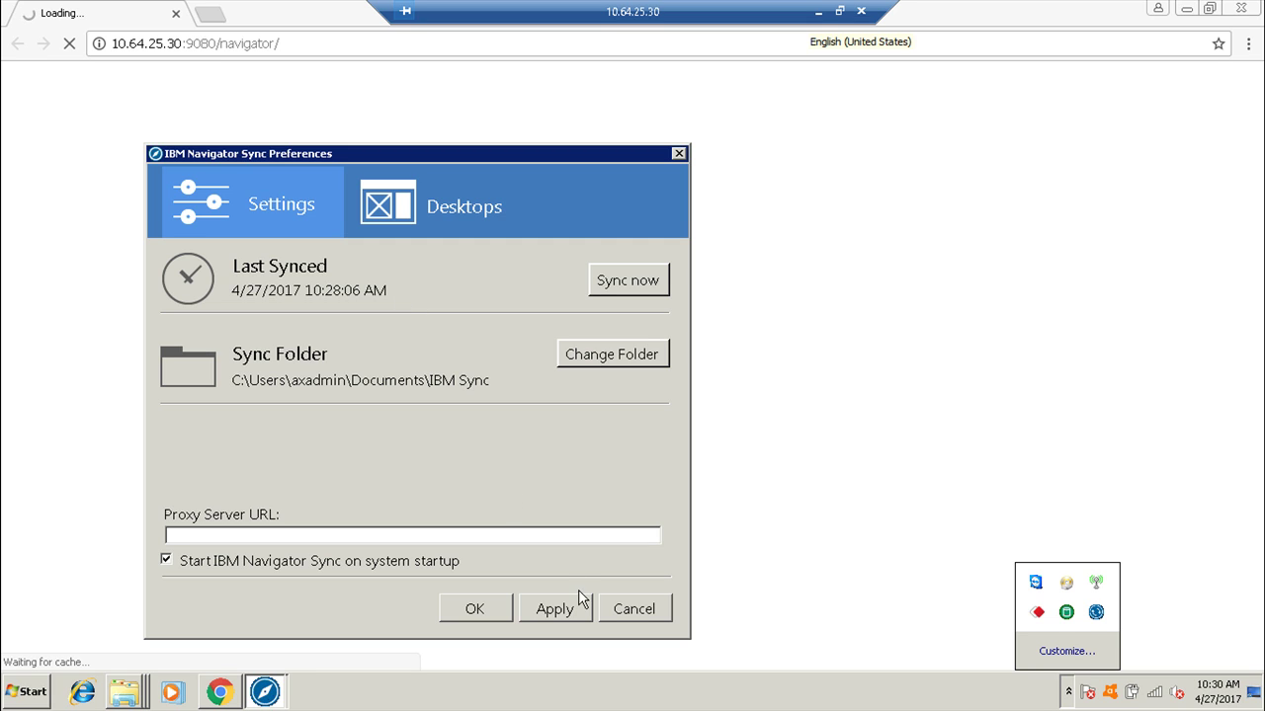
left_click(633, 608)
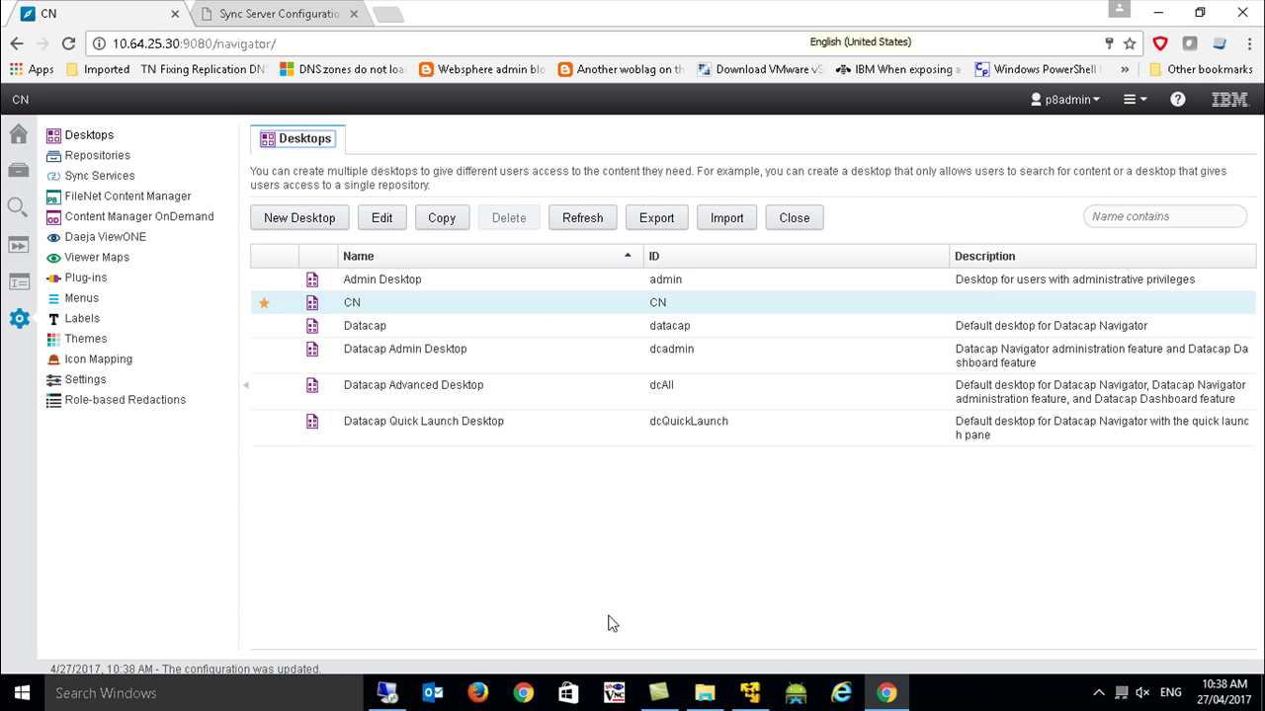
Run Sync Now from the IBM Sync tray menu and check the CN folder for Test and 0014879.tif.
left_click(388, 692)
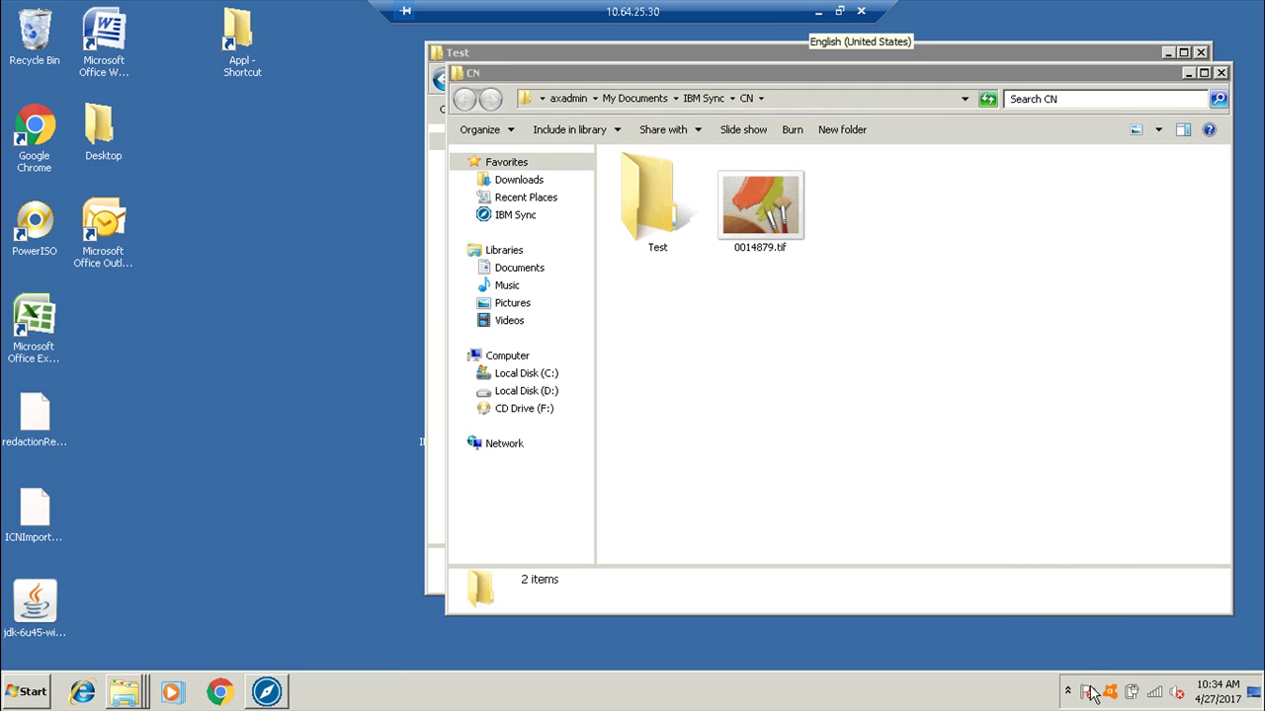
left_click(1068, 691)
right_click(1095, 615)
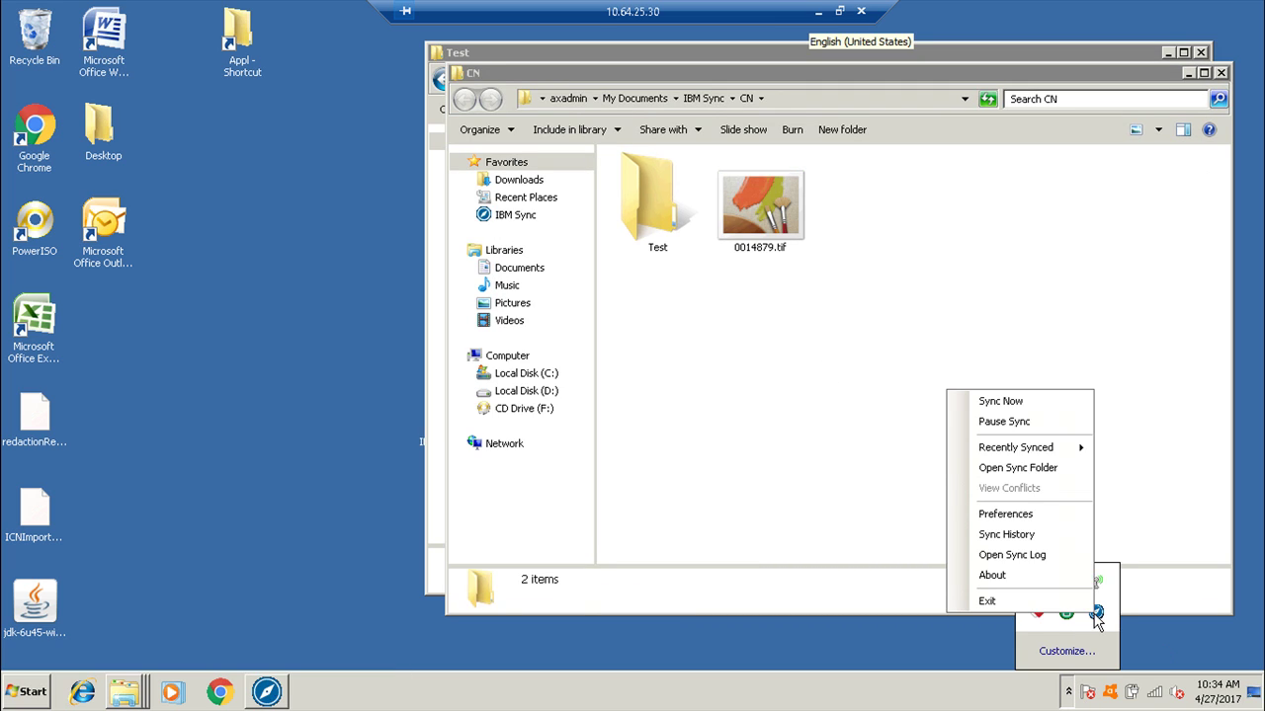
left_click(1013, 406)
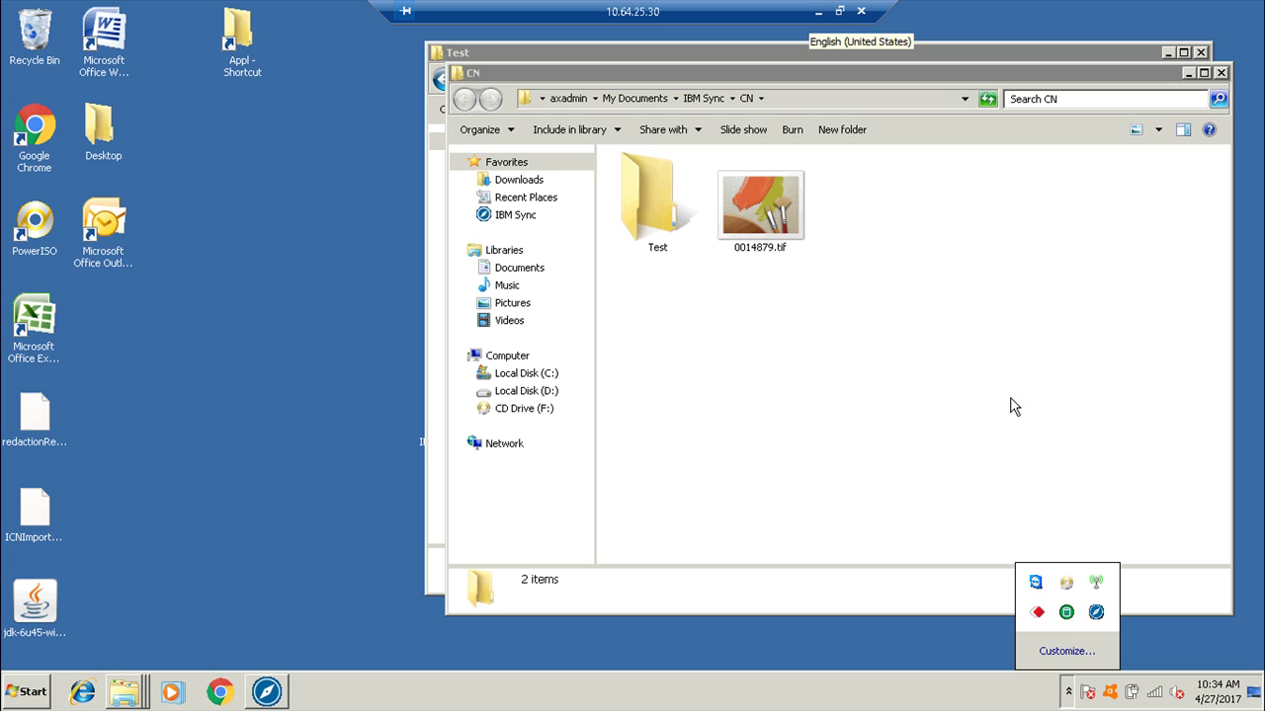
left_click(736, 363)
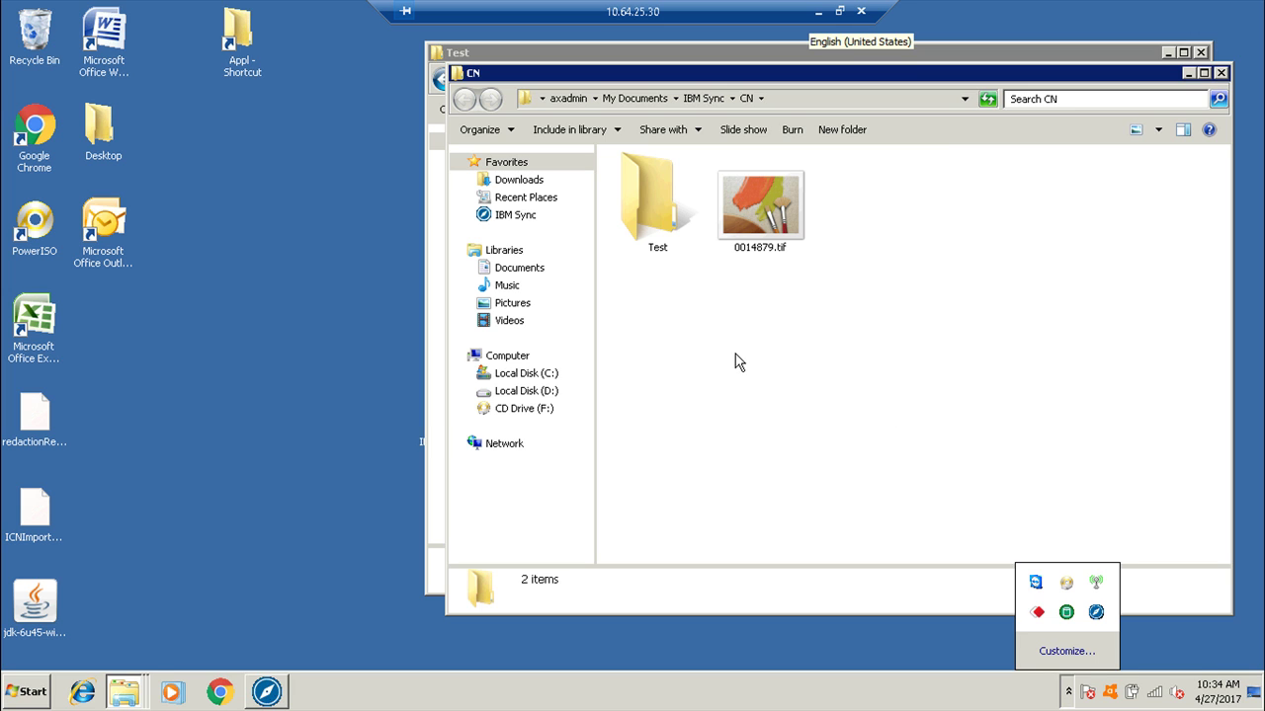
left_click(817, 19)
Enable Sync on the ITS folder in the OS1 repository's Browse tree.
left_click(19, 171)
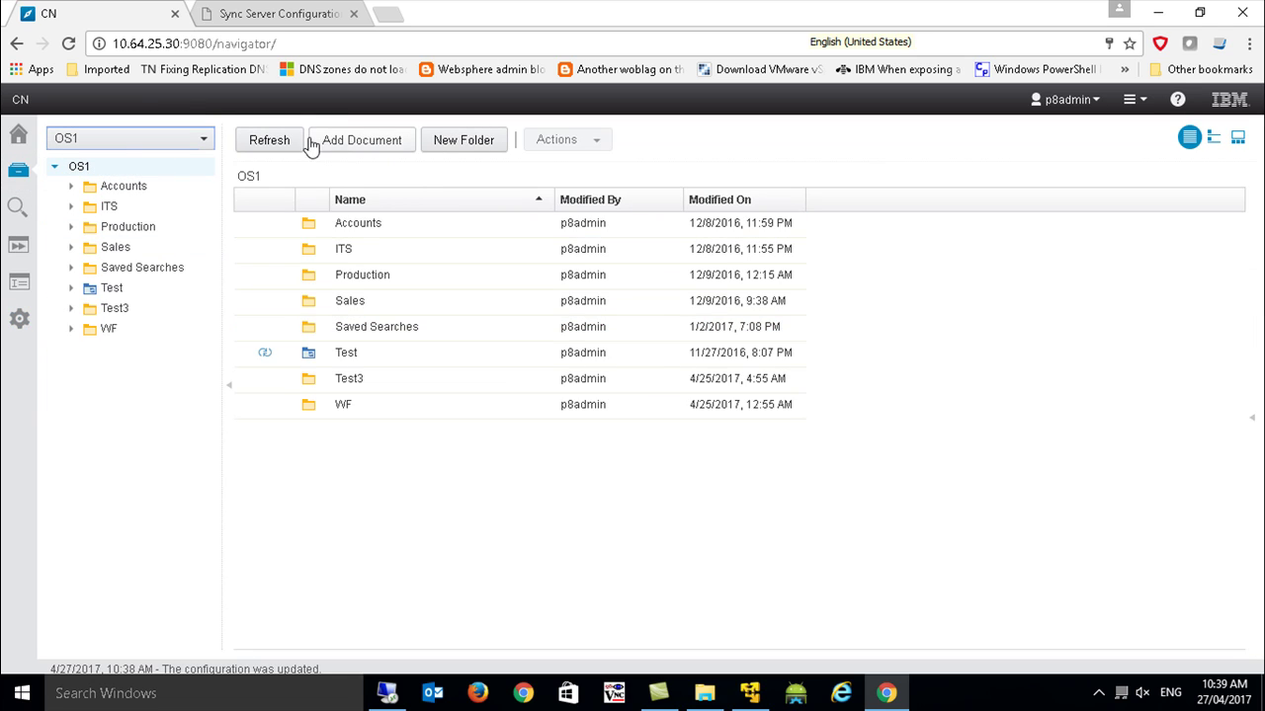
right_click(100, 288)
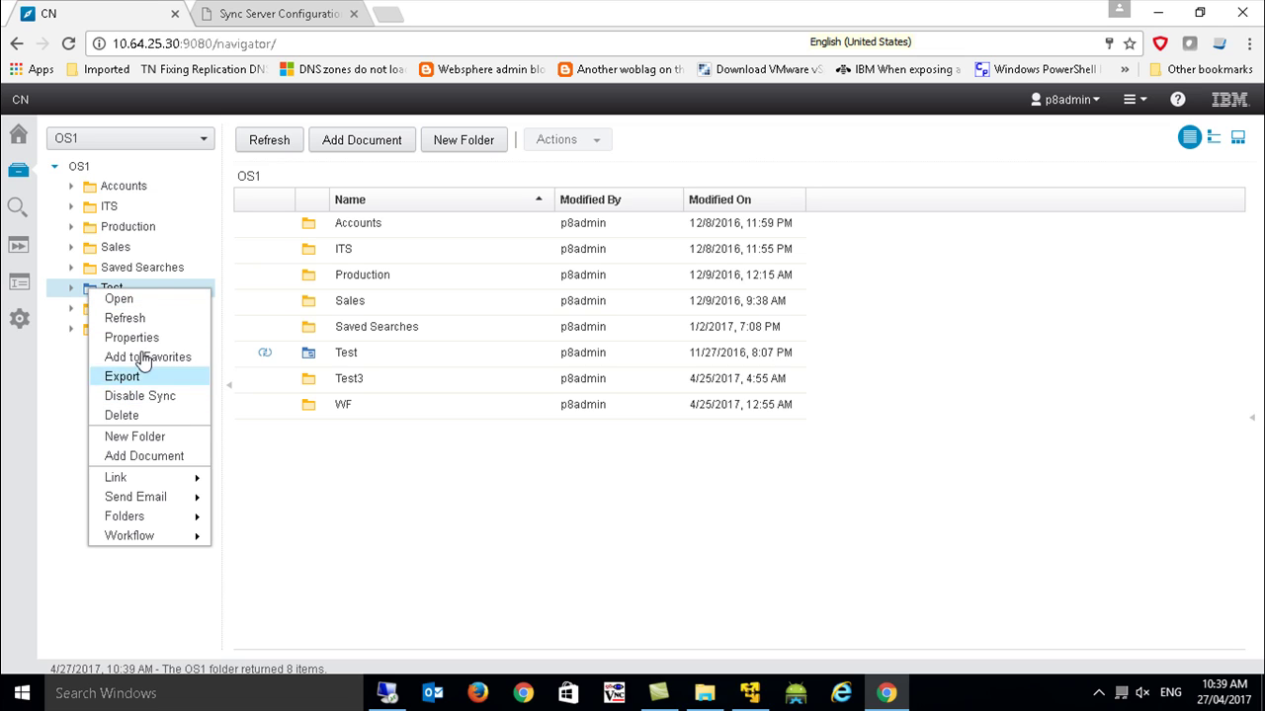
right_click(114, 216)
left_click(173, 314)
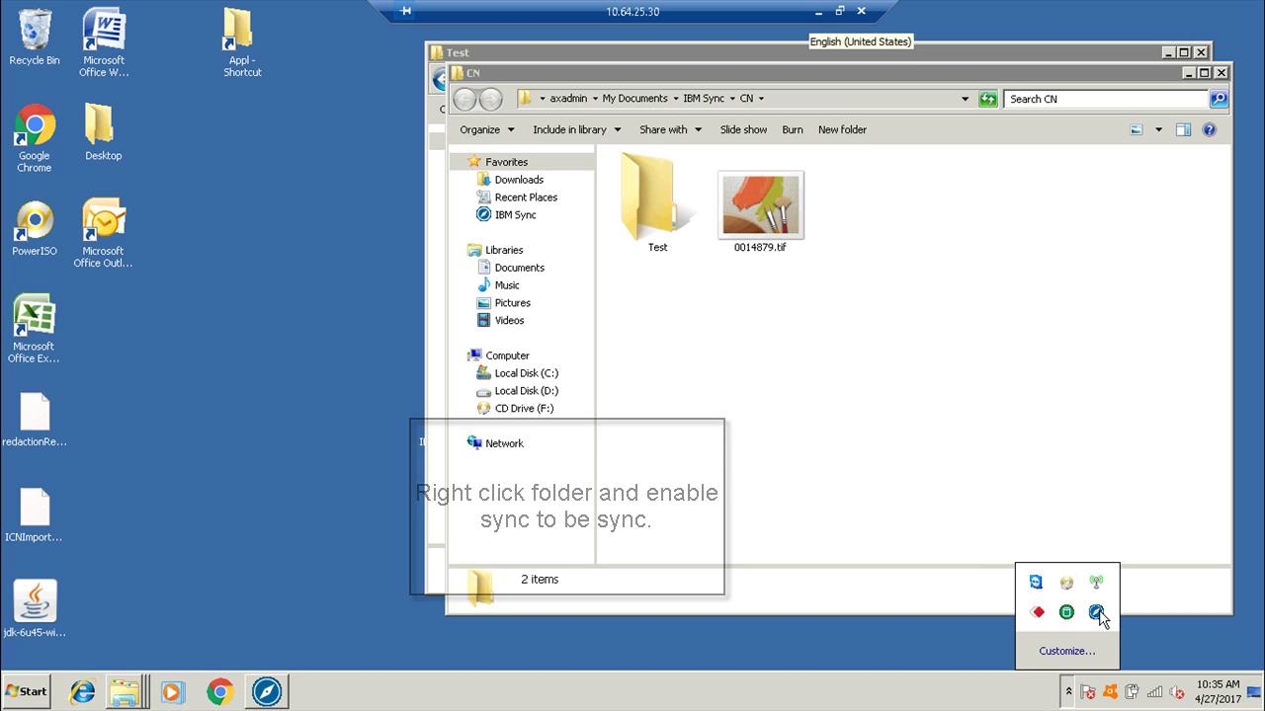
Sync now, then open ITS > 2015-2016 and open Sample ITS1.docx in Word.
right_click(1099, 614)
left_click(1007, 399)
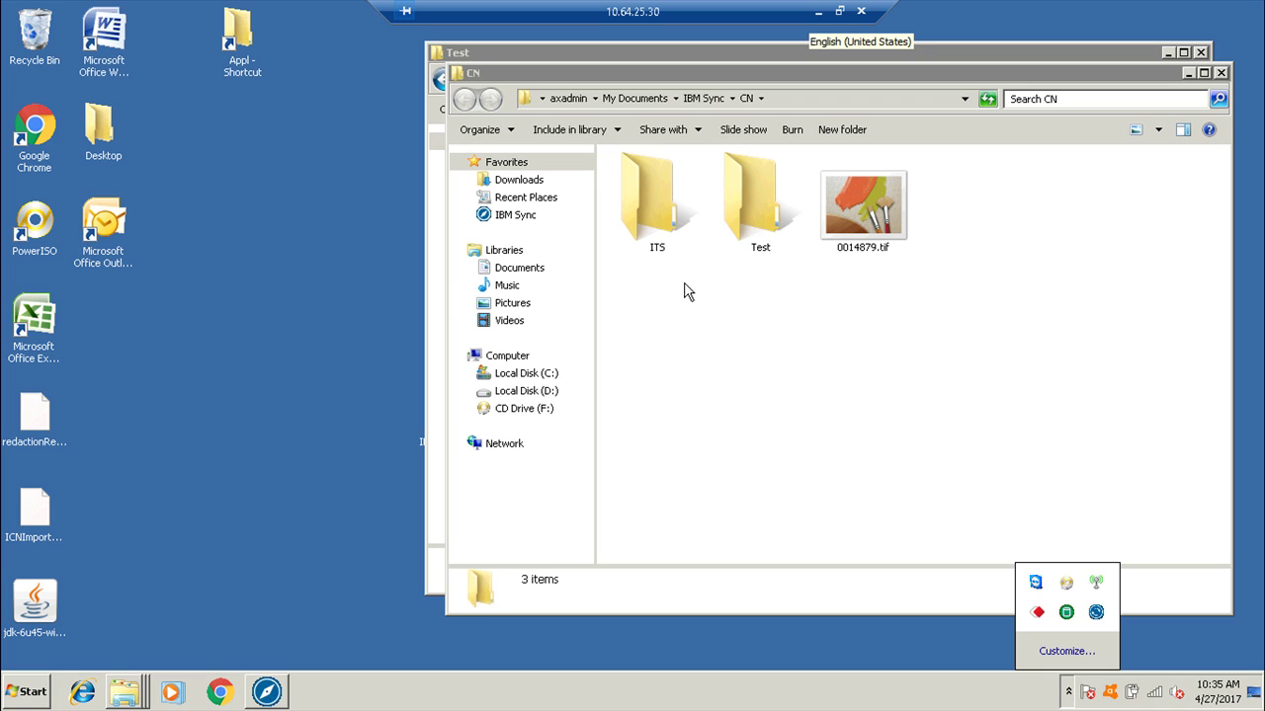
double_click(675, 228)
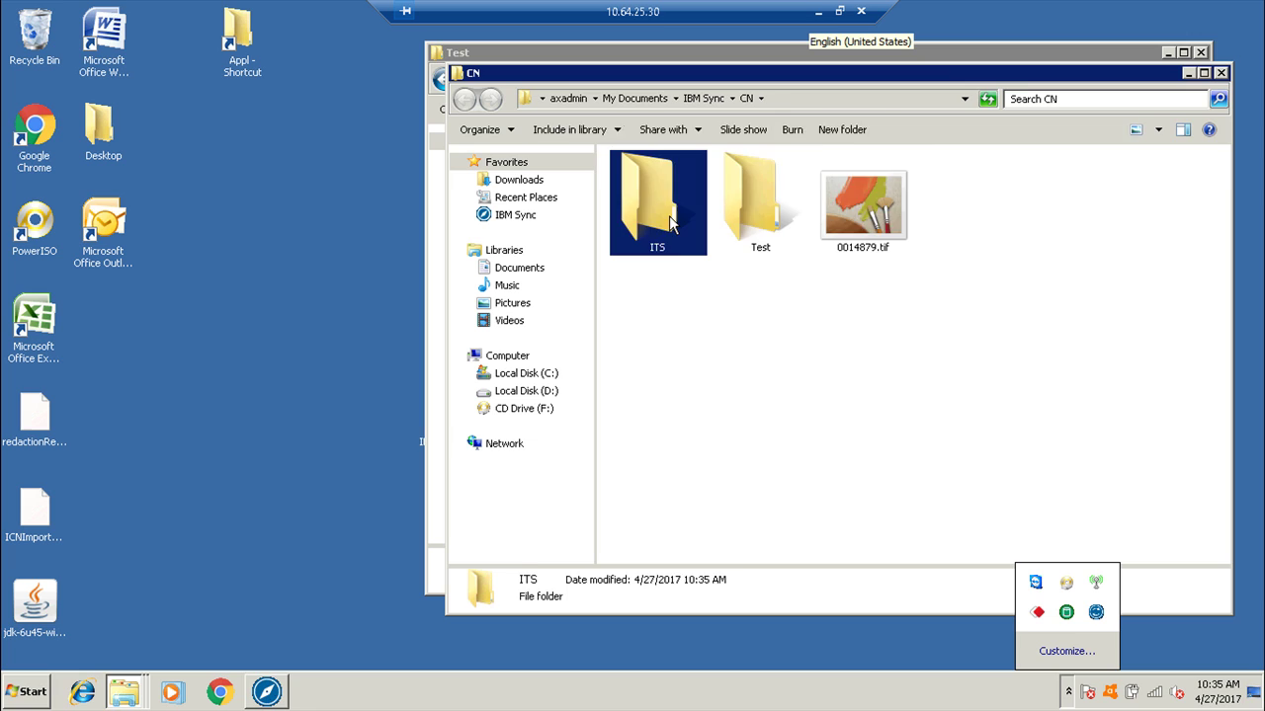
double_click(667, 187)
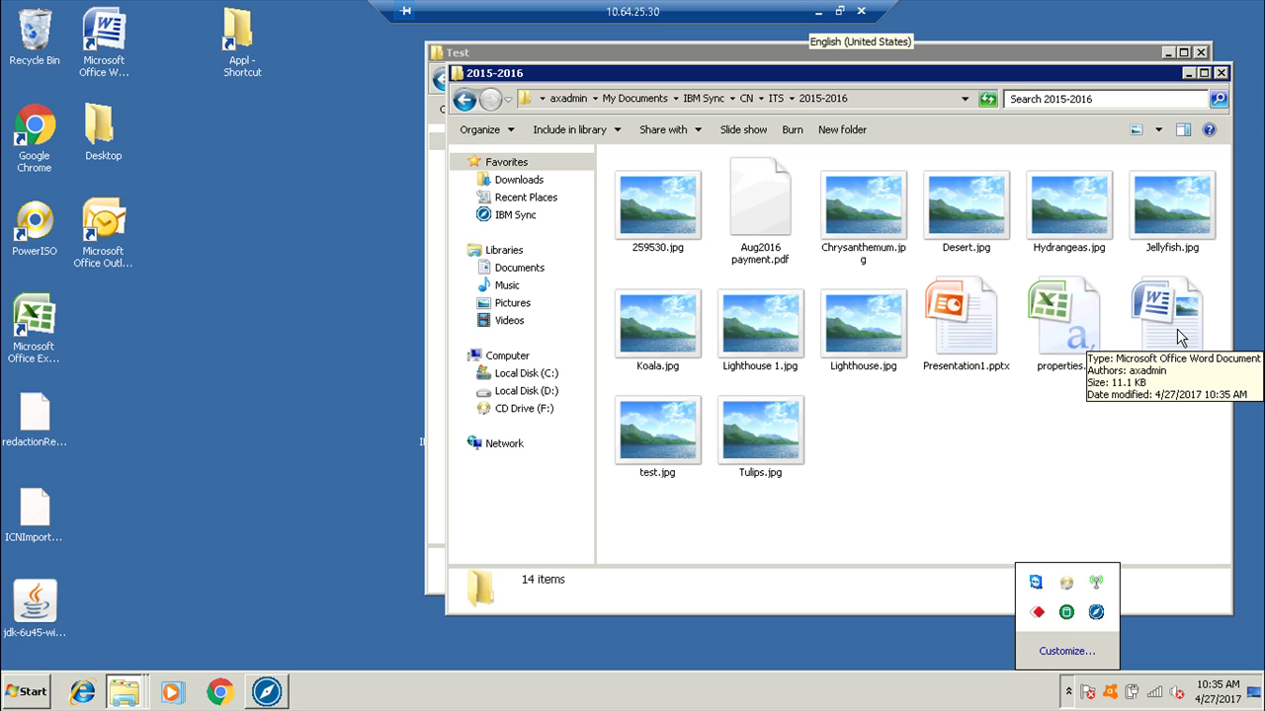
double_click(1181, 327)
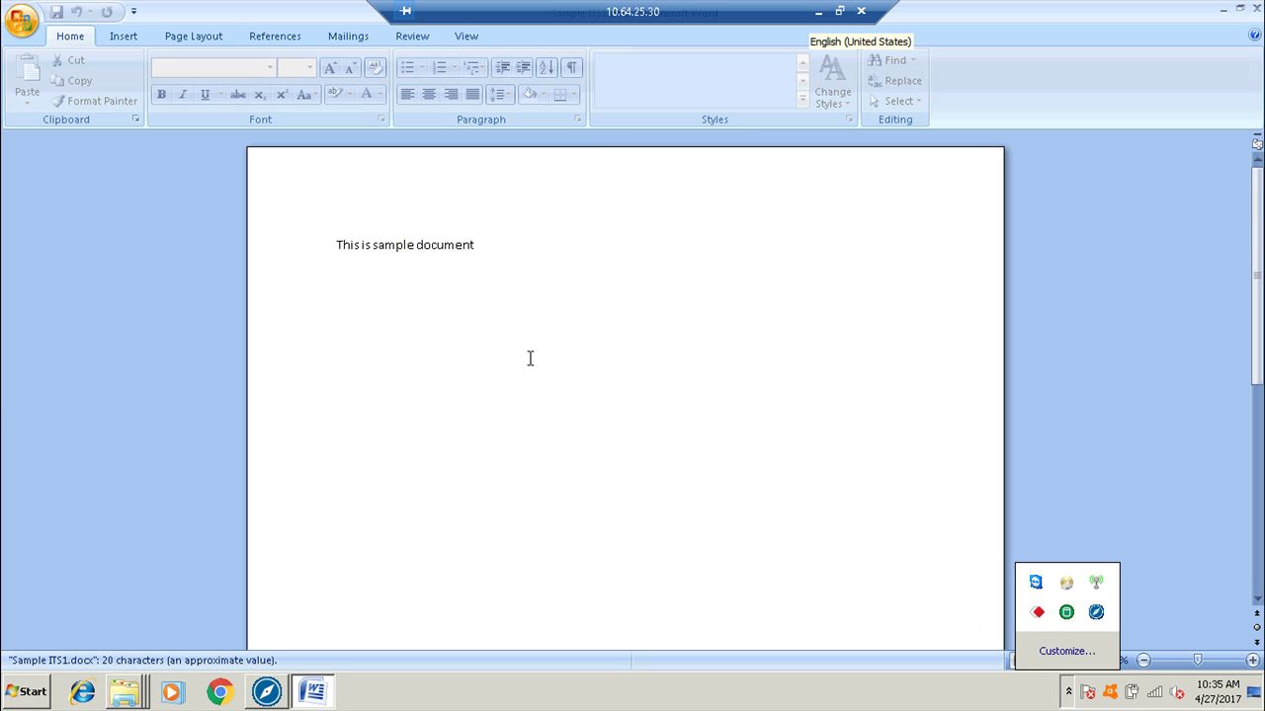
left_click(513, 249)
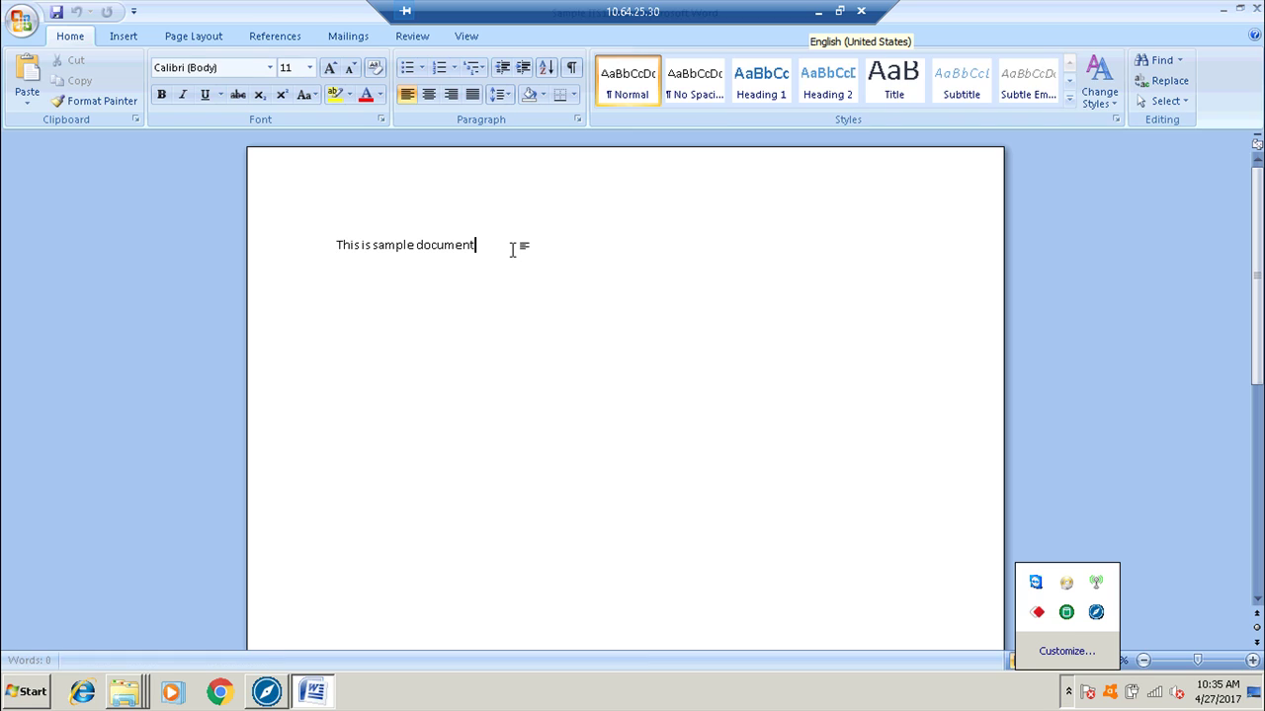
key("Return")
key("Return")
key("Return")
type("U")
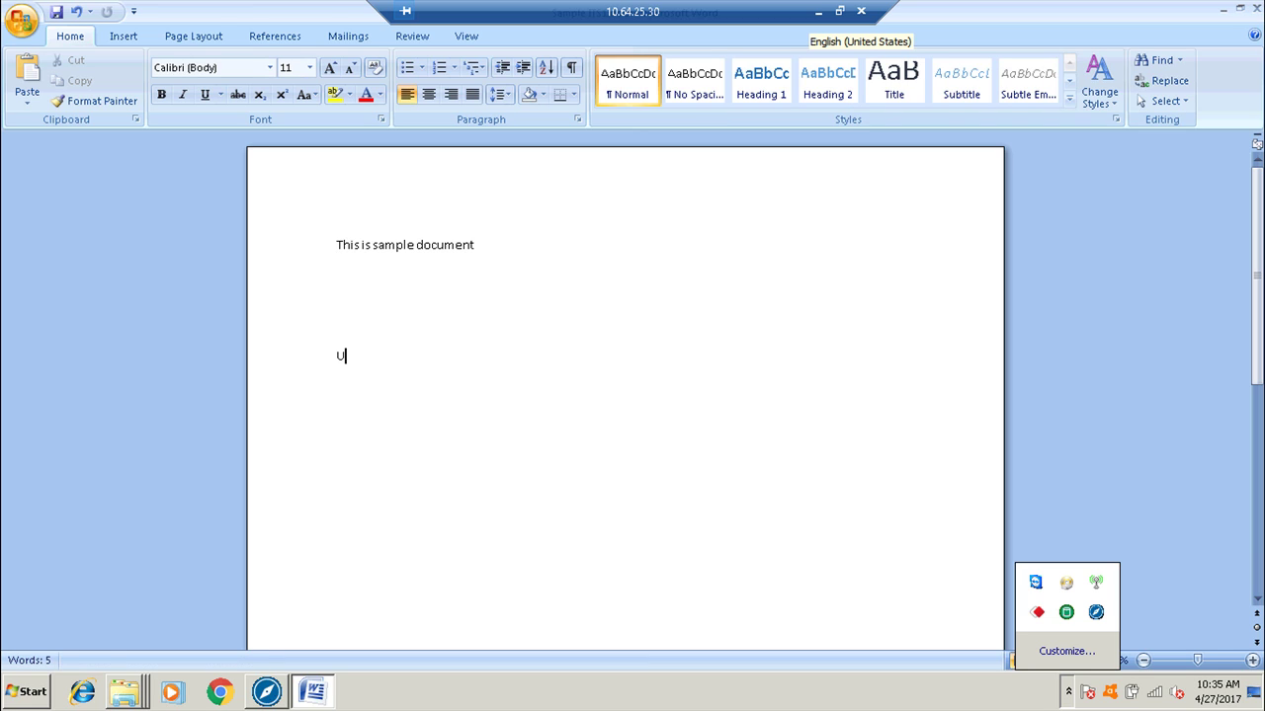
type("pdate 111111111111111")
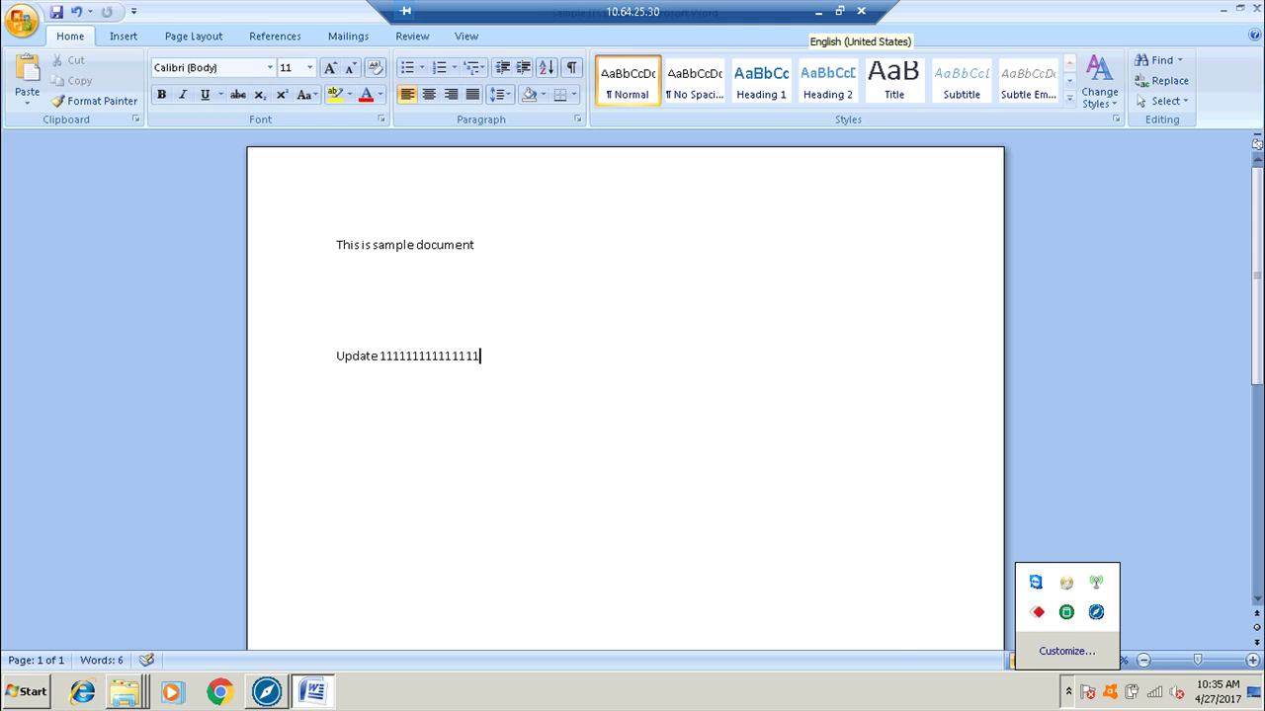
key("ctrl+s")
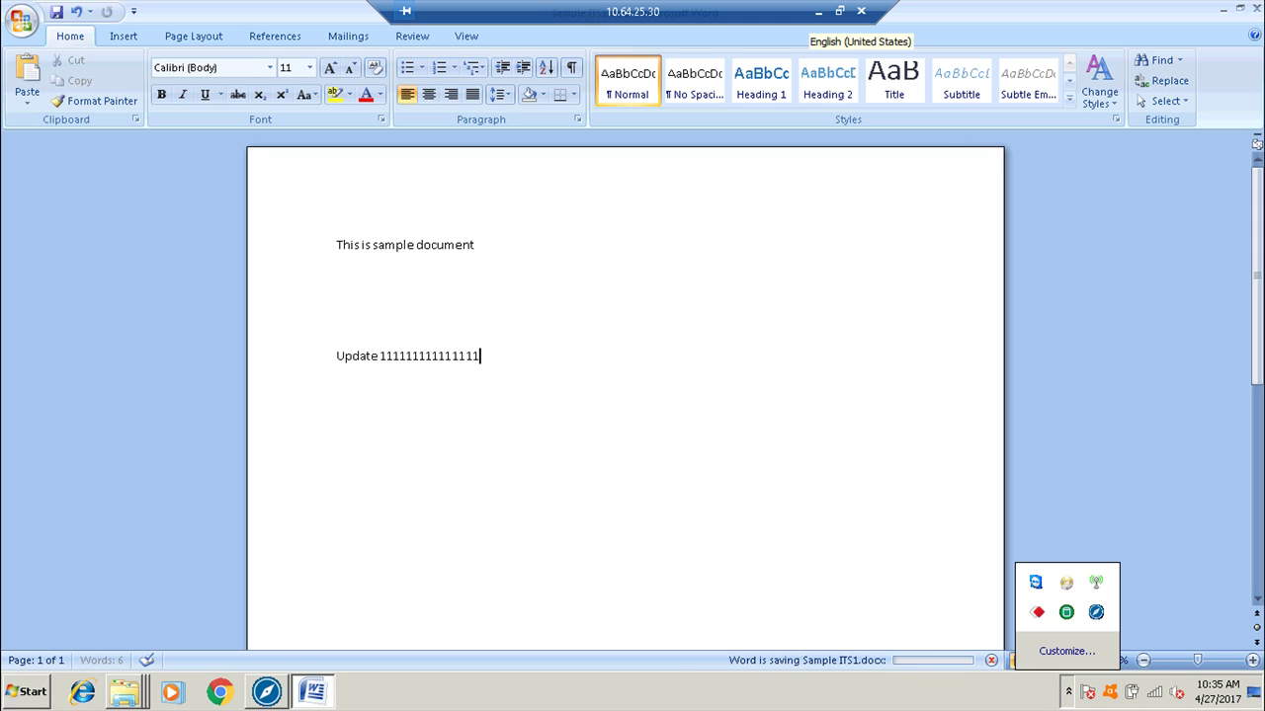
Close the open document and create a new Excel worksheet named Test123 in the 2015-2016 folder.
left_click(1252, 9)
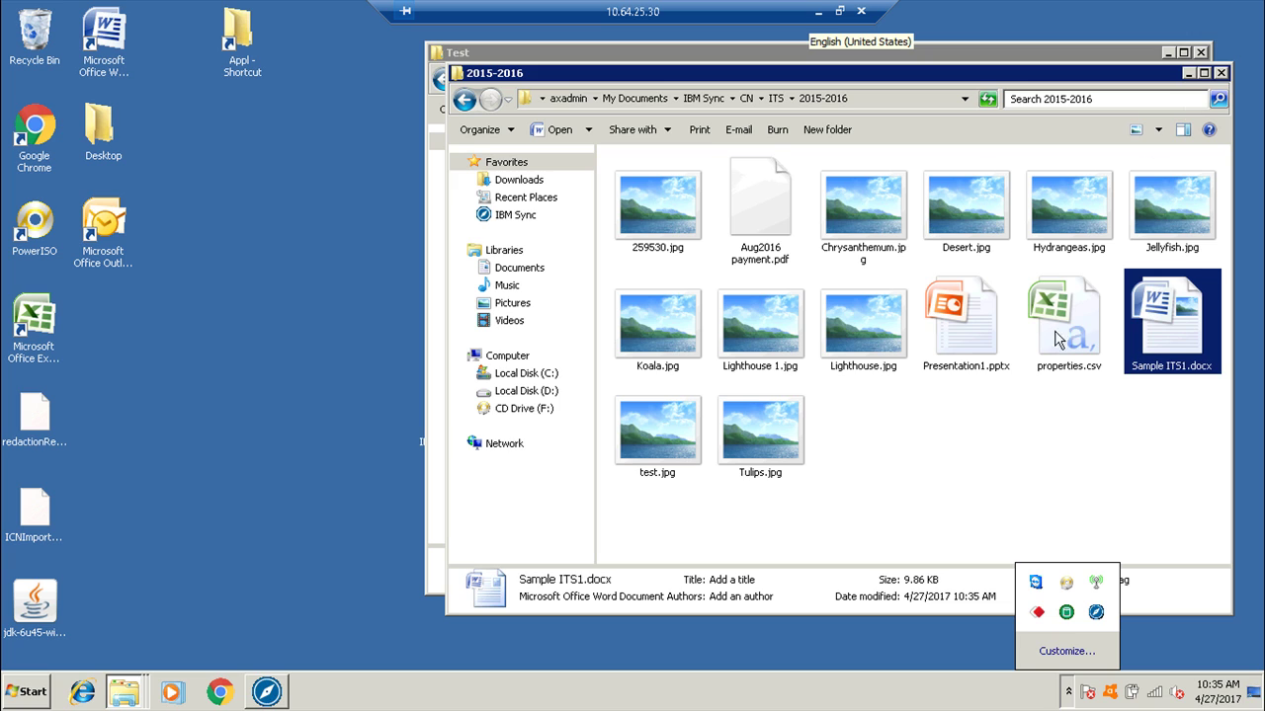
right_click(1001, 455)
mouse_move(1040, 419)
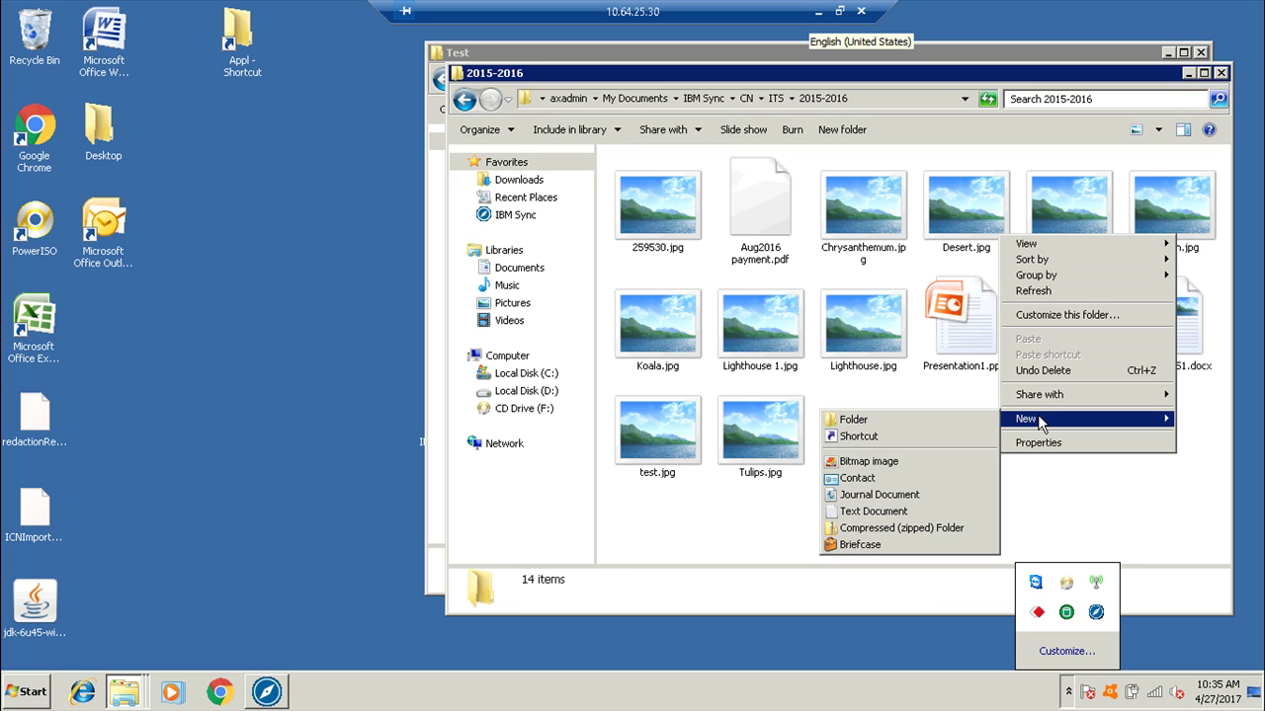
left_click(1070, 691)
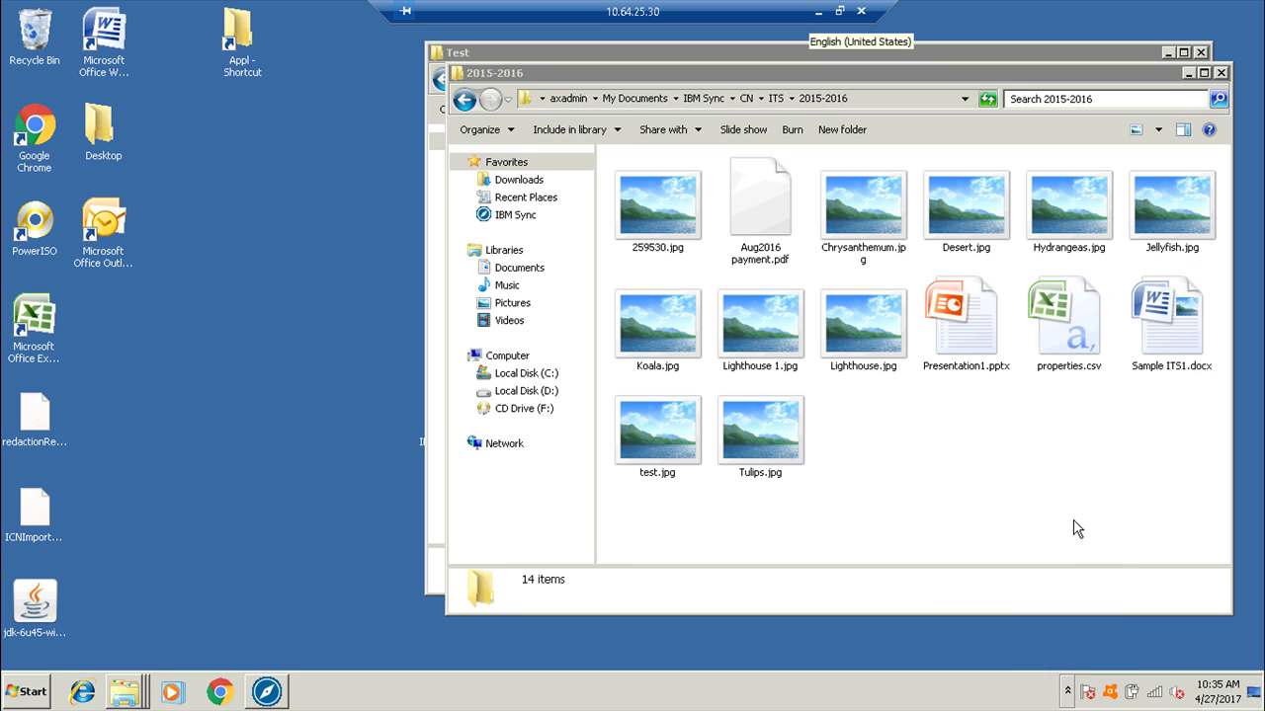
right_click(1038, 463)
mouse_move(1087, 435)
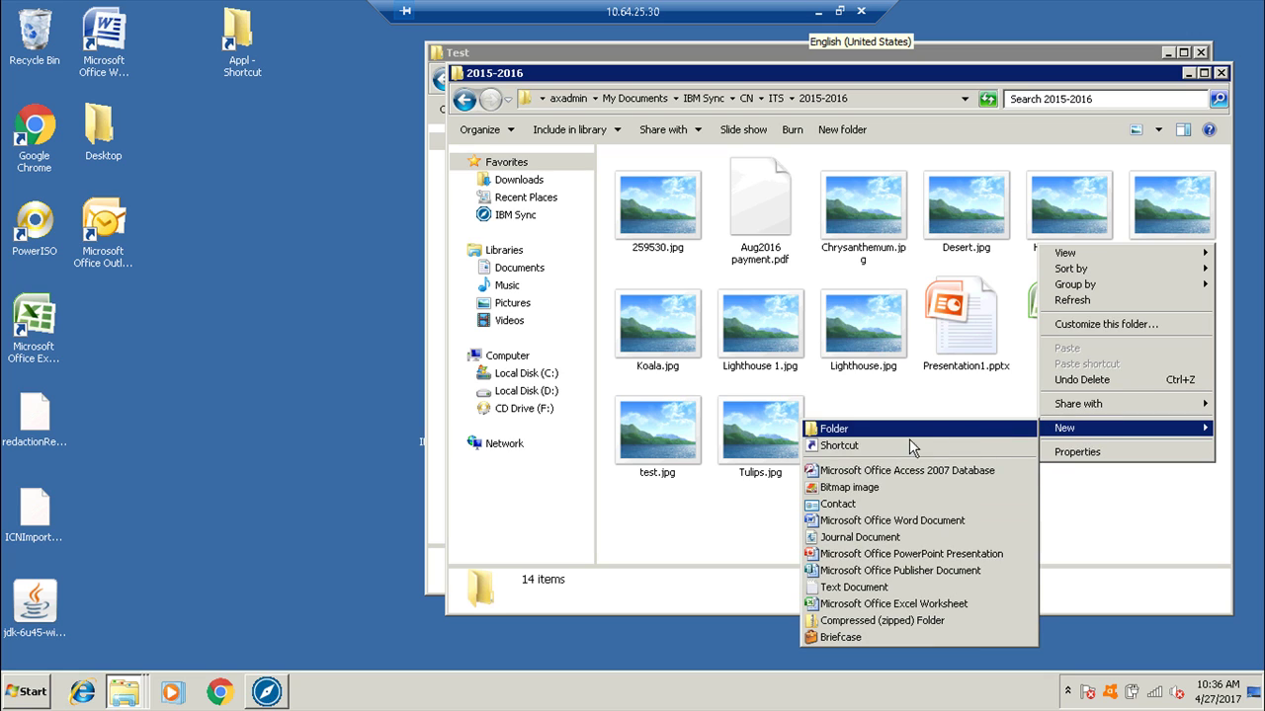
left_click(874, 604)
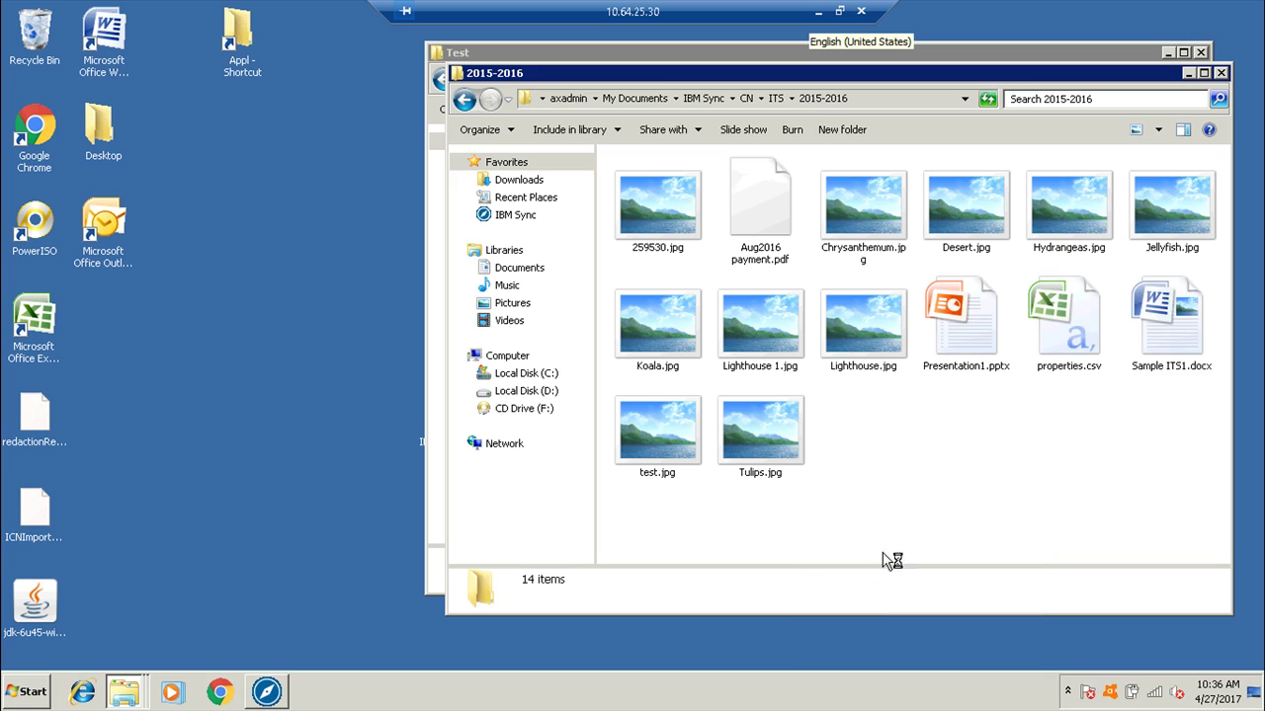
type("Test123.xlsx")
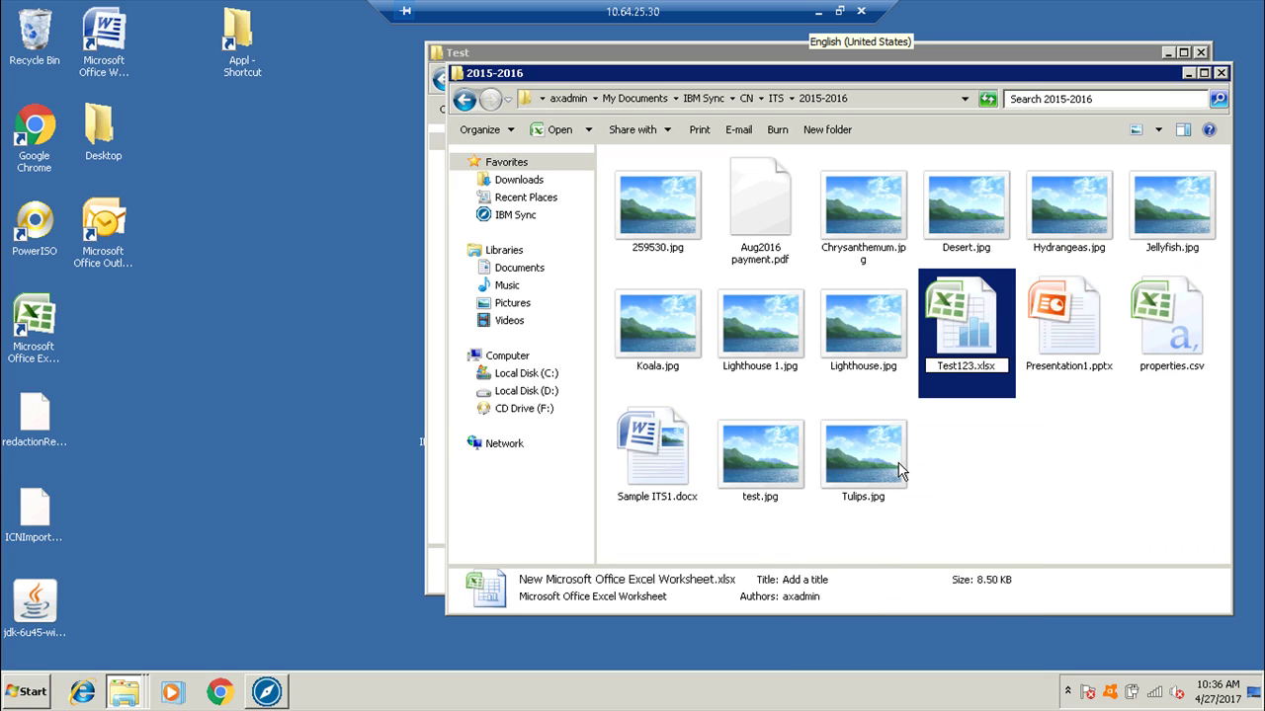
key("Return")
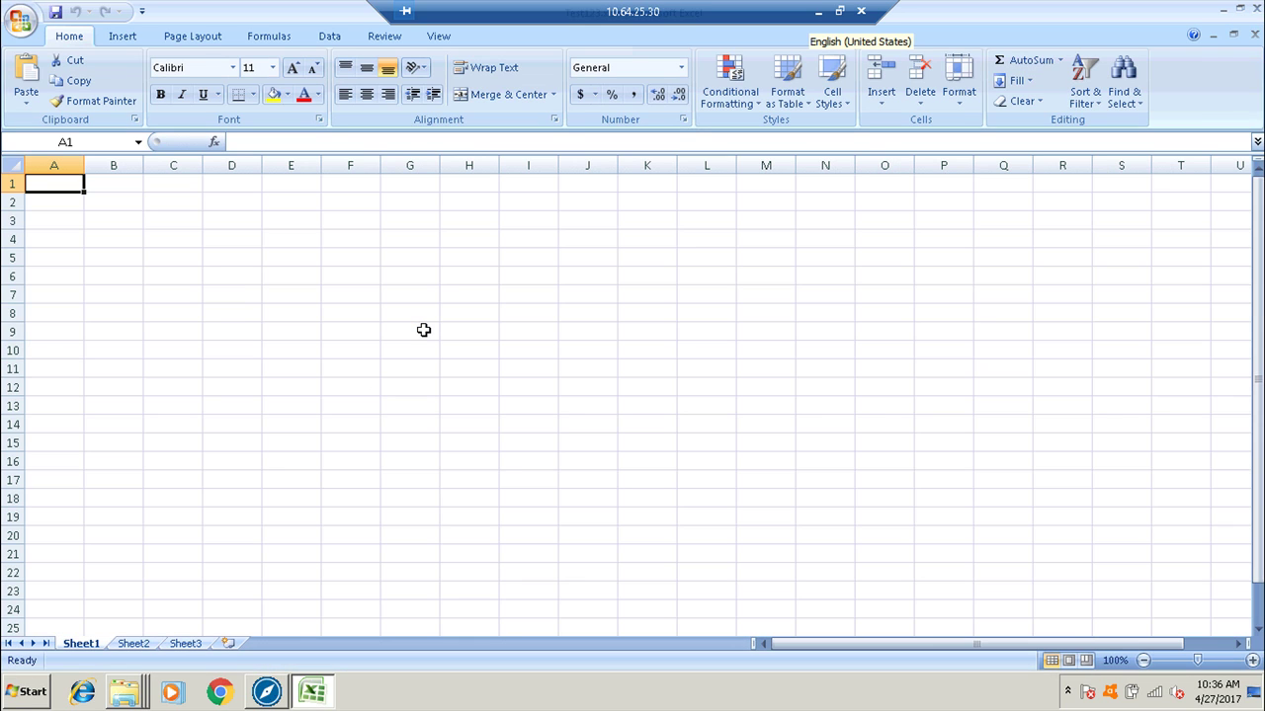
Fill column A with the sample entries dd, dxzs, 'd asd a' and d, then close Excel.
type("dd")
key("Return")
key("Return")
key("Return")
key("Return")
key("Return")
key("Return")
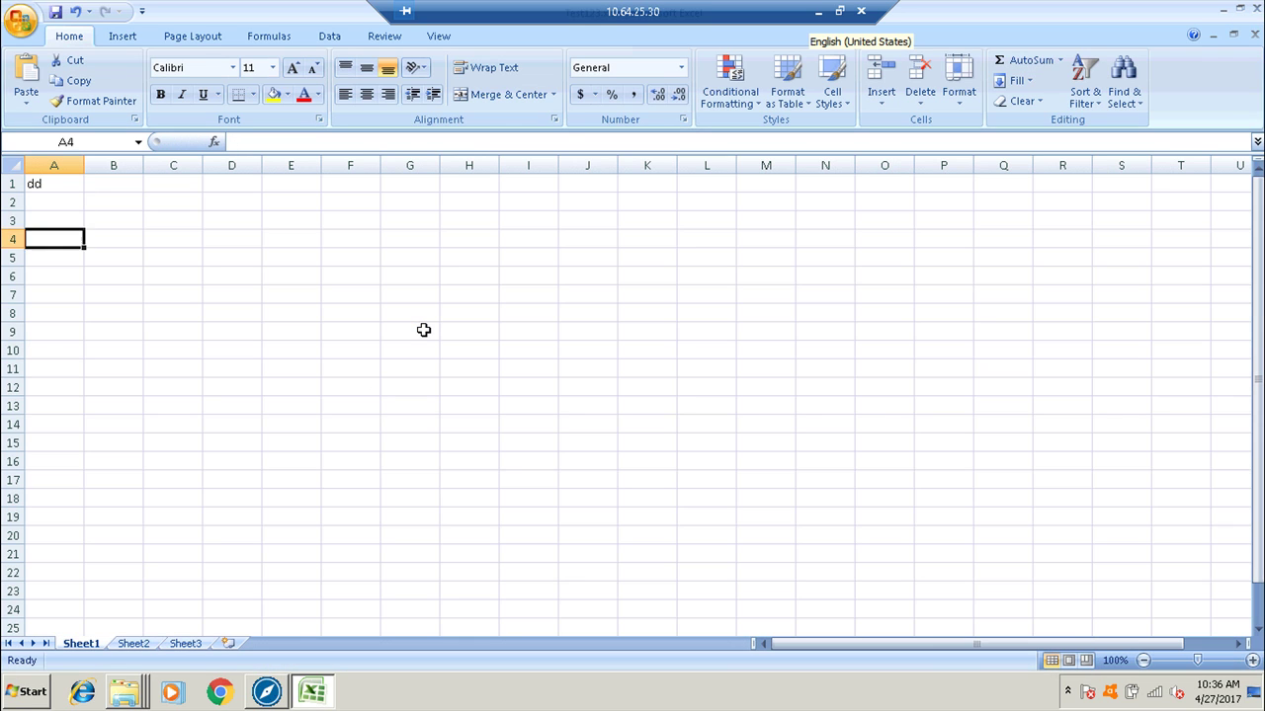
type("dxzs")
key("Return")
type("d asd a")
key("Return")
type("d")
key("ctrl+Return")
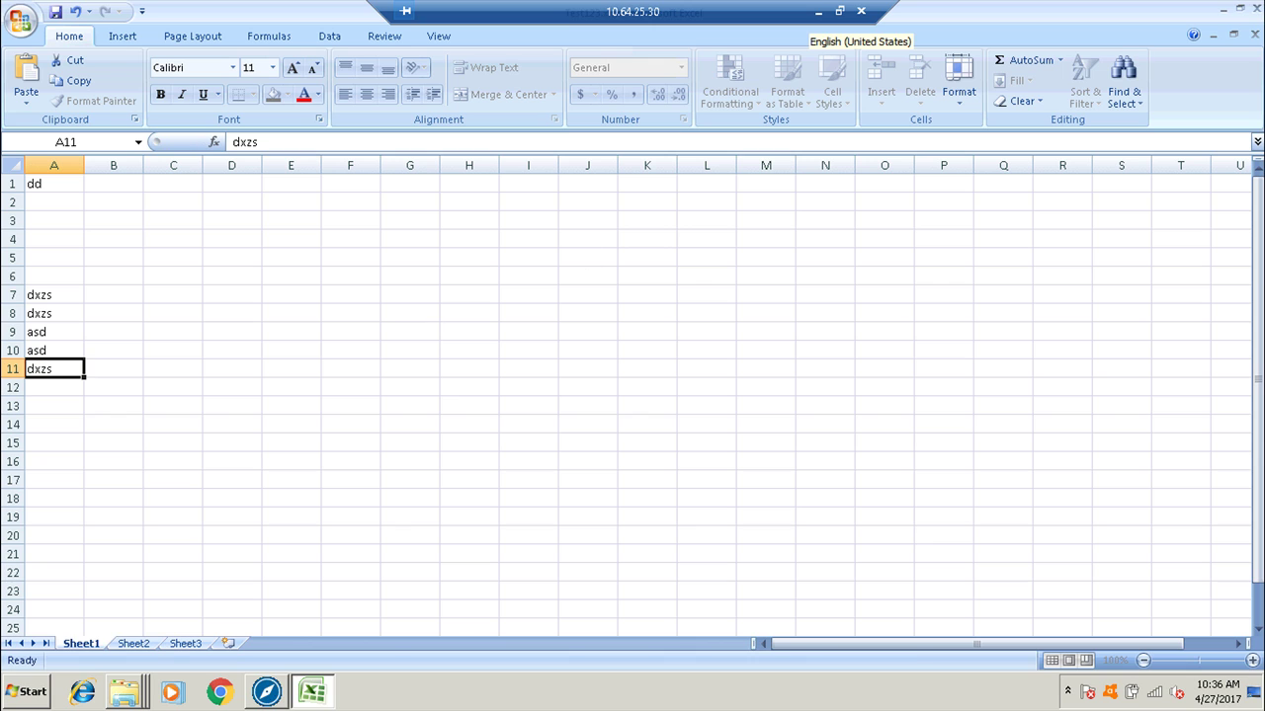
left_click(1257, 10)
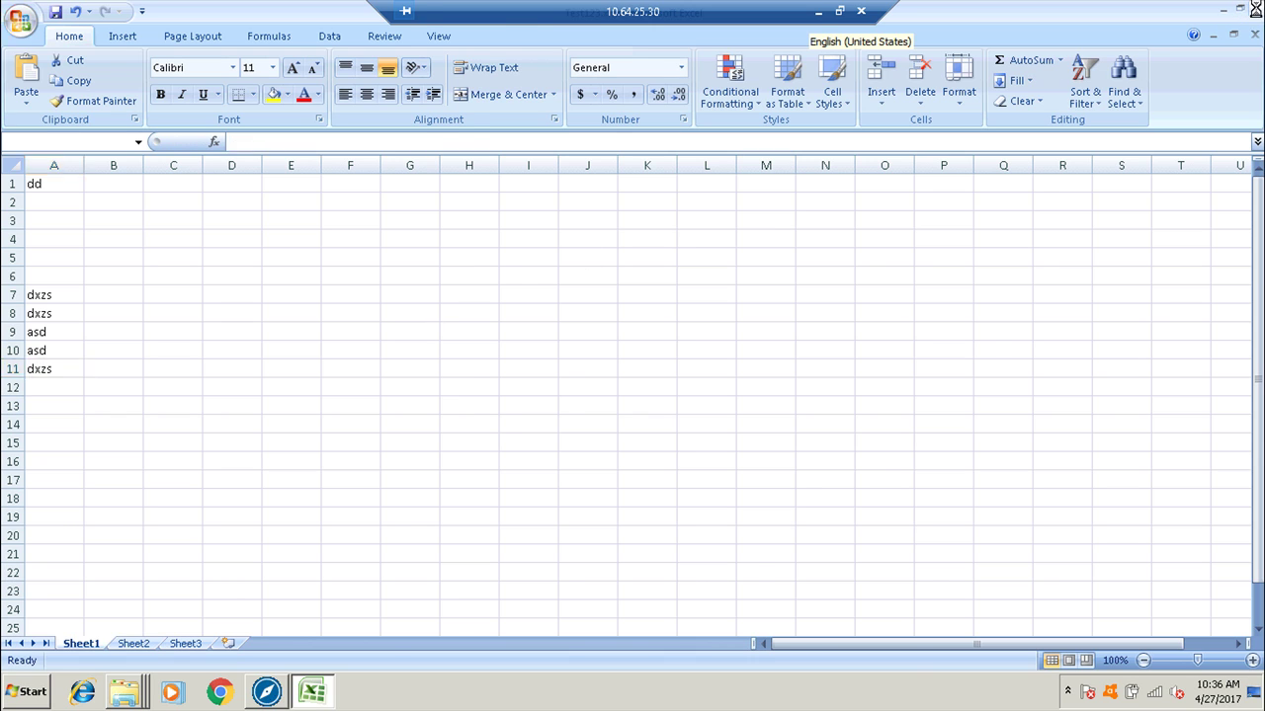
Force an immediate sync from the sync client's tray icon, then refresh the OS1 listing locally.
left_click(1067, 691)
right_click(1096, 613)
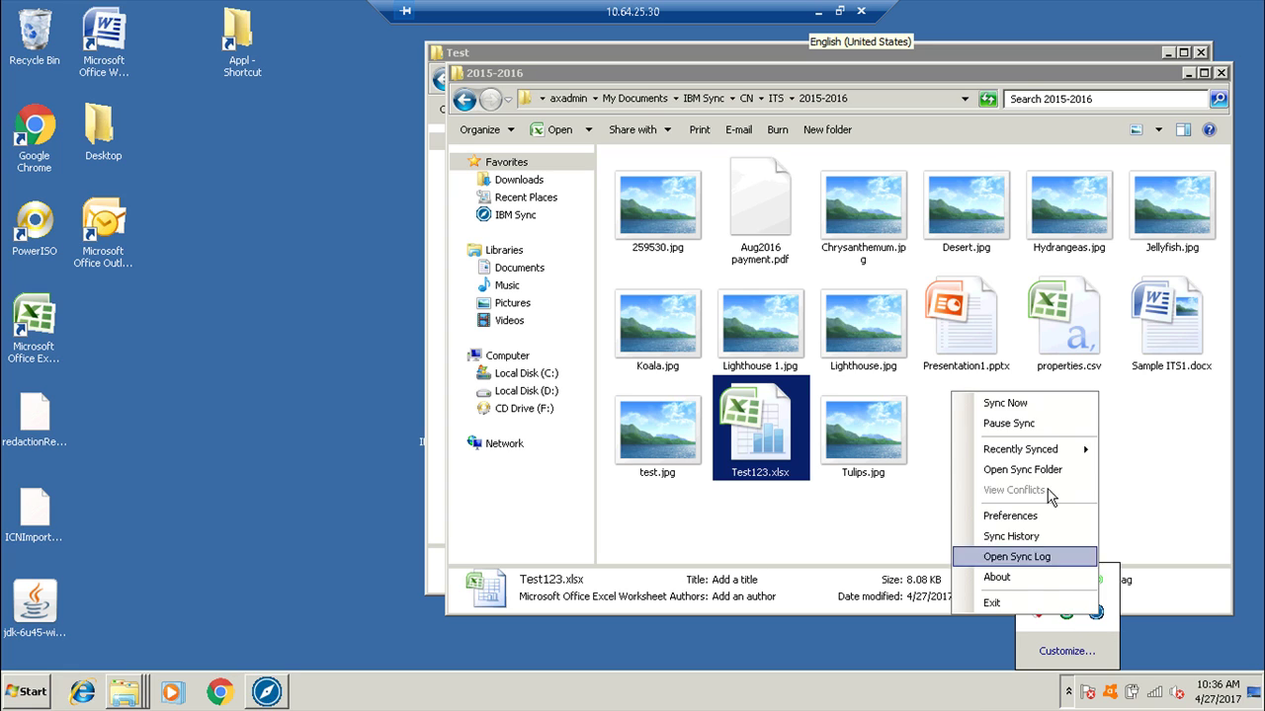
left_click(1021, 416)
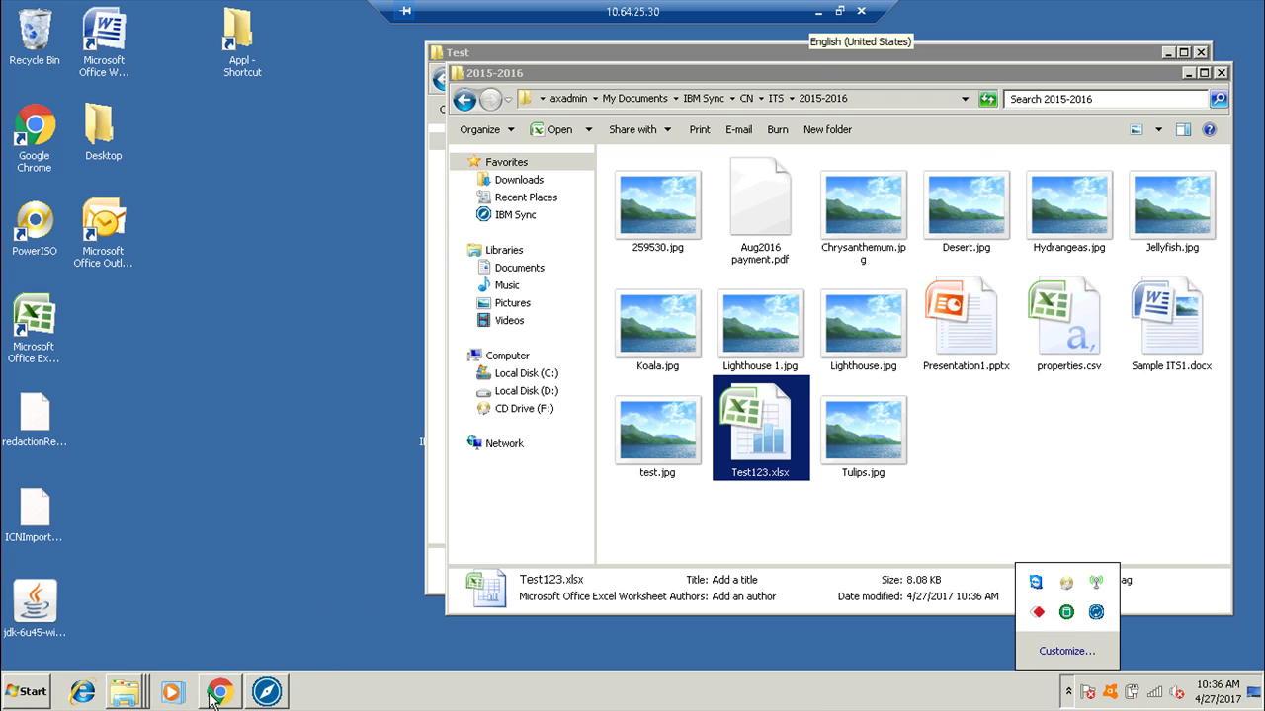
left_click(818, 13)
left_click(291, 144)
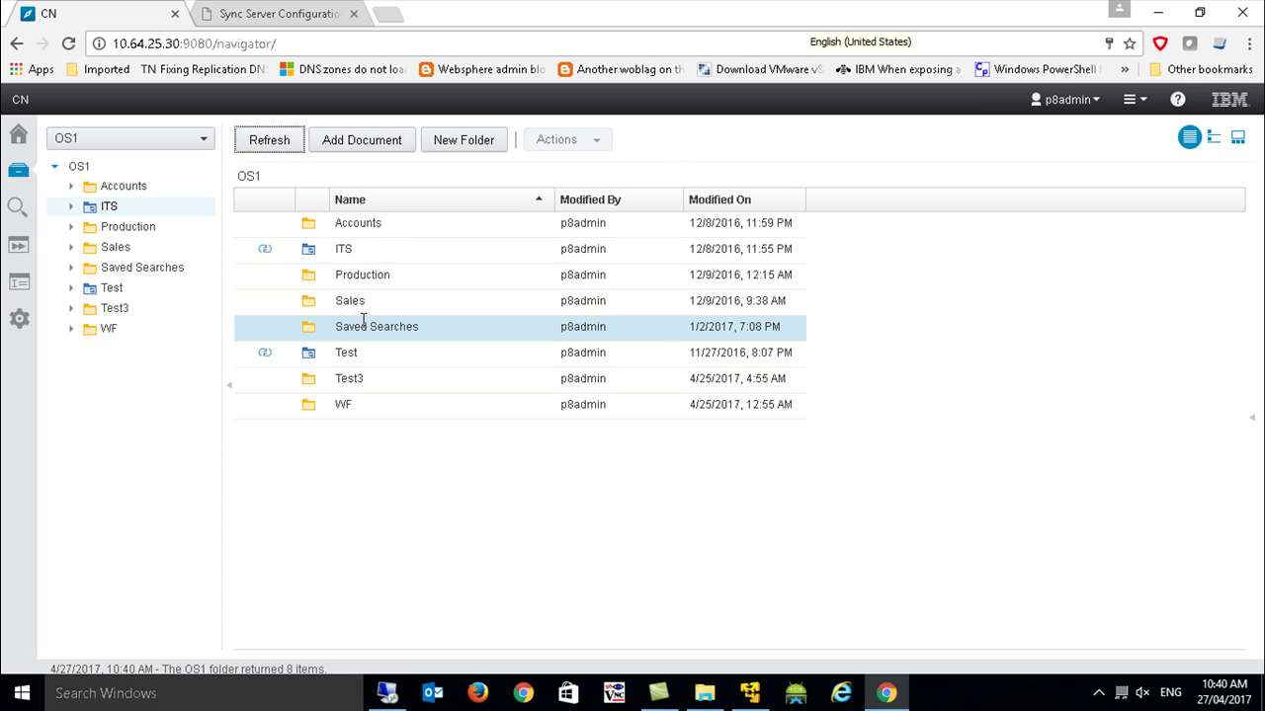
Open ITS > 2015-2016 and sort files by Modified On, newest first.
double_click(315, 249)
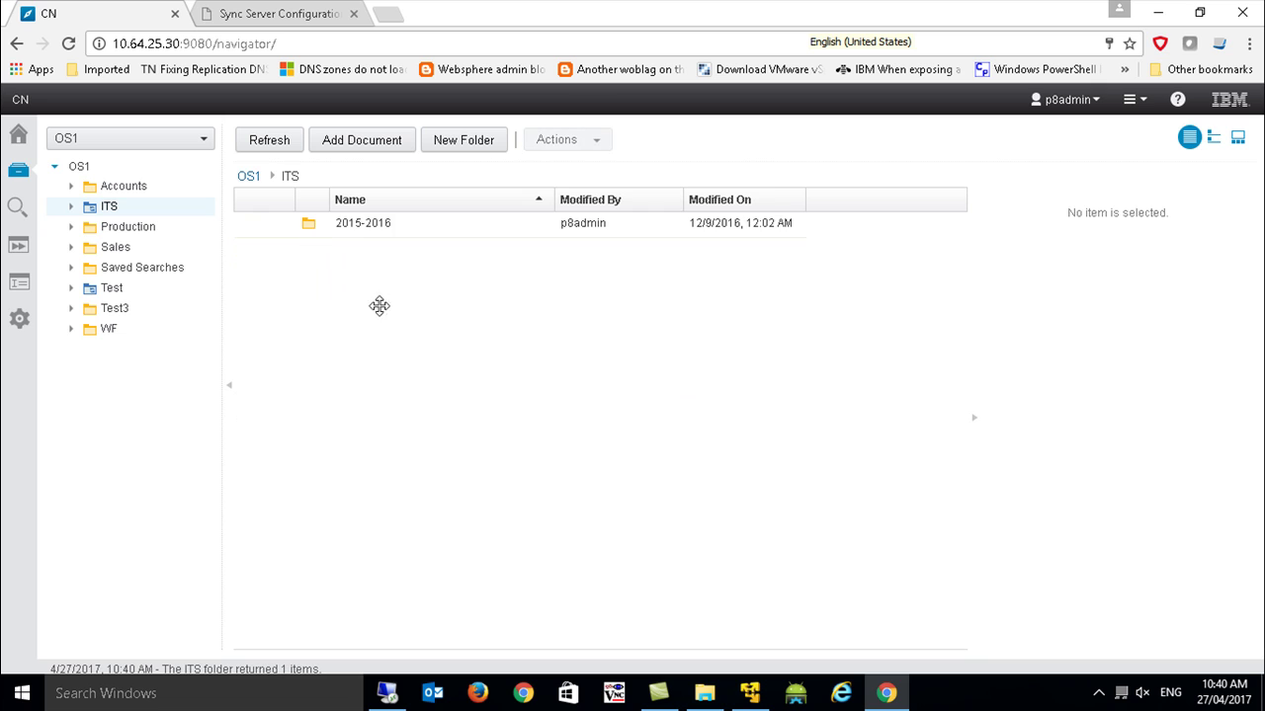
double_click(337, 224)
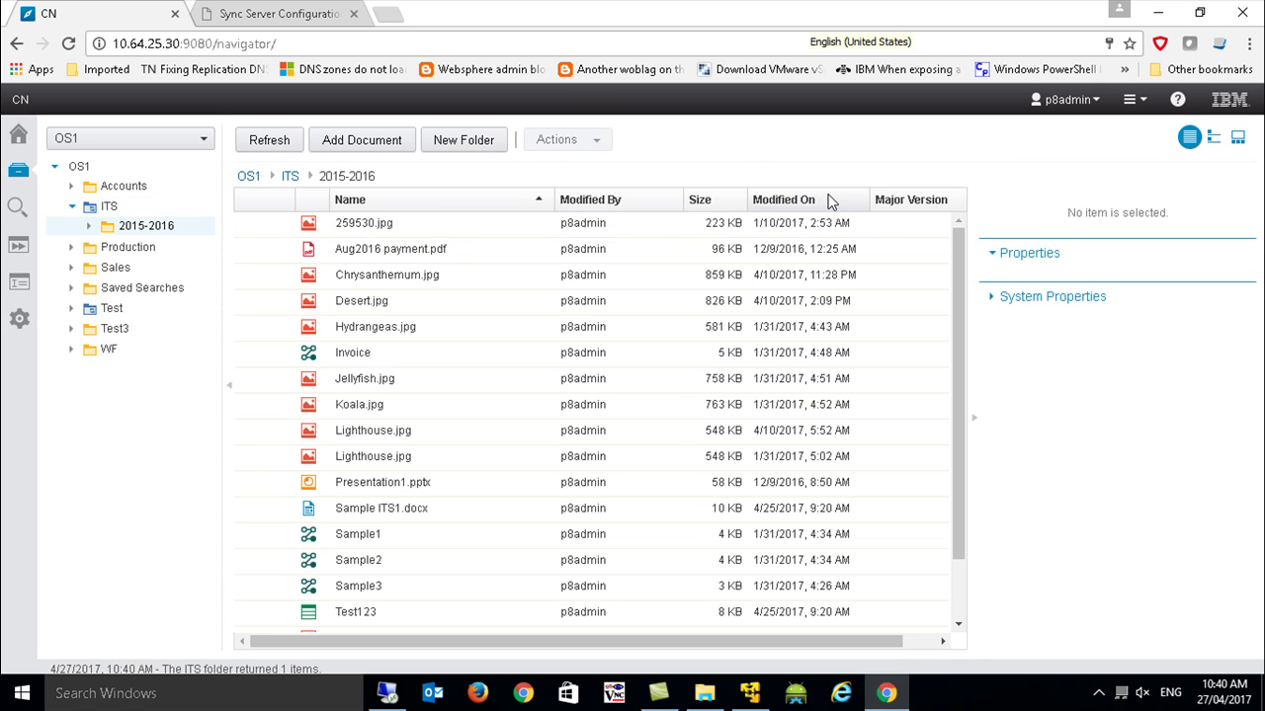
left_click(810, 200)
left_click(810, 199)
left_click(408, 227)
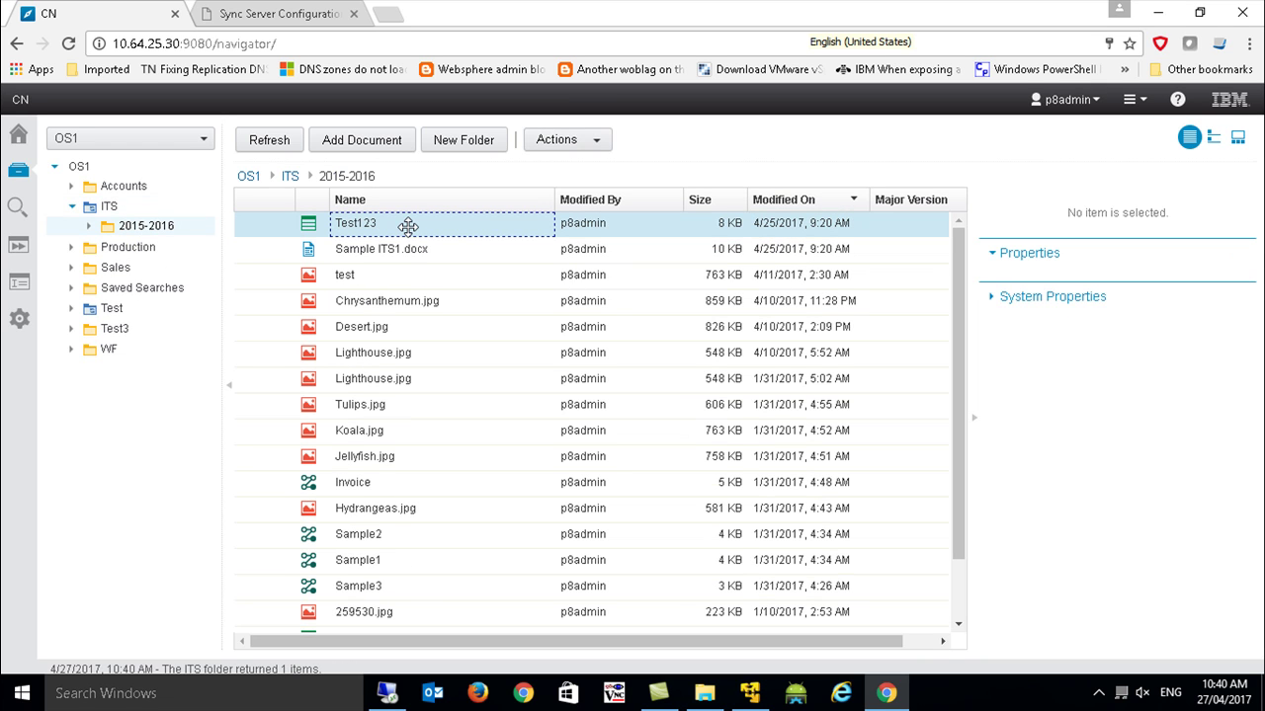
left_click(409, 249)
Check Sample ITS1.docx's version history in Properties, confirming released version 2.
right_click(409, 253)
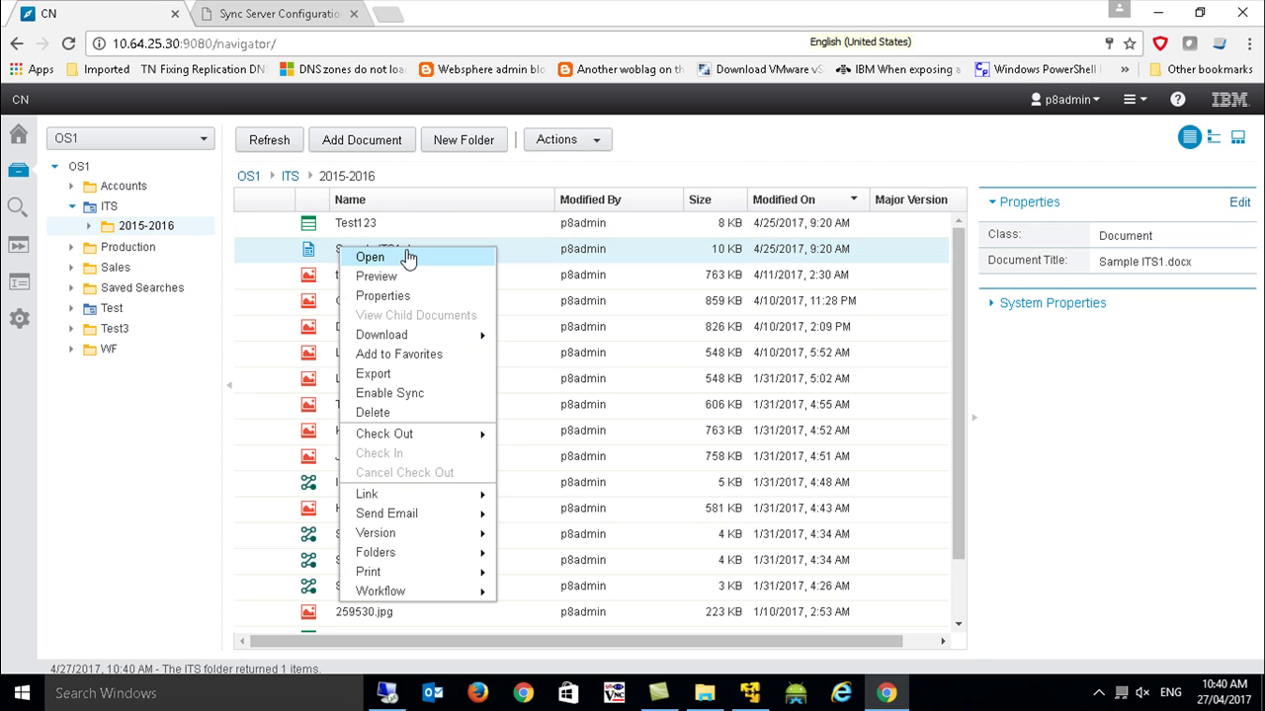
left_click(392, 300)
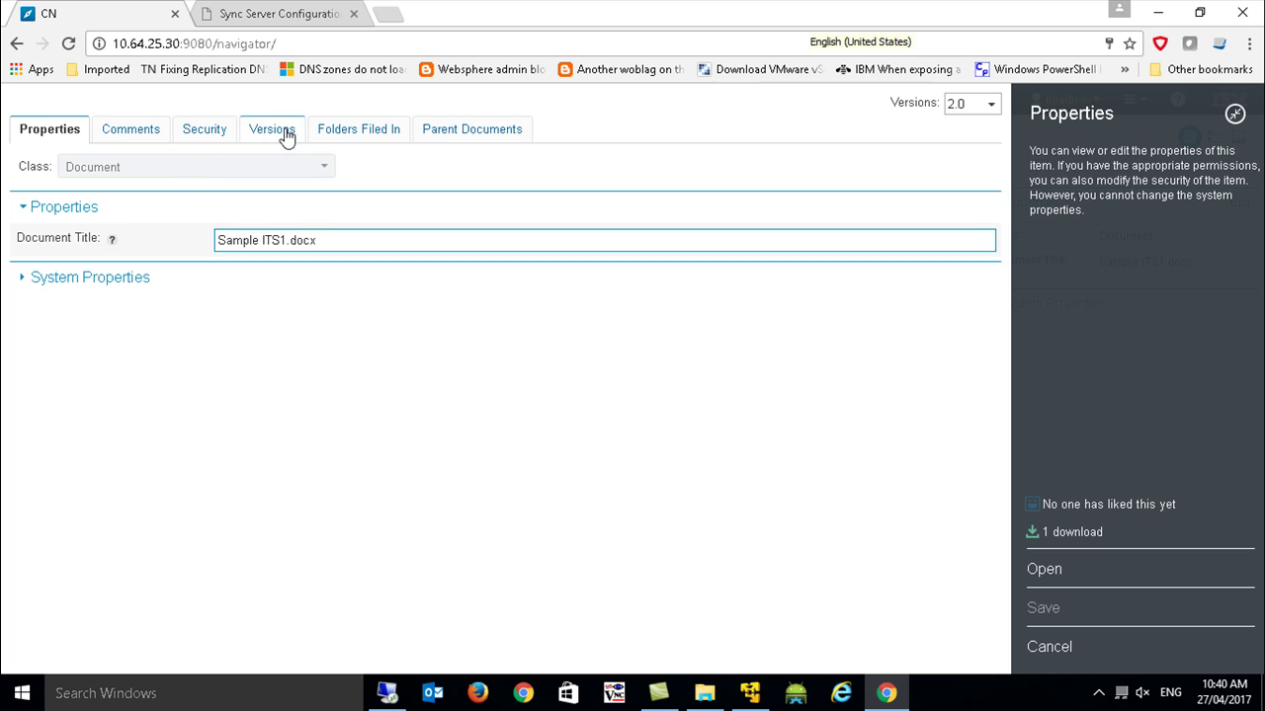
left_click(284, 134)
left_click(303, 219)
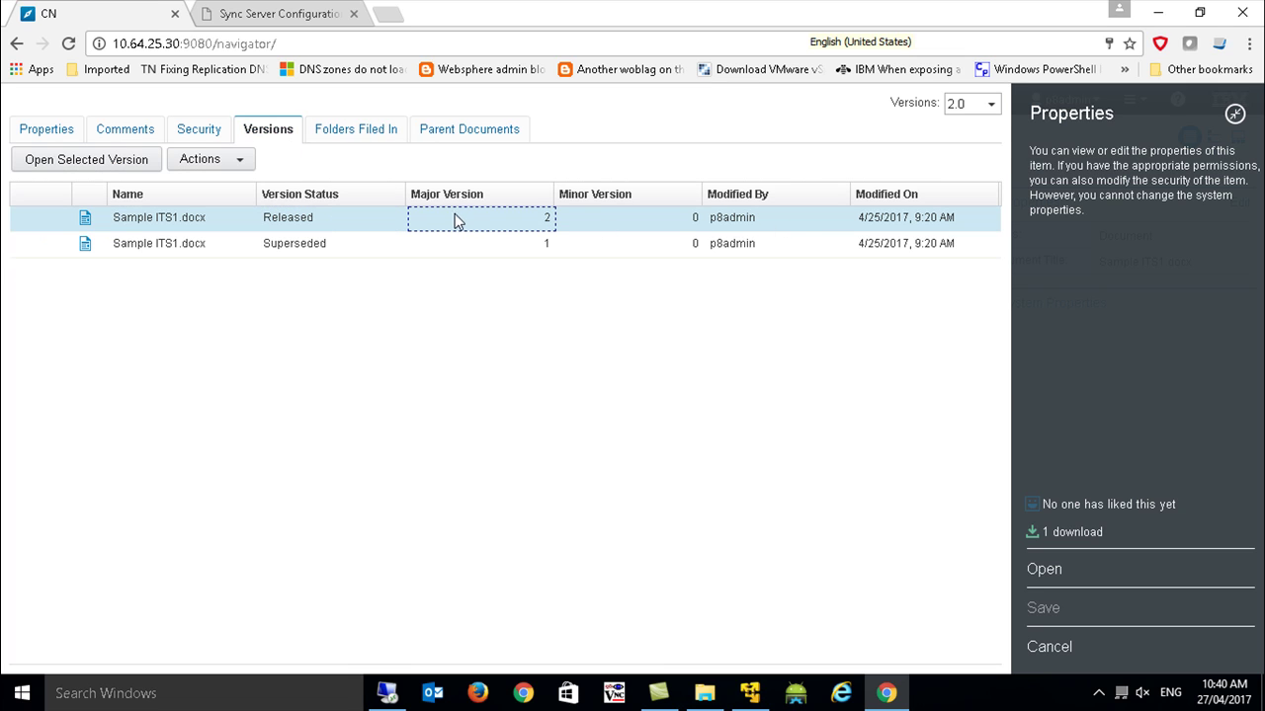
key("Escape")
Review the Test123 workbook and Sample ITS1.docx, then return to the ITS folder via the tree.
left_click(375, 219)
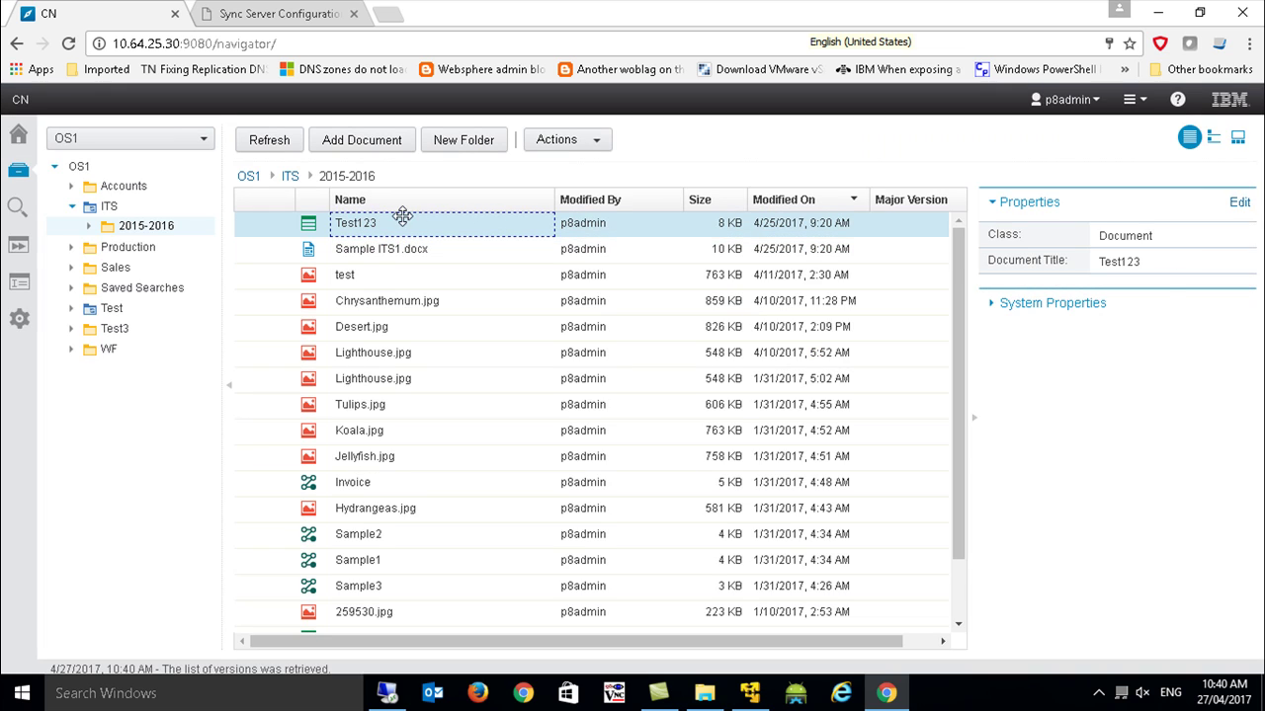
left_click(395, 248)
left_click(395, 231)
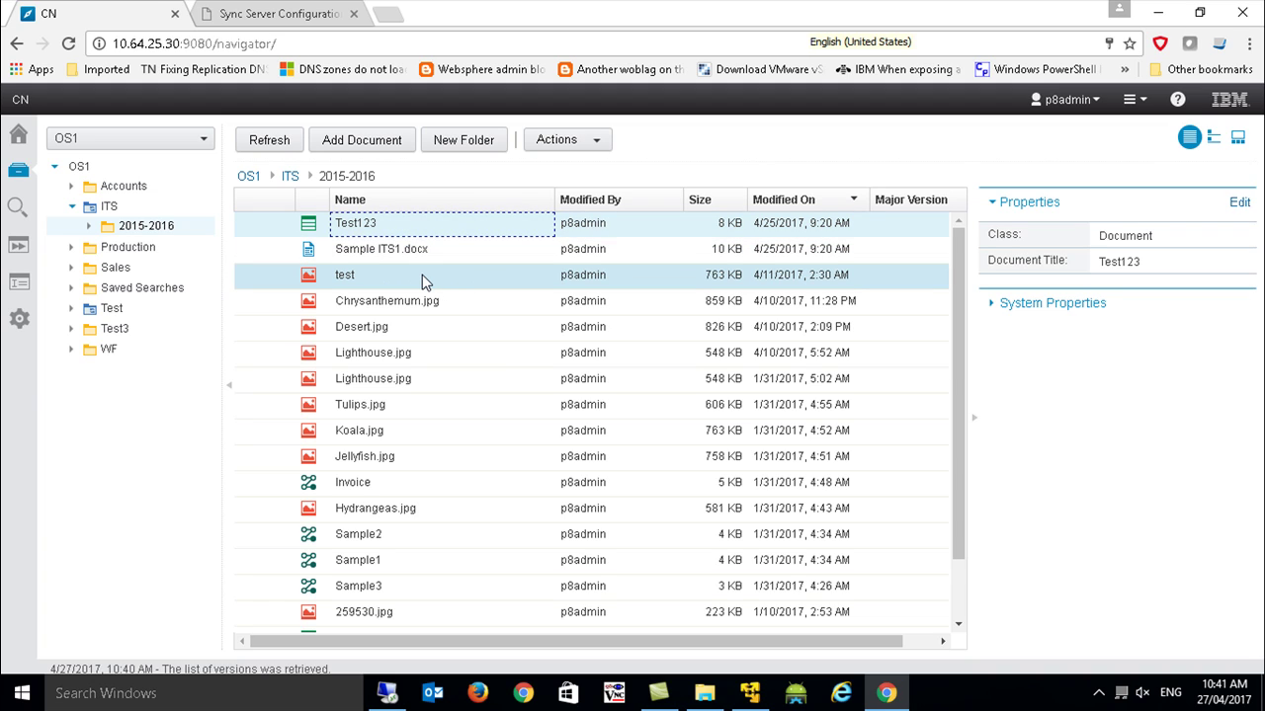
left_click(87, 227)
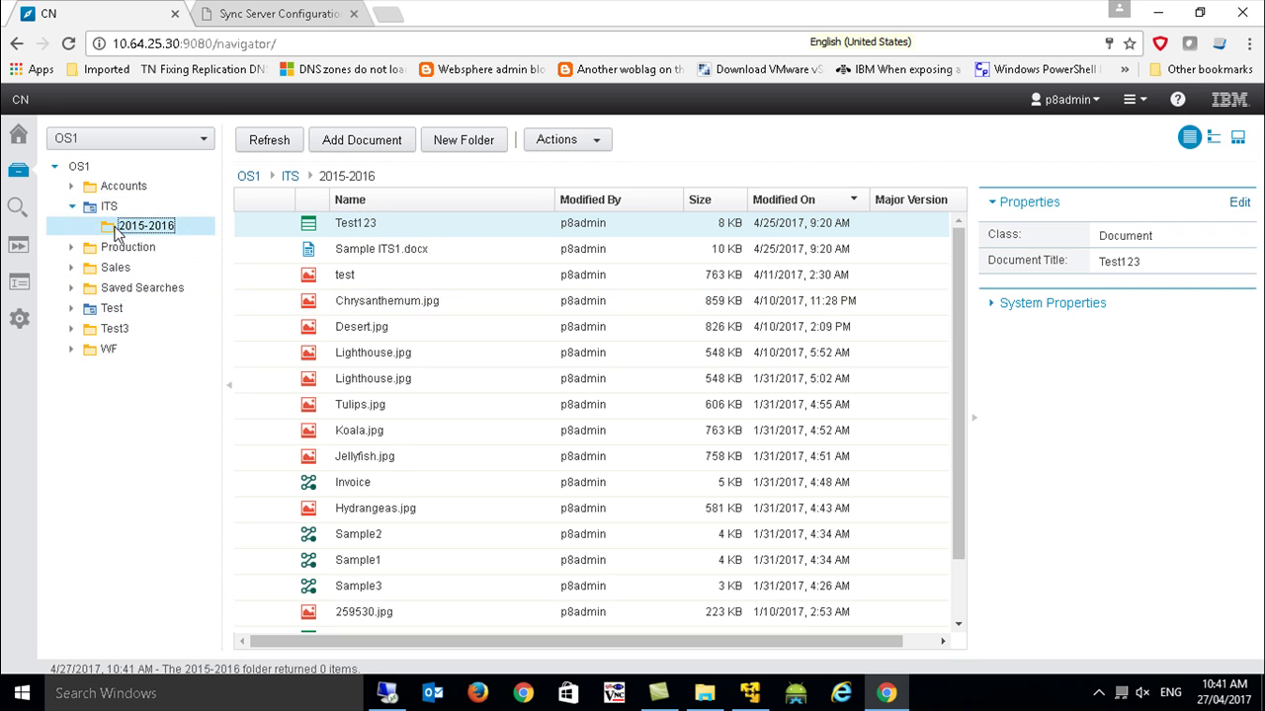
left_click(98, 208)
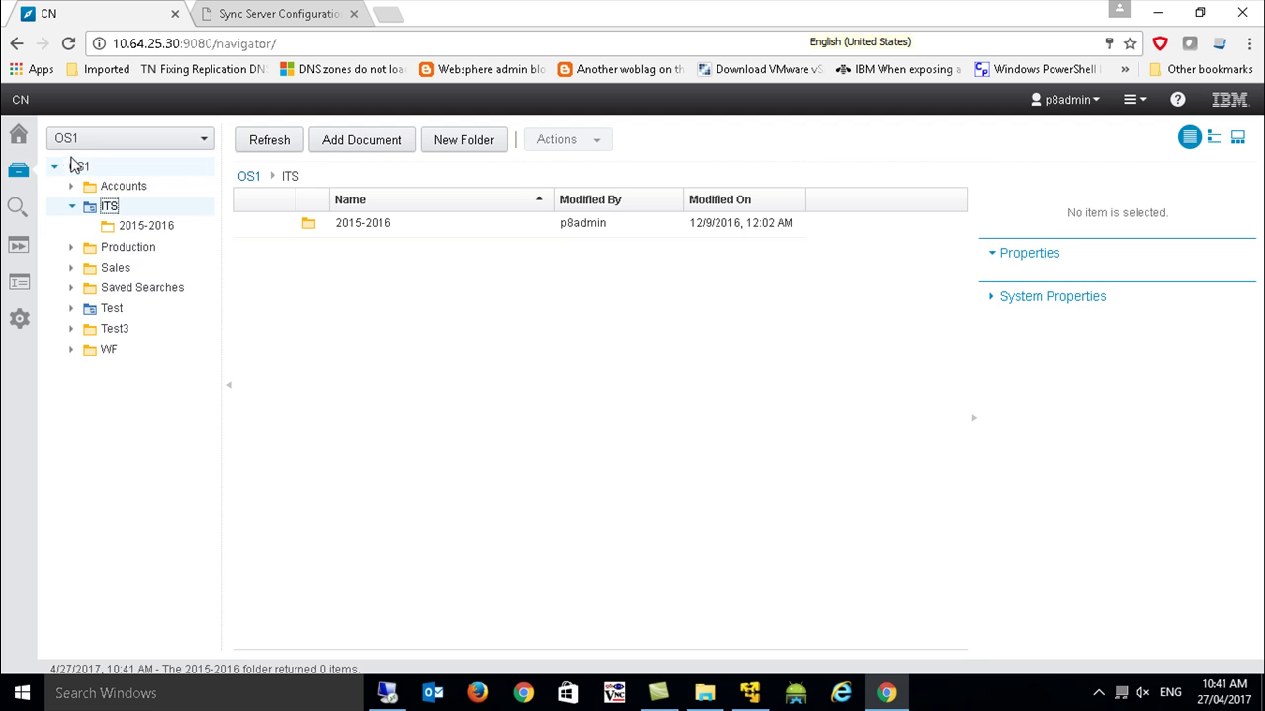
From Home, browse My Synced Files through the ITS and Test folders, ending back in ITS.
left_click(22, 135)
left_click(203, 134)
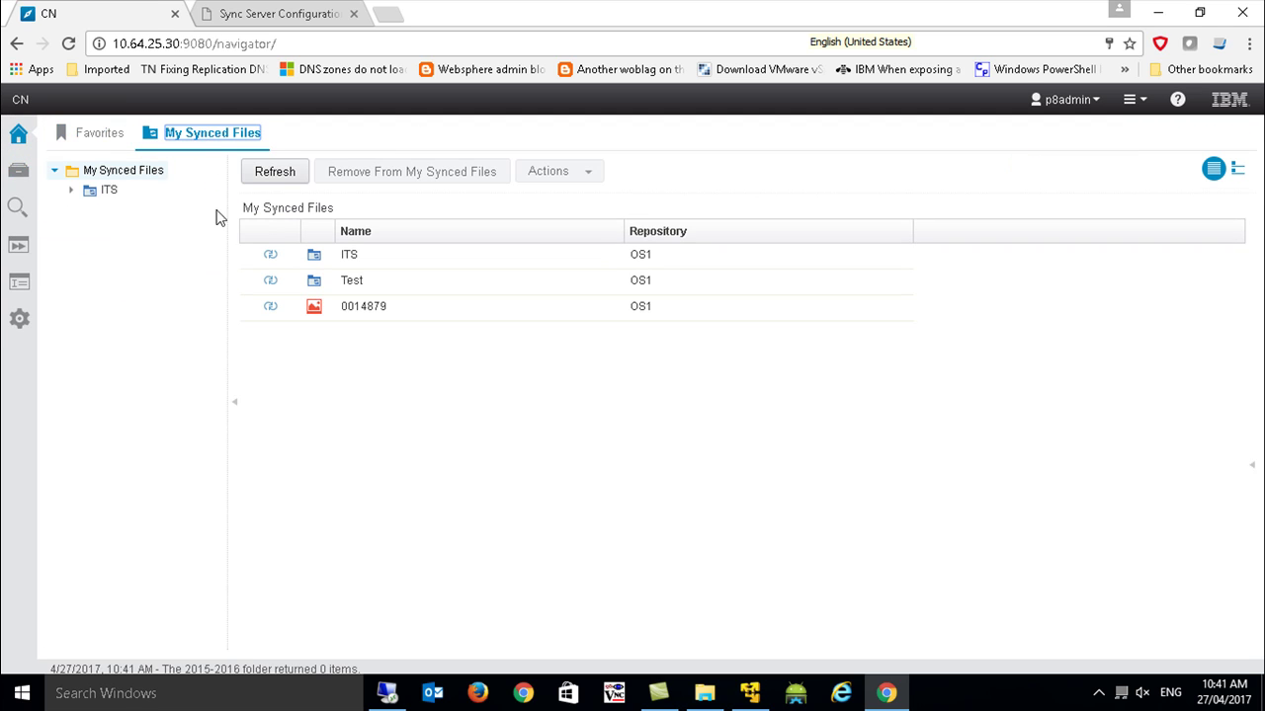
left_click(107, 190)
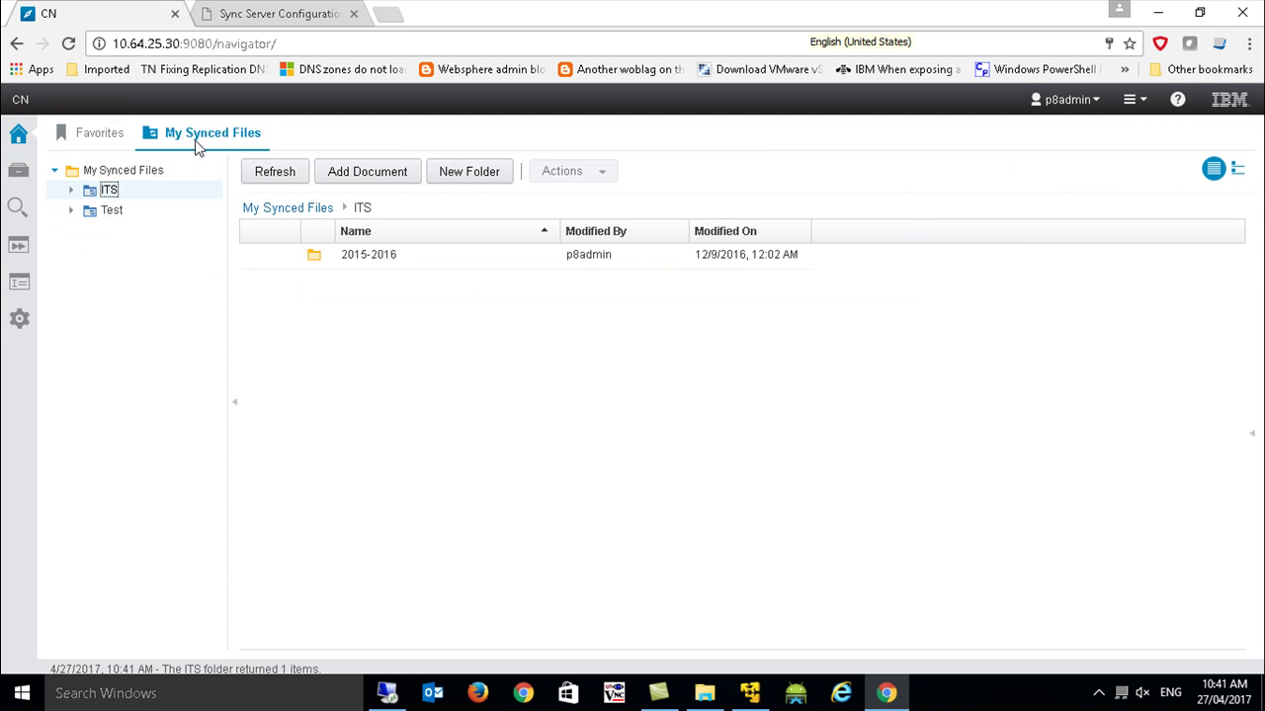
left_click(109, 210)
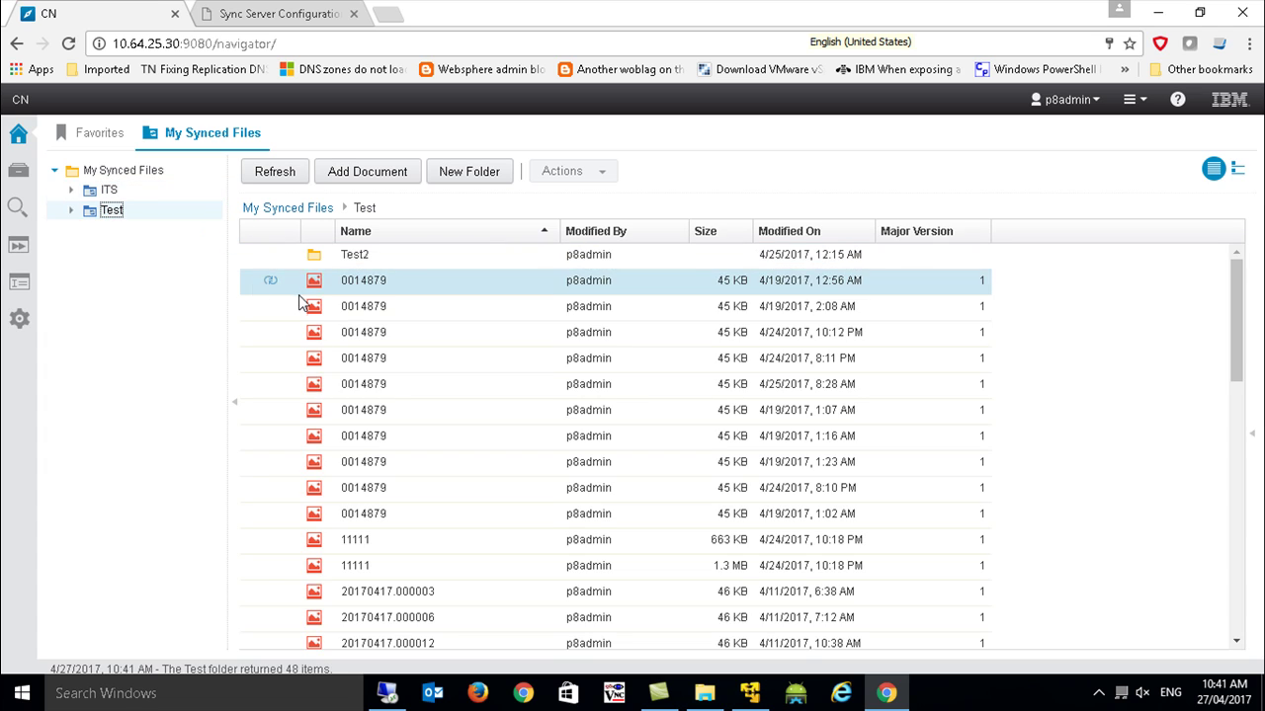
left_click(108, 190)
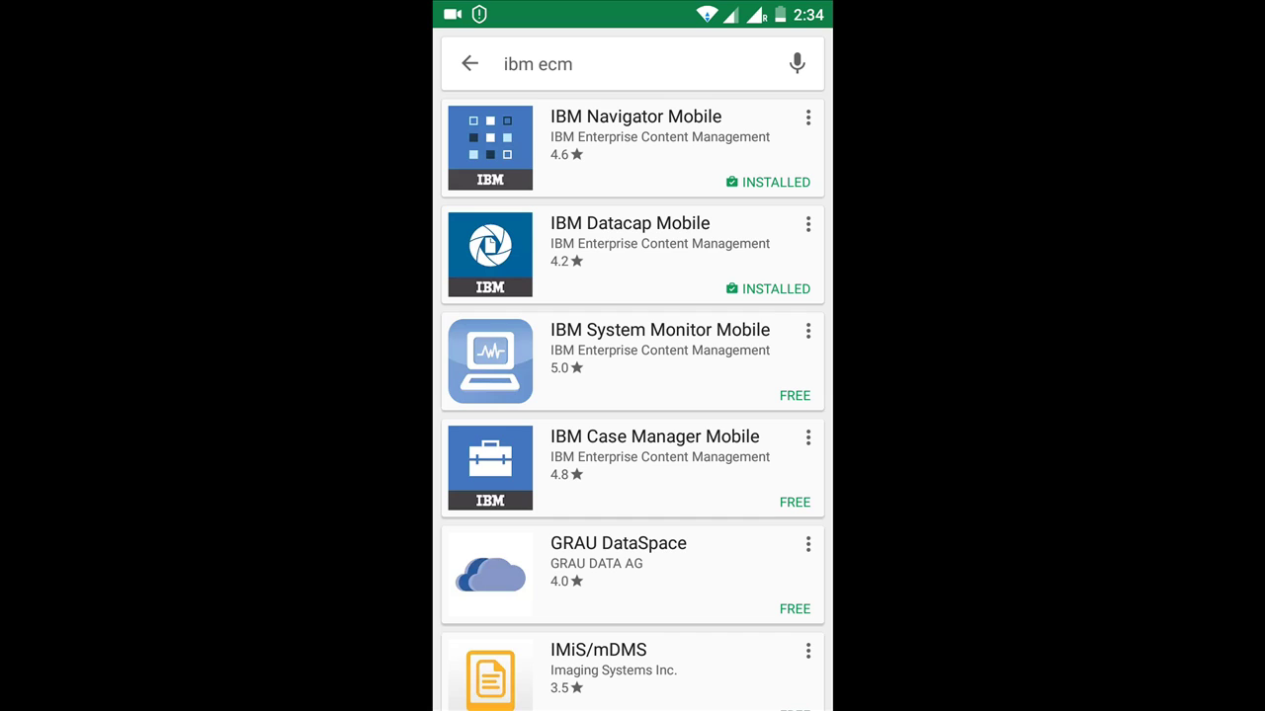
Look at IBM Datacap Mobile, then launch IBM Navigator Mobile from its store page.
left_click(650, 238)
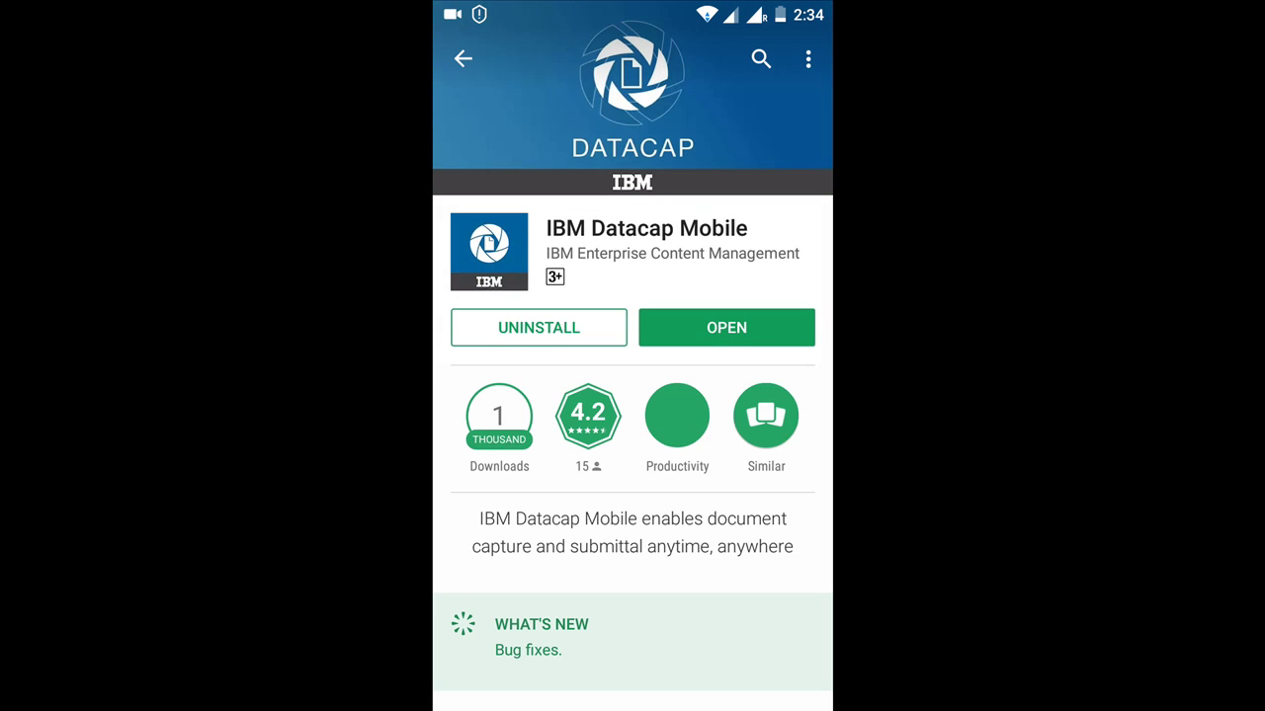
left_click(463, 58)
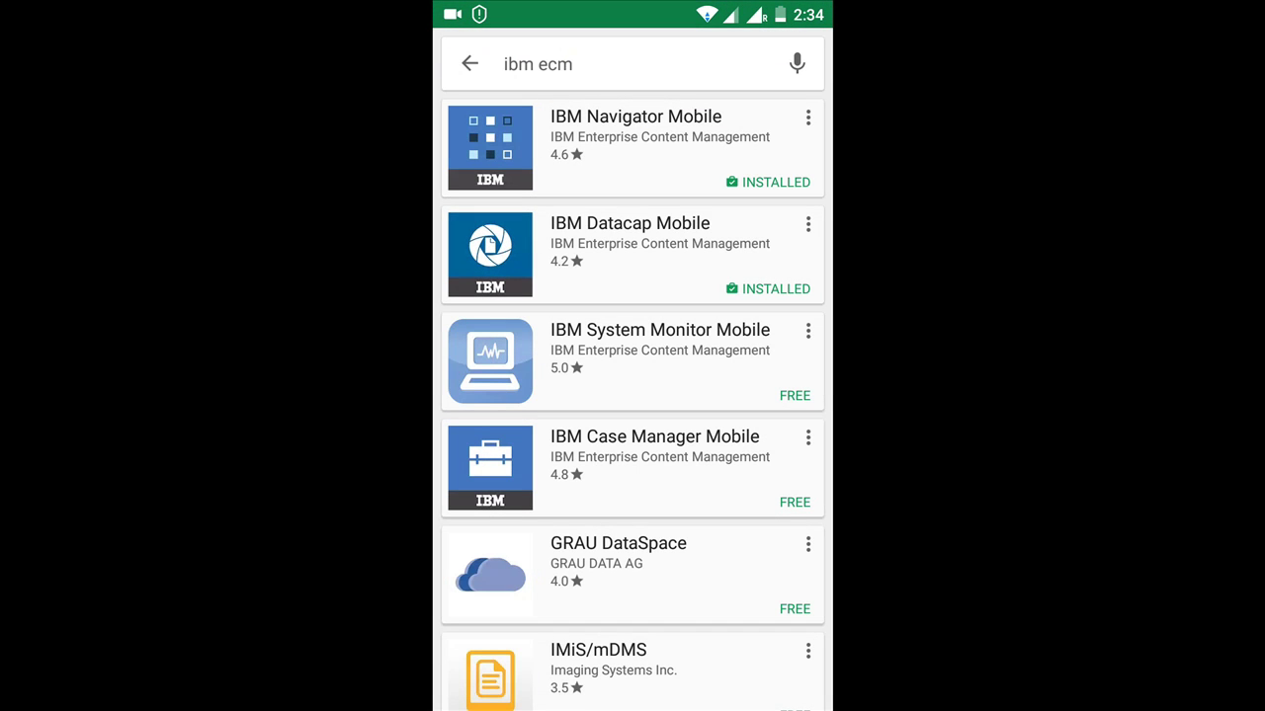
left_click(645, 136)
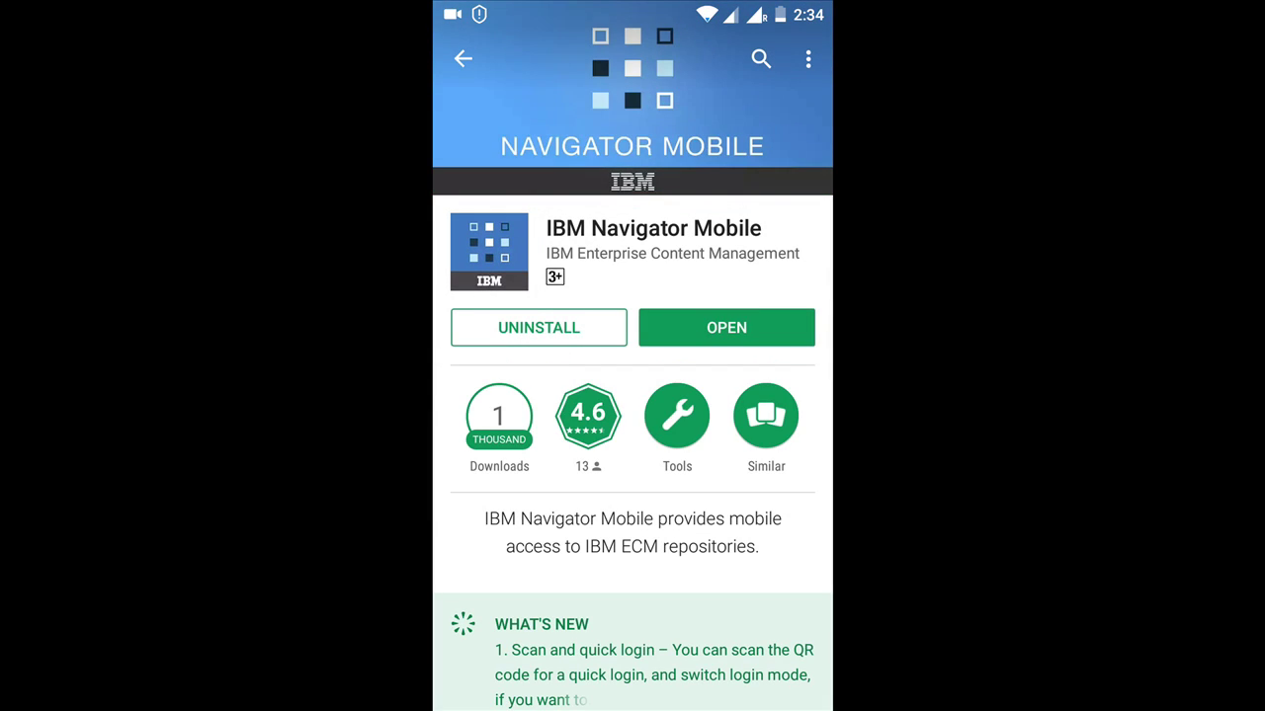
left_click(728, 327)
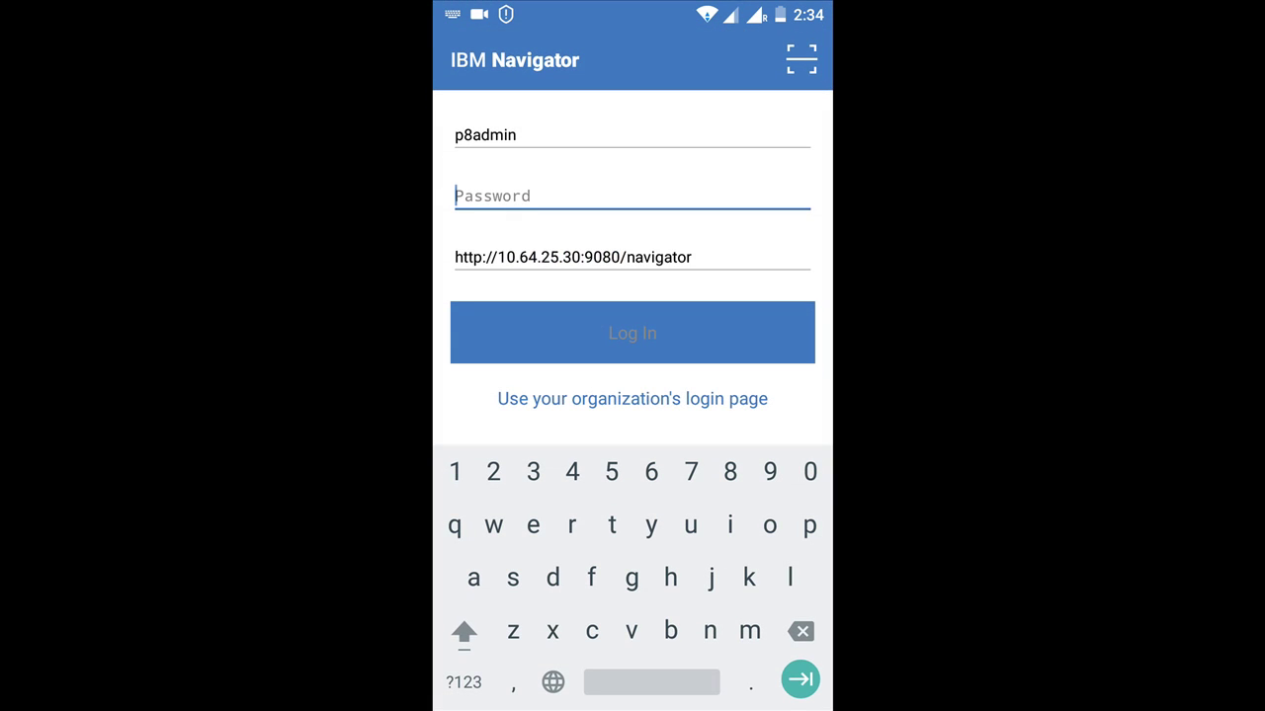
Enter the account password and log in to the repository.
left_click(727, 252)
left_click(596, 194)
left_click(759, 336)
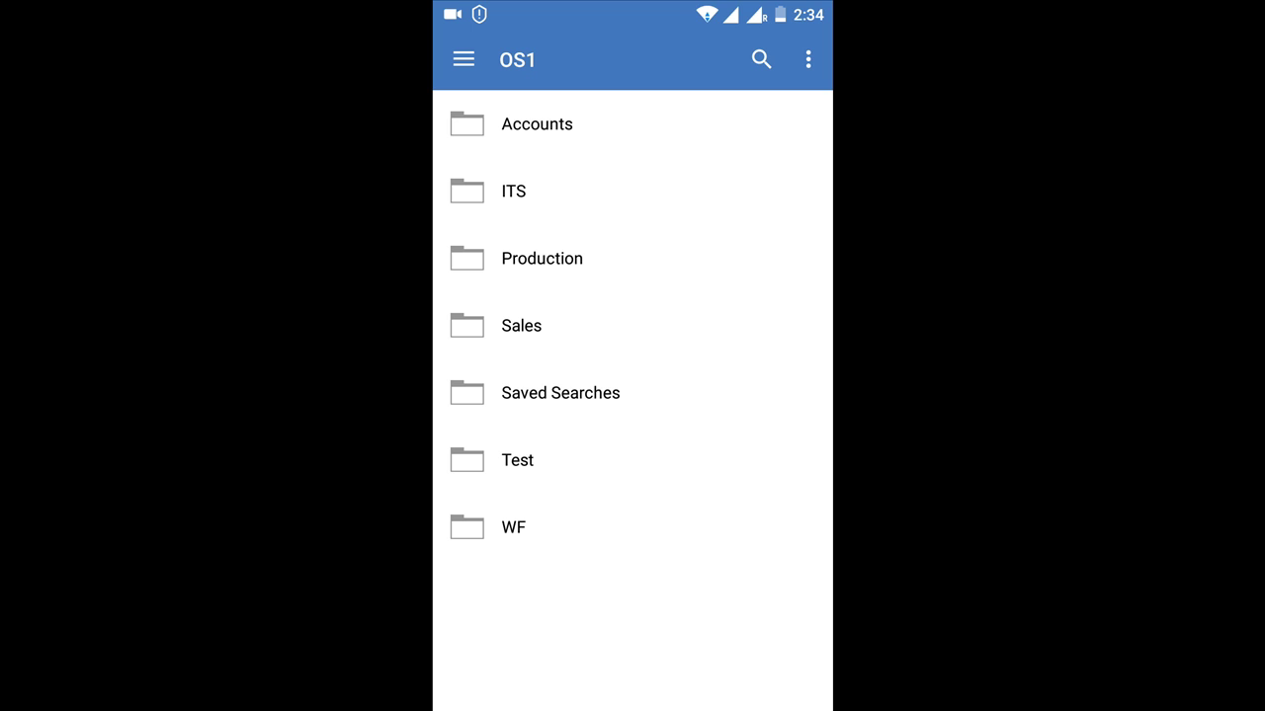
Open Accounts > 2015-2016 > Chrysanthemum.jpg and review its details.
left_click(607, 128)
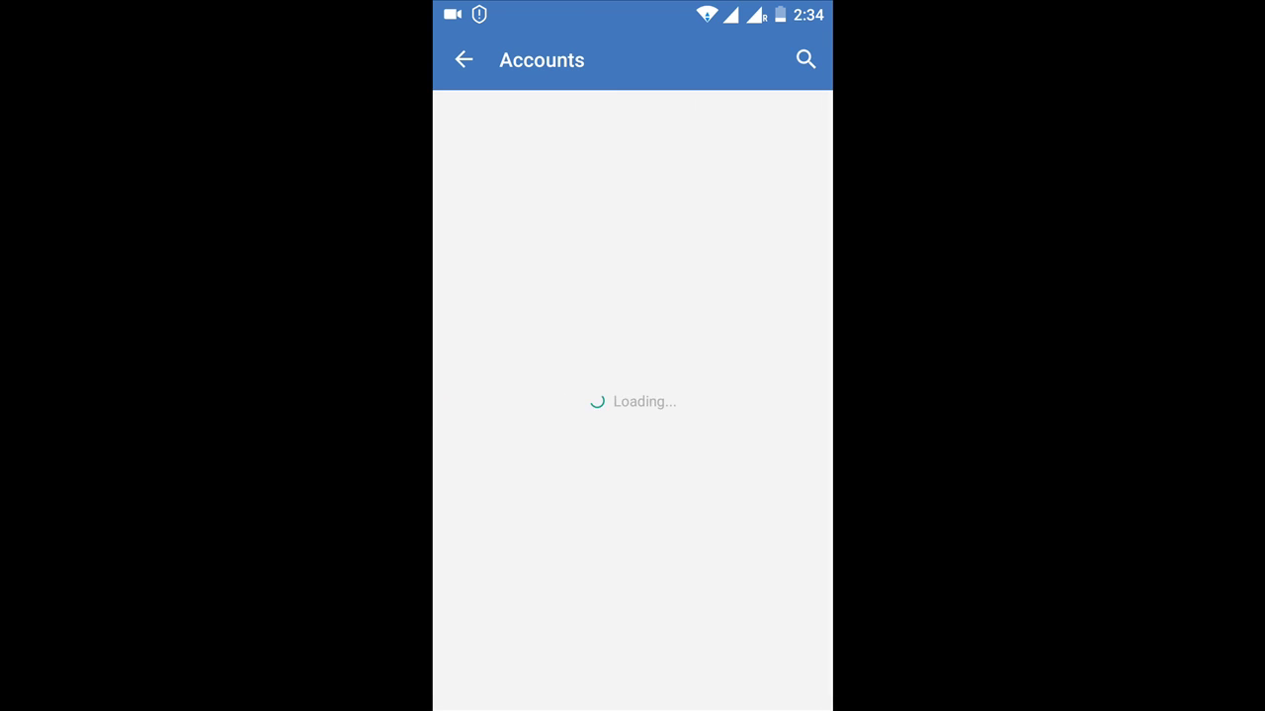
left_click(588, 140)
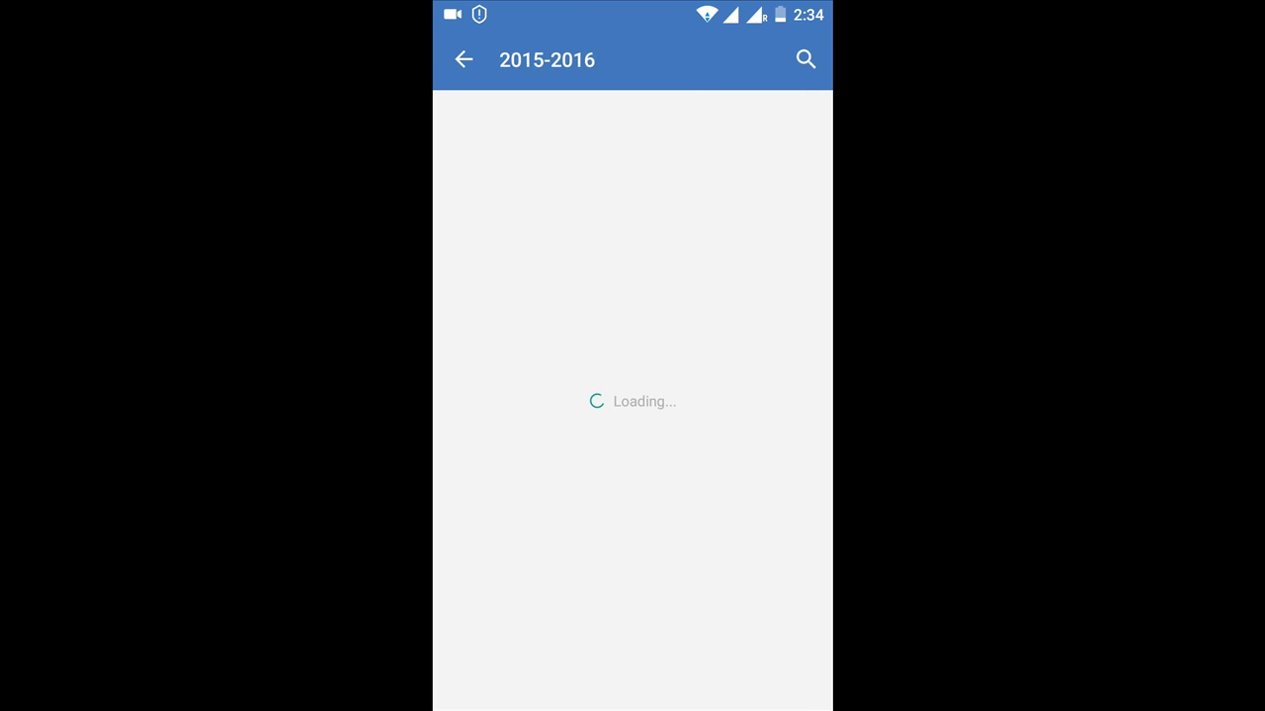
left_click(669, 134)
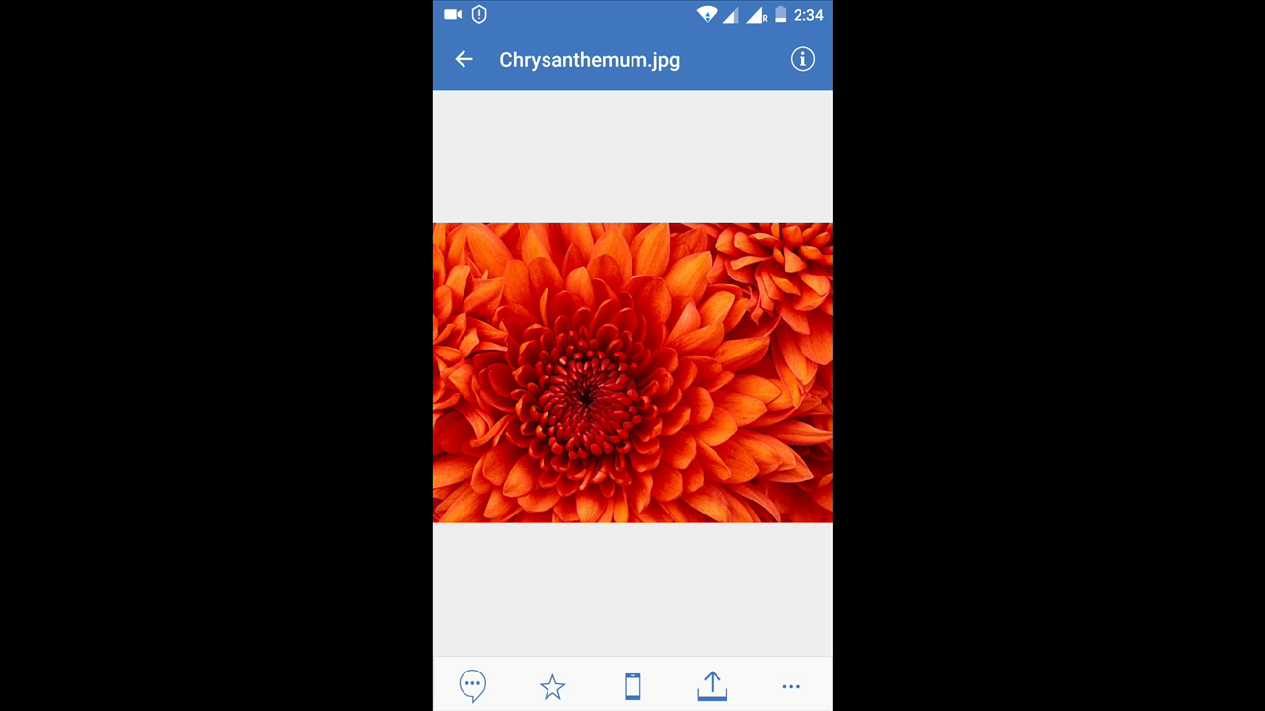
left_click(802, 59)
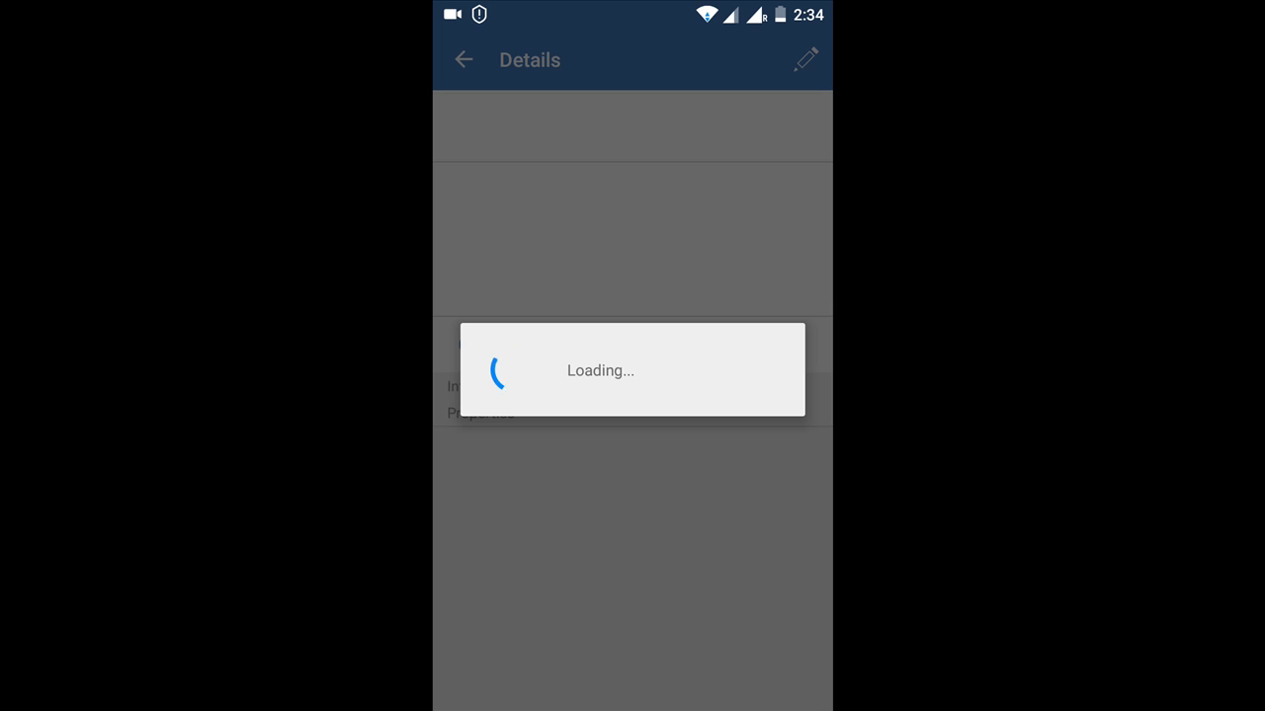
scroll(660, 630, "down", 6)
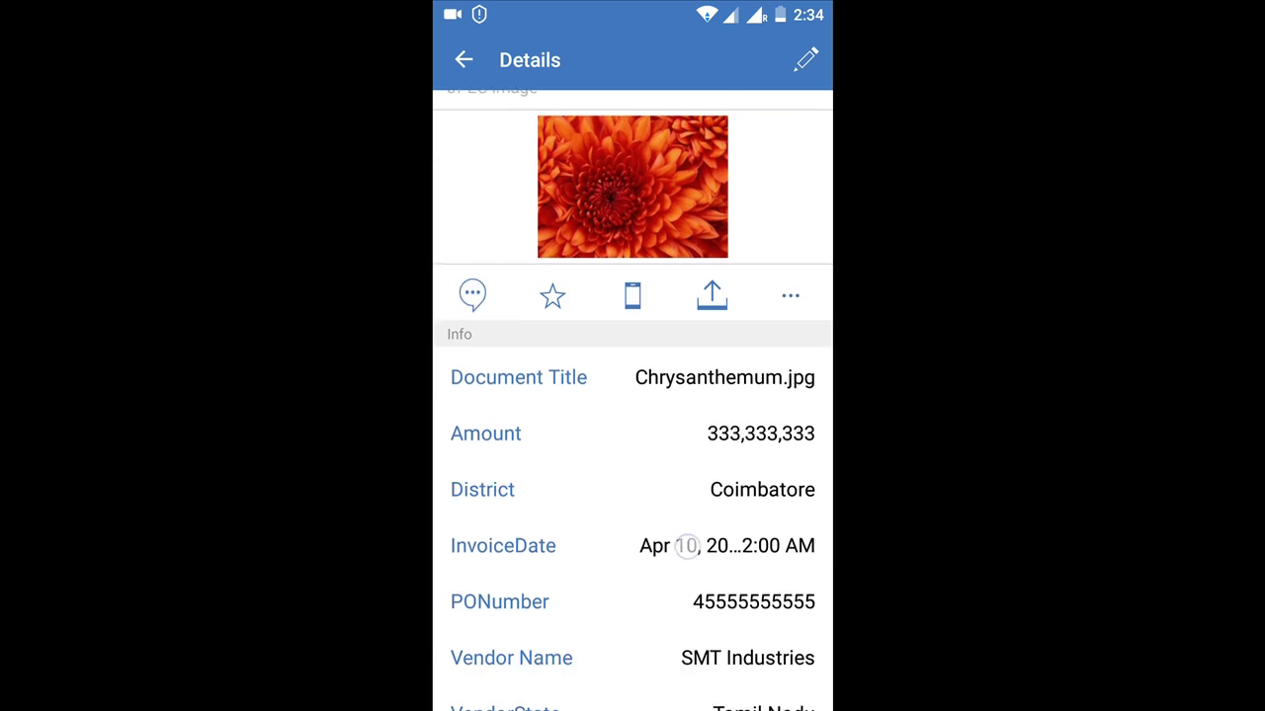
scroll(698, 559, "down", 3)
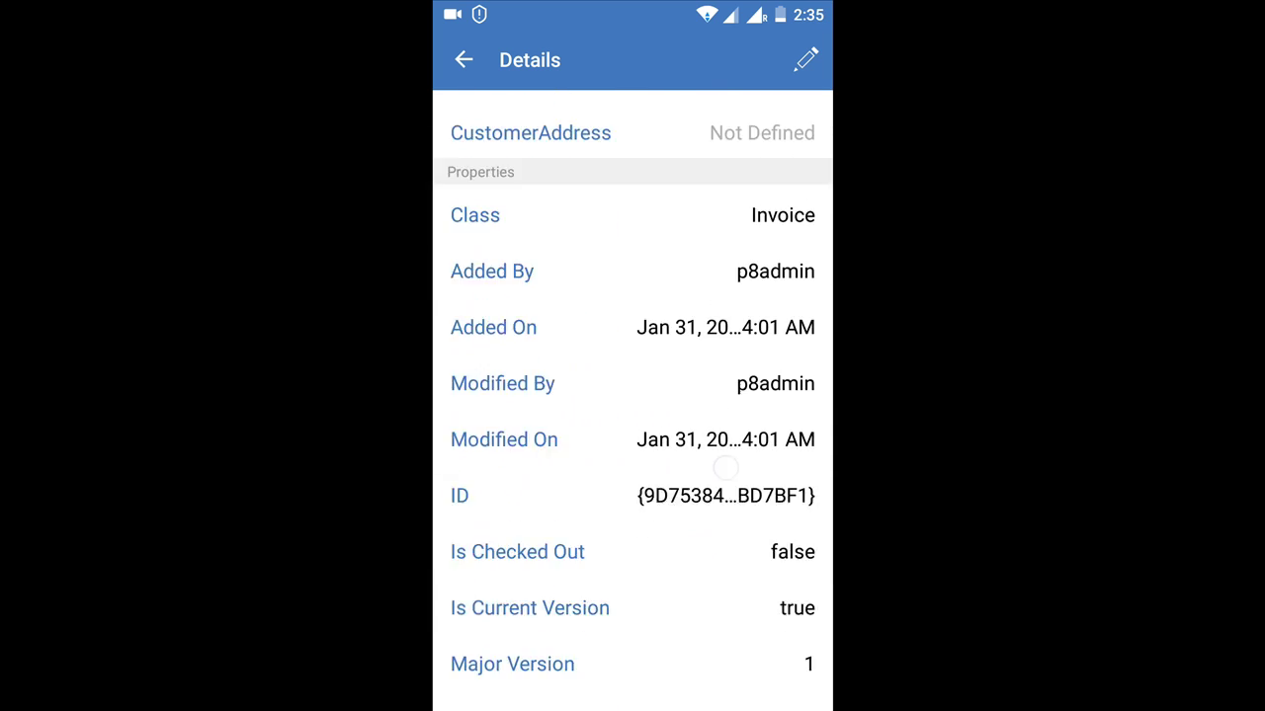
scroll(702, 652, "up", 3)
scroll(736, 533, "up", 3)
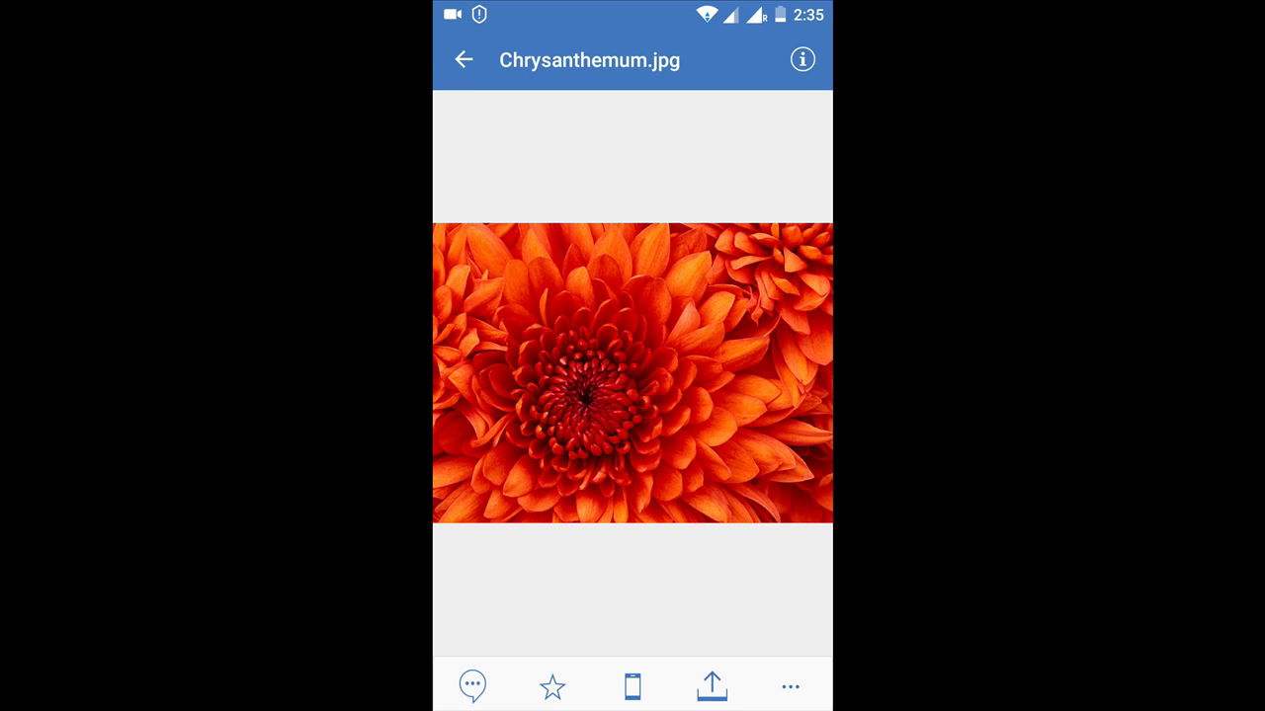
Go back to the OS1 root and open the Test folder.
left_click(463, 59)
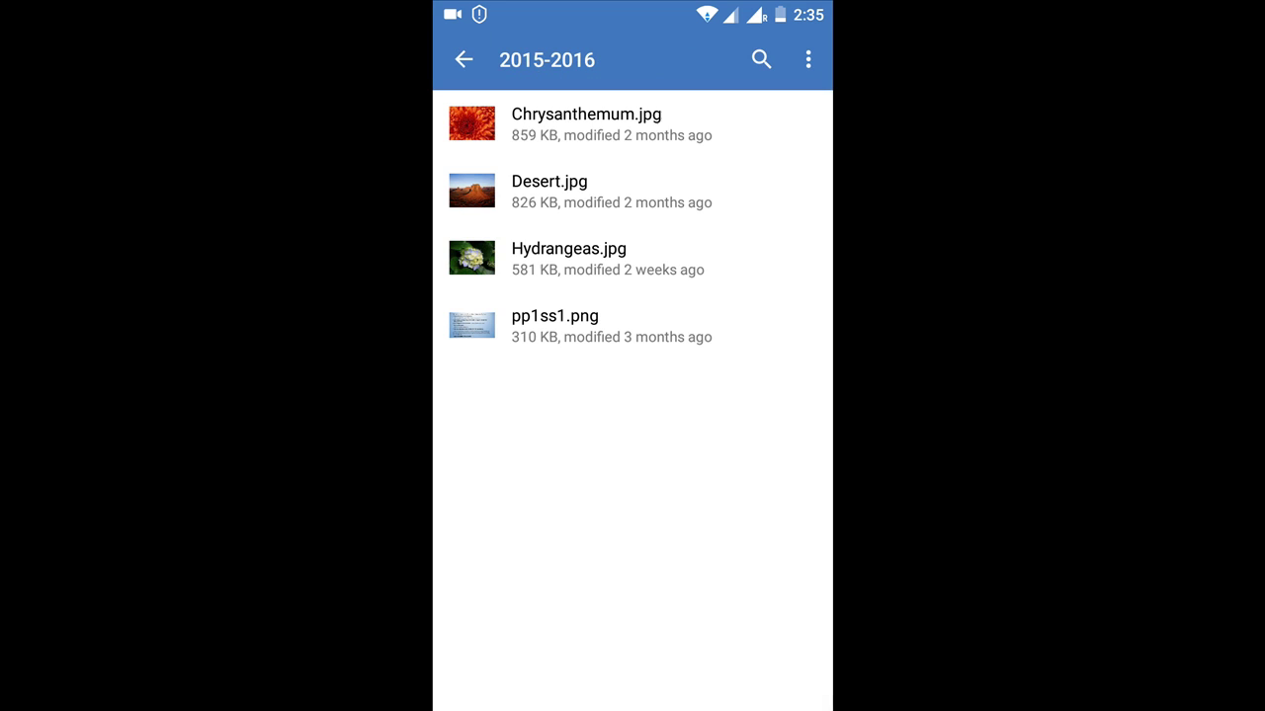
left_click(464, 60)
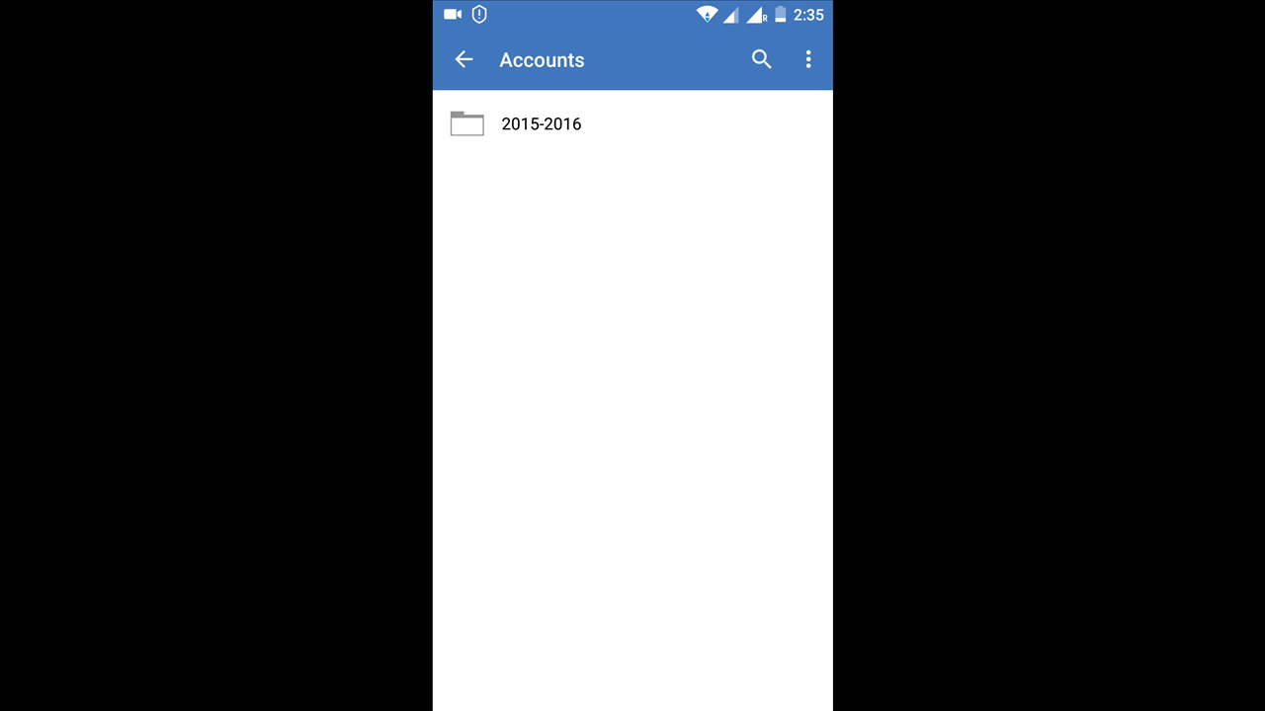
left_click(463, 59)
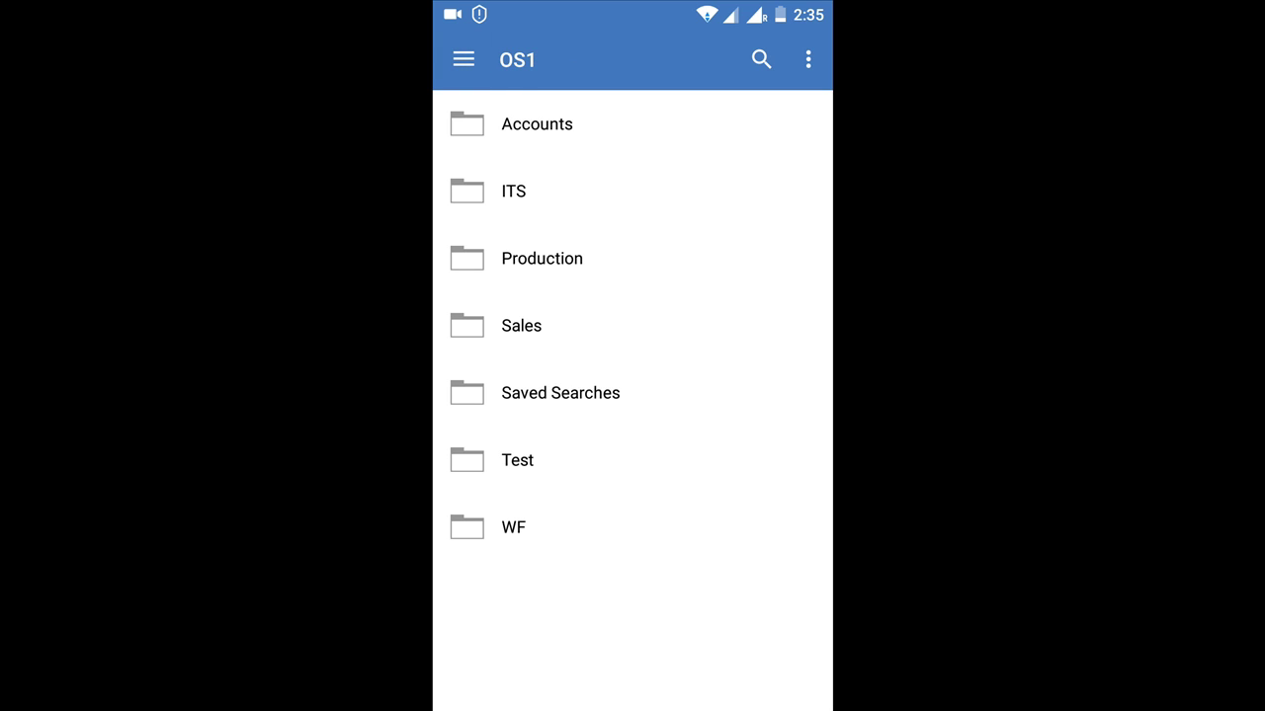
left_click(517, 460)
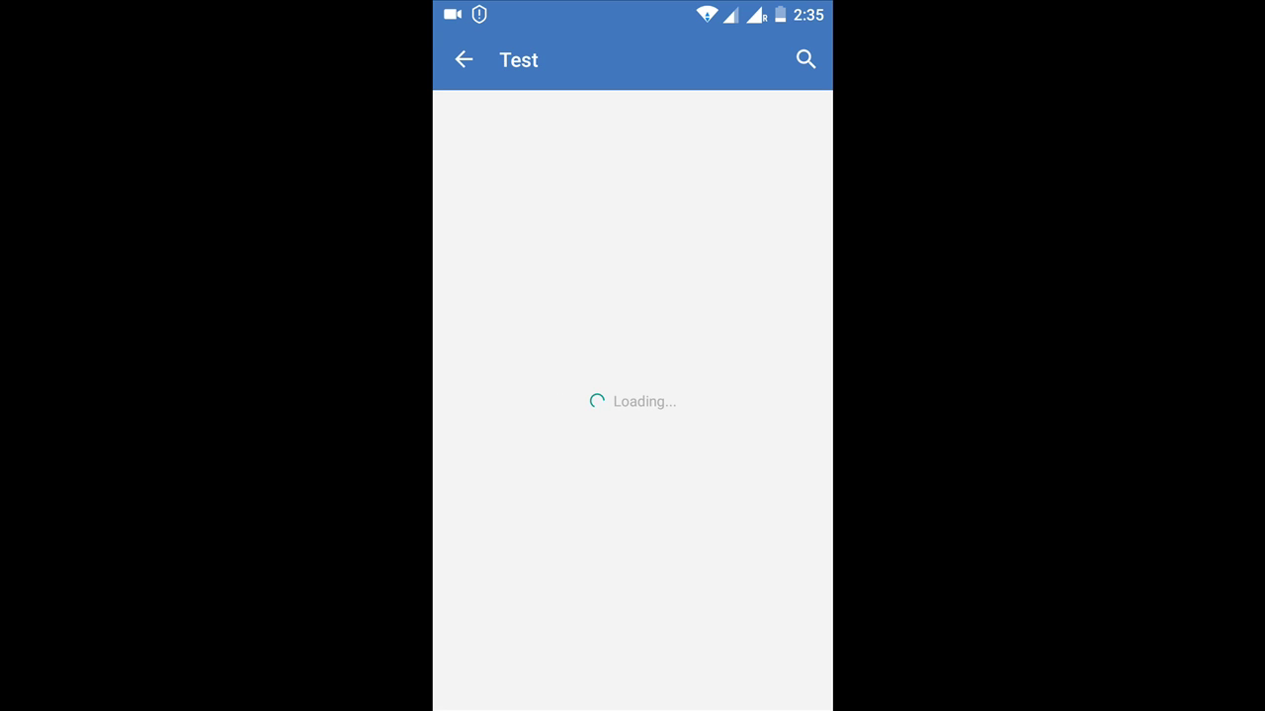